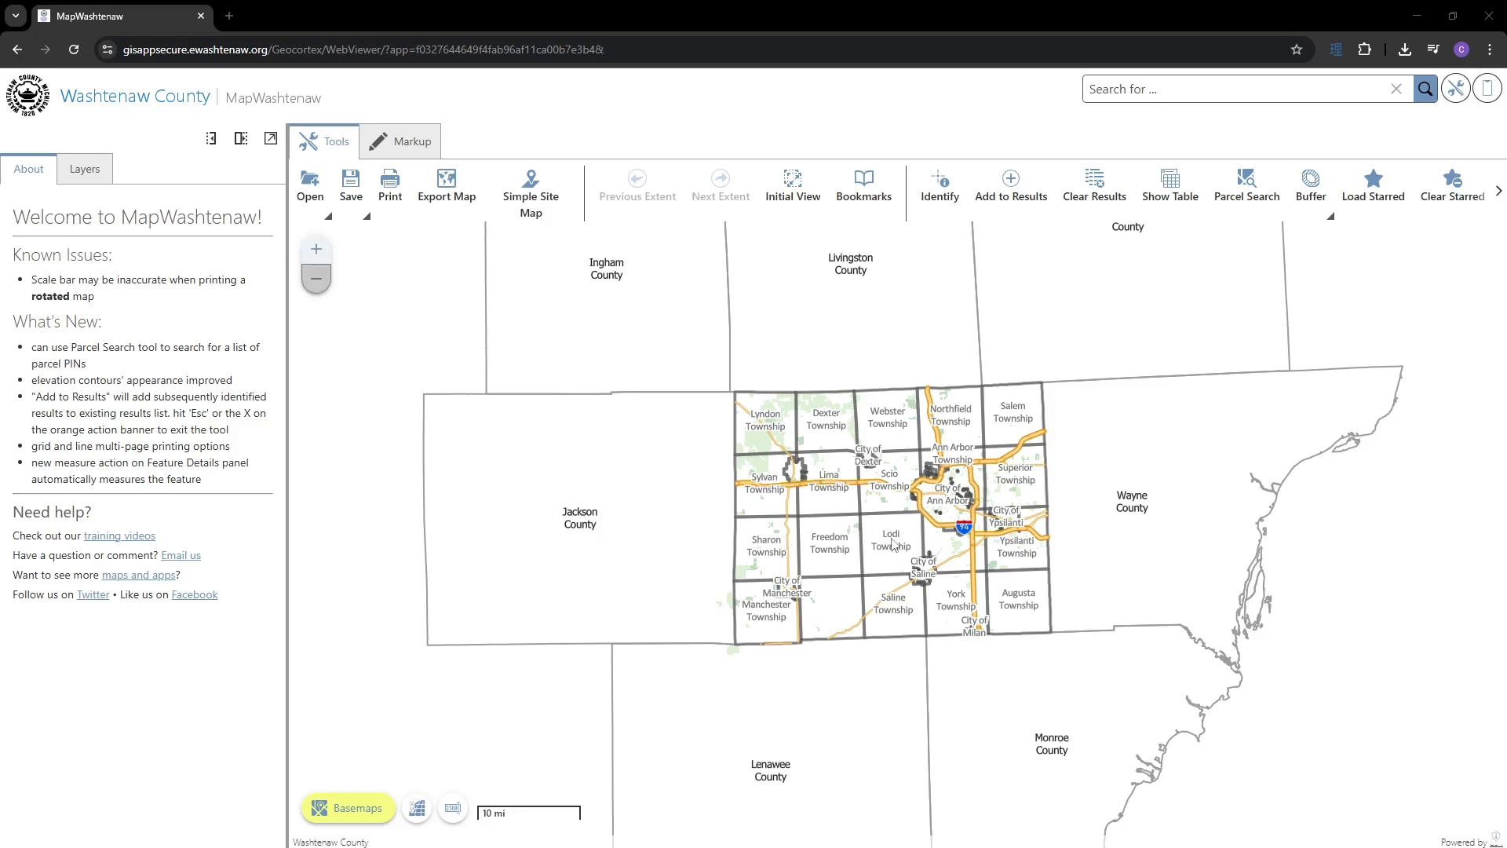
# - Zoom and pan from the county view to North Territorial Rd and identify parcel 14111
pyautogui.scroll(2, 890, 499)
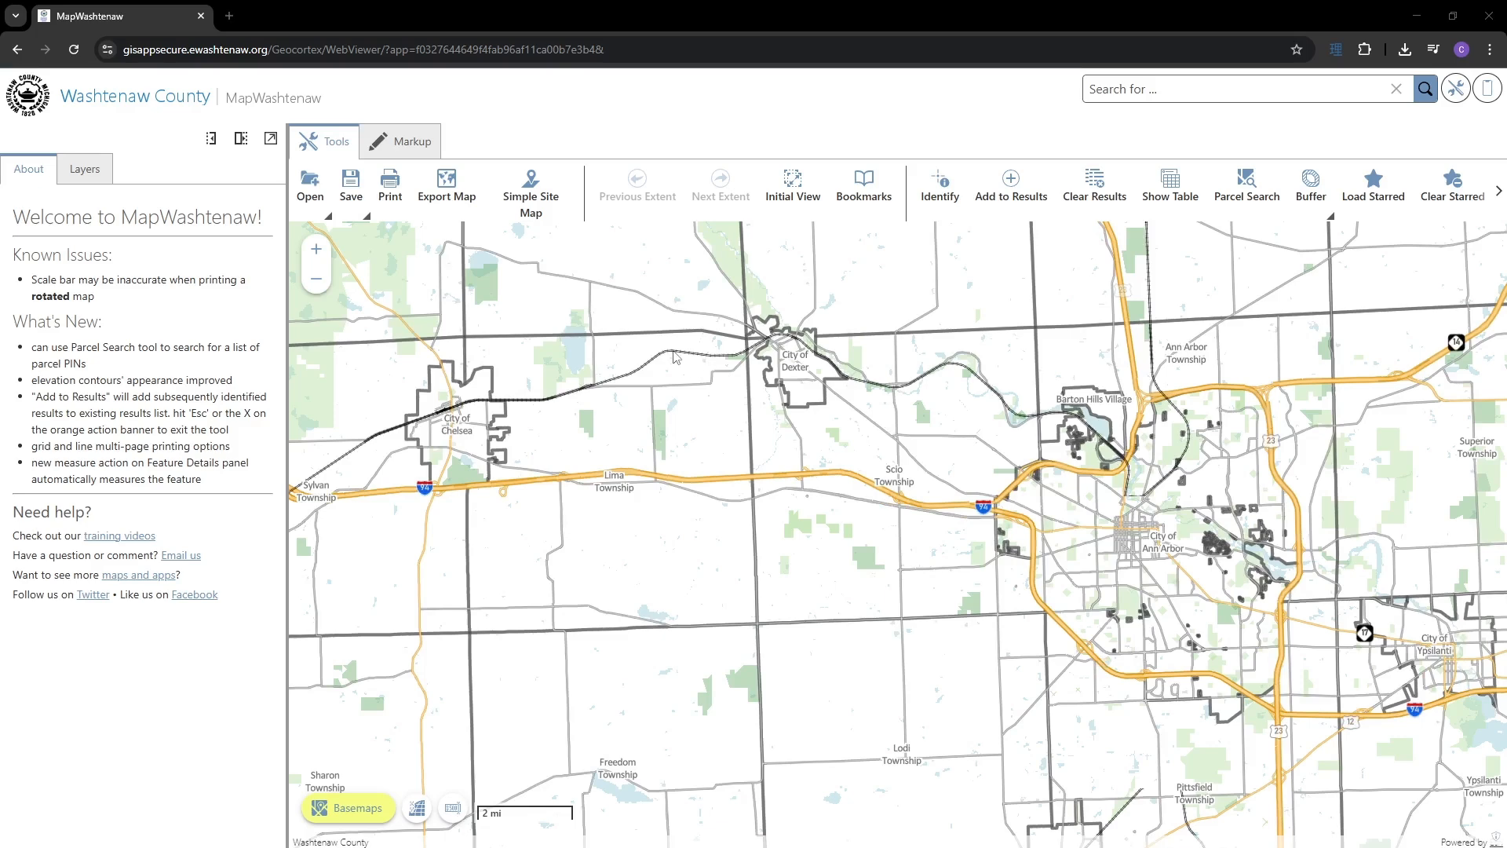
pyautogui.moveTo(672, 351); pyautogui.dragTo(974, 529)
pyautogui.moveTo(565, 344); pyautogui.dragTo(619, 463)
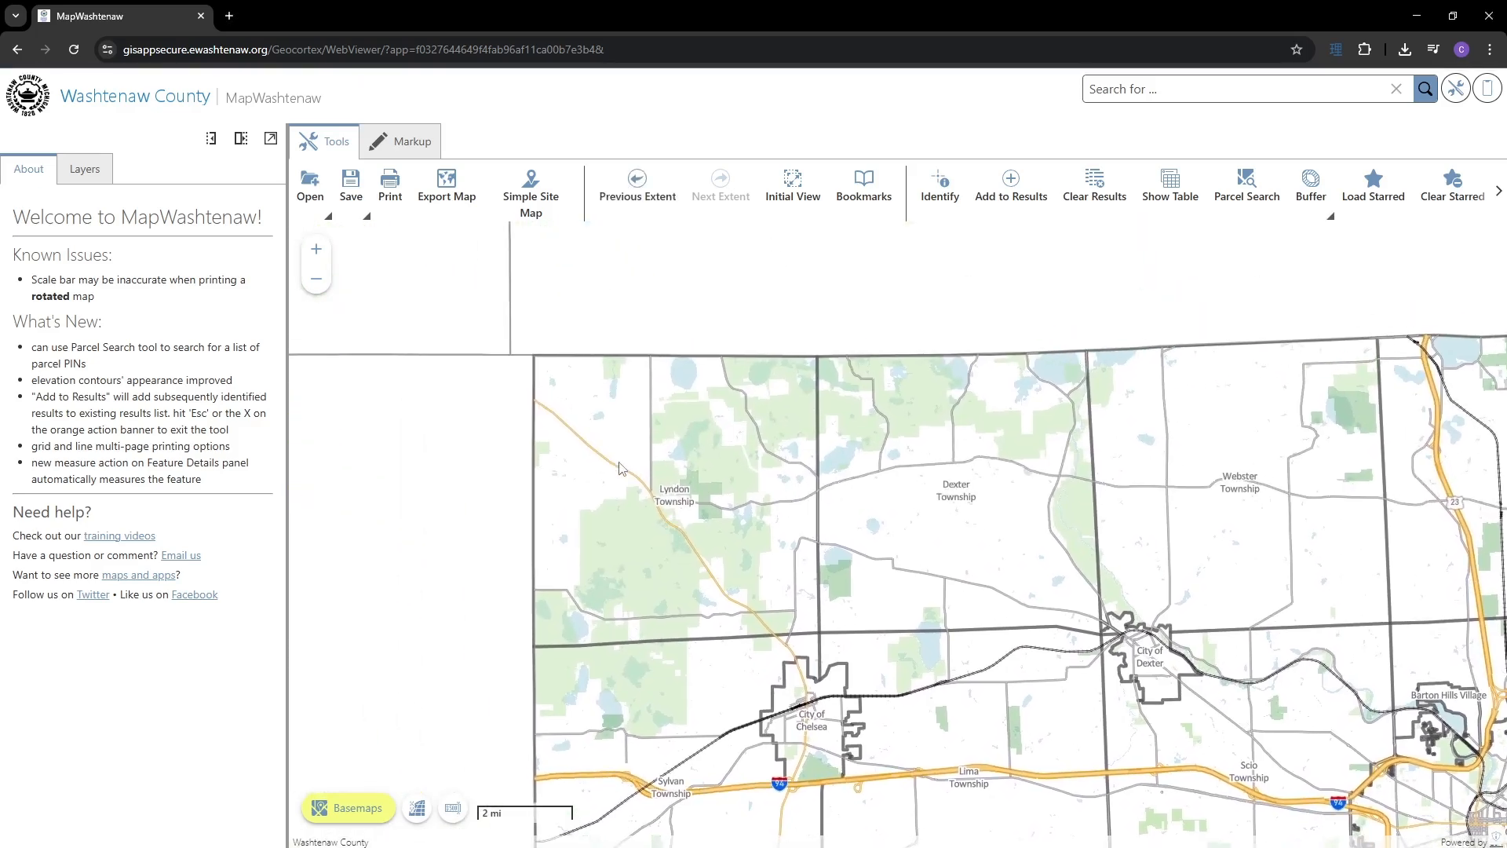
pyautogui.scroll(2, 620, 468)
pyautogui.moveTo(1163, 590); pyautogui.dragTo(698, 467)
pyautogui.scroll(2, 1024, 407)
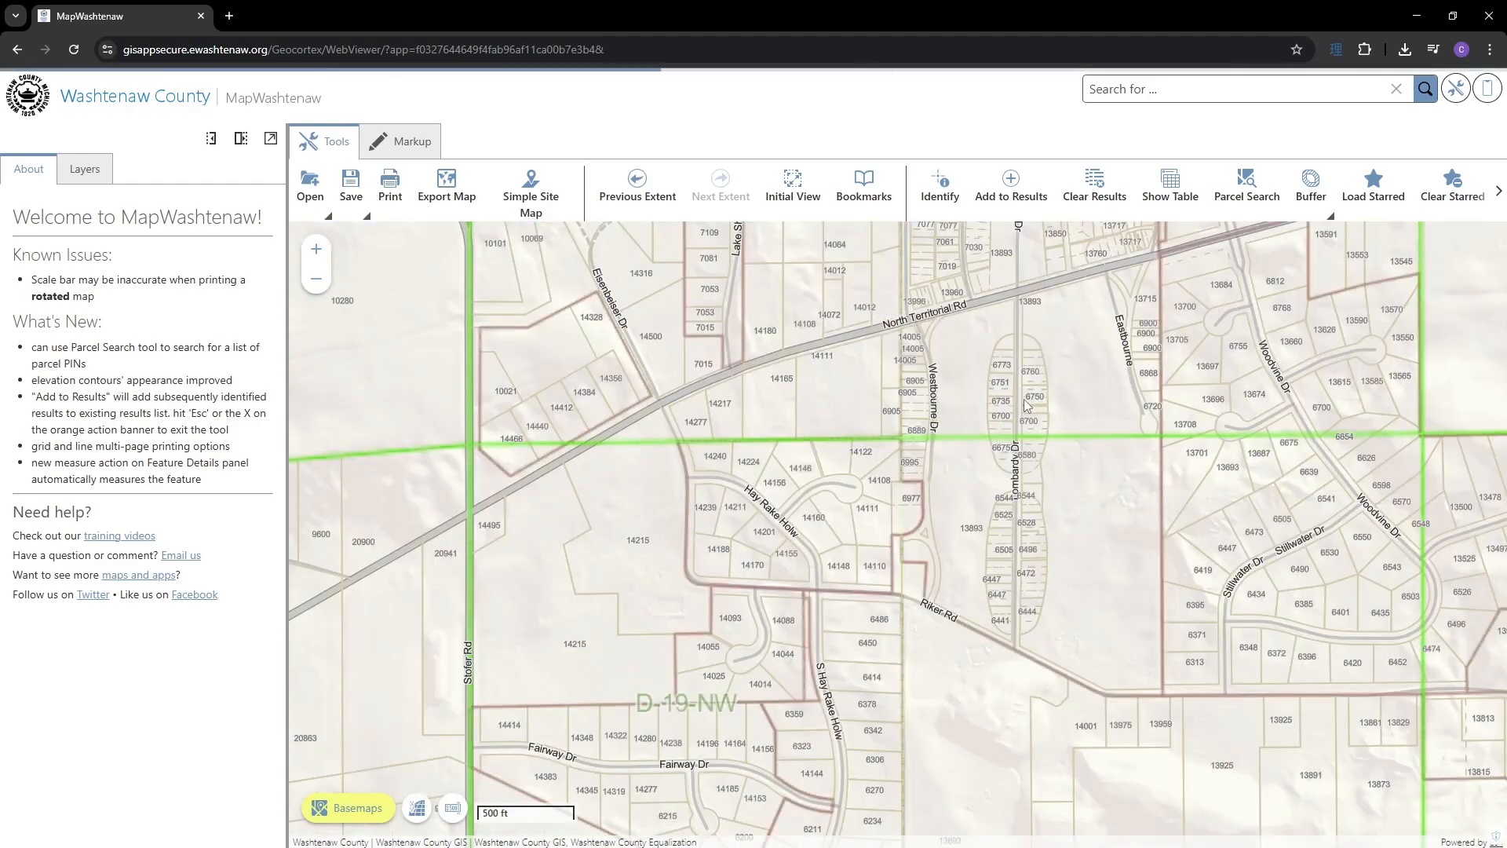
pyautogui.click(829, 400)
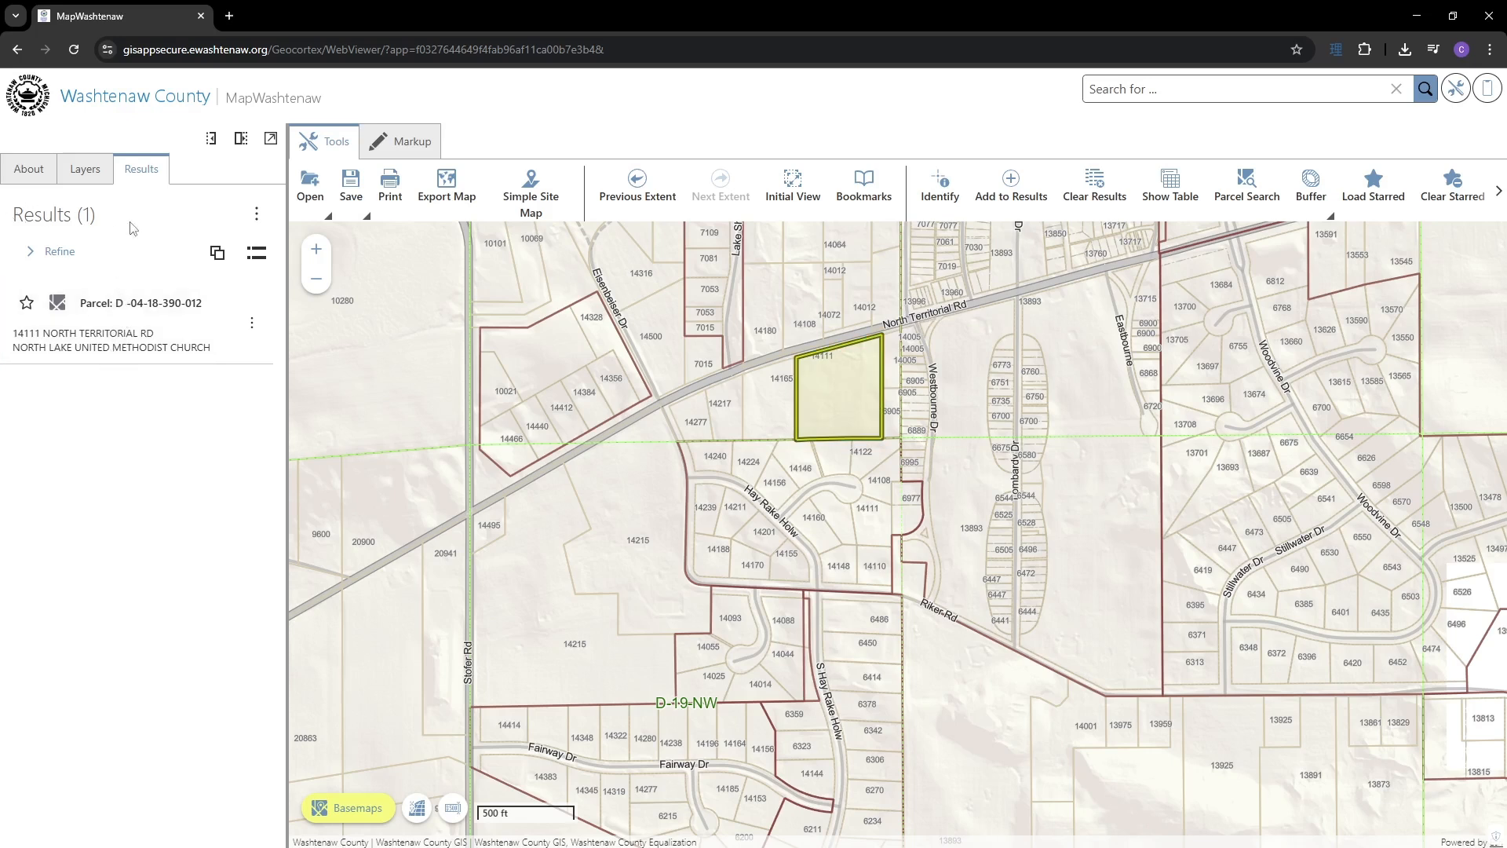
# - Open parcel 14111's Feature Details, collapse and re-expand it, then pop it out and resize it
pyautogui.click(116, 322)
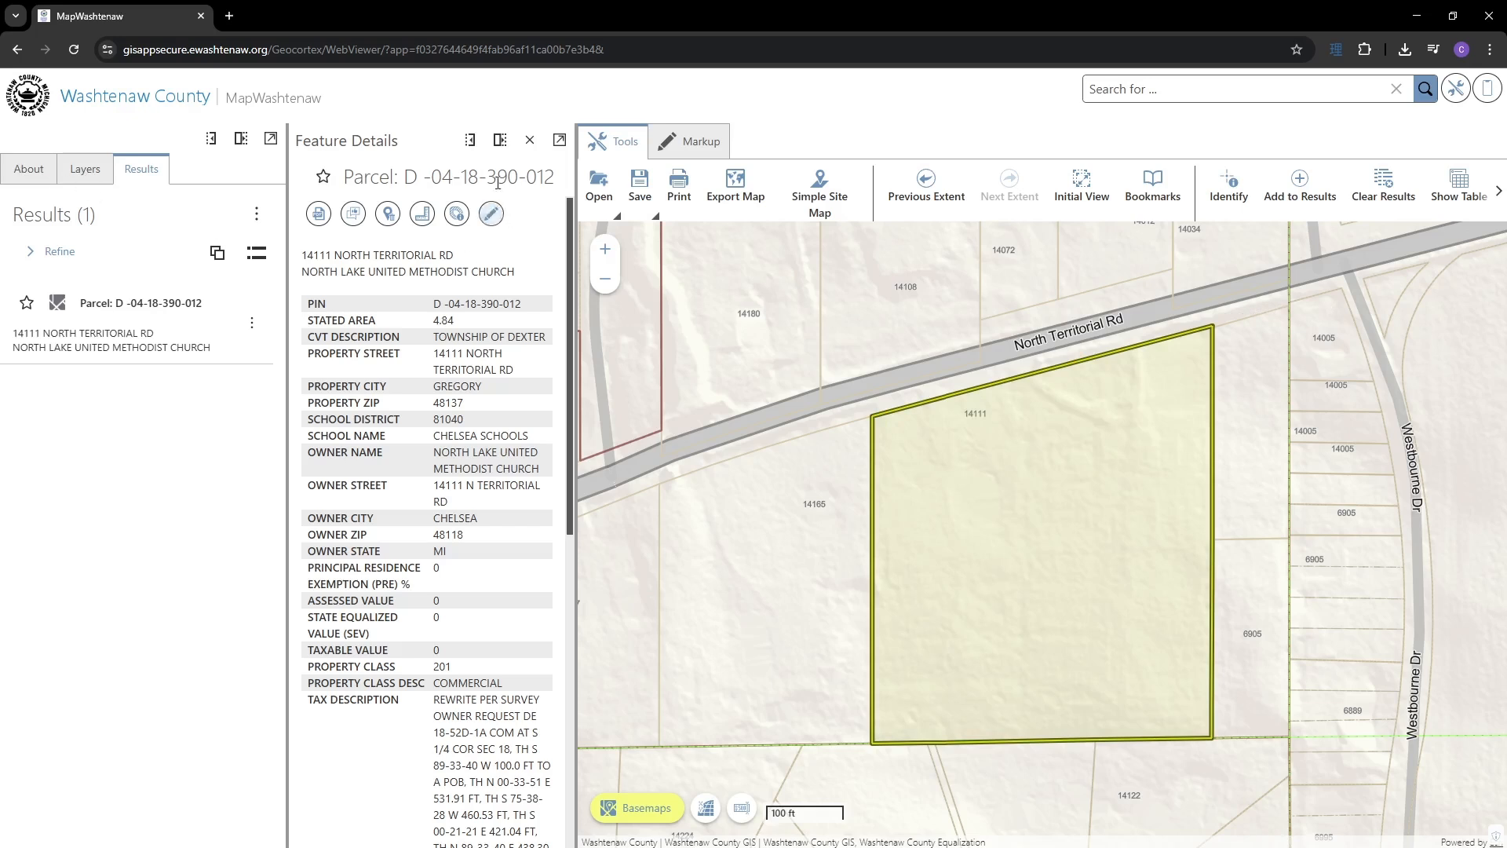
pyautogui.click(472, 142)
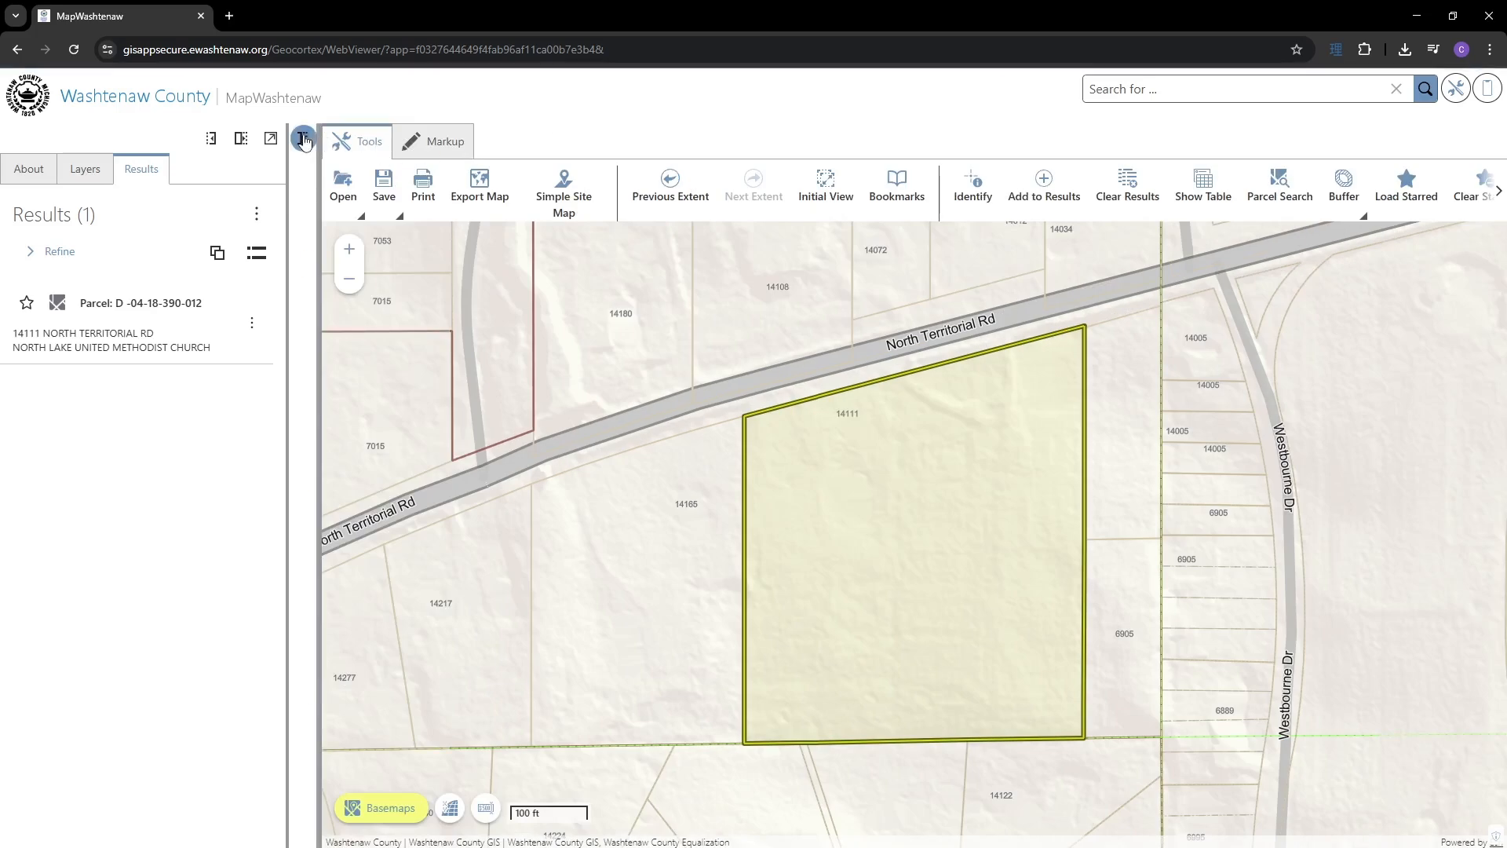
pyautogui.click(302, 138)
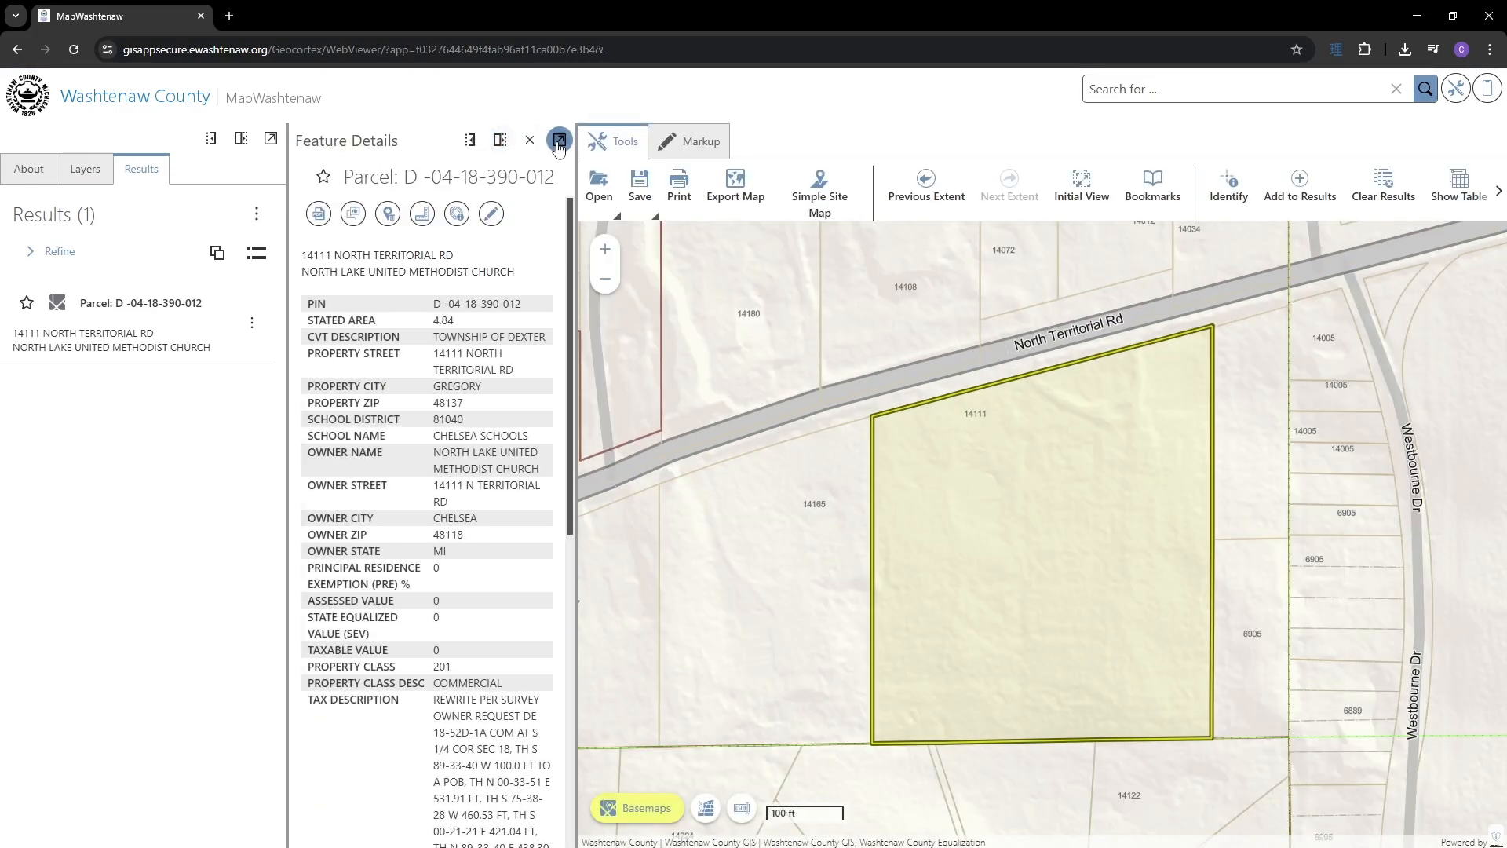
pyautogui.click(559, 146)
pyautogui.moveTo(314, 12); pyautogui.dragTo(530, 123)
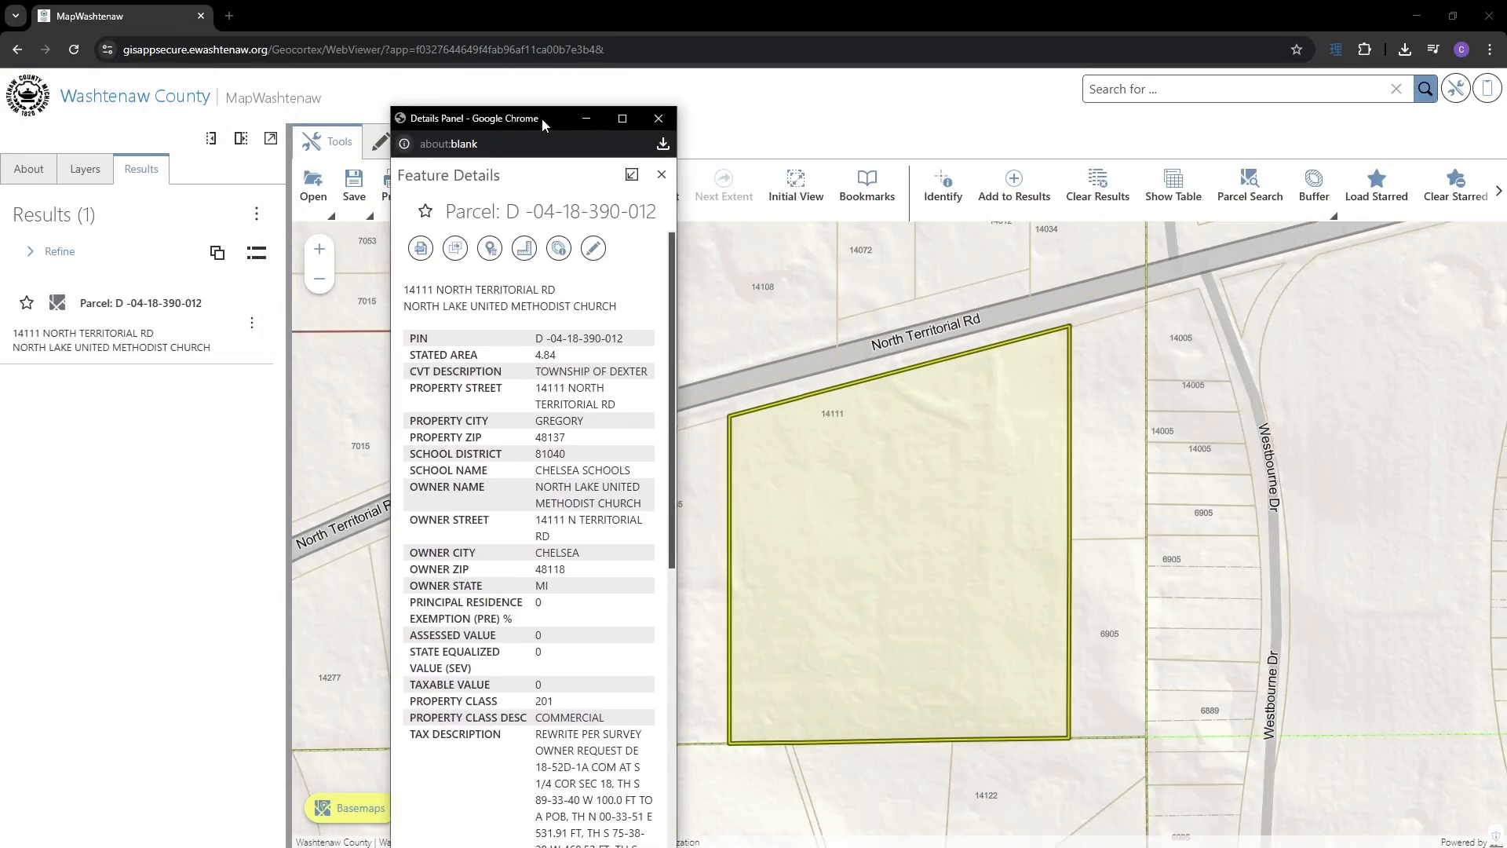
# - Dock the details back, close the panel, and clear the identify results
pyautogui.click(632, 174)
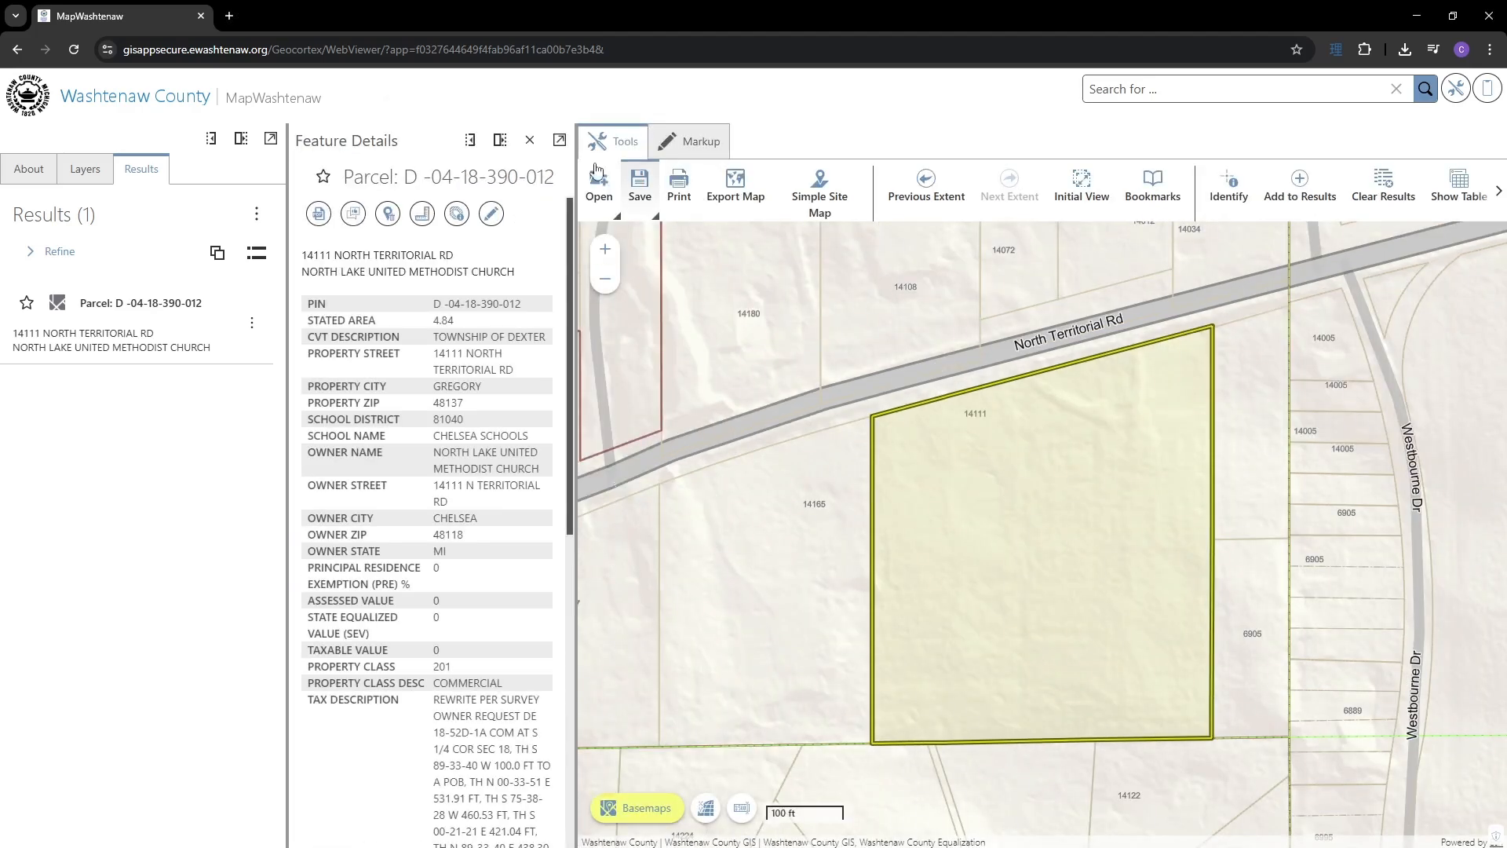
pyautogui.click(529, 141)
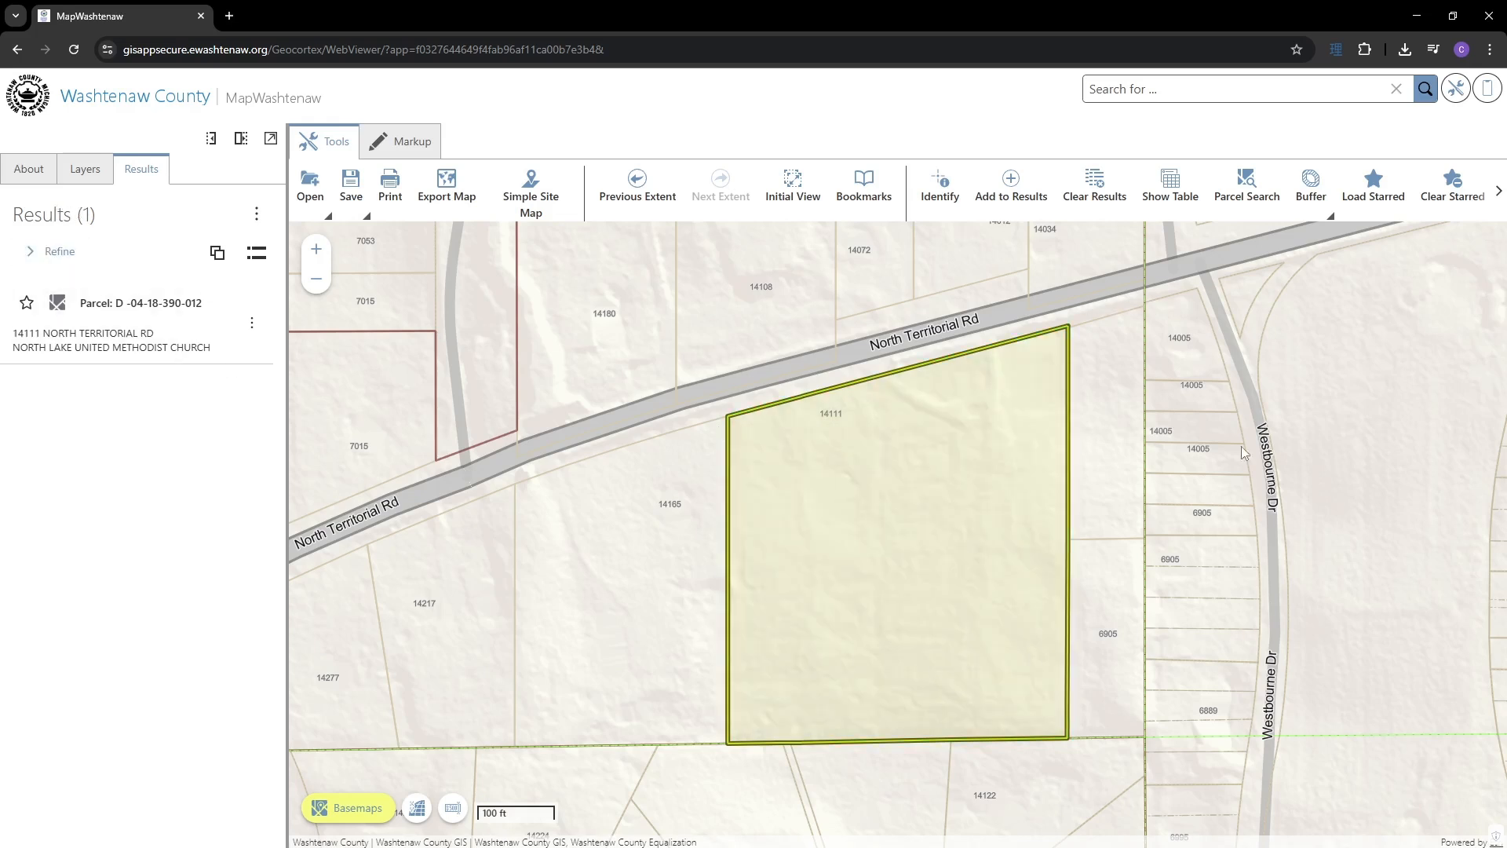
pyautogui.click(1090, 191)
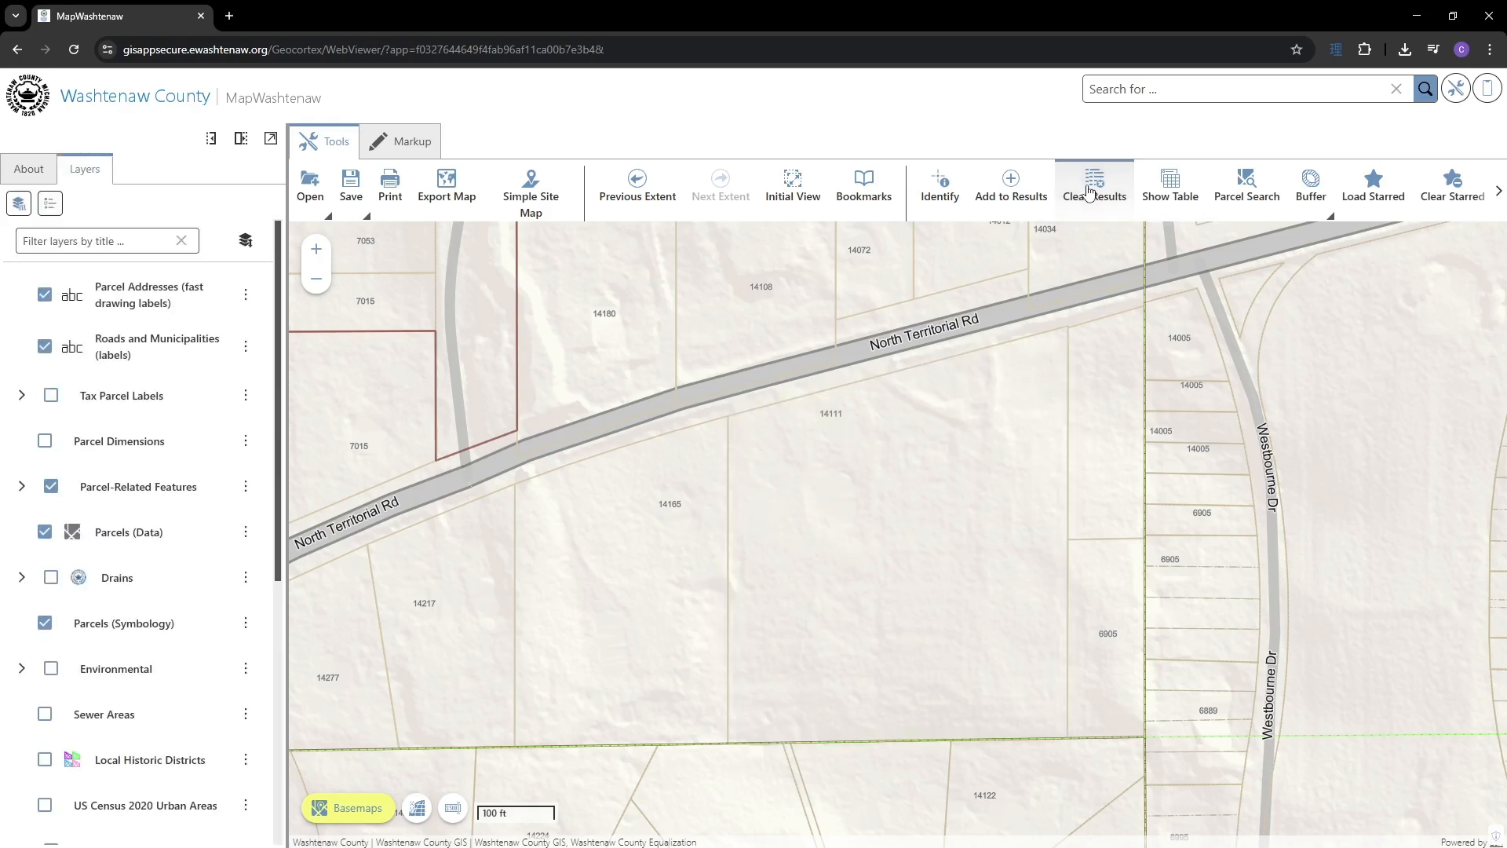
pyautogui.rightClick(849, 497)
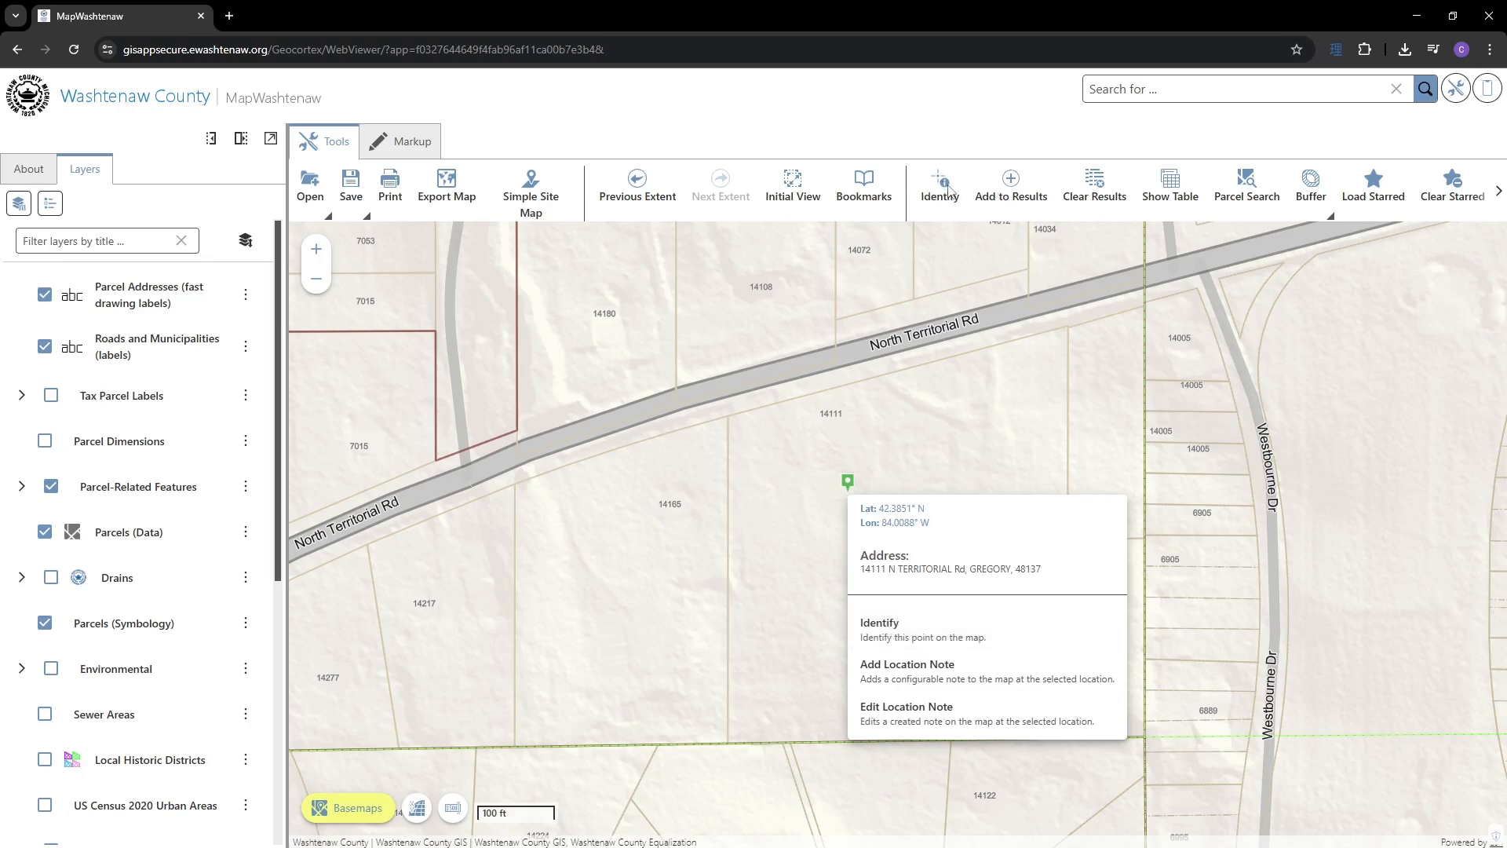
pyautogui.click(947, 191)
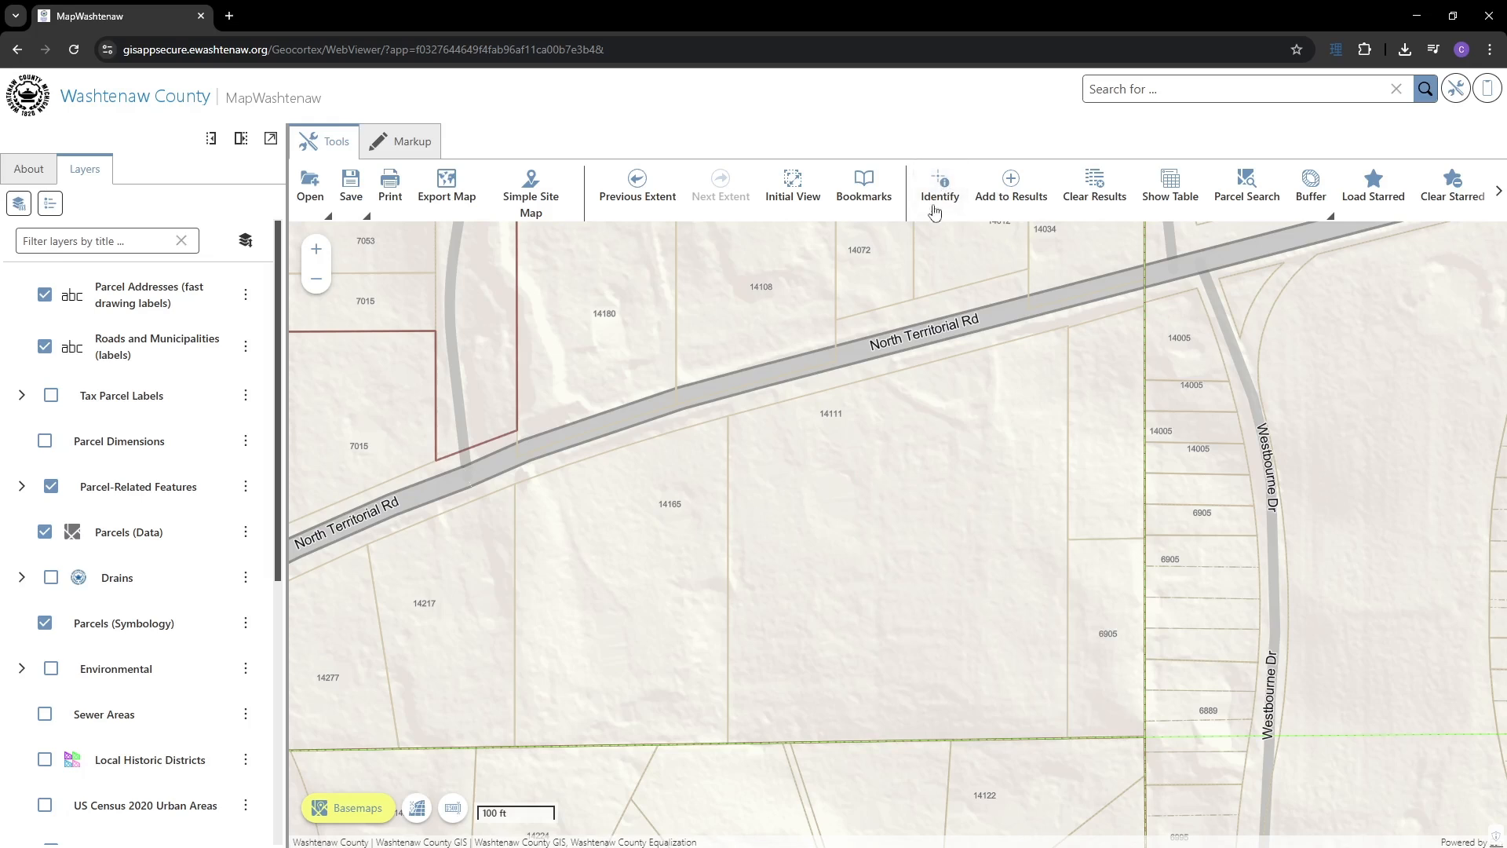
pyautogui.click(945, 187)
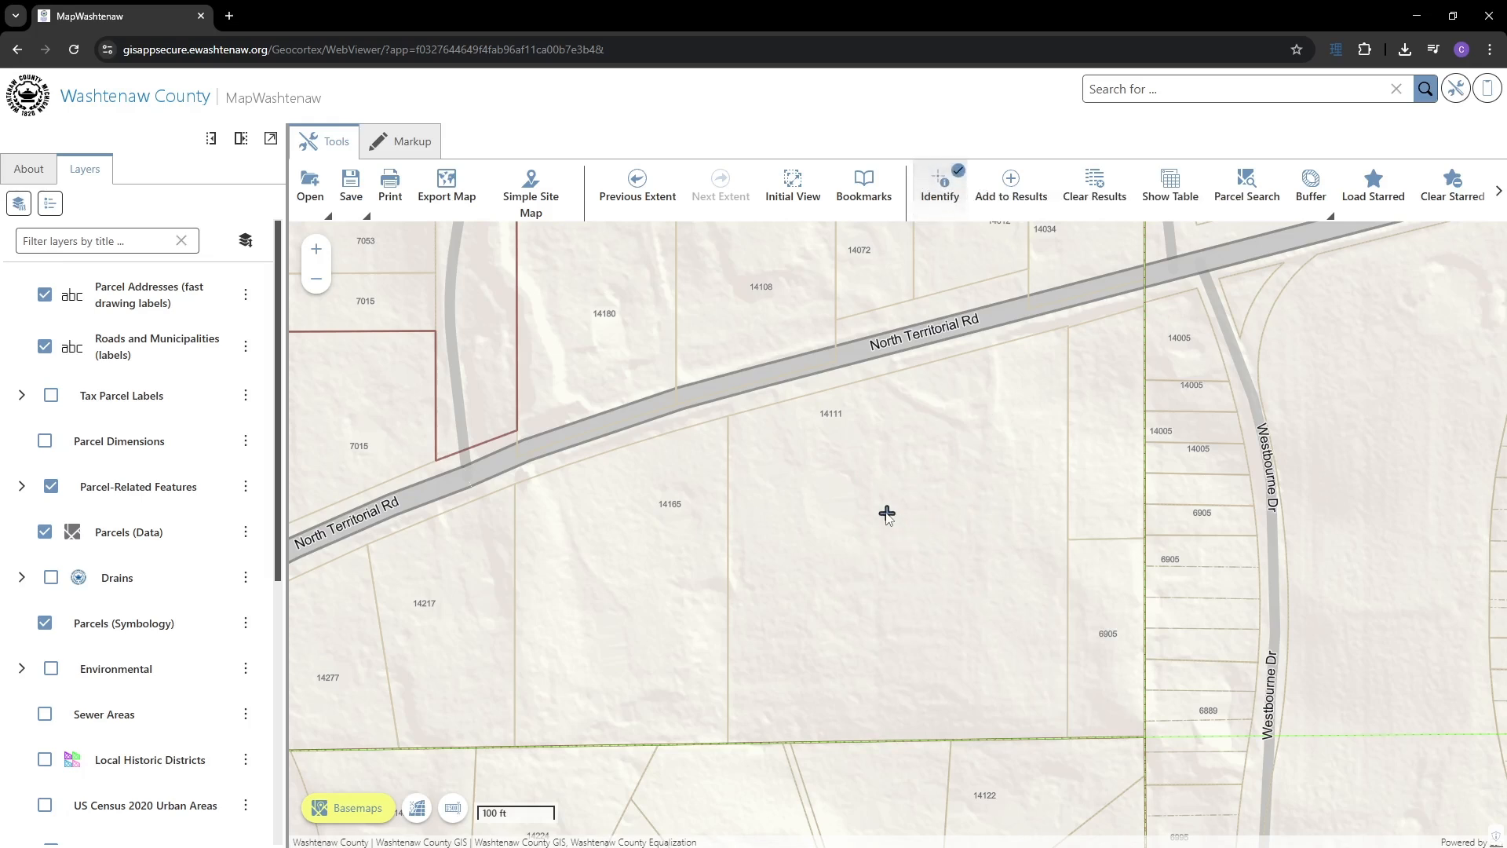
# - Identify features in a box over parcel 14111 and the Westbourne Dr lots, then show the layer list
pyautogui.moveTo(822, 470); pyautogui.dragTo(1236, 653)
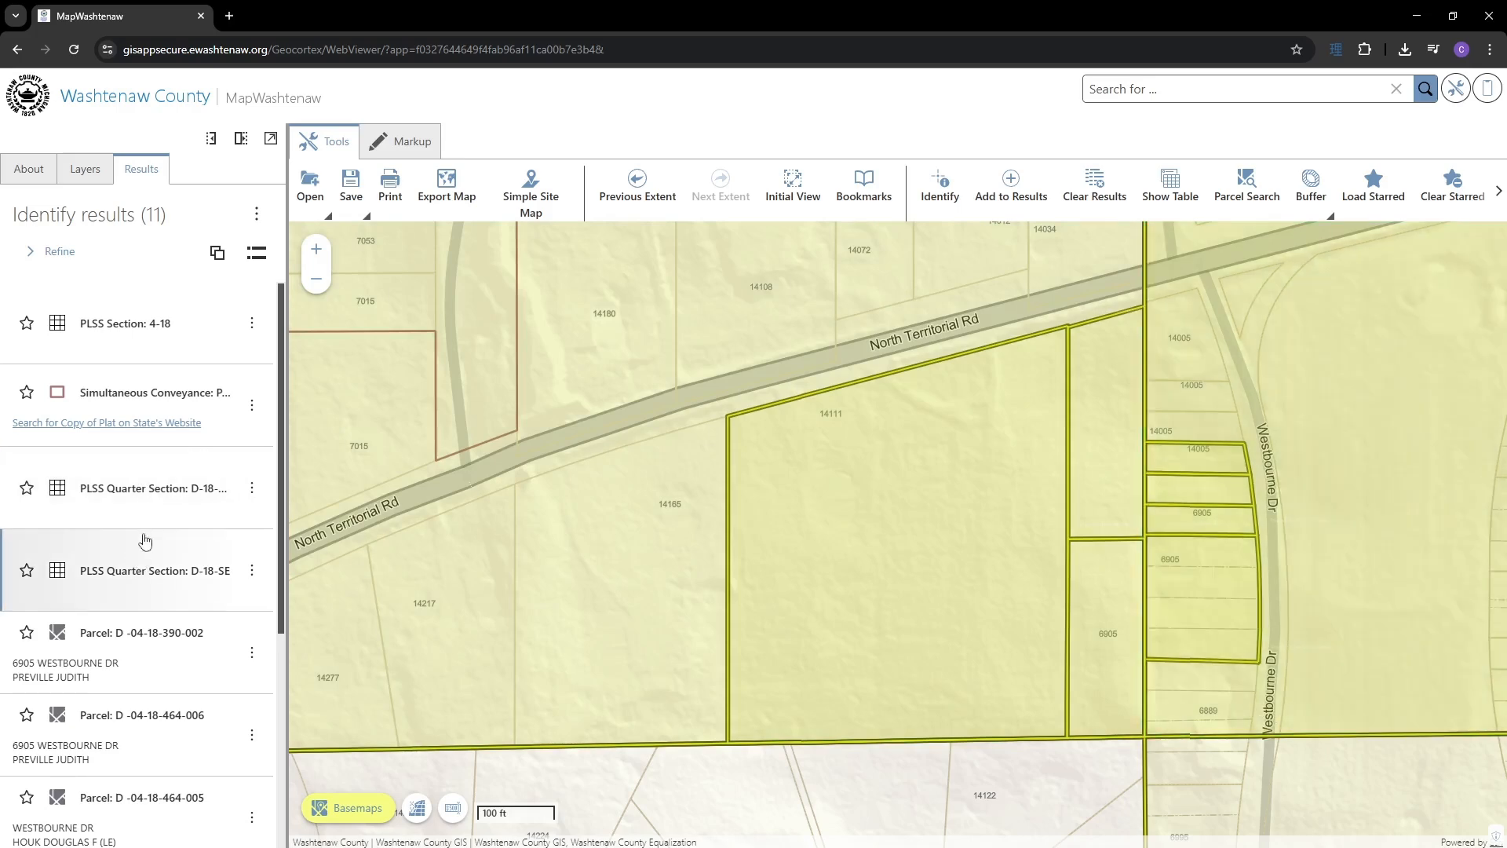
pyautogui.click(86, 170)
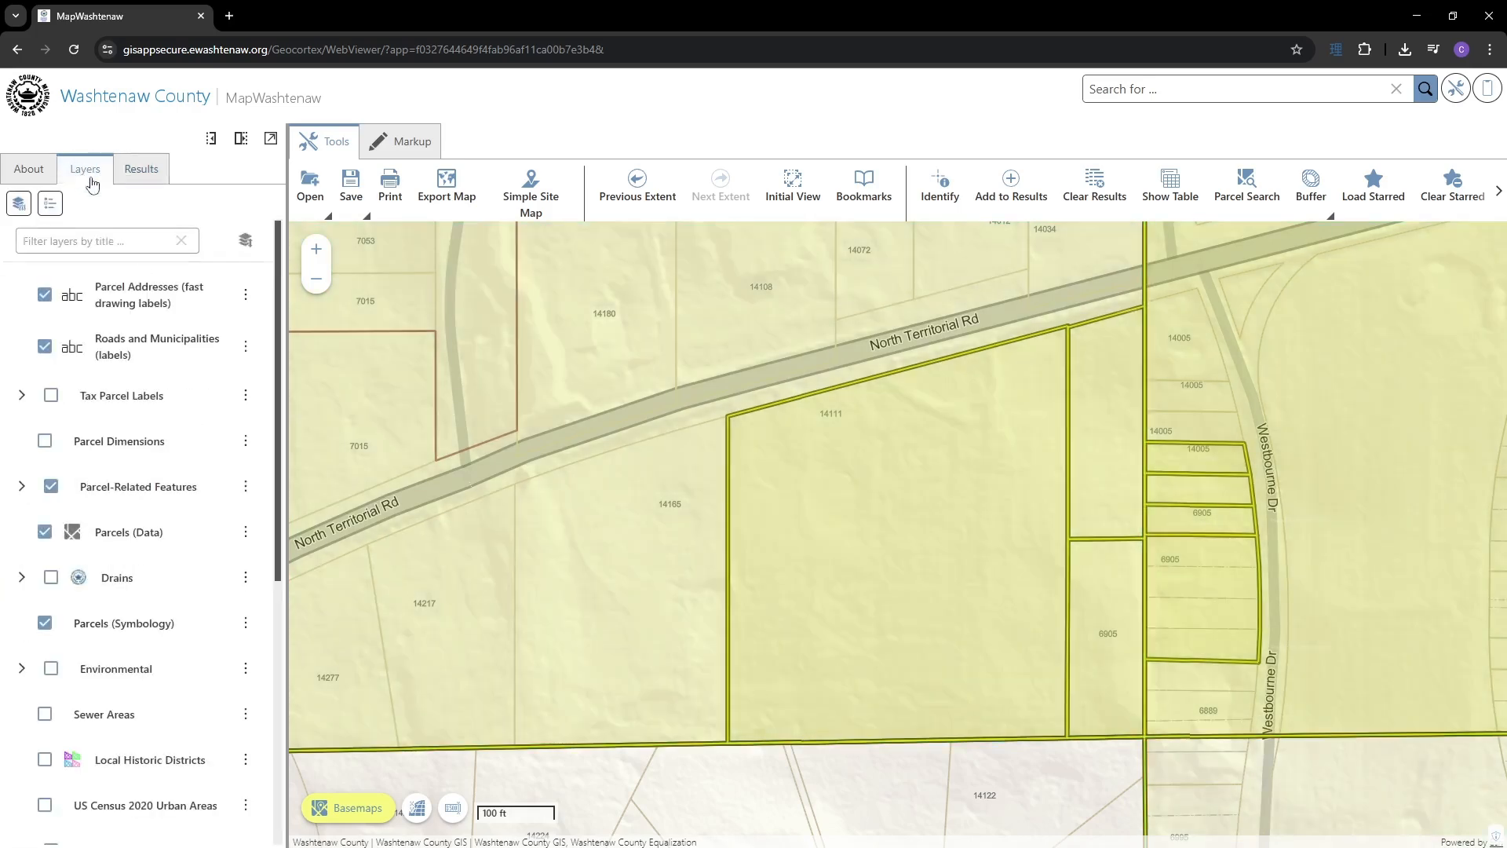
# - Filter the layer list for 'plss' and hide the Public Land Survey System layer
pyautogui.click(108, 238)
pyautogui.write('plss')
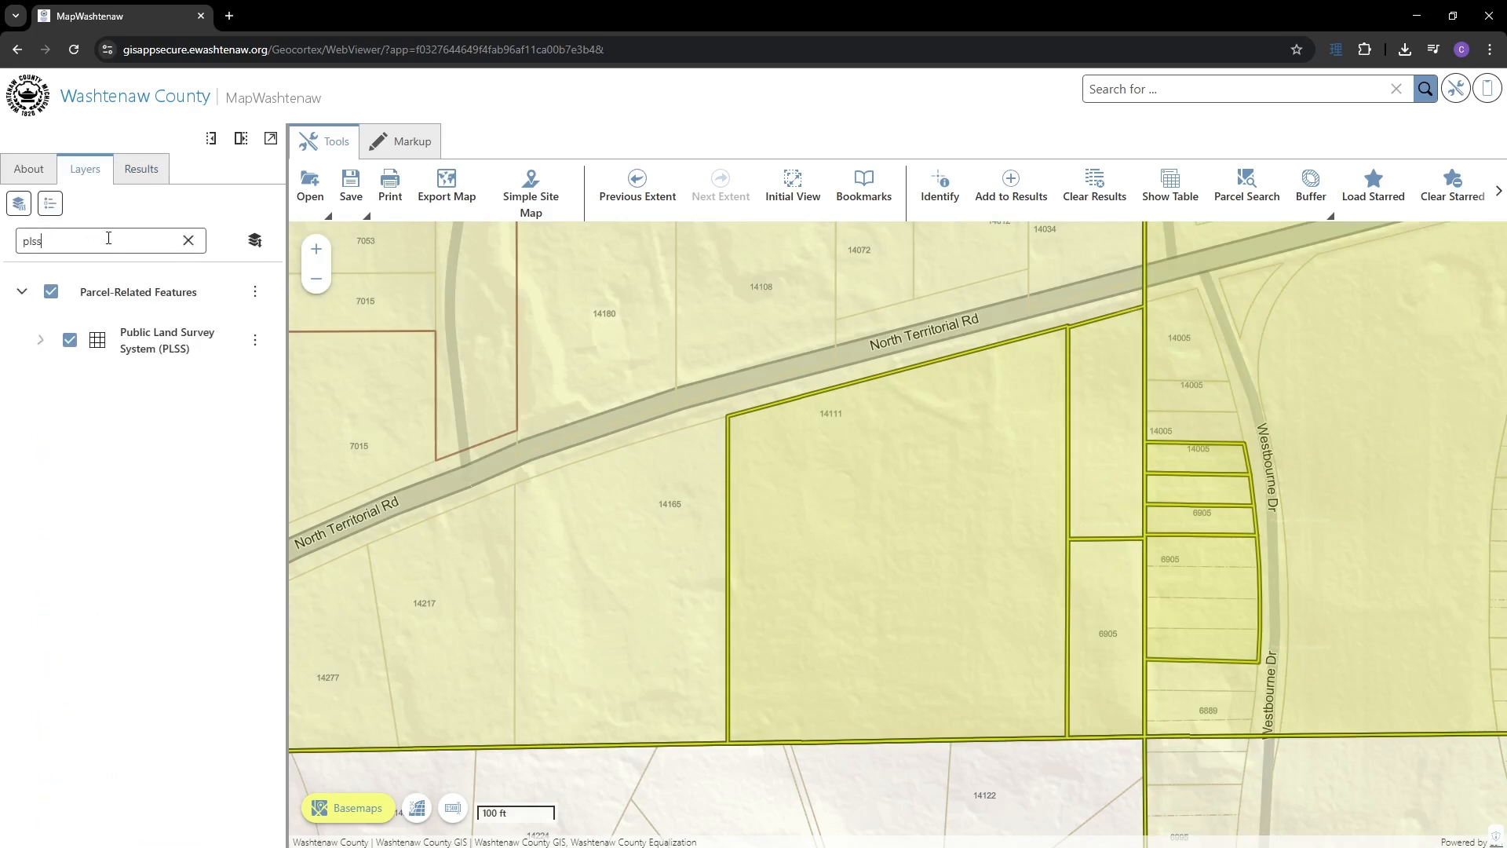
pyautogui.click(70, 339)
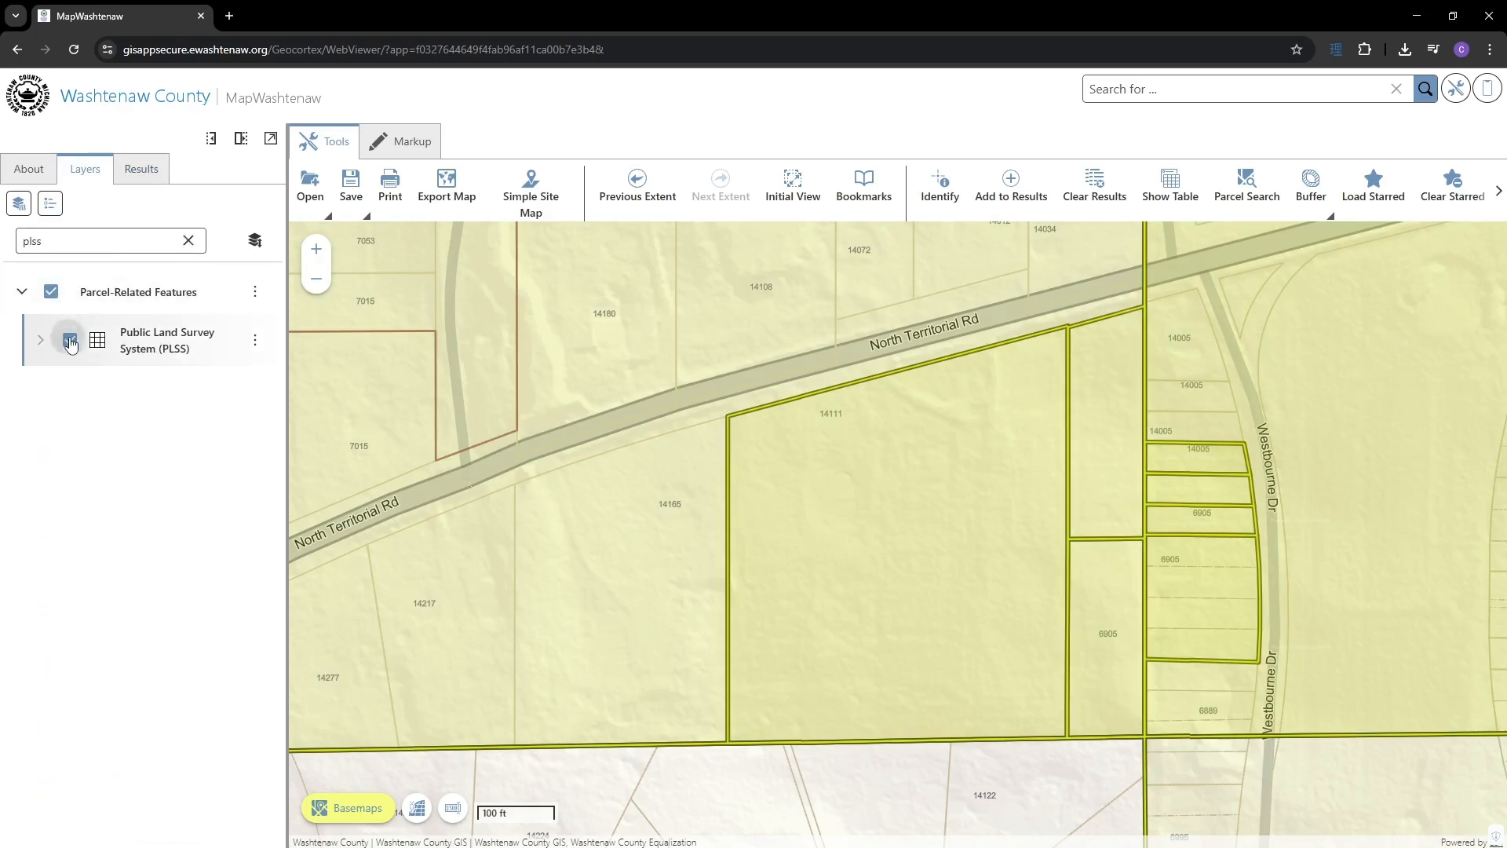
# - Identify features inside a box drawn over the North Territorial Rd and Westbourne Dr parcels
pyautogui.click(941, 187)
pyautogui.moveTo(772, 412); pyautogui.dragTo(1296, 715)
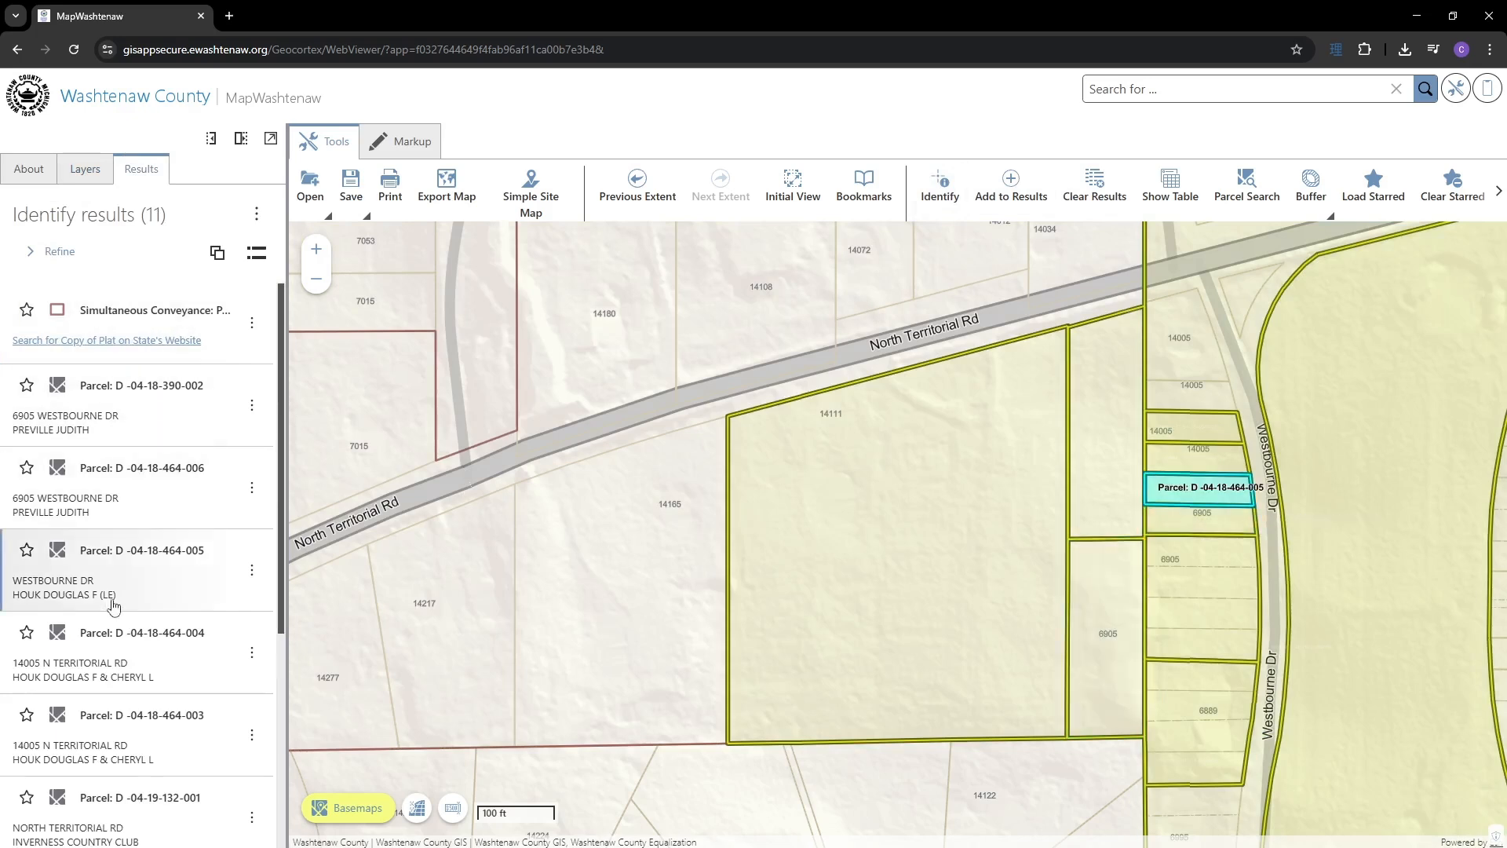
pyautogui.scroll(-3, 114, 611)
pyautogui.scroll(4, 116, 613)
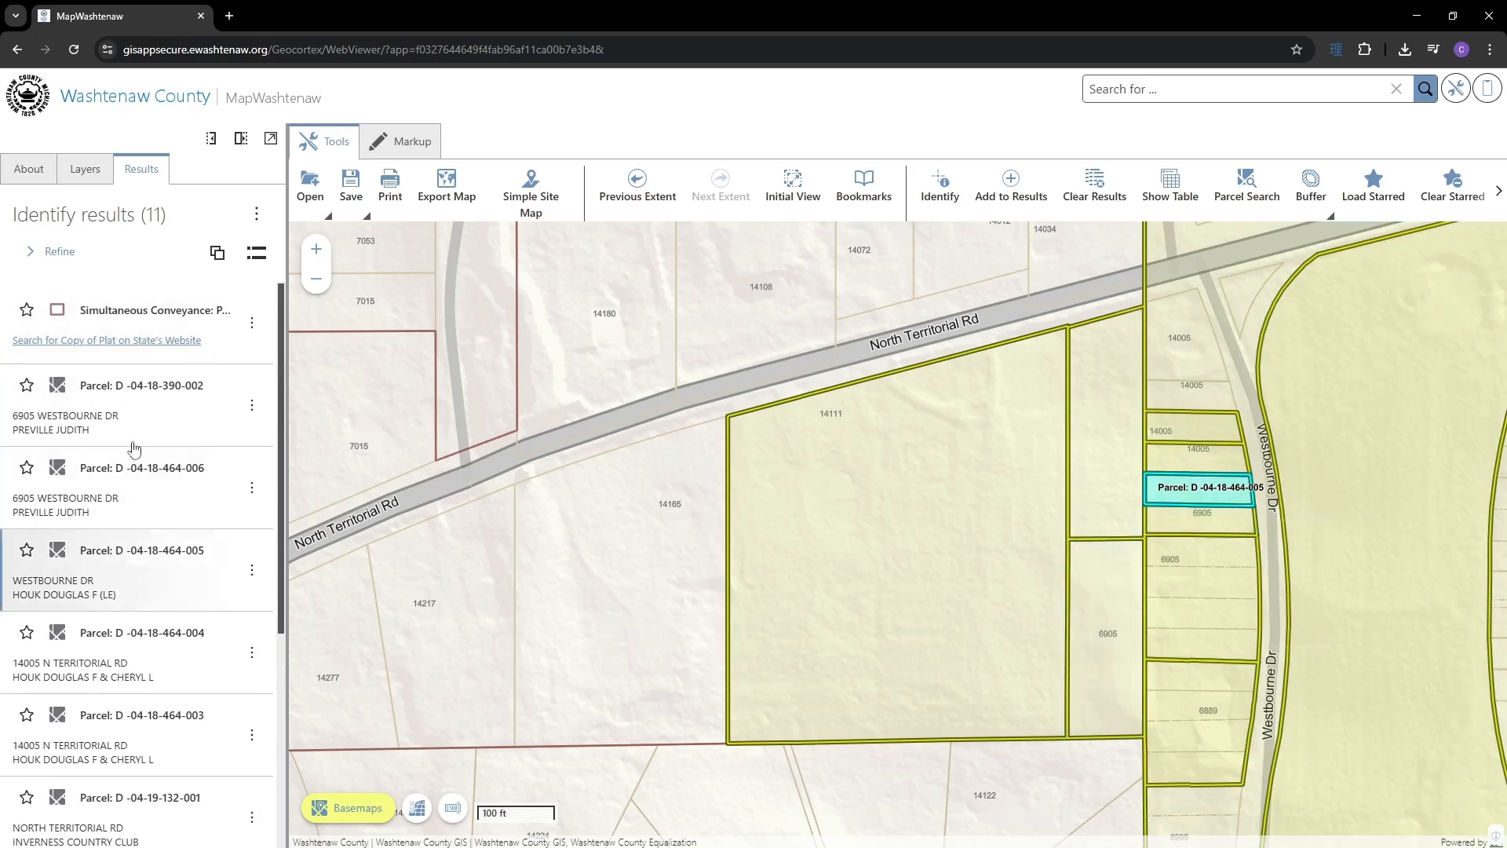
# - Group the results by source and remove the Simultaneous Conveyances result
pyautogui.click(214, 253)
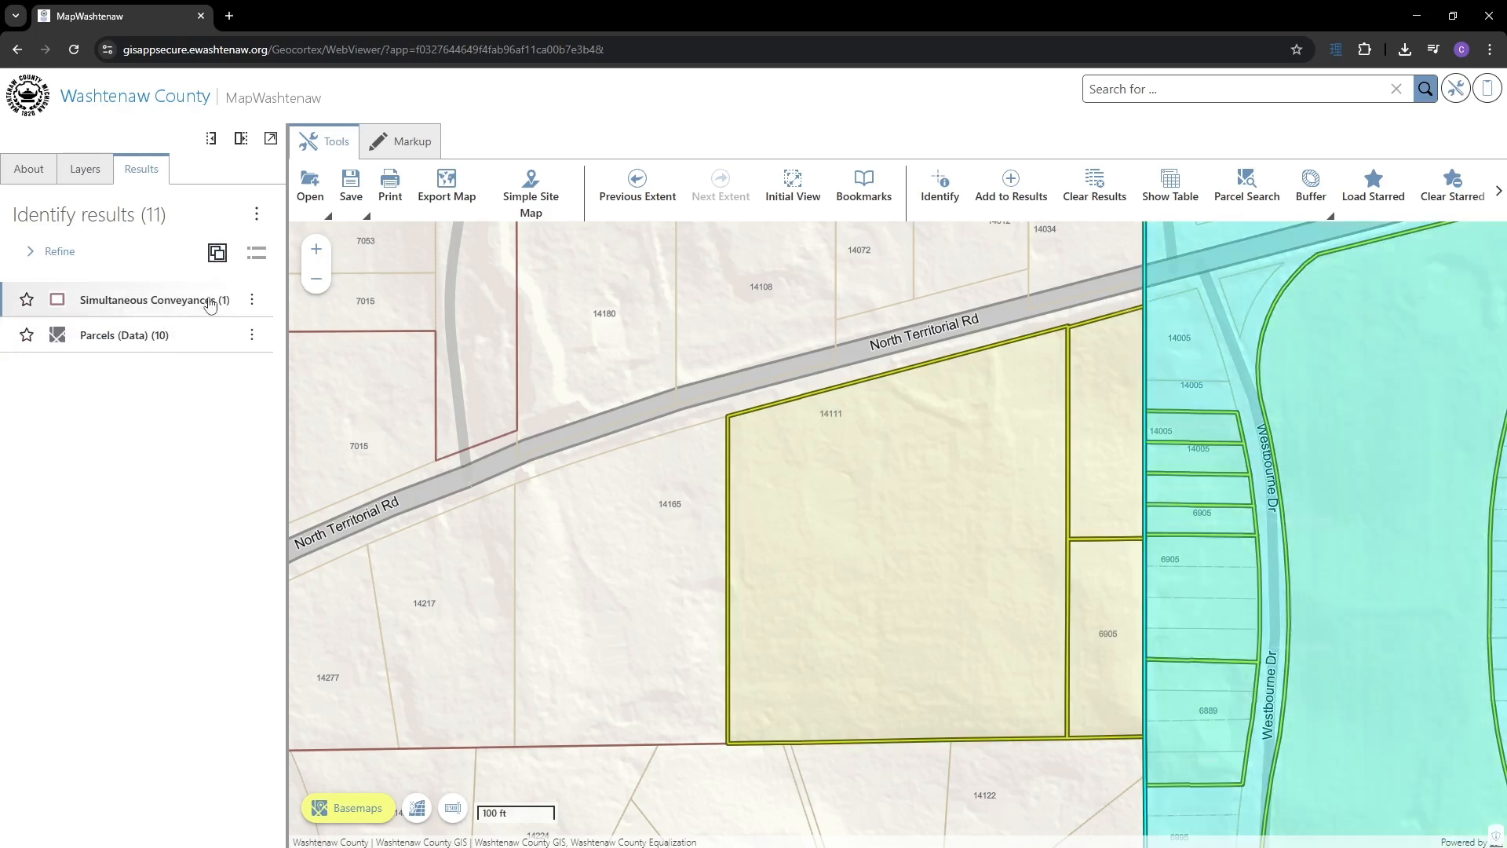
pyautogui.click(254, 302)
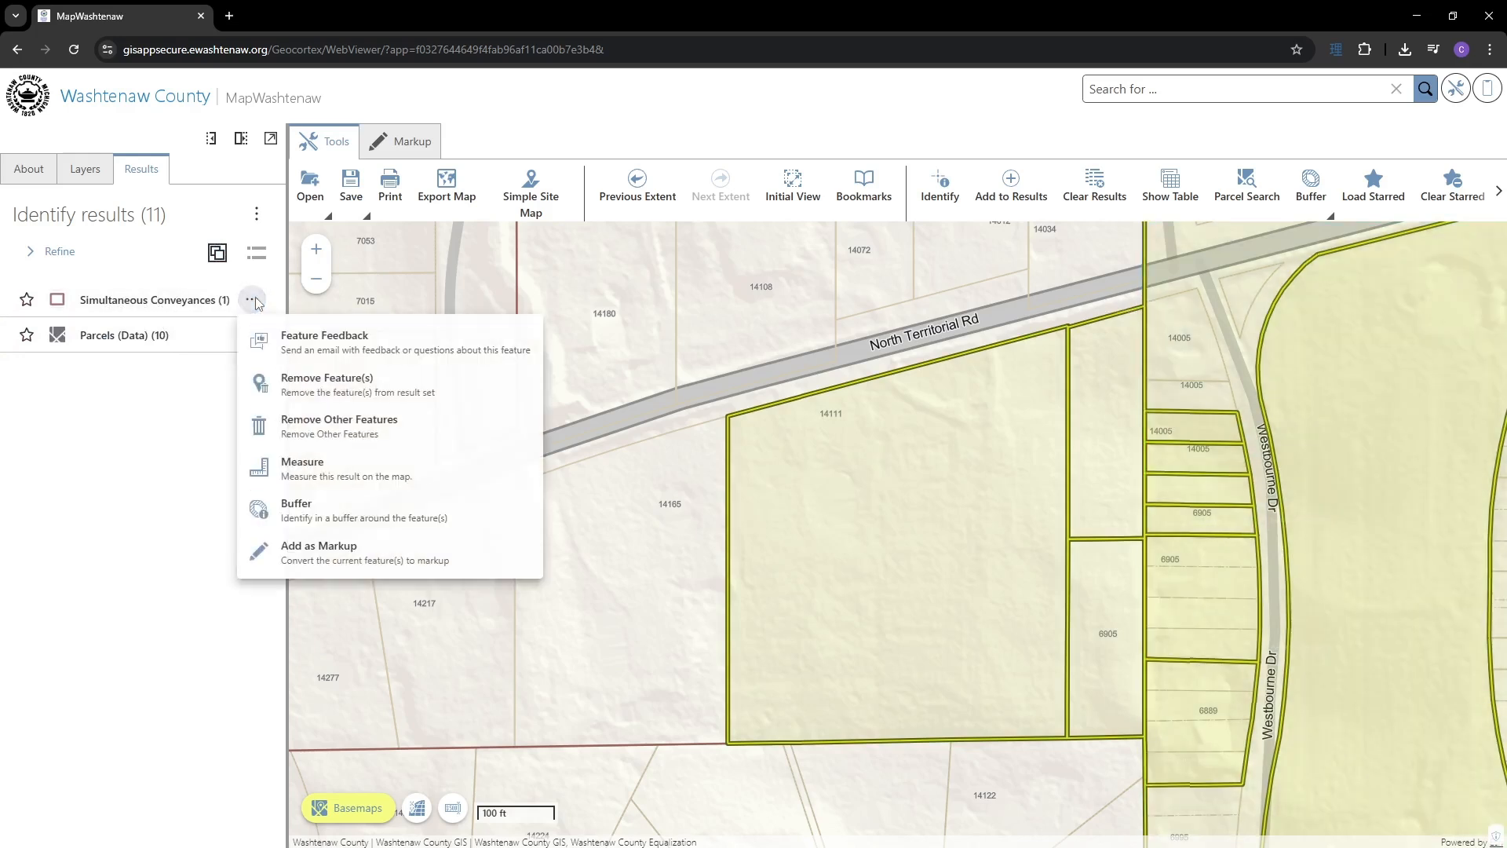
pyautogui.click(328, 389)
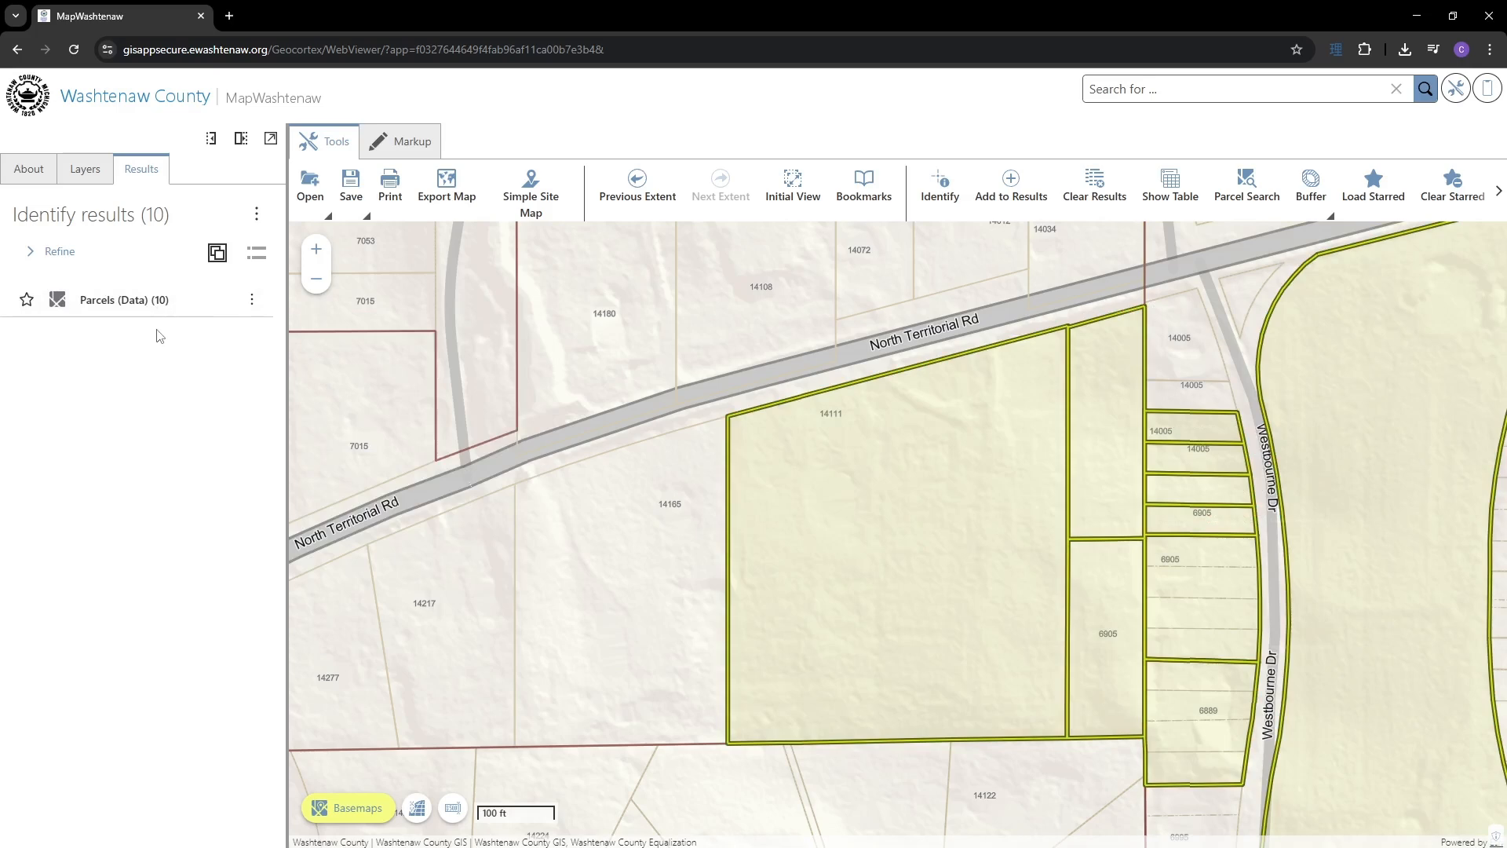
# - Review the ten parcel results, then turn off grouping to list them flat
pyautogui.click(145, 300)
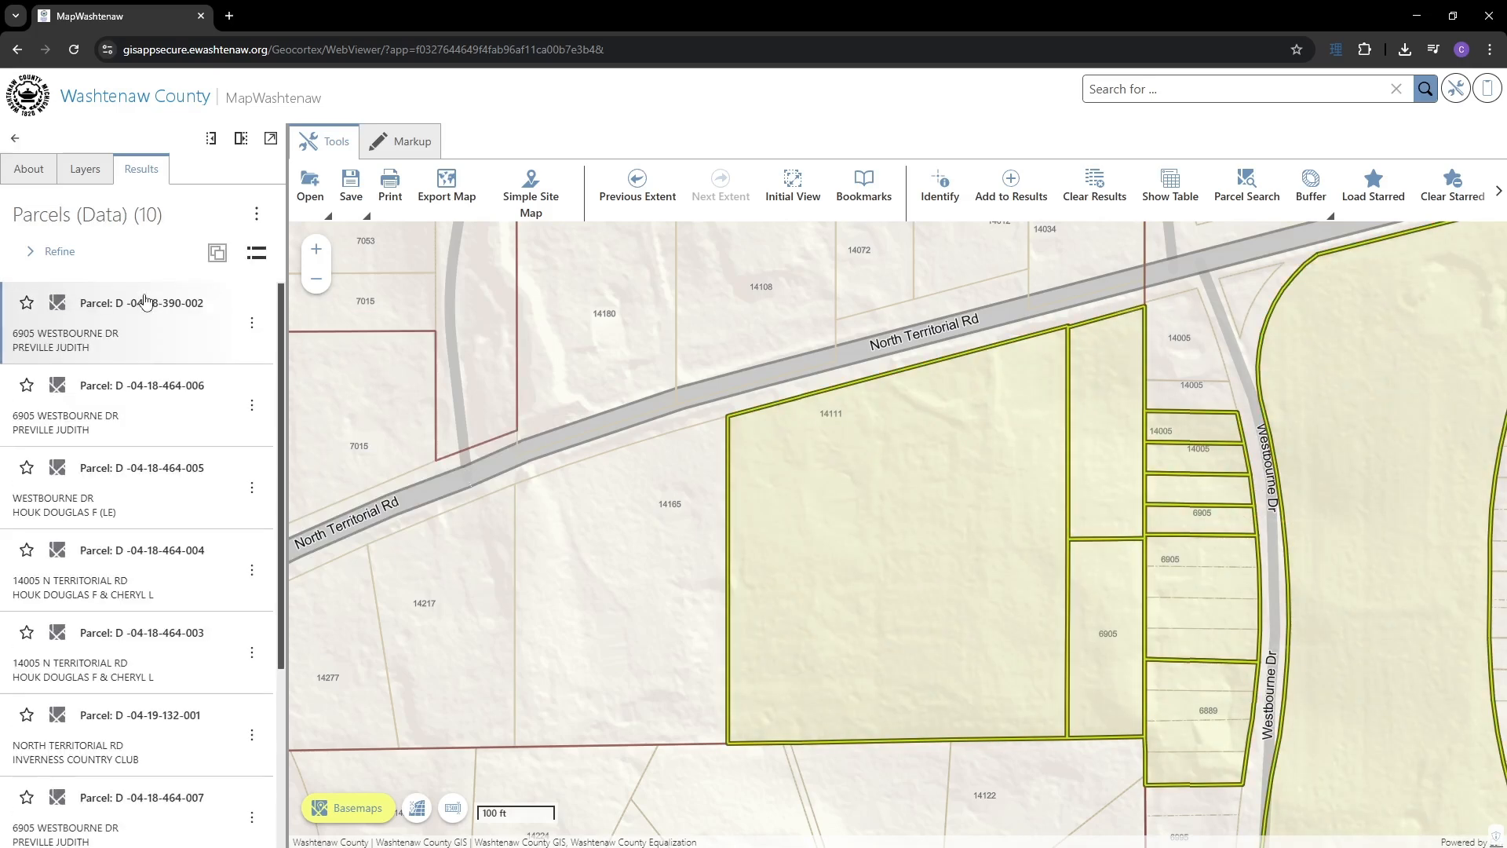
pyautogui.scroll(-3, 159, 600)
pyautogui.scroll(3, 159, 600)
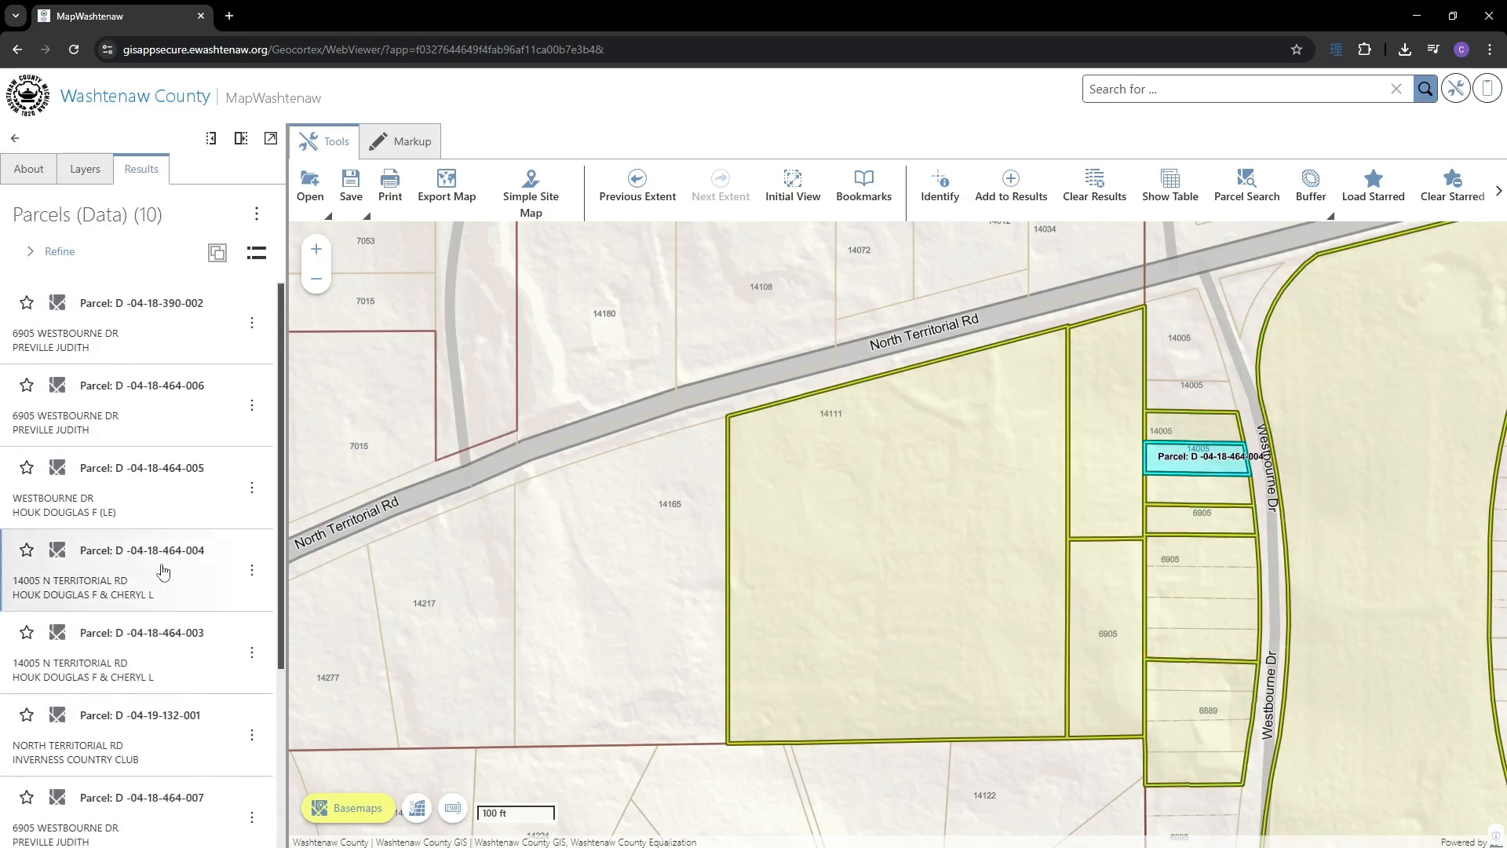
pyautogui.click(13, 139)
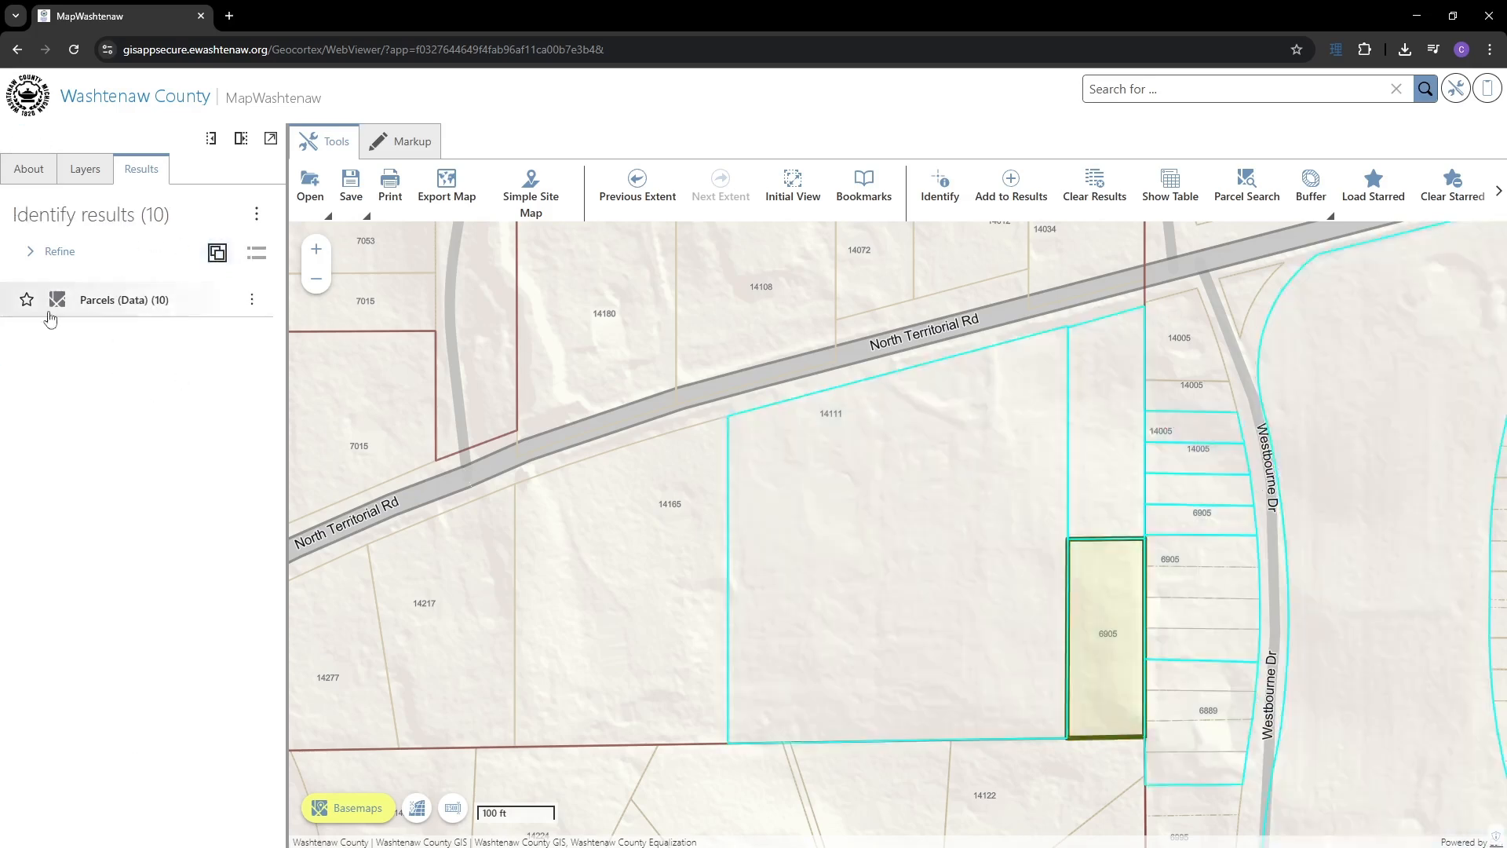
pyautogui.click(220, 257)
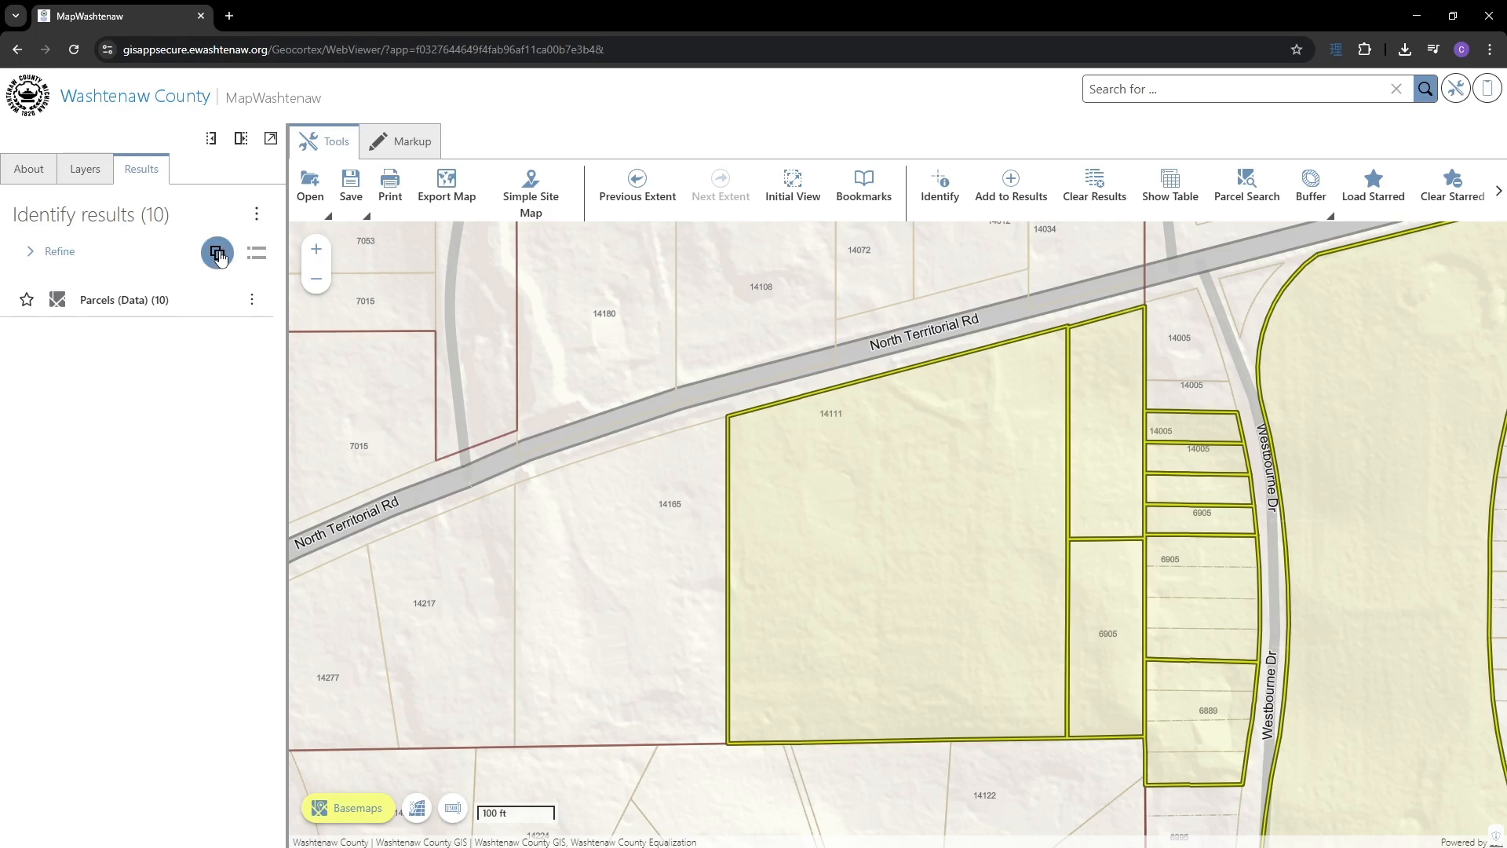
pyautogui.click(219, 255)
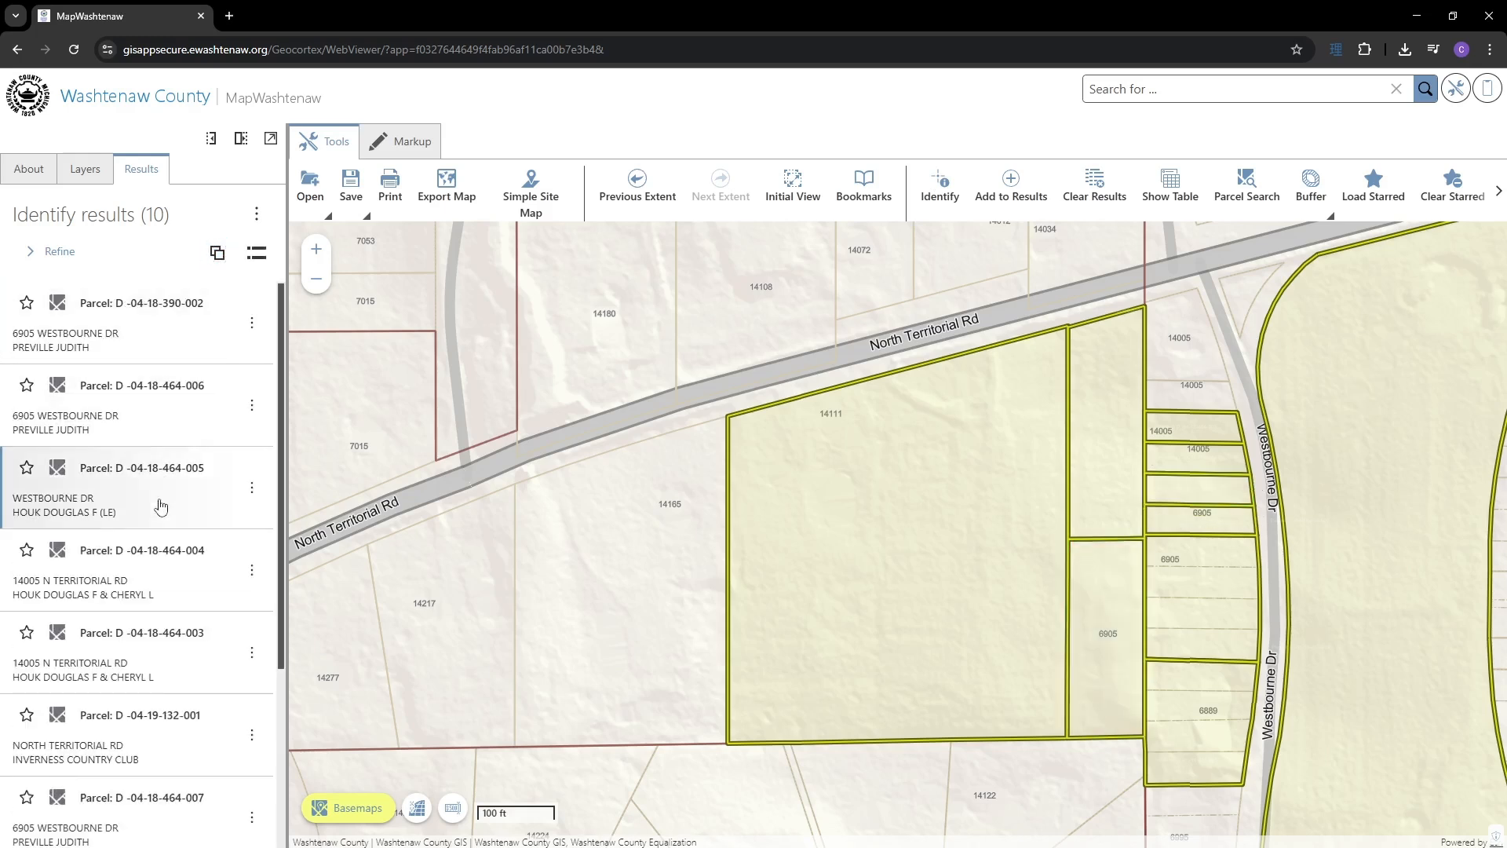
pyautogui.scroll(-3, 161, 506)
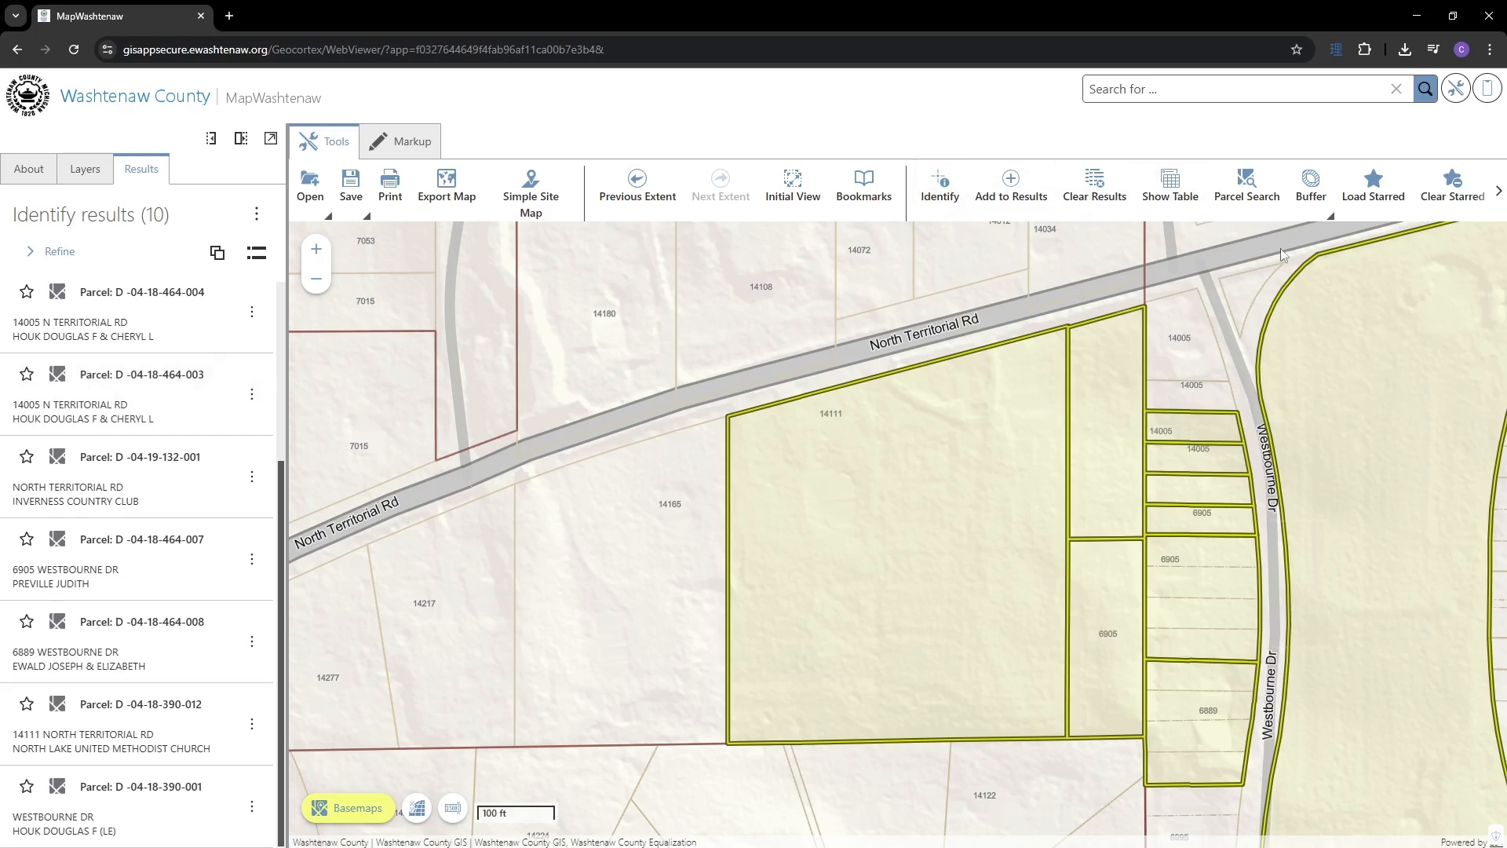
pyautogui.click(1314, 208)
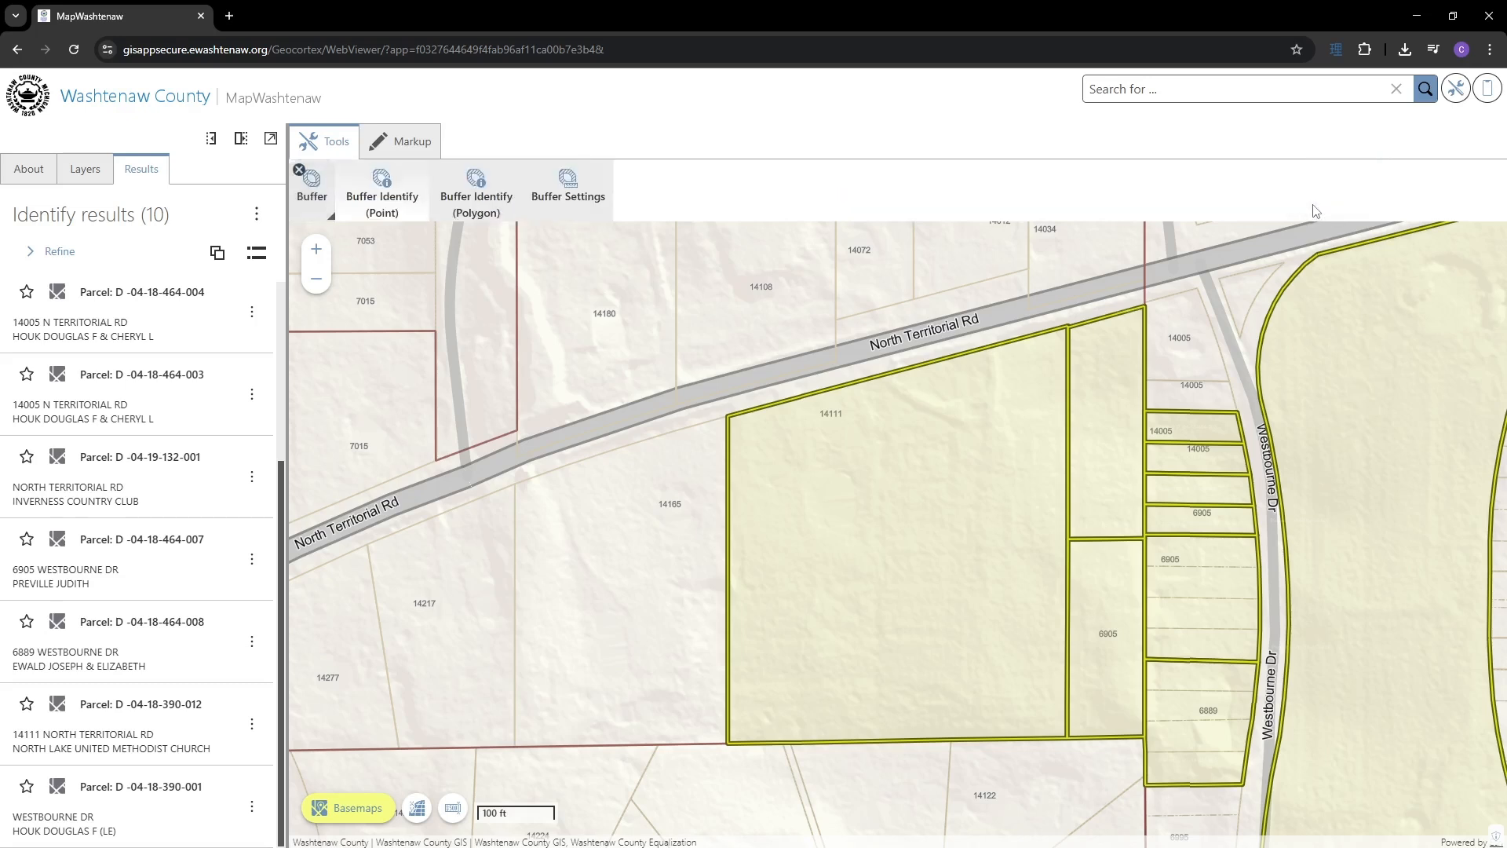
# - Set the buffer distance to 2 feet and identify parcels within a buffered map point
pyautogui.click(577, 194)
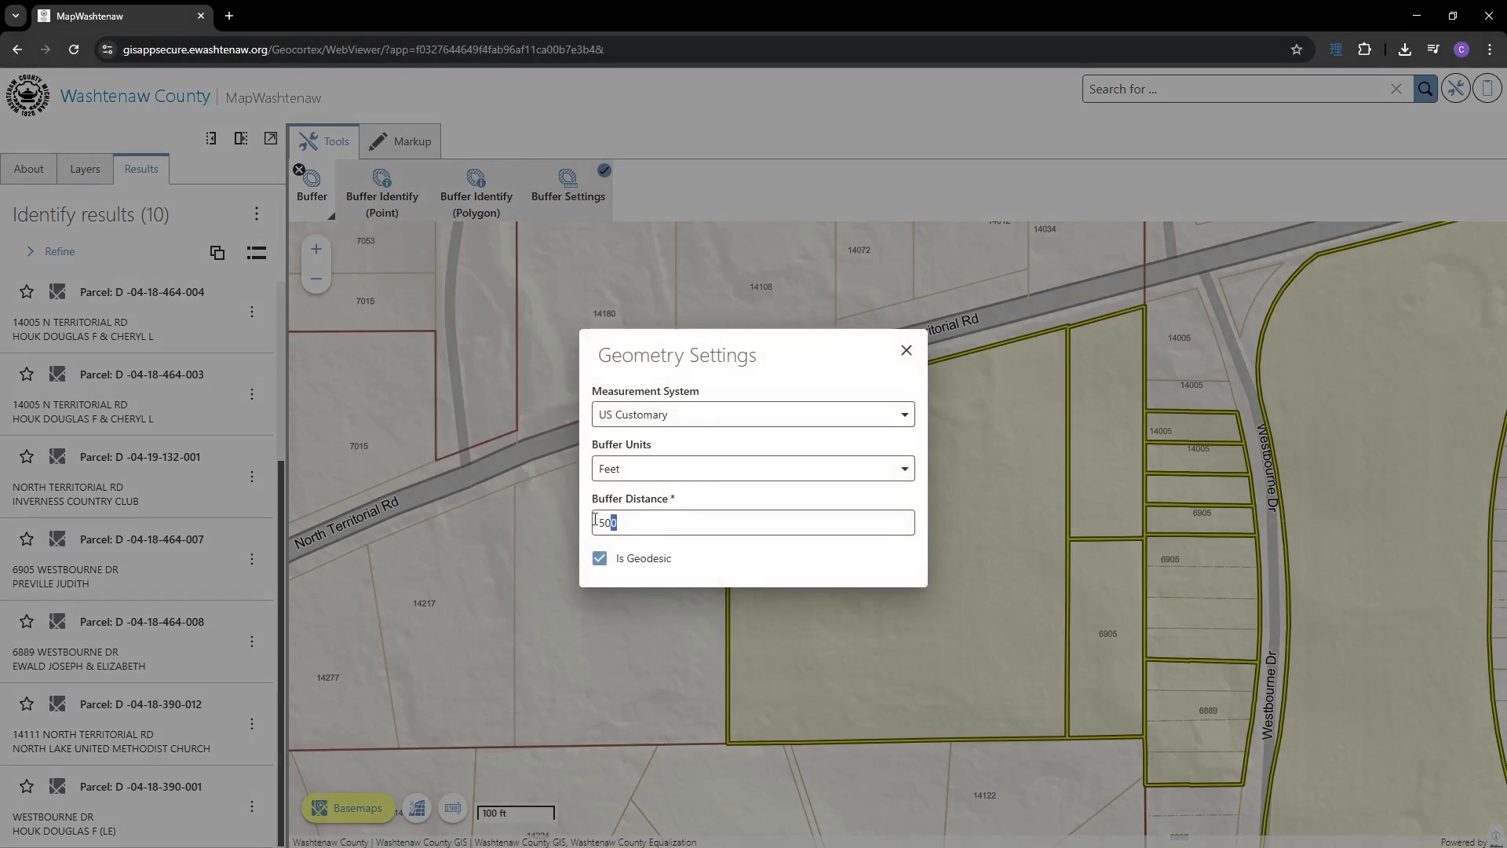
pyautogui.moveTo(594, 520); pyautogui.dragTo(594, 522)
pyautogui.write('2')
pyautogui.click(906, 350)
pyautogui.click(390, 203)
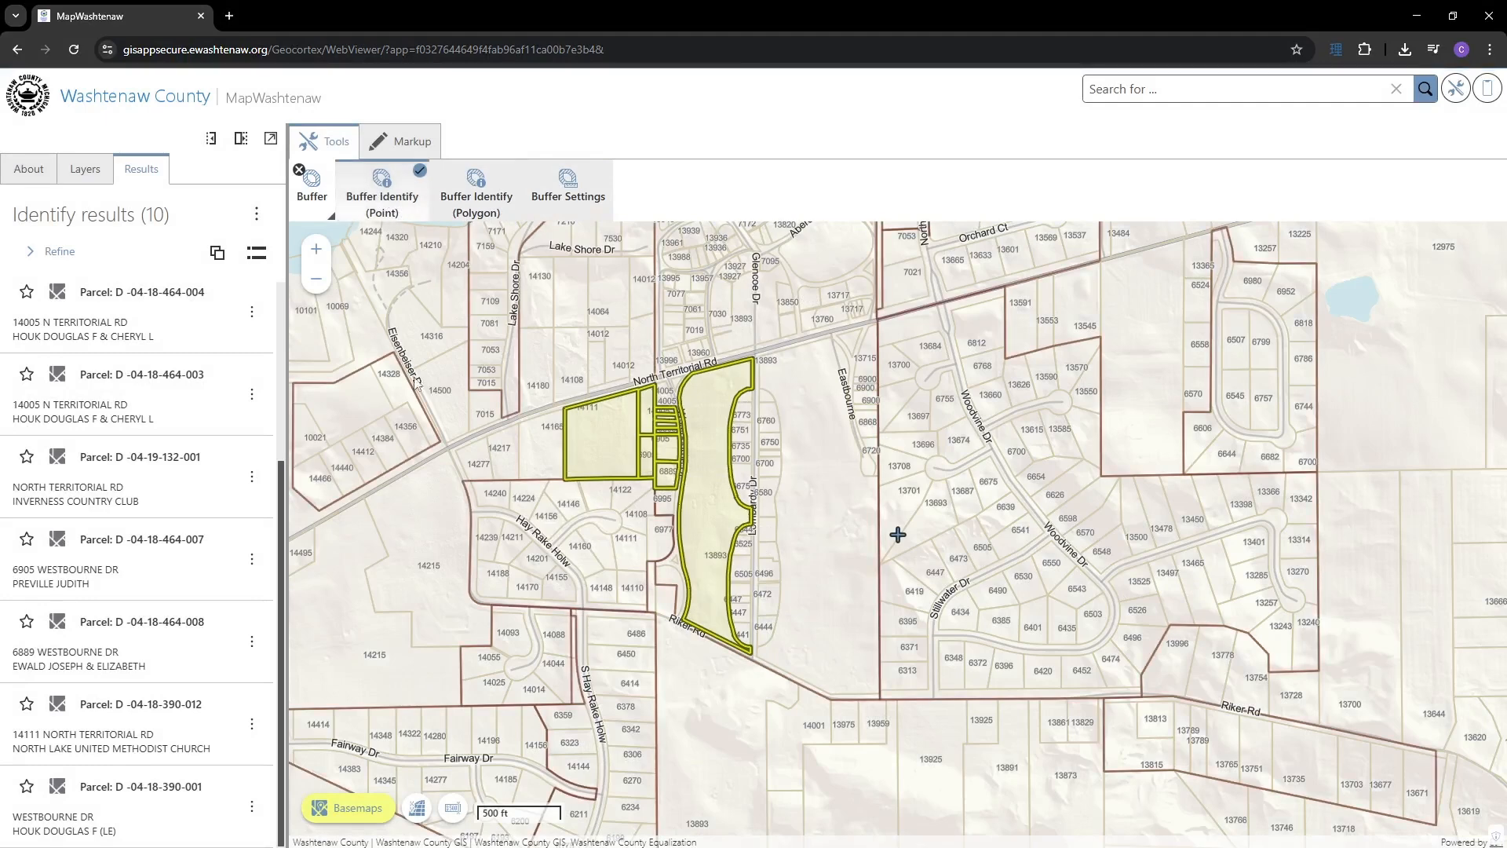
pyautogui.click(431, 554)
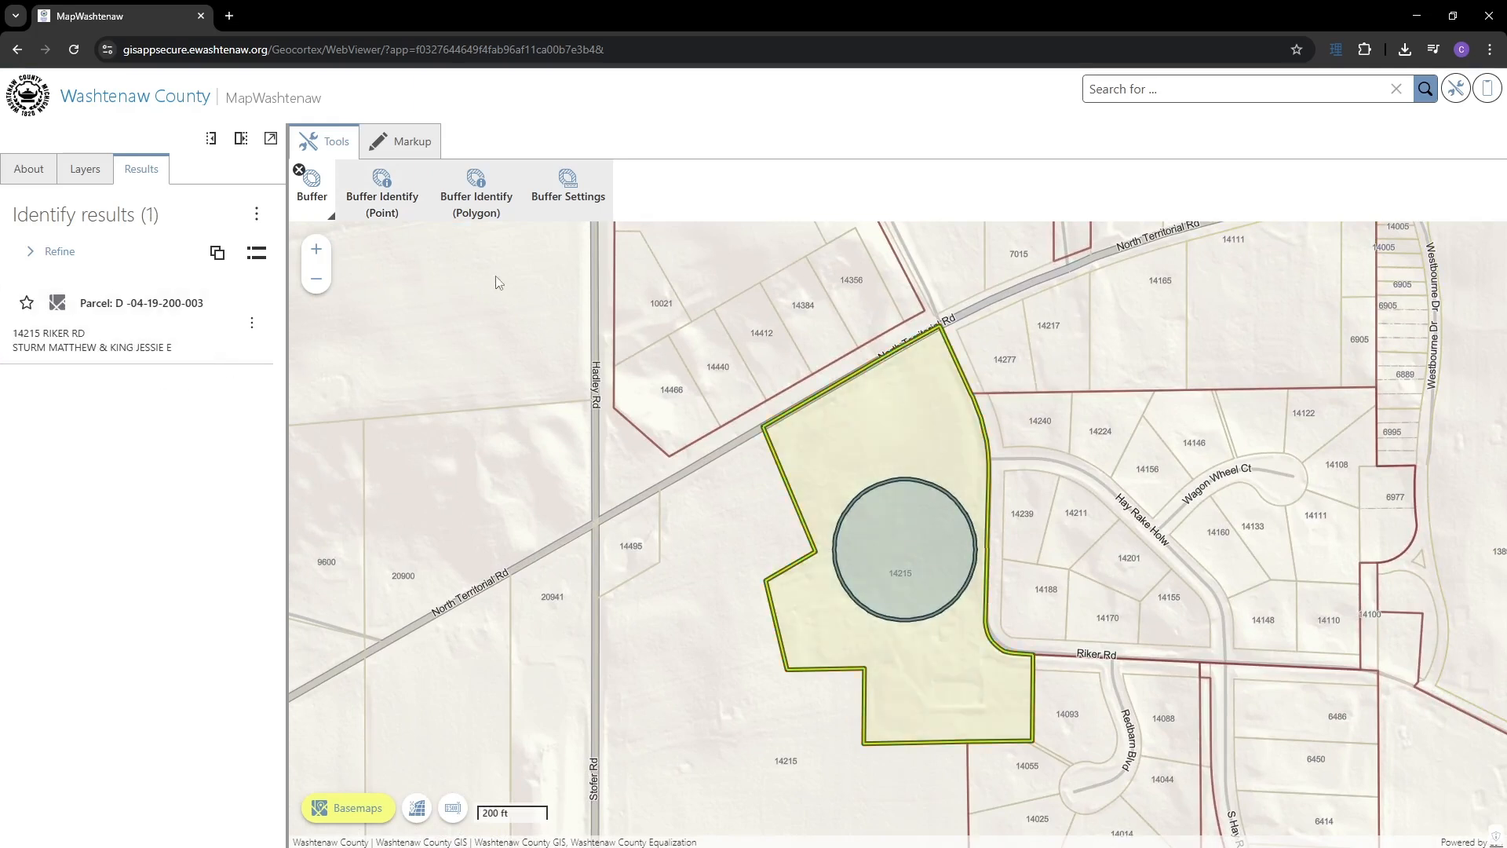
# - Draw a buffered polygon along Westbourne Dr to identify the 31 parcels inside it
pyautogui.click(479, 203)
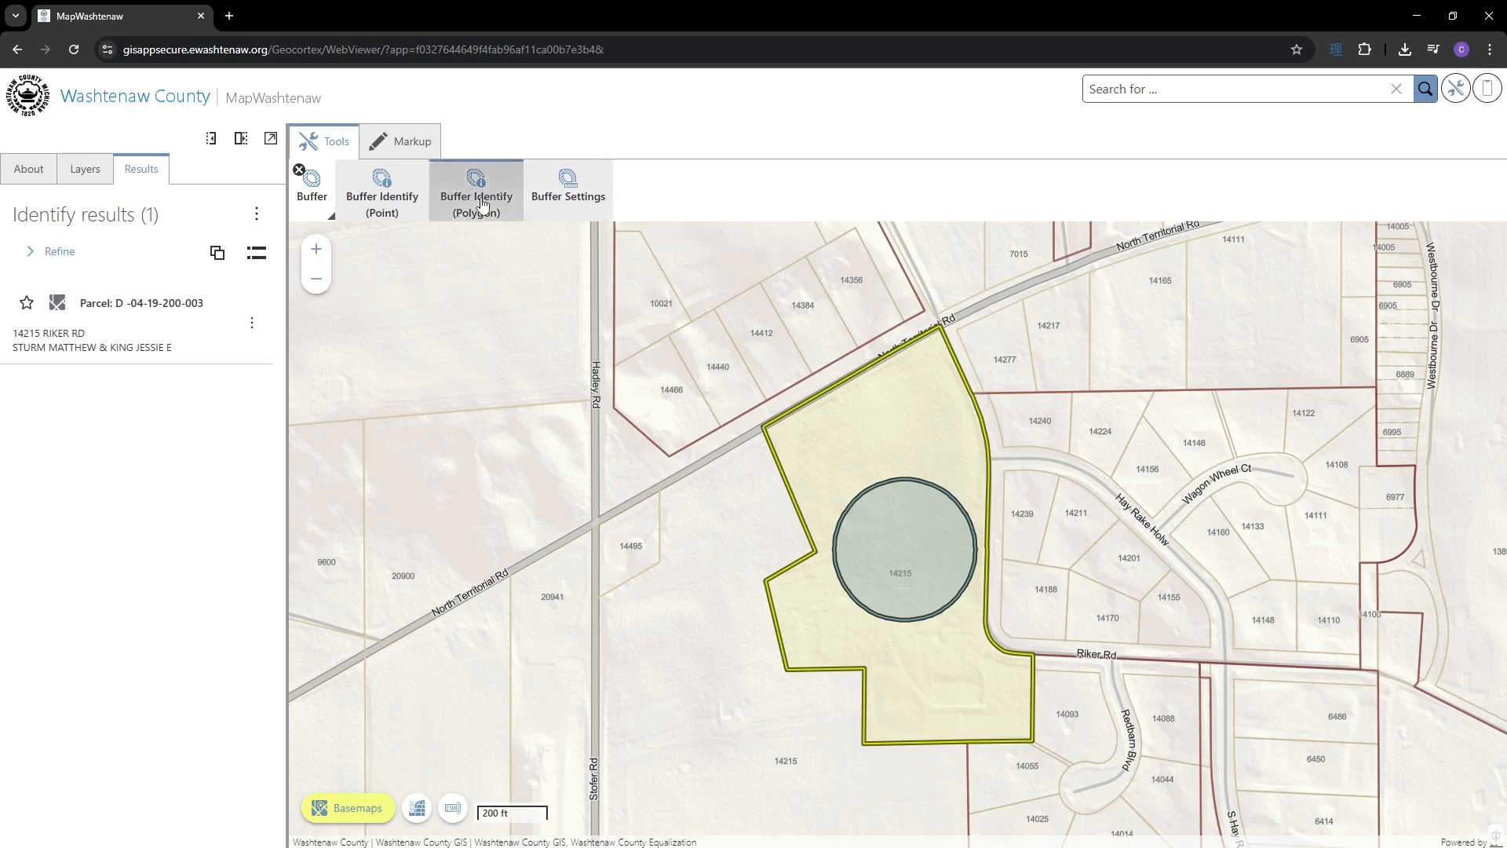
pyautogui.scroll(-1, 973, 385)
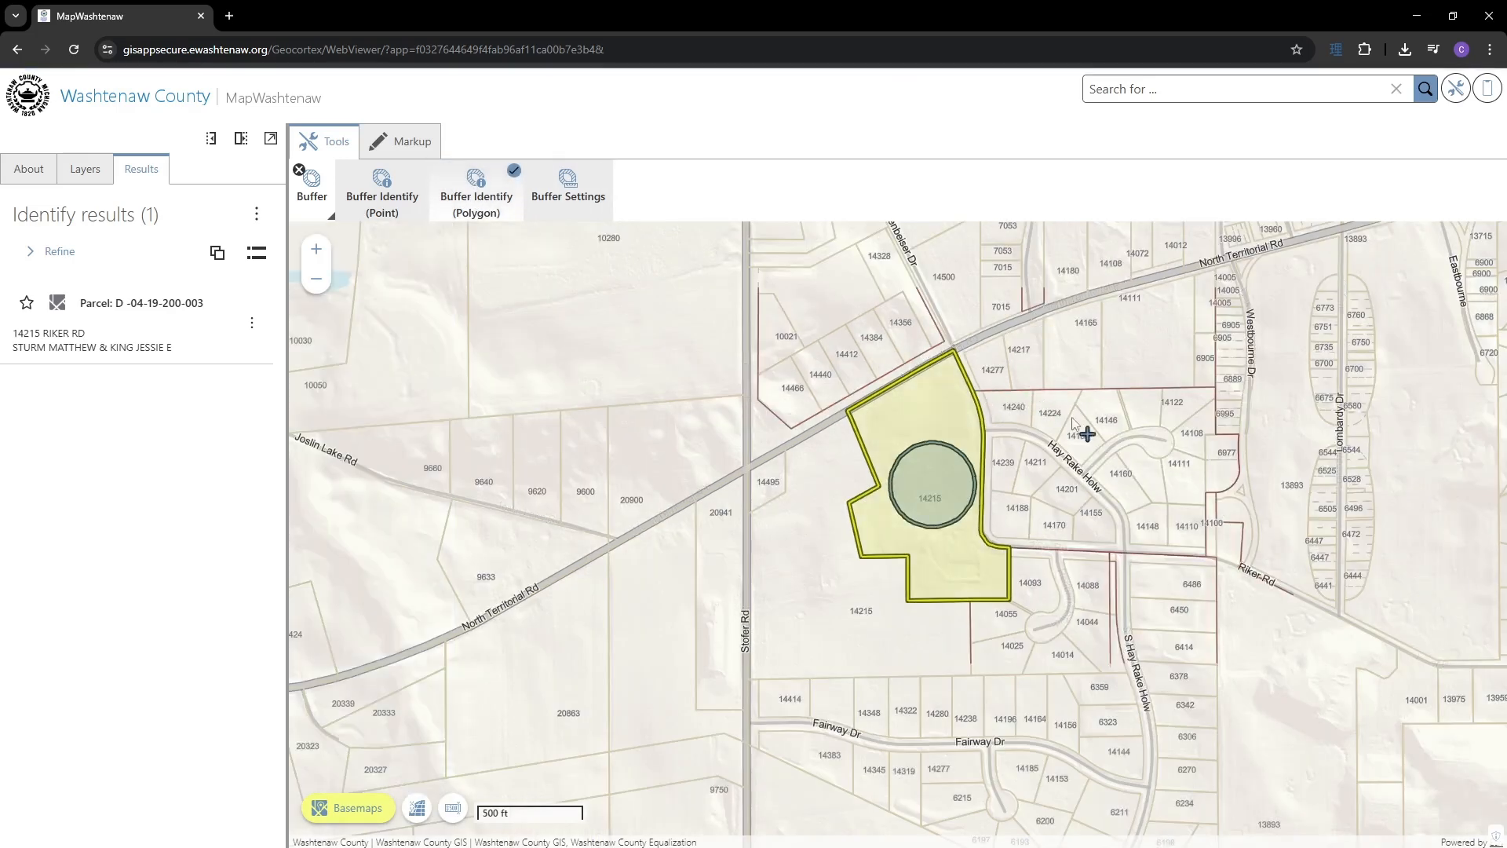
pyautogui.click(1039, 372)
pyautogui.click(1069, 426)
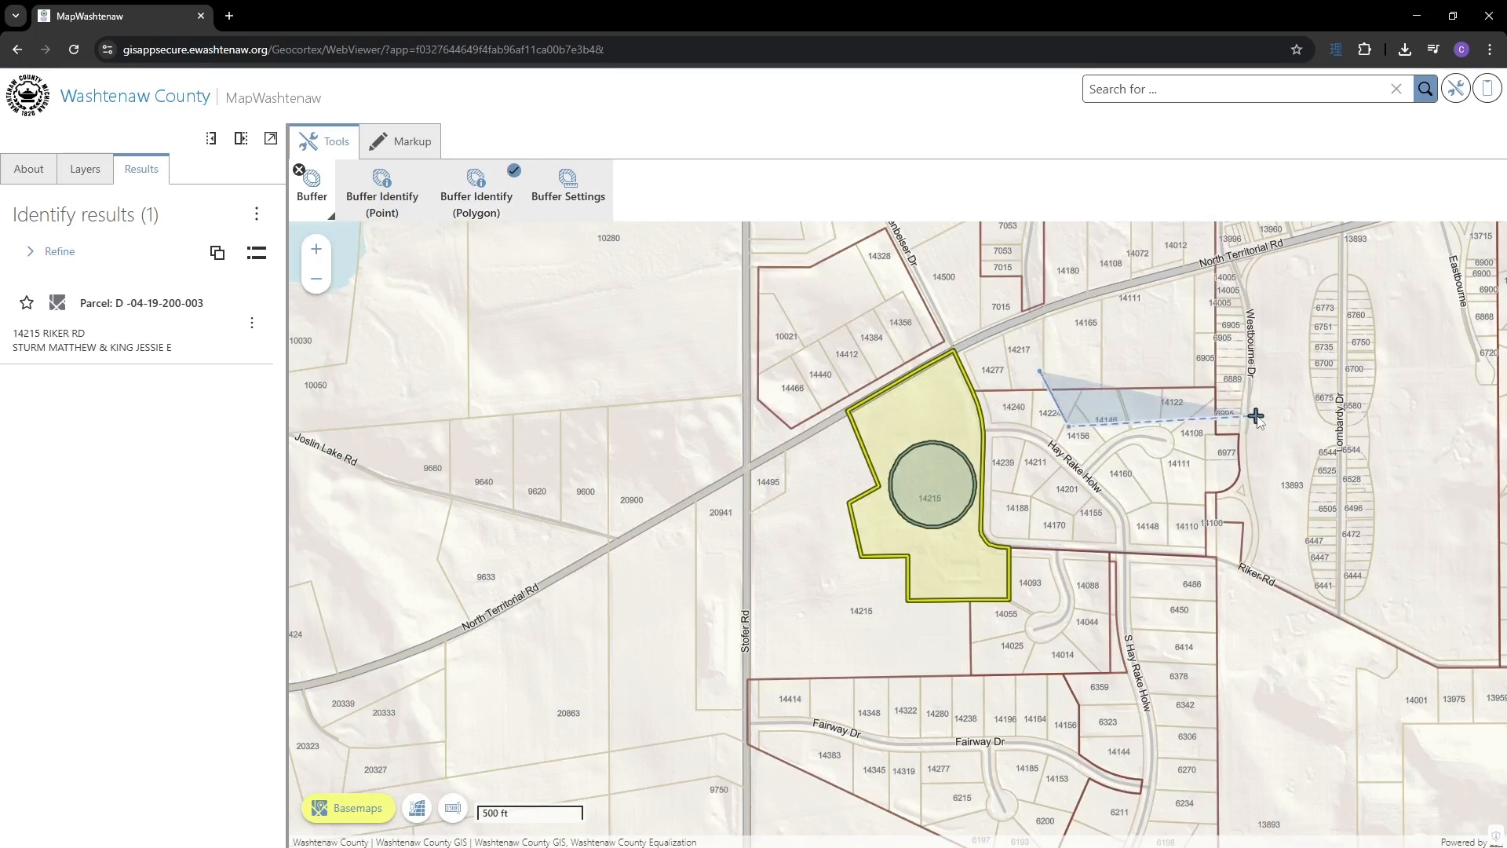
pyautogui.click(1257, 409)
pyautogui.click(1251, 327)
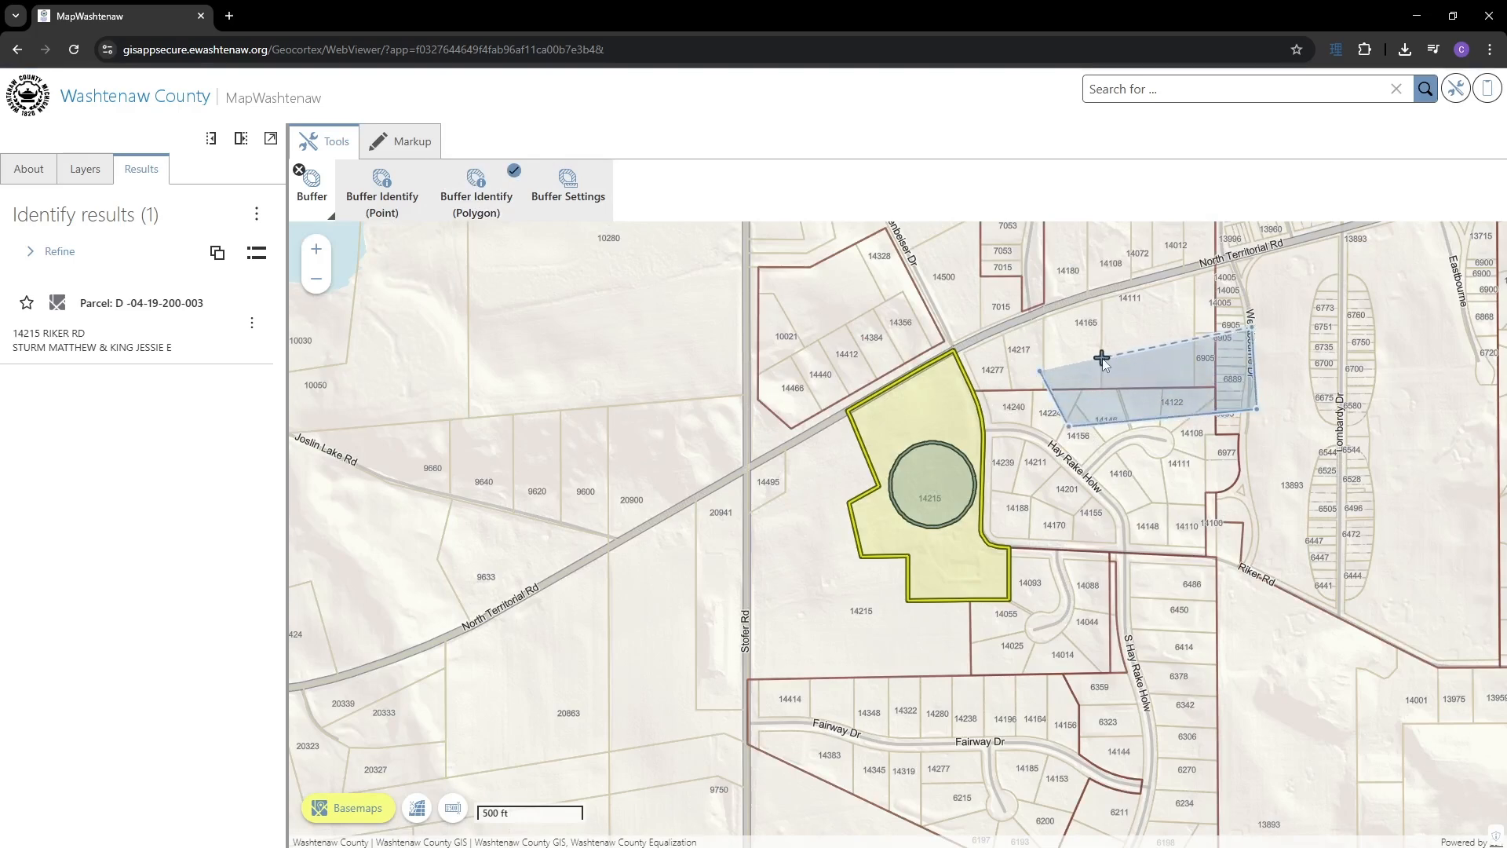
pyautogui.doubleClick(1102, 358)
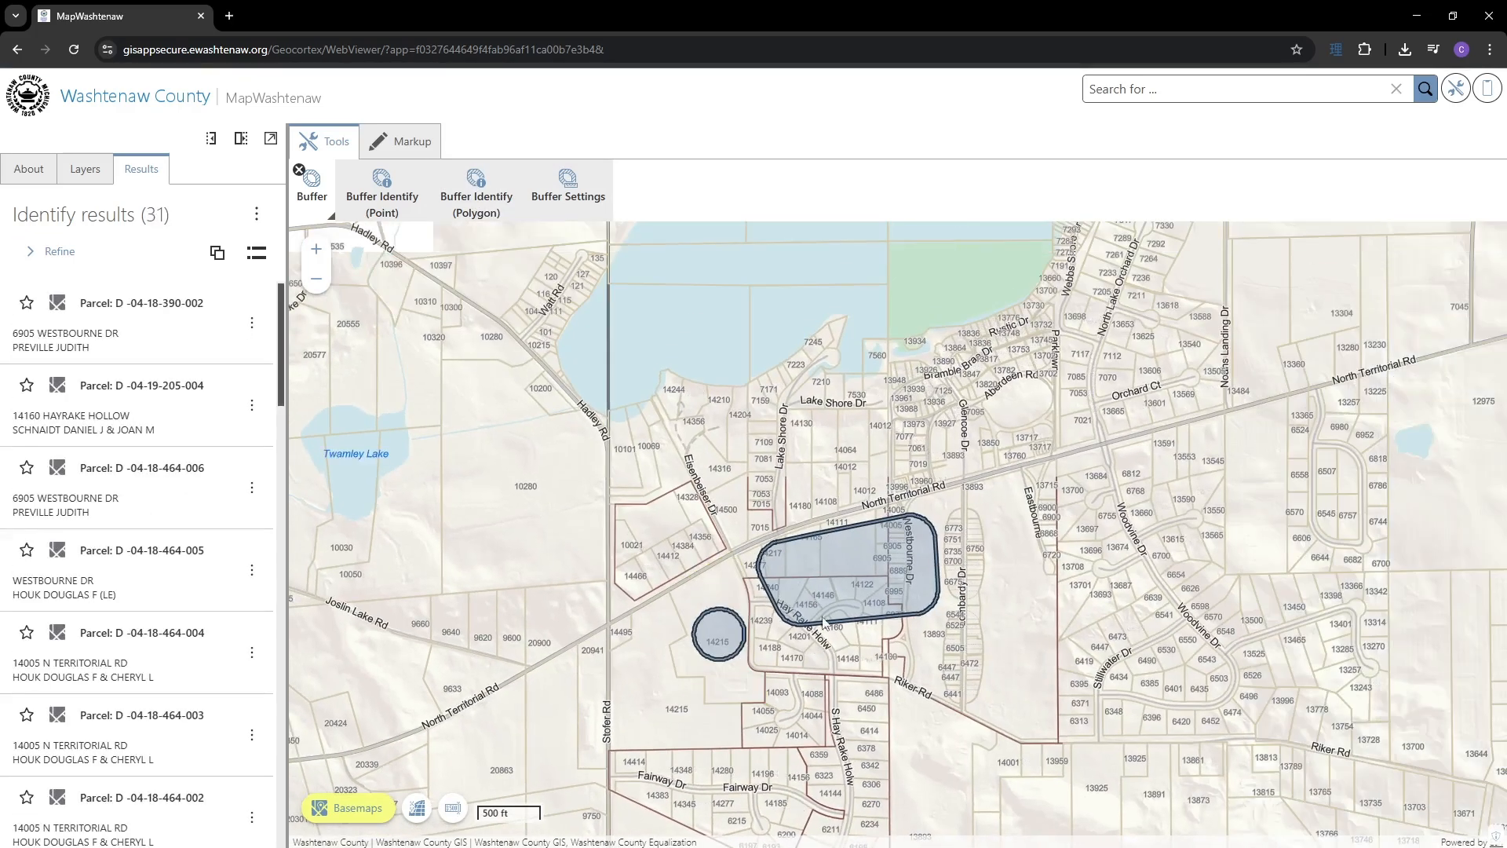
pyautogui.scroll(1, 859, 595)
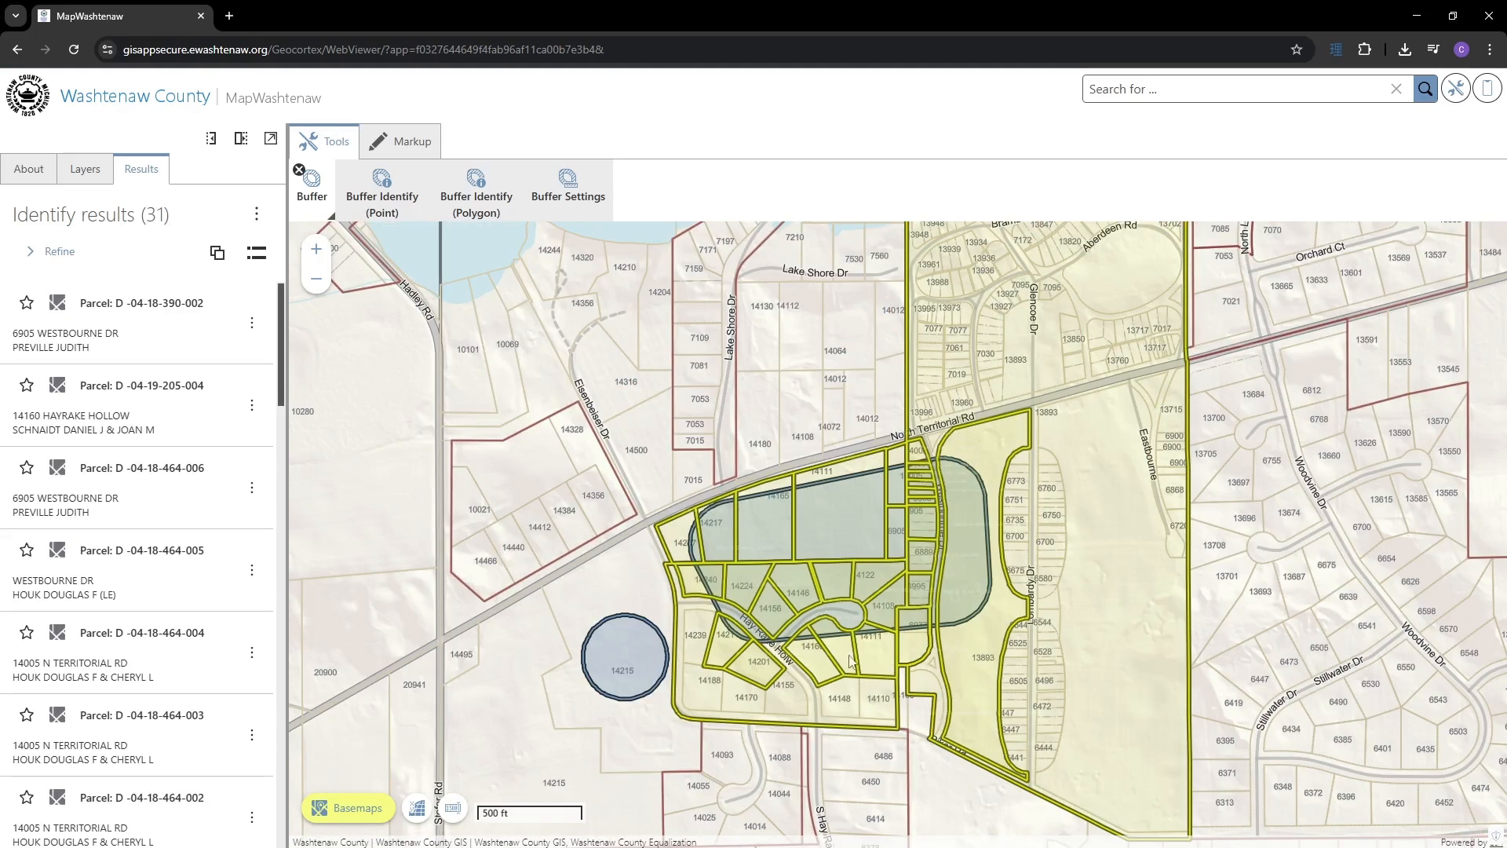
pyautogui.click(302, 172)
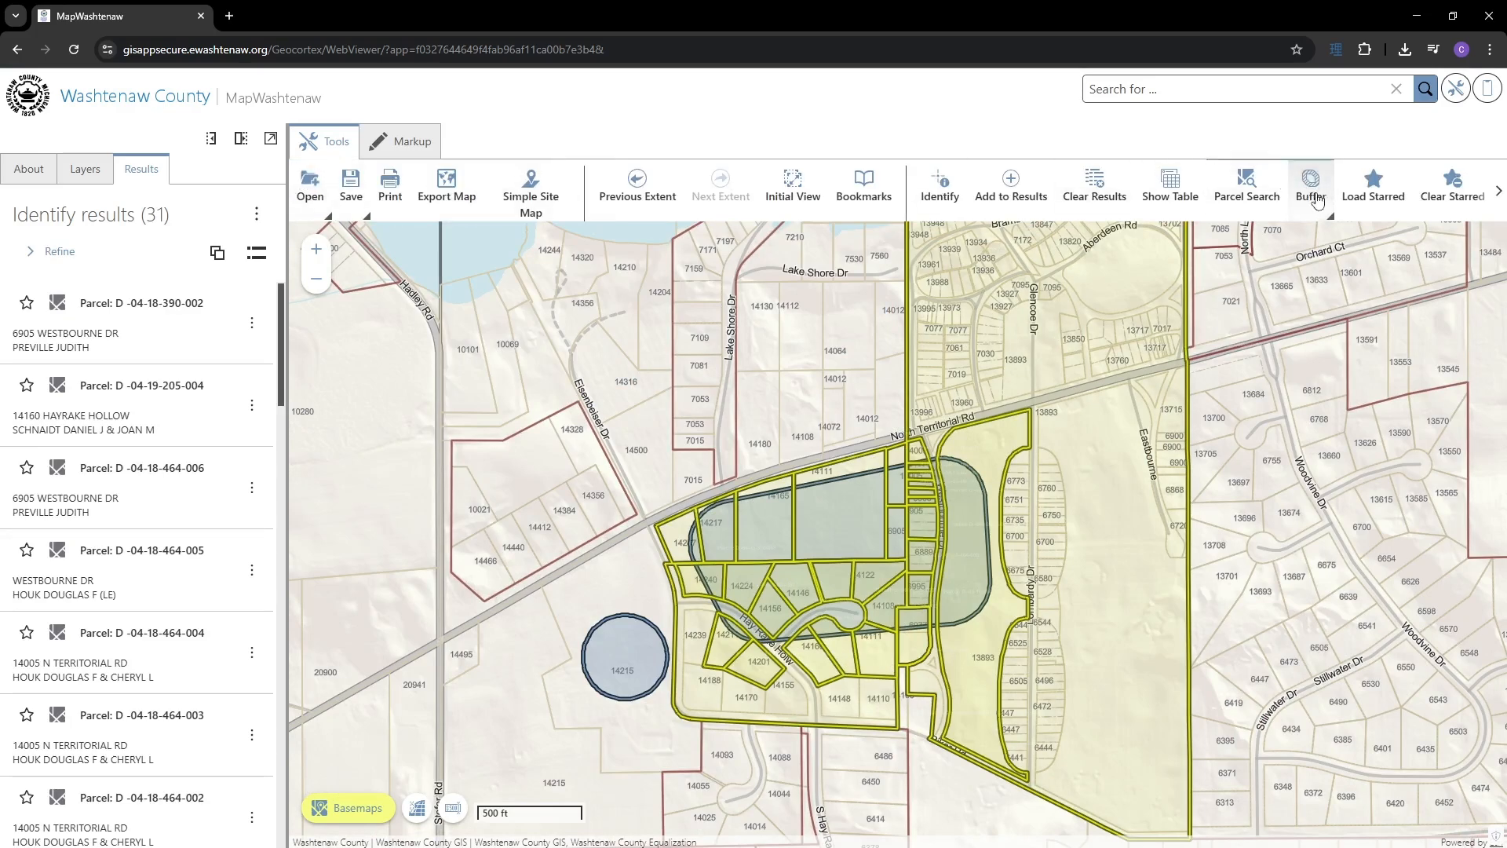
# - Clear the 31 identified parcels and delete all drawn buffer markup shapes
pyautogui.click(1093, 197)
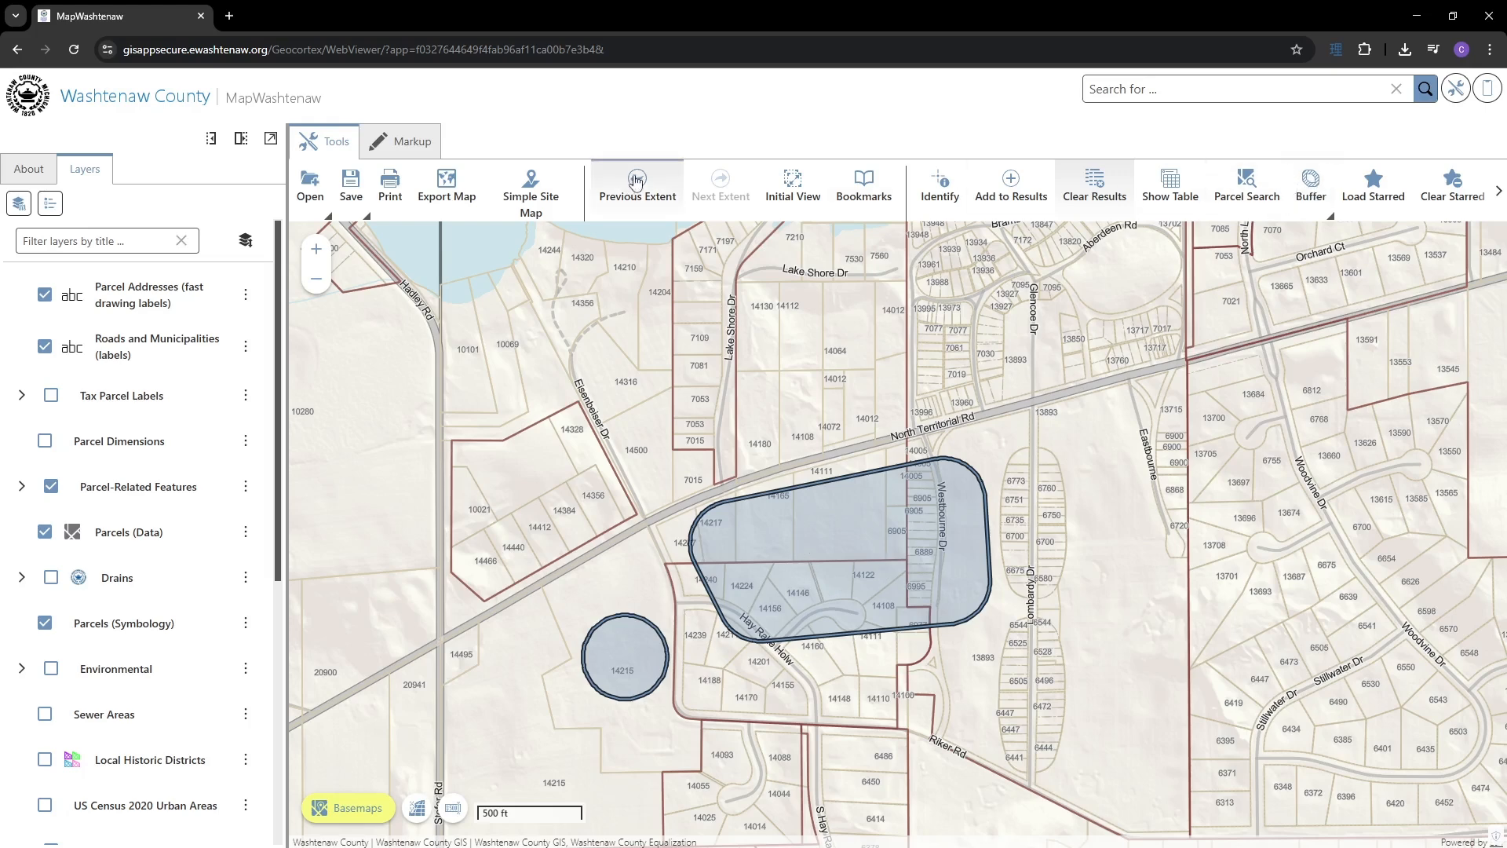
pyautogui.click(402, 143)
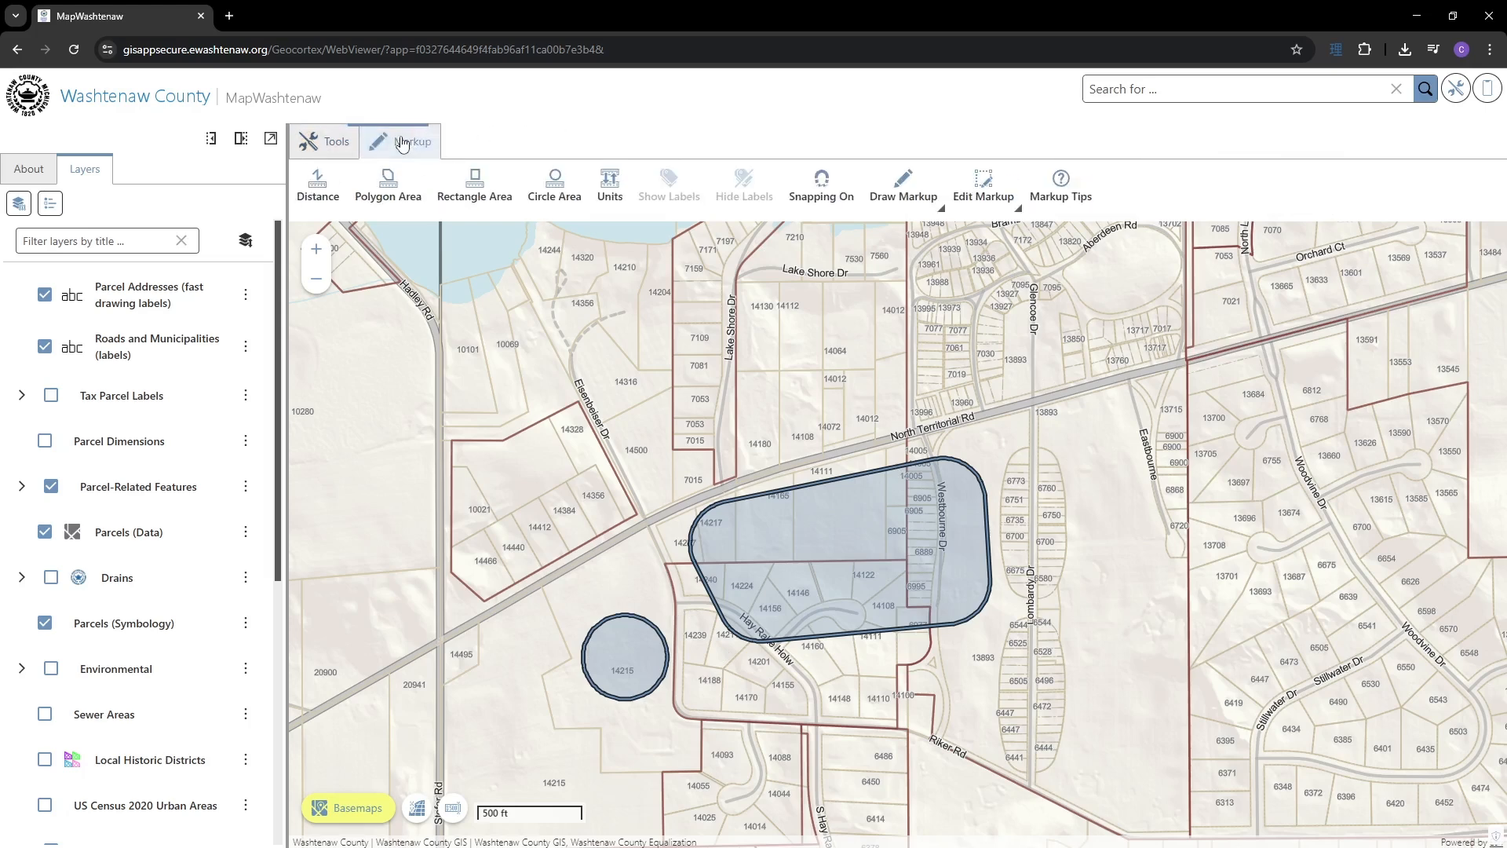
pyautogui.click(984, 191)
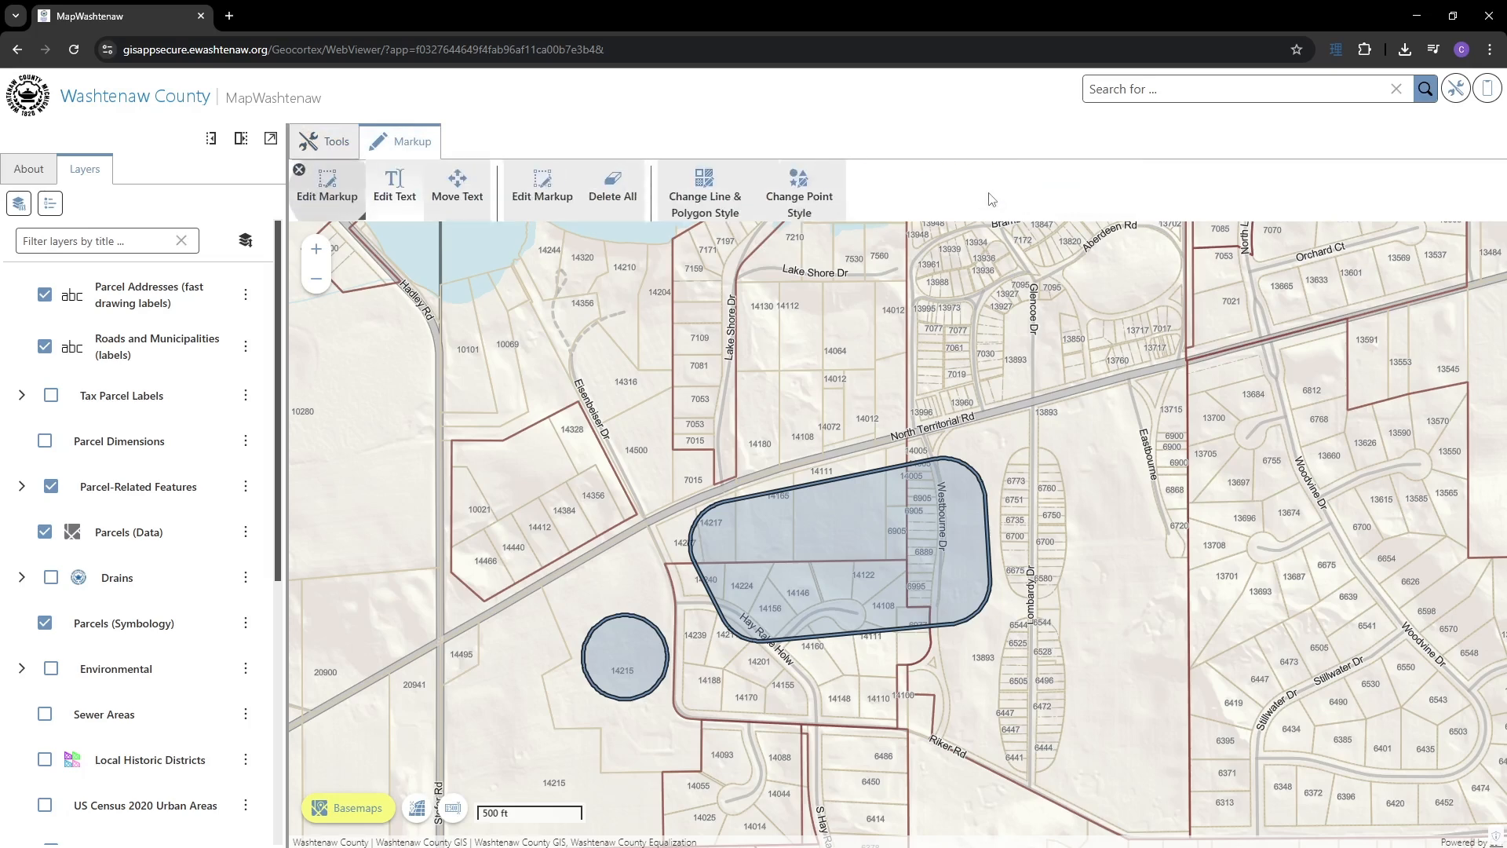
pyautogui.click(619, 193)
pyautogui.click(318, 142)
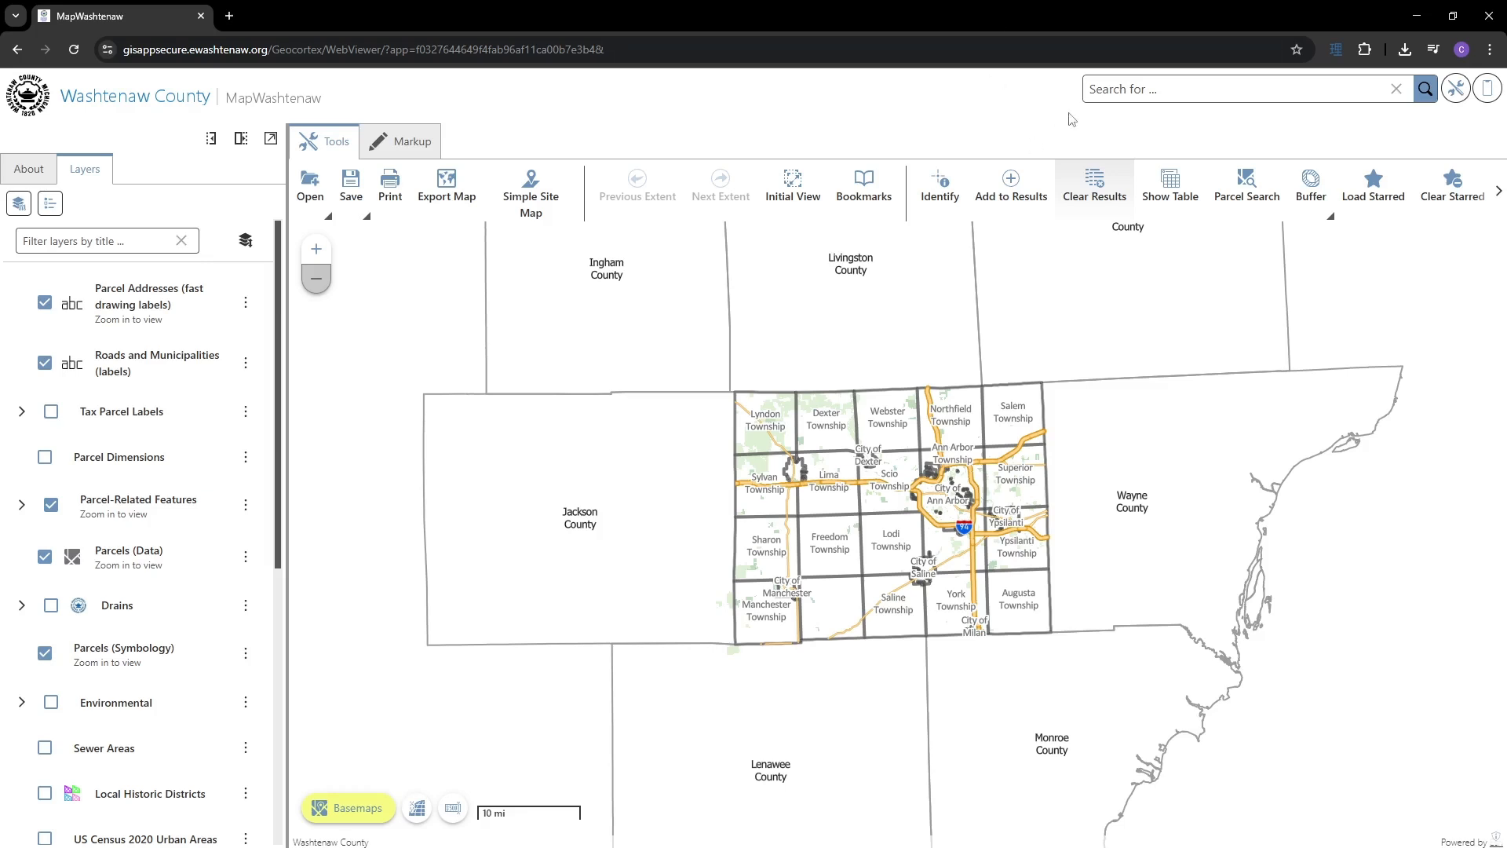
pyautogui.click(1169, 90)
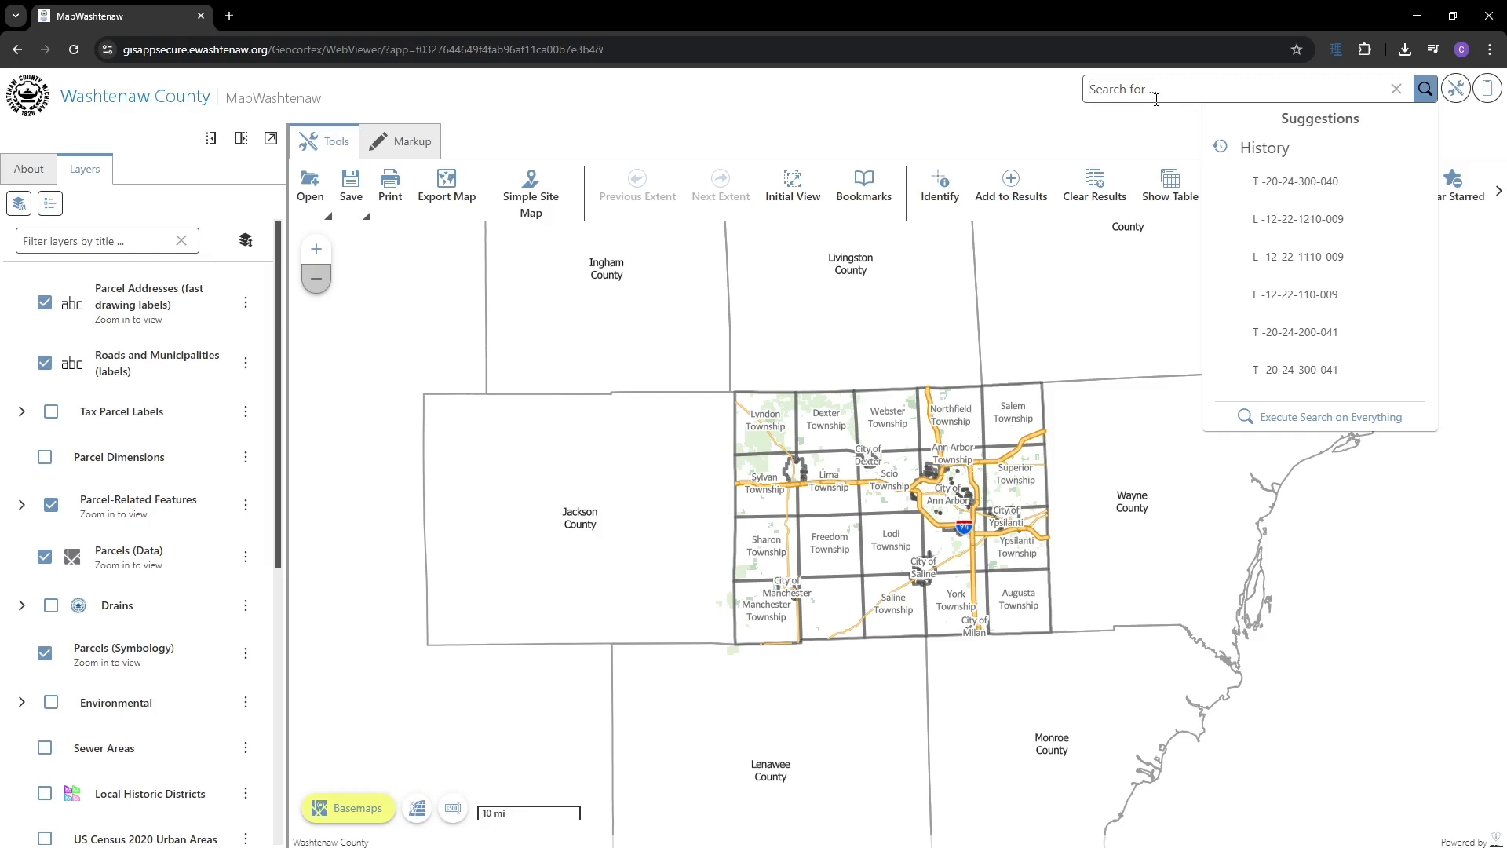
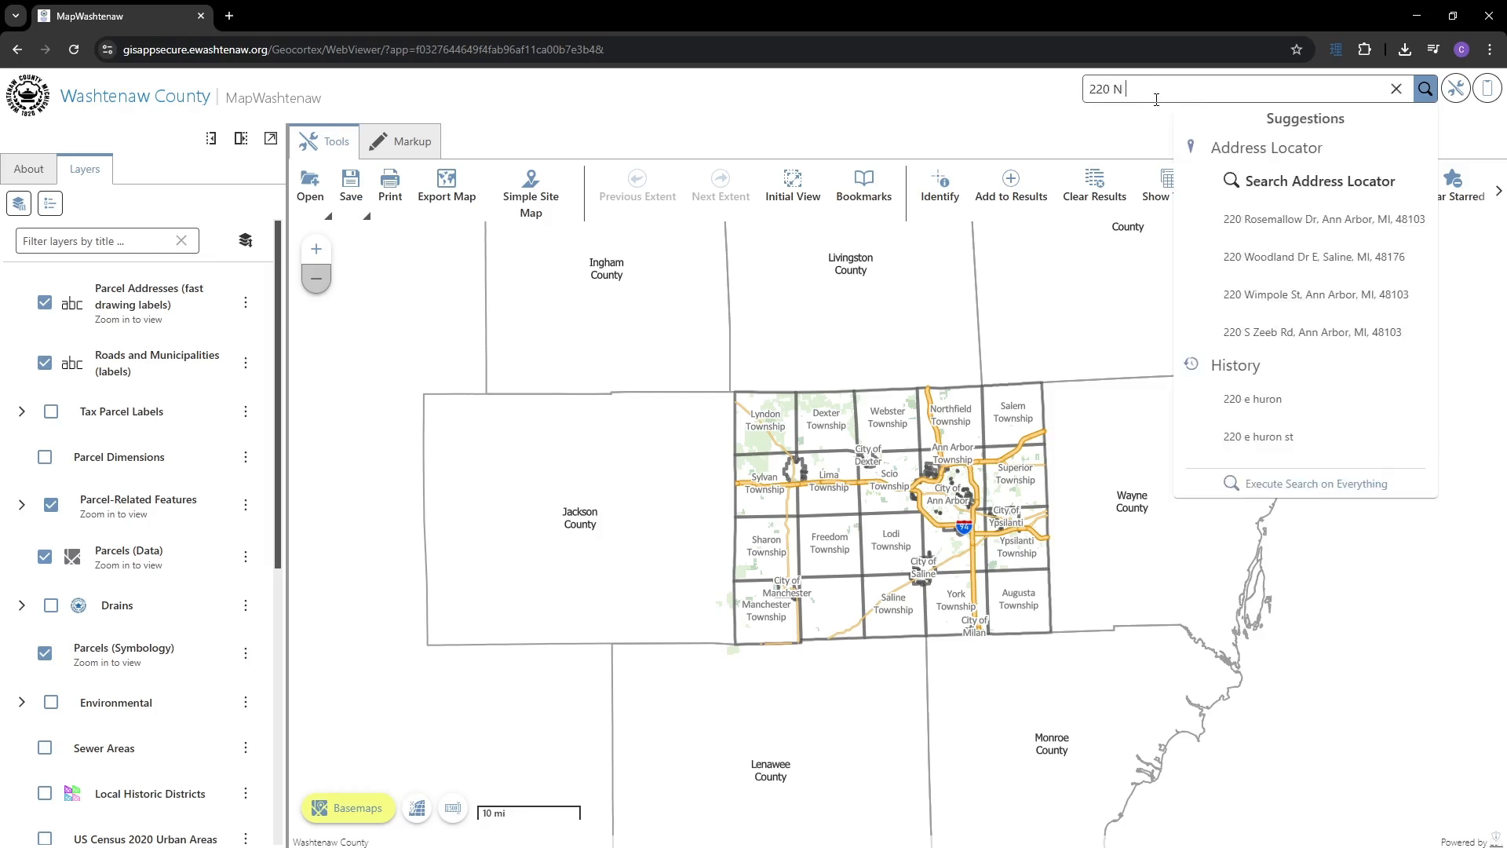
# - Search '220 N Main' and group its 14 results into 1 parcel and 13 address matches
pyautogui.press('Return')
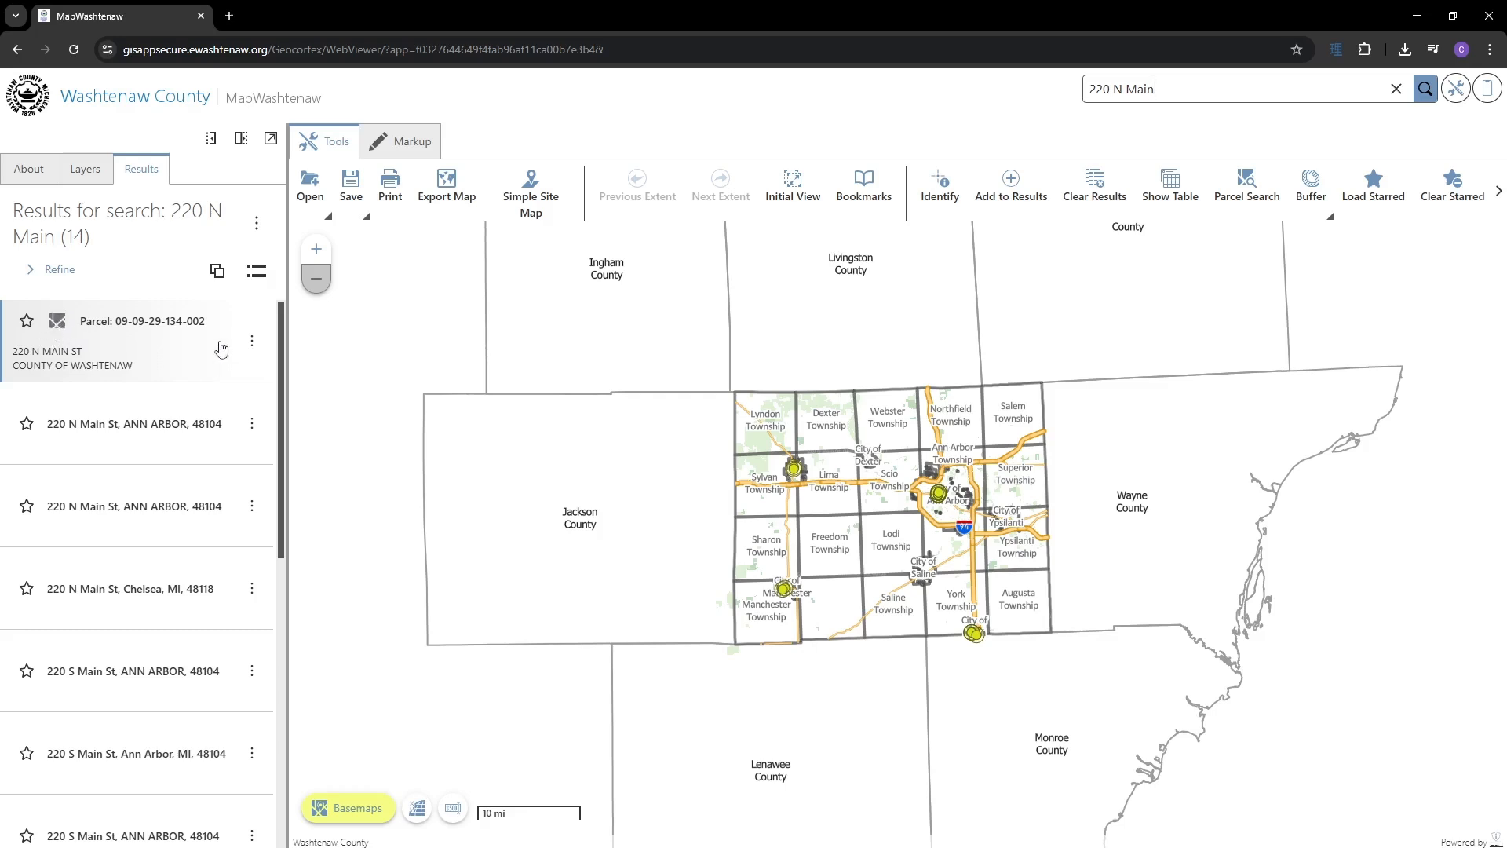
pyautogui.click(218, 272)
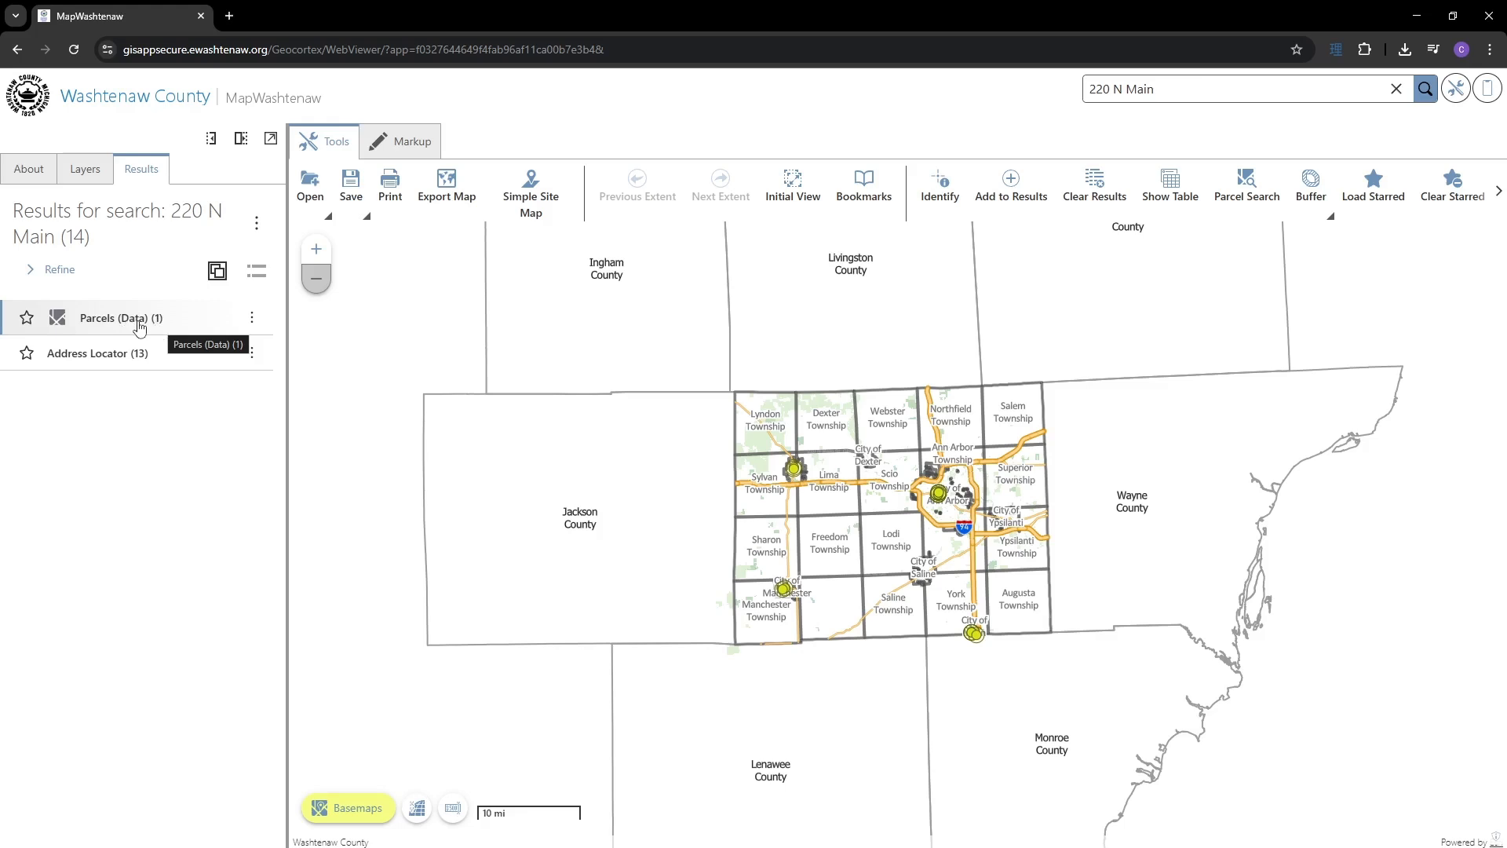
pyautogui.click(110, 354)
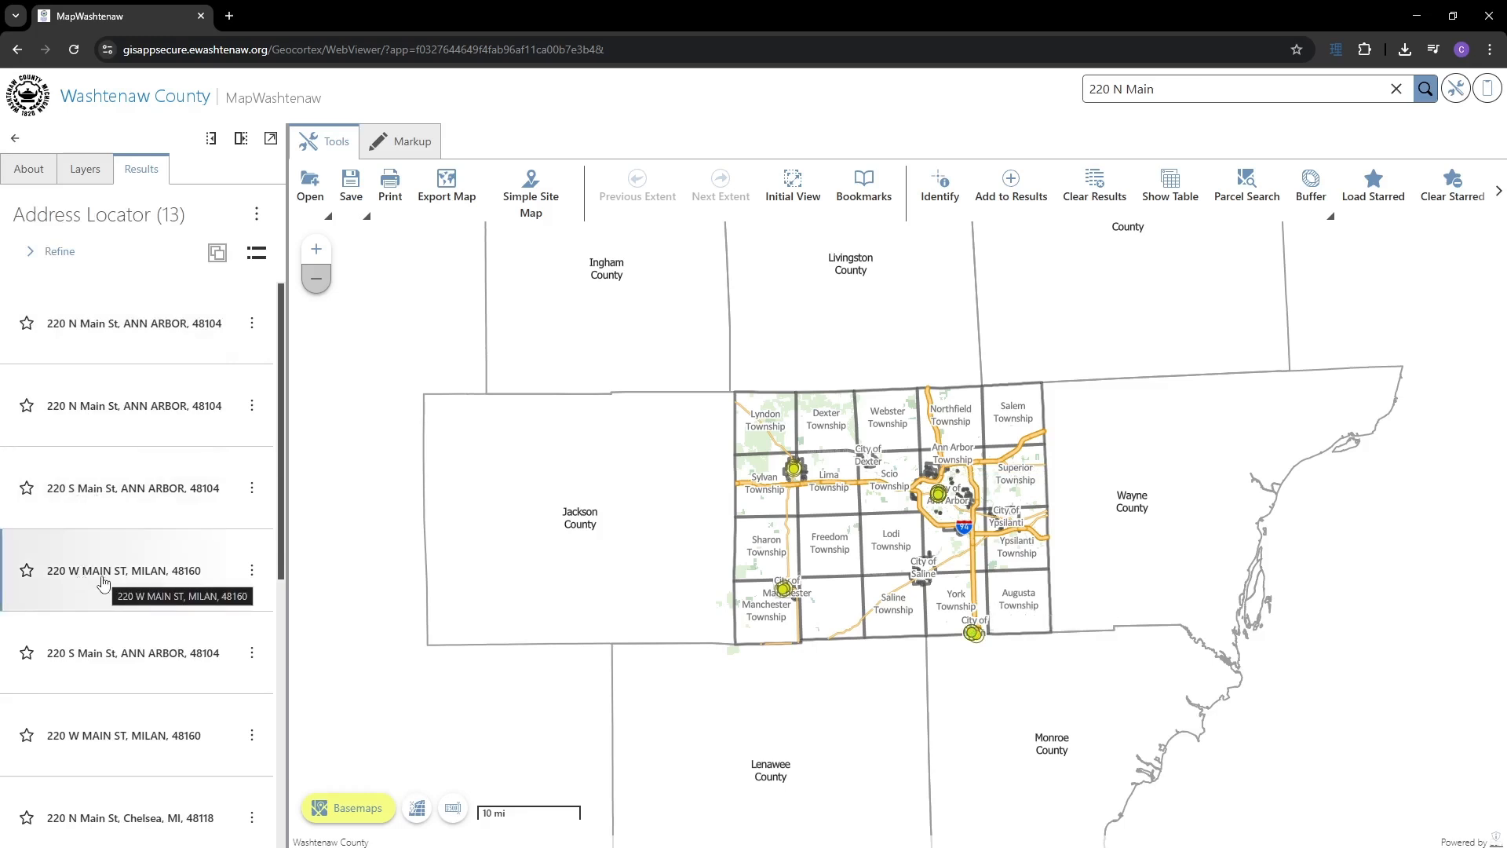
pyautogui.click(15, 139)
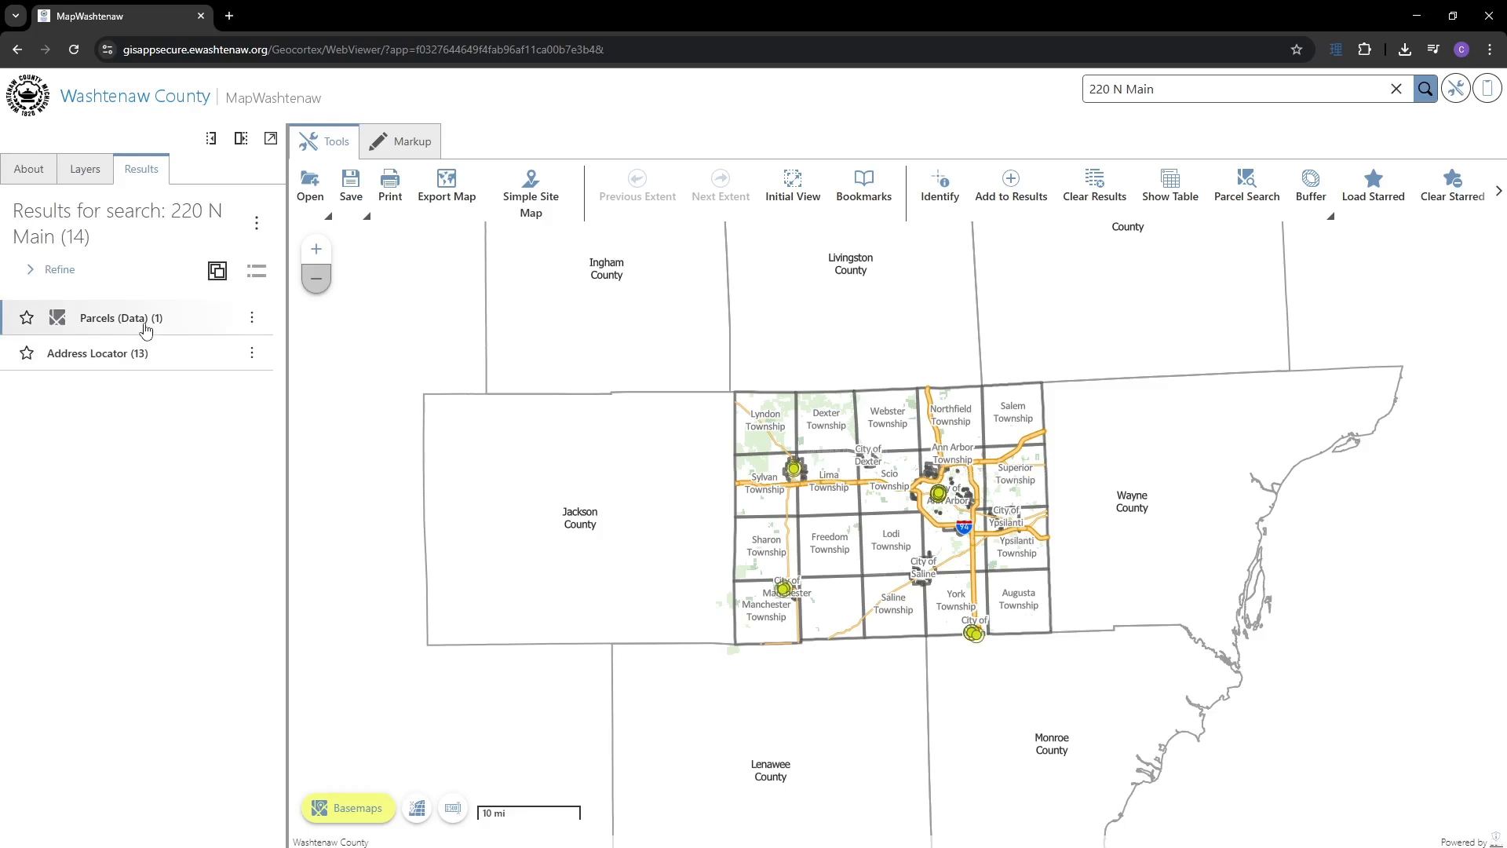
# - Revise the search to '220 North Main' and open the 220 N Main St, Ann Arbor match
pyautogui.click(1165, 94)
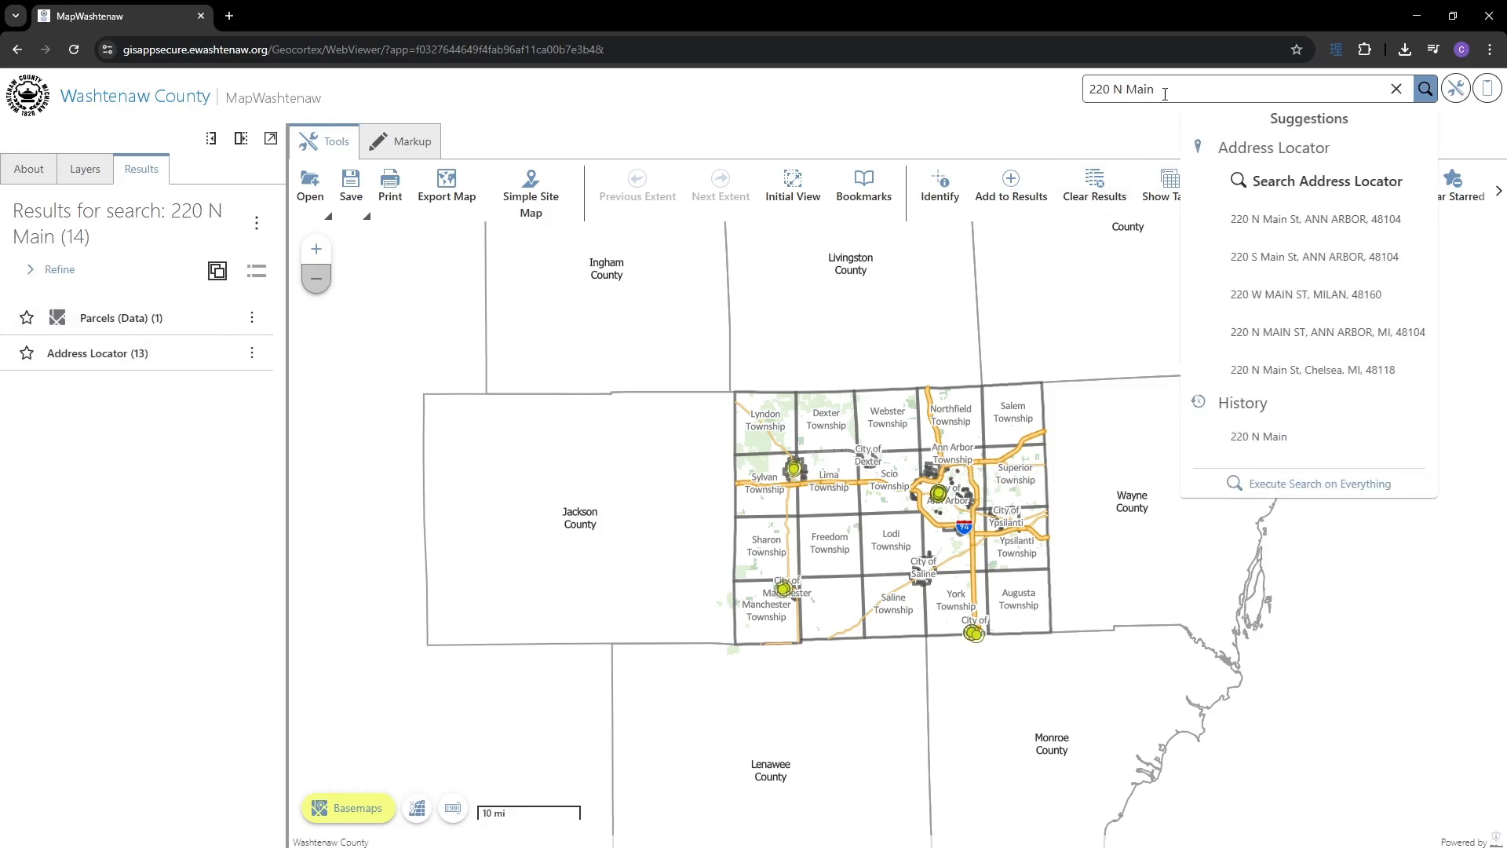
pyautogui.write('orth')
pyautogui.press('Return')
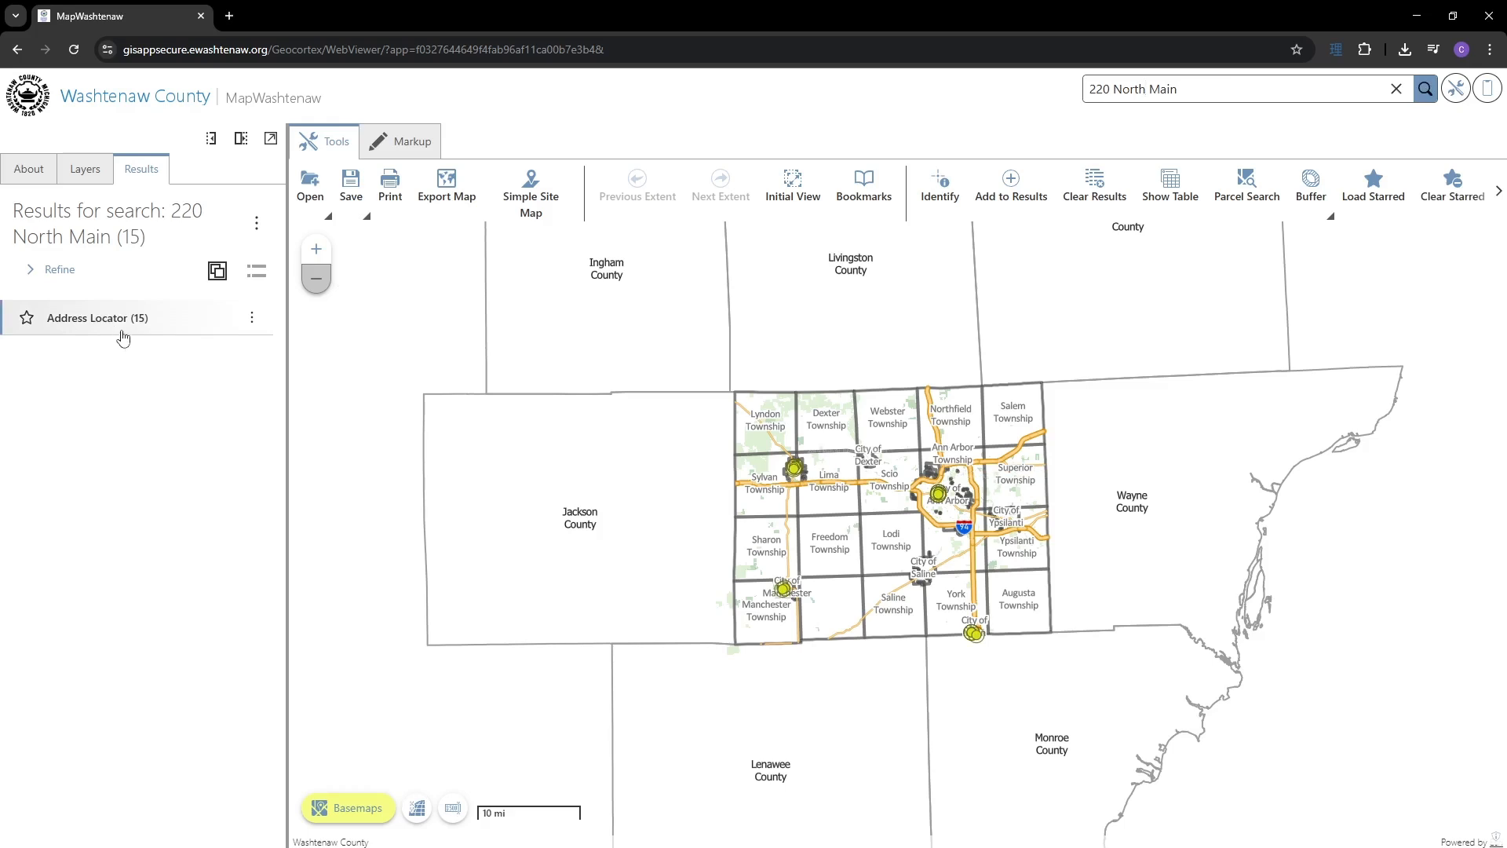
pyautogui.click(135, 323)
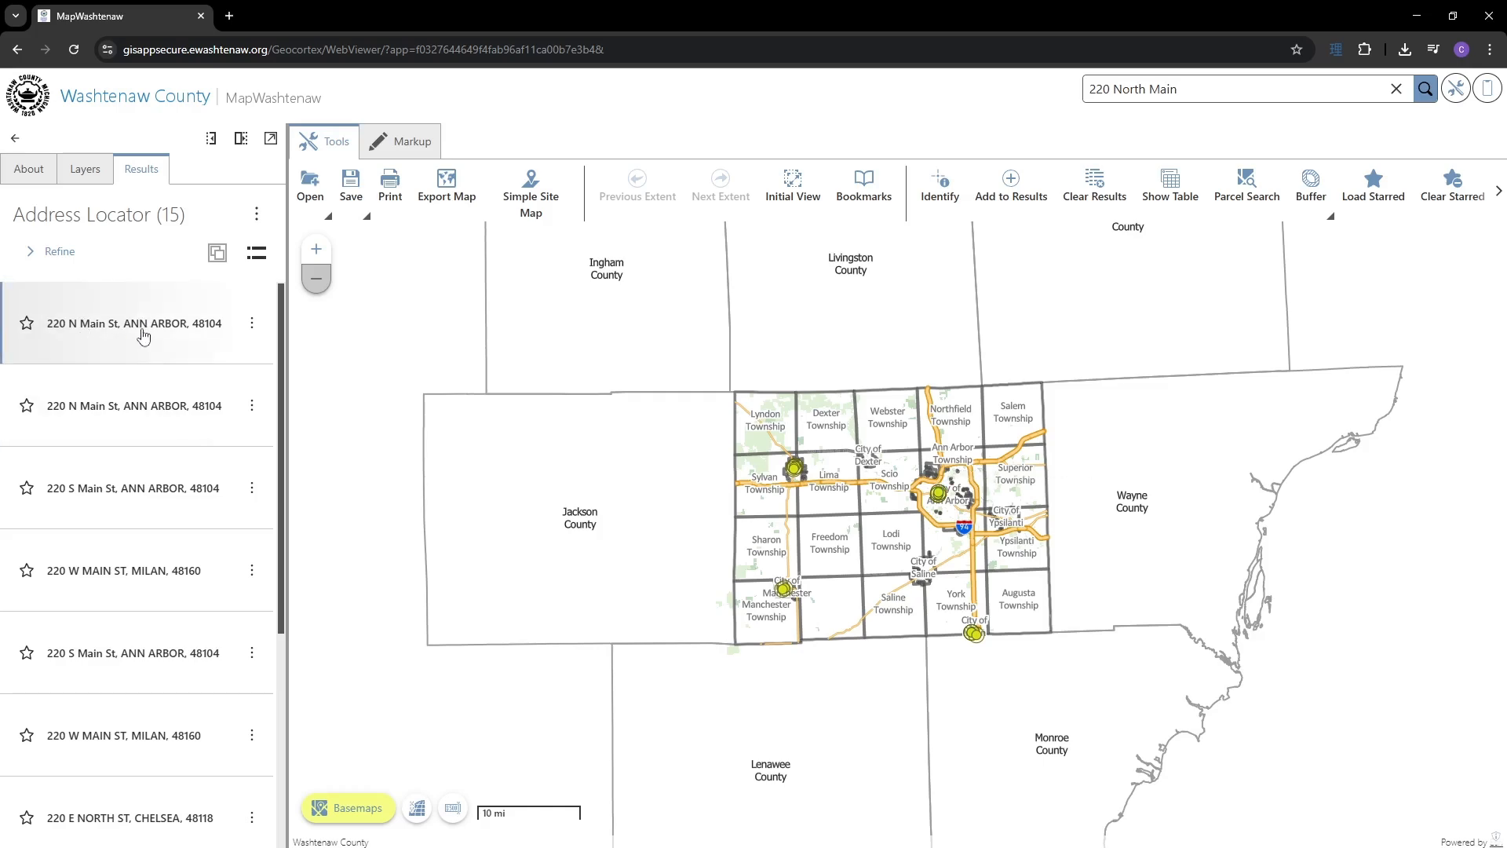
pyautogui.click(142, 335)
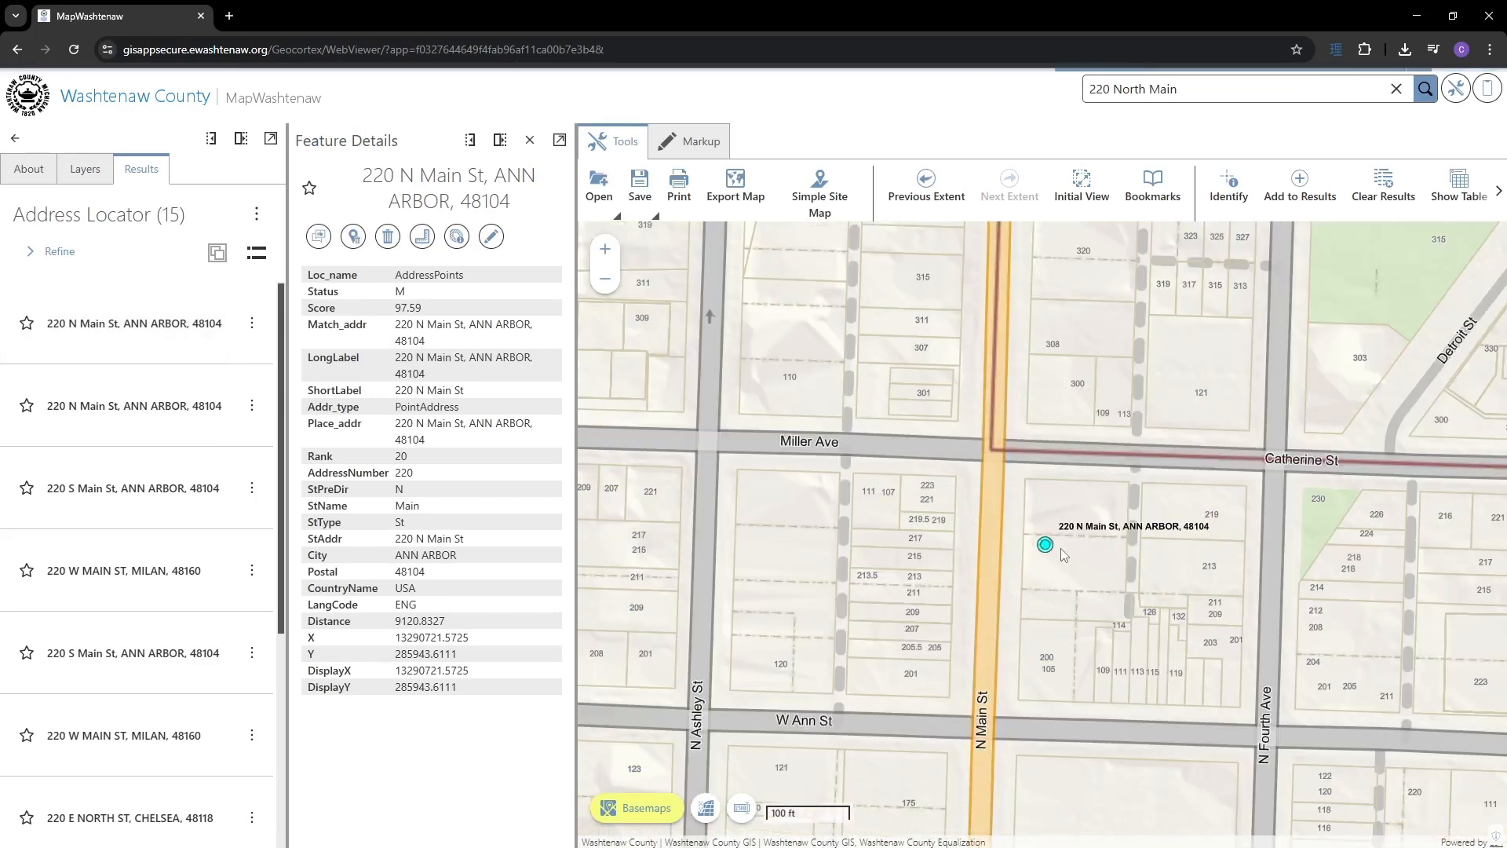
pyautogui.click(1062, 548)
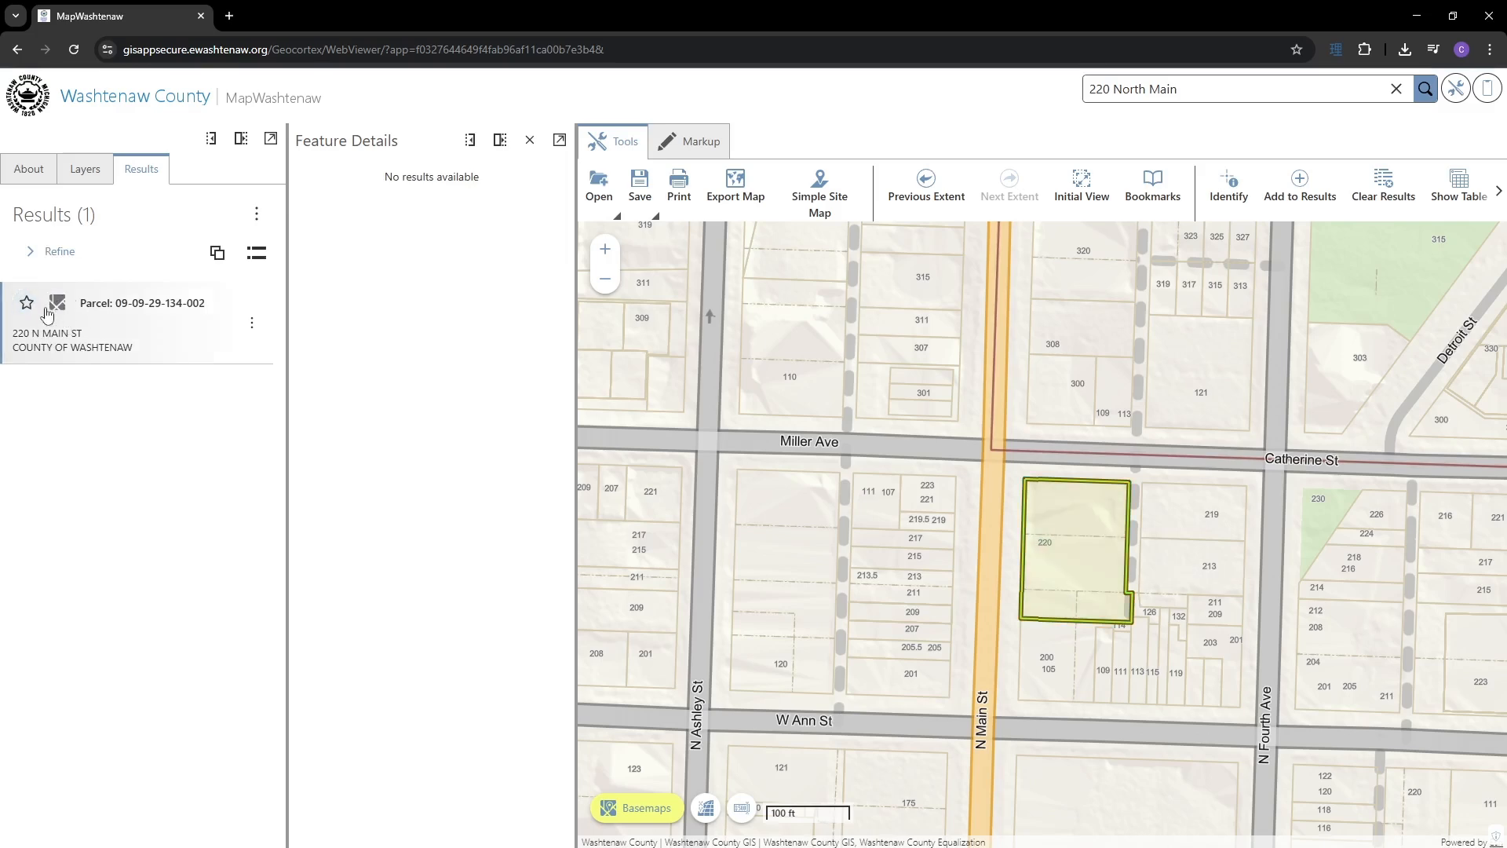
pyautogui.click(83, 318)
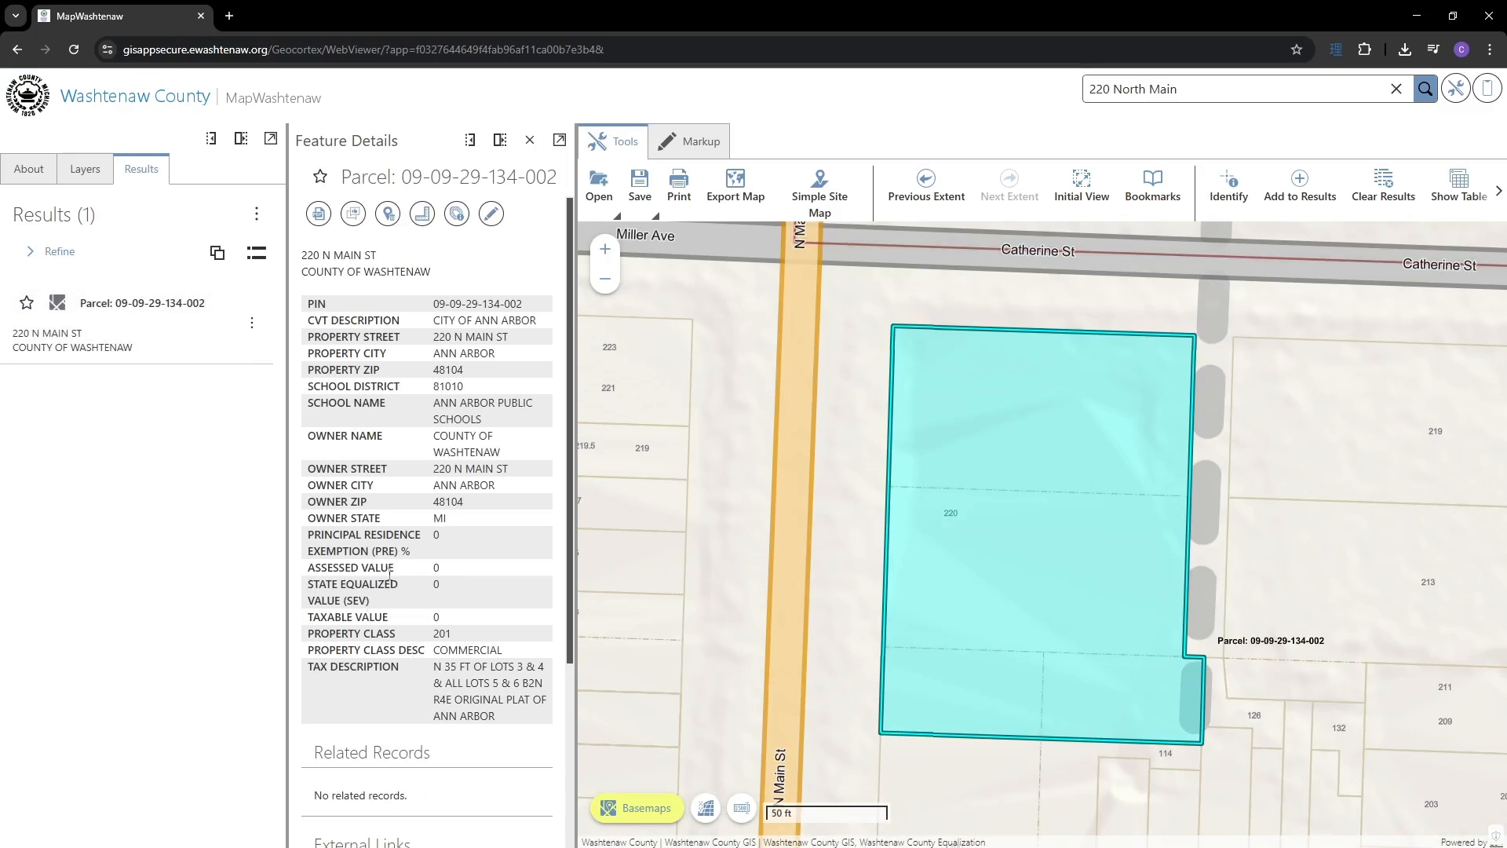
pyautogui.click(1425, 89)
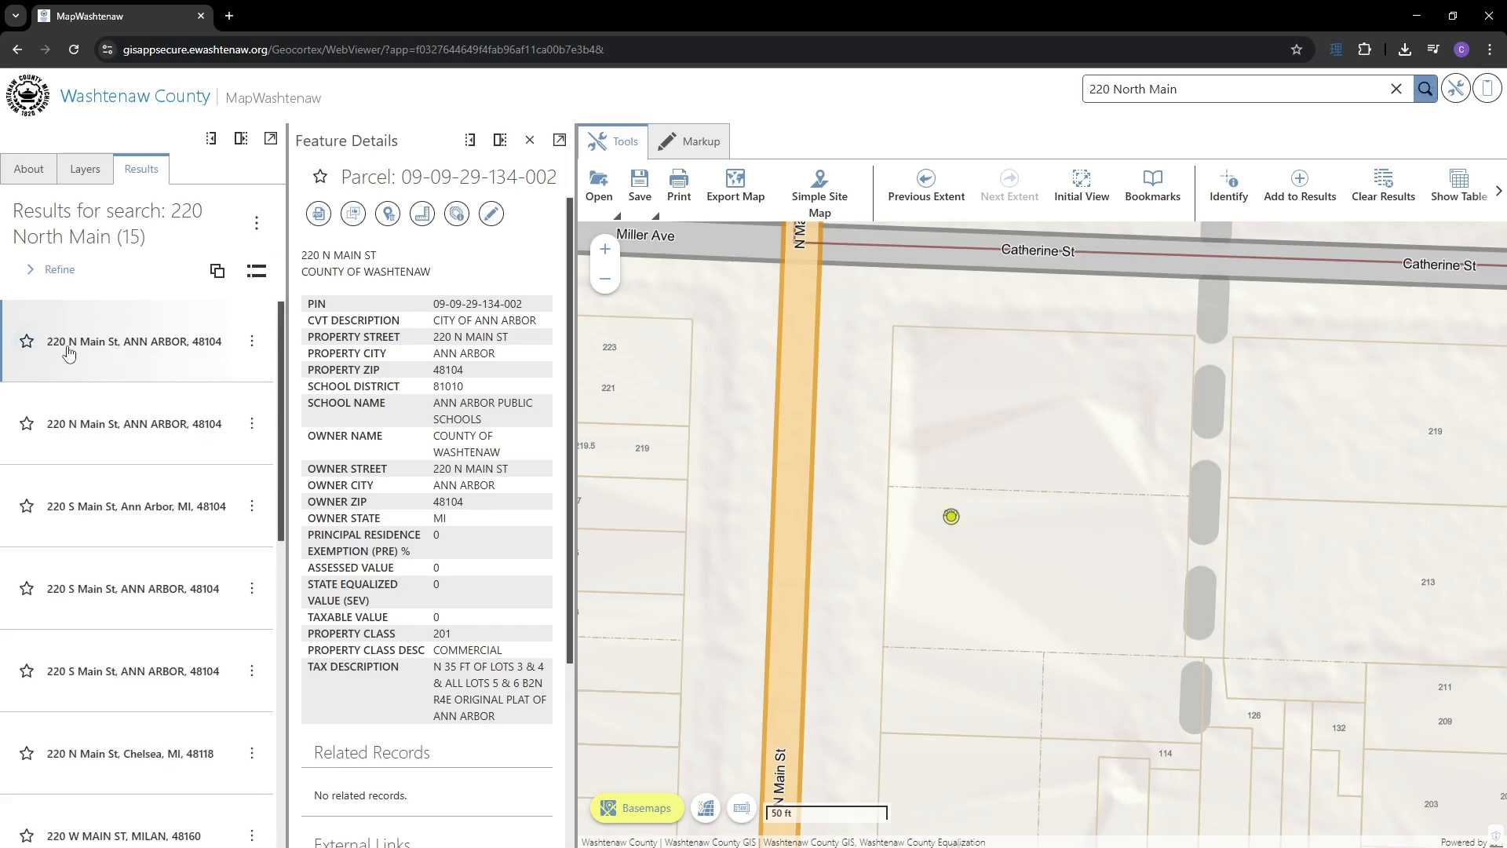
pyautogui.click(68, 350)
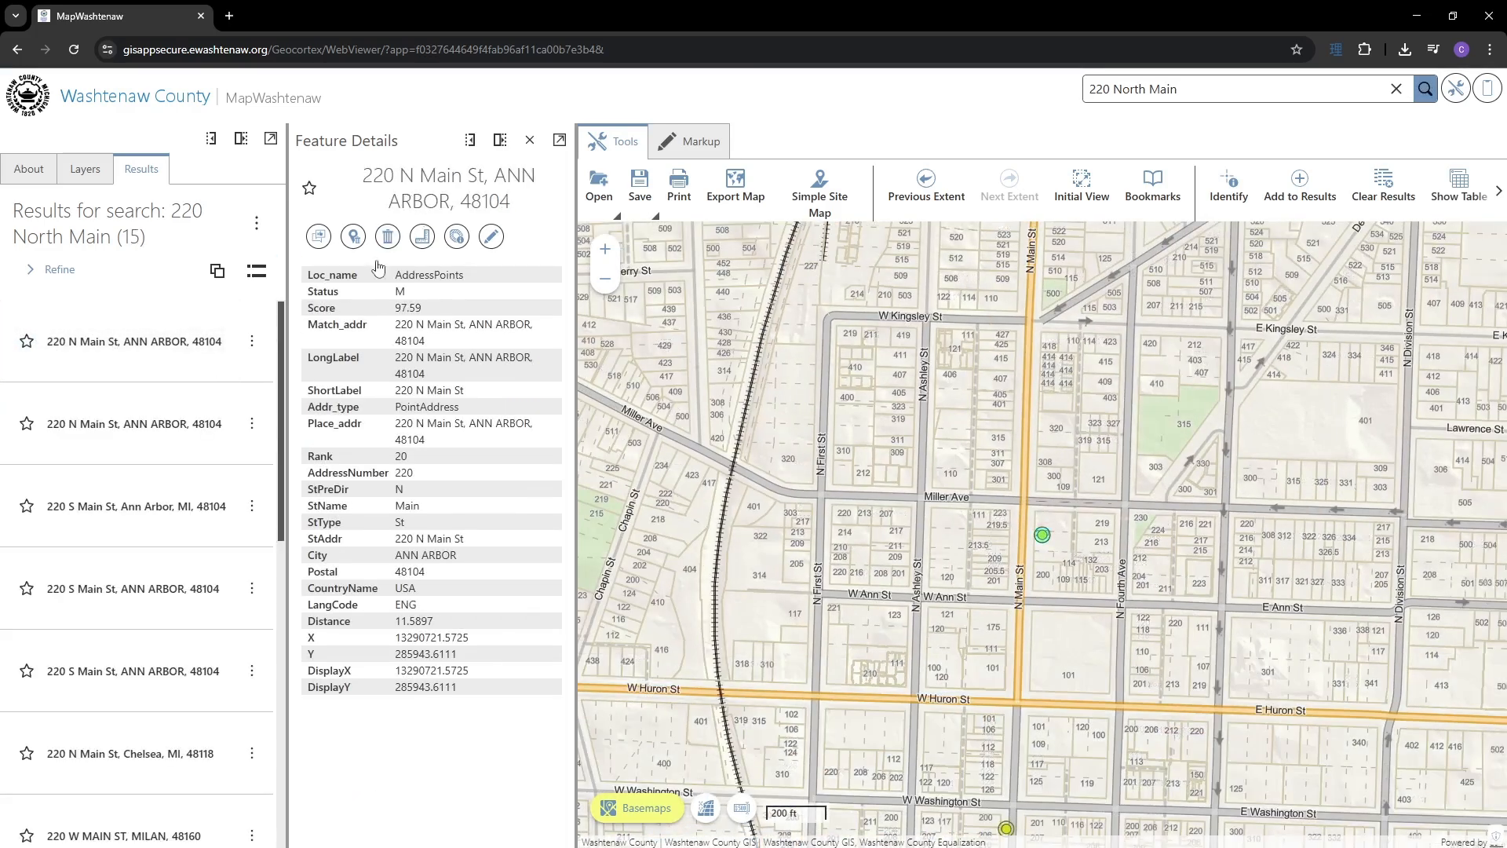
# - Select and deselect attribute values in the 220 N Main St details table
pyautogui.moveTo(339, 275); pyautogui.dragTo(493, 664)
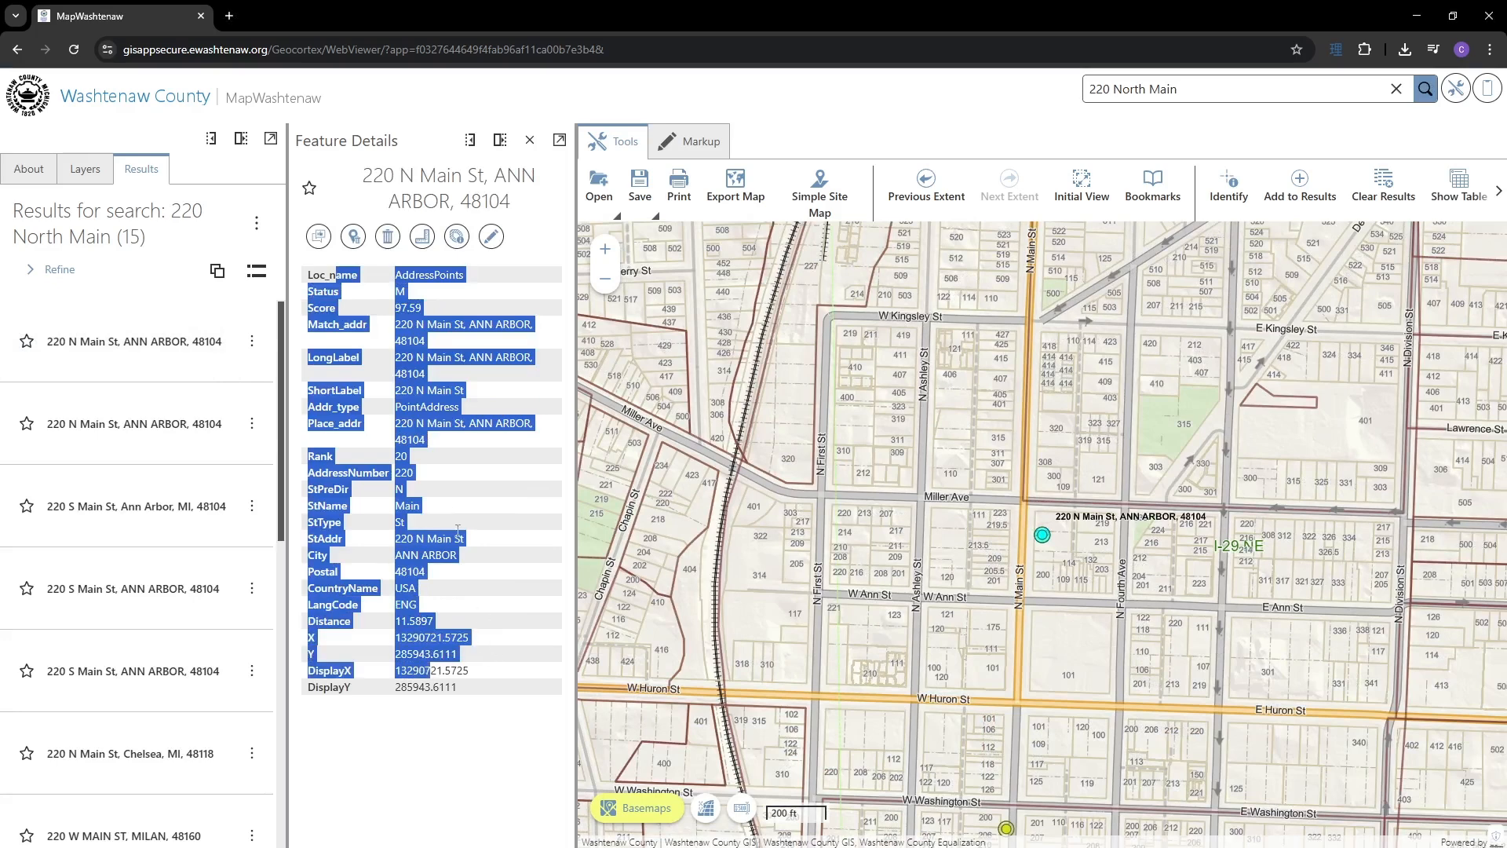
pyautogui.click(442, 476)
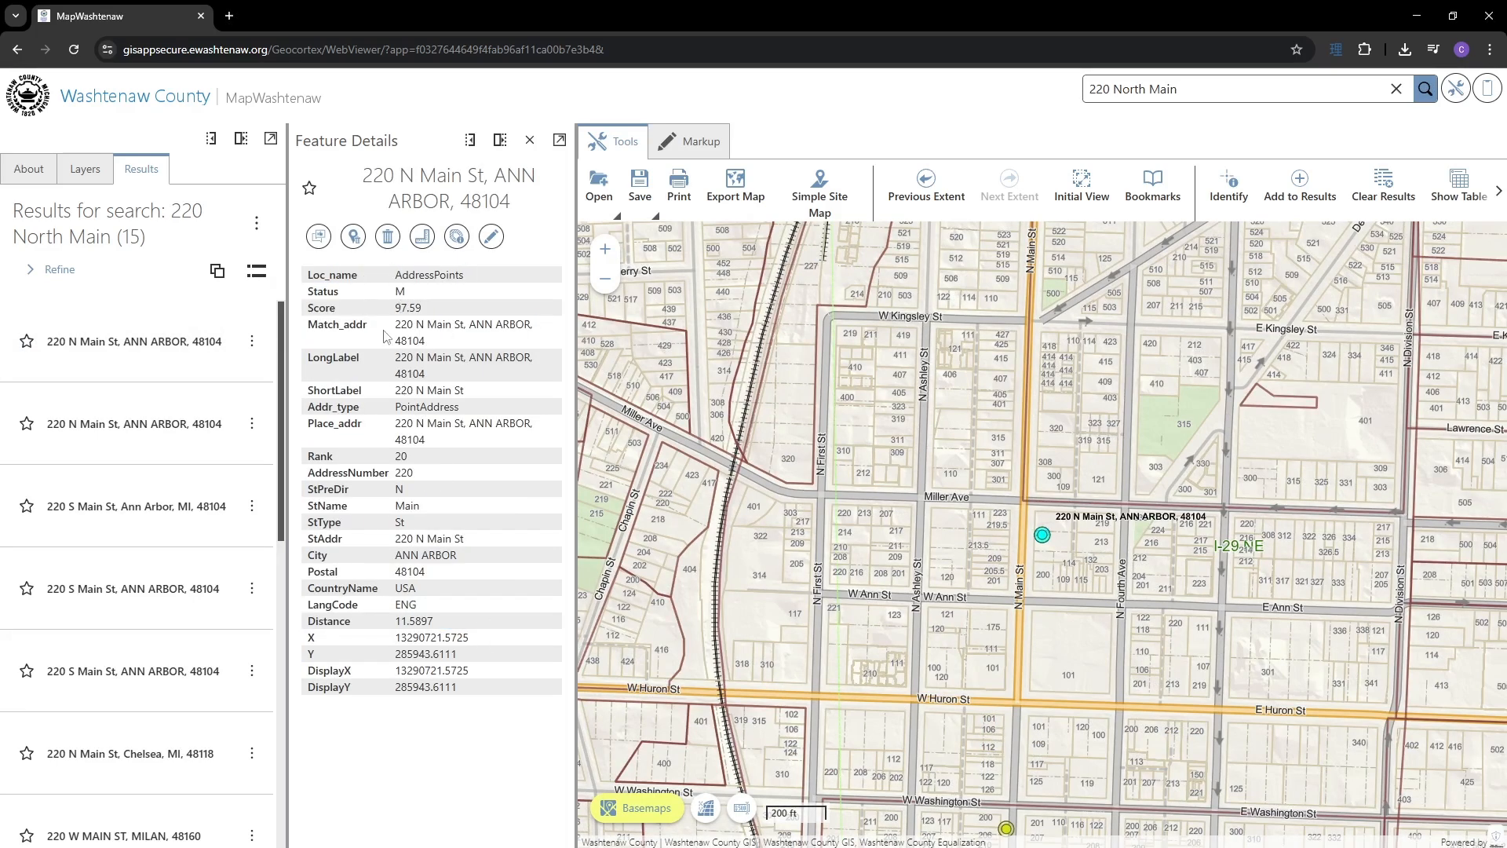
pyautogui.moveTo(388, 411); pyautogui.dragTo(412, 507)
pyautogui.click(454, 542)
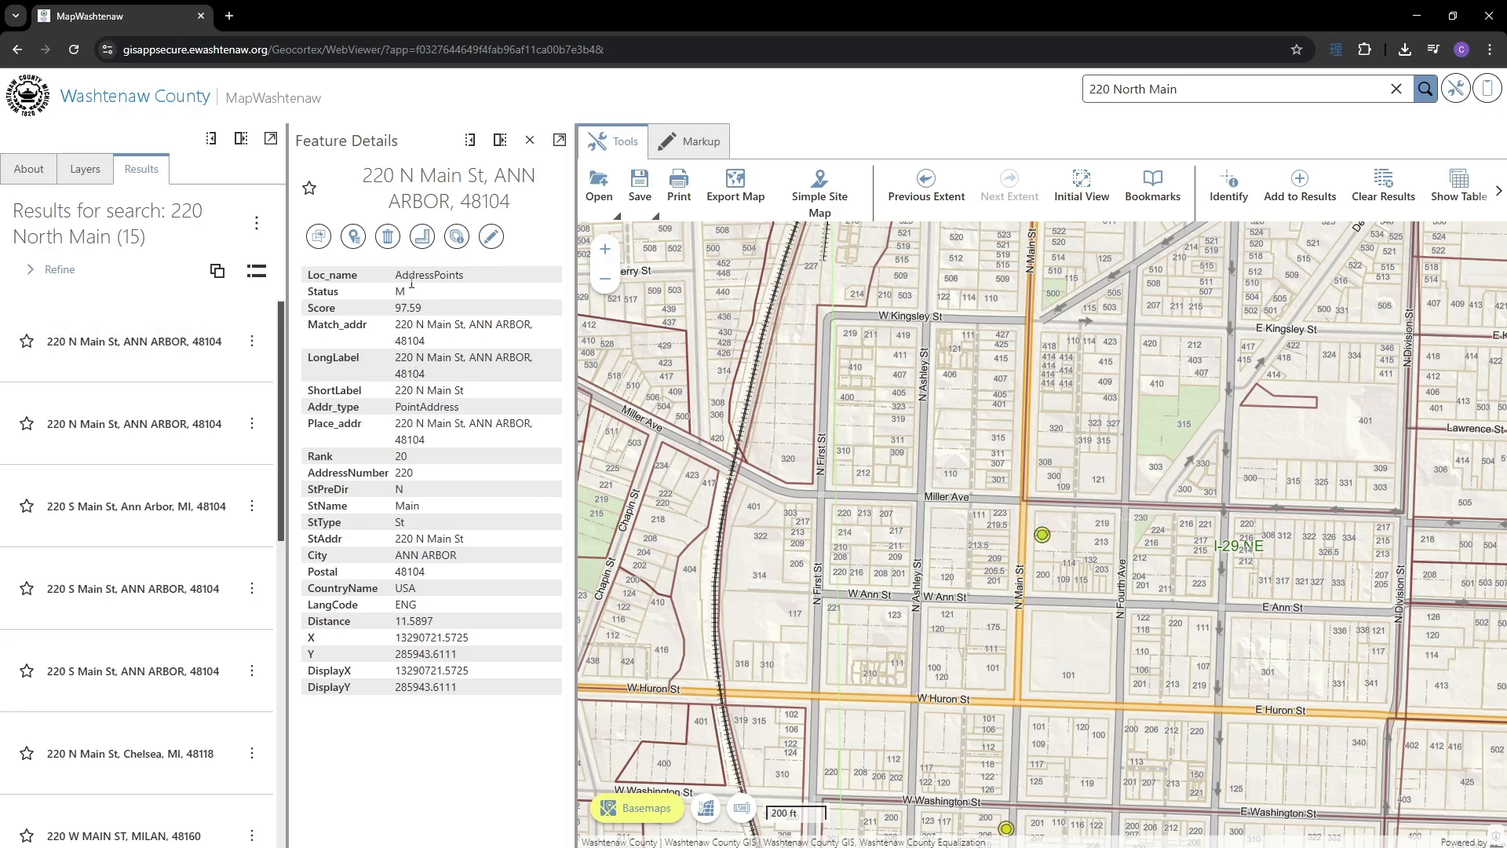
# - Close the 220 N Main St feature details and clear all search results
pyautogui.click(531, 141)
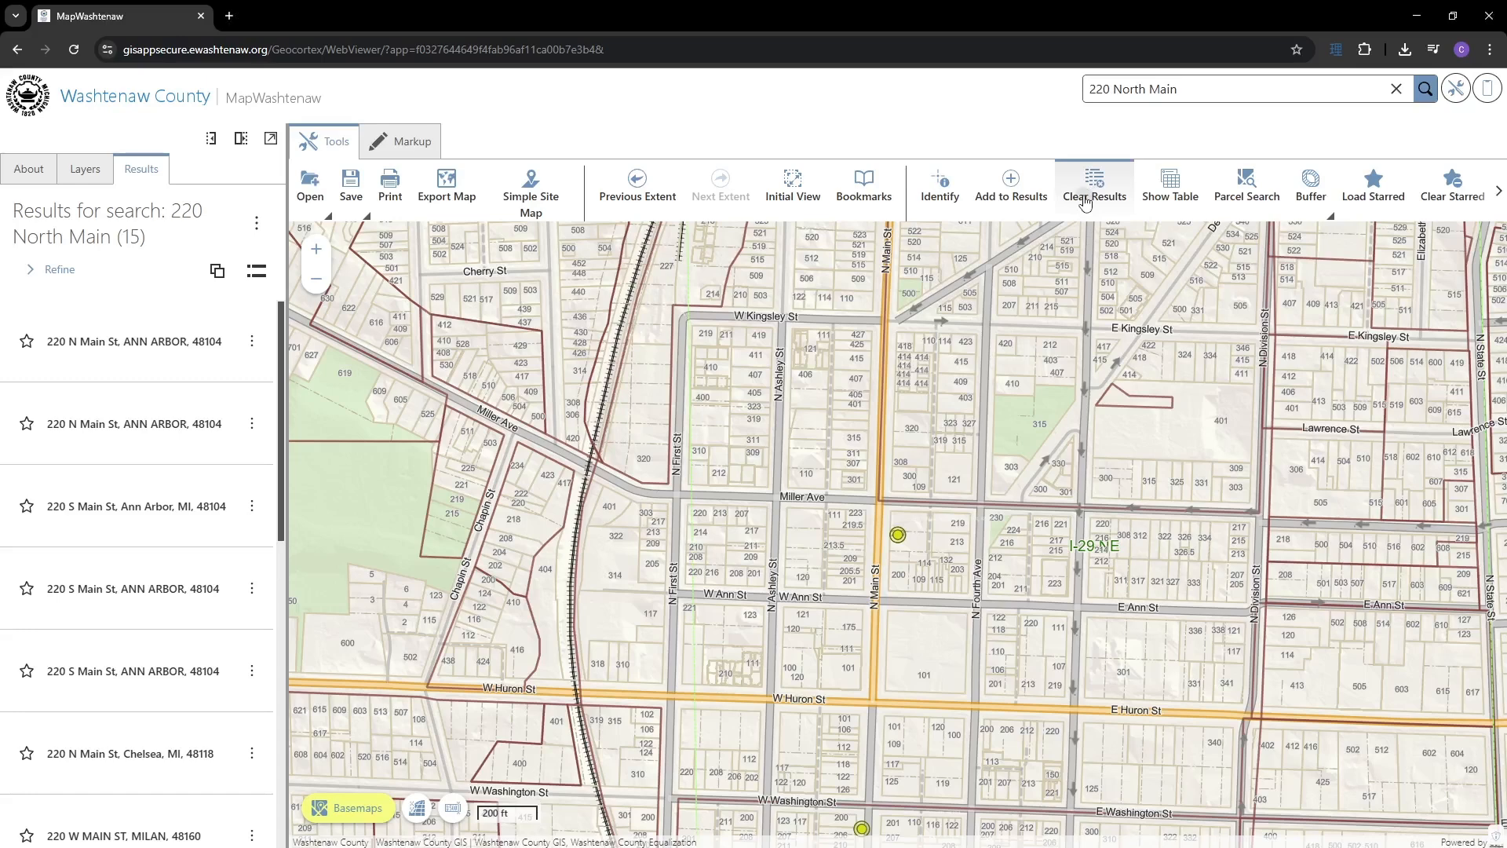
pyautogui.click(1086, 203)
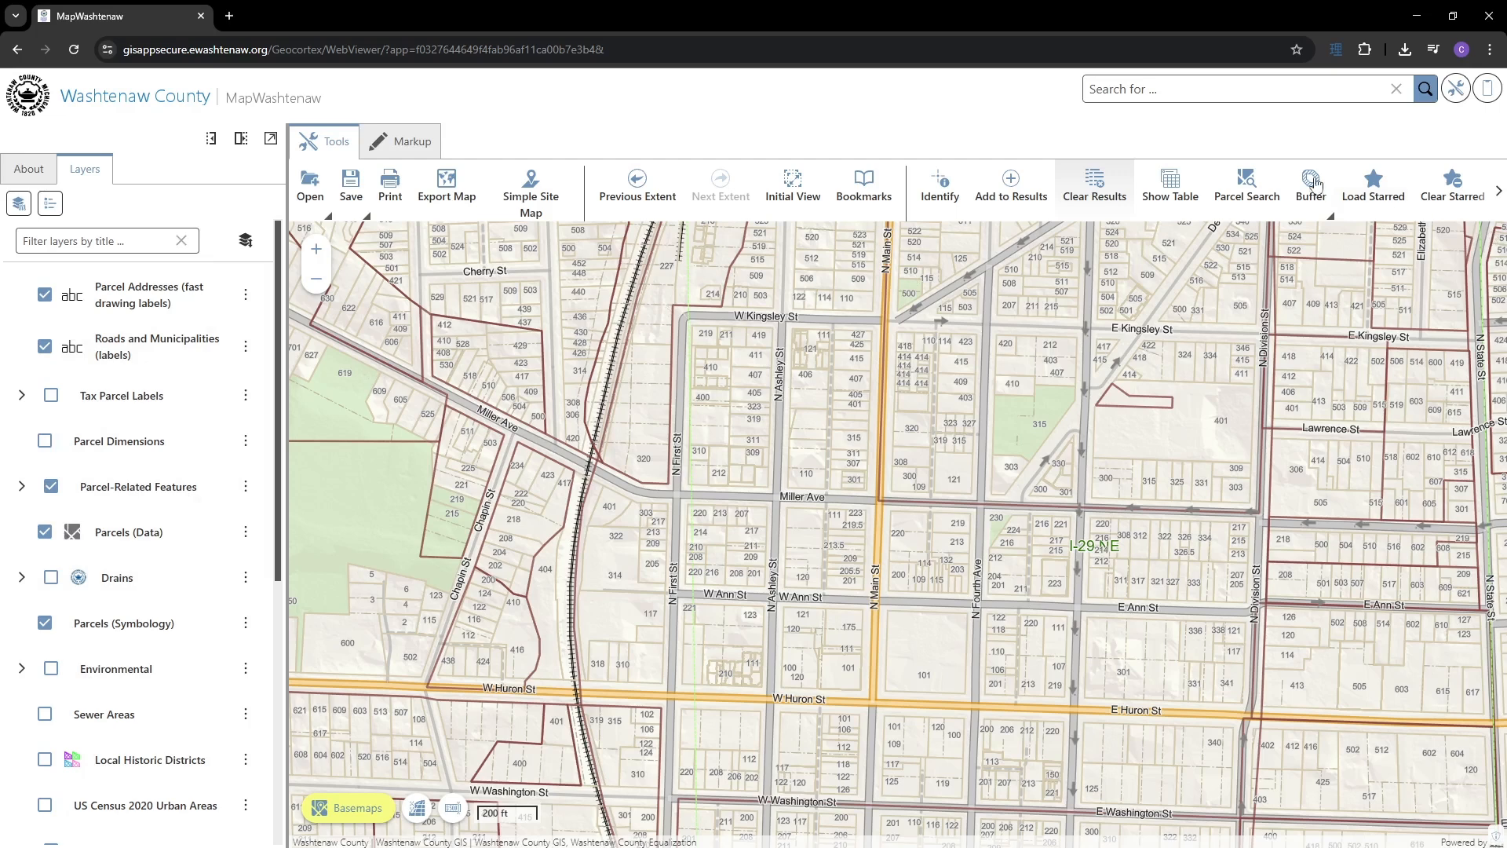
pyautogui.click(1254, 202)
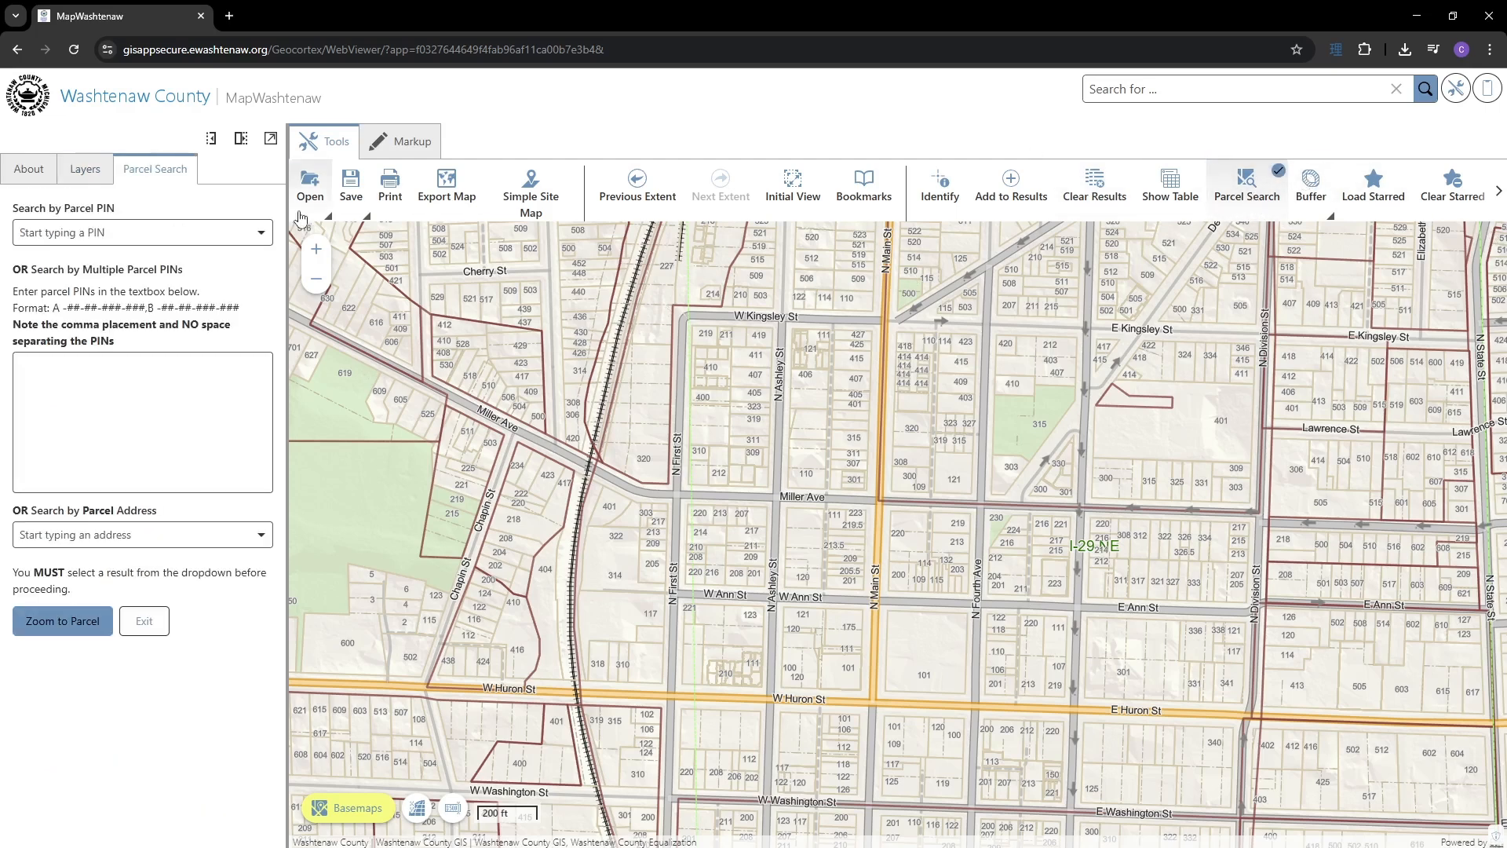
pyautogui.click(104, 229)
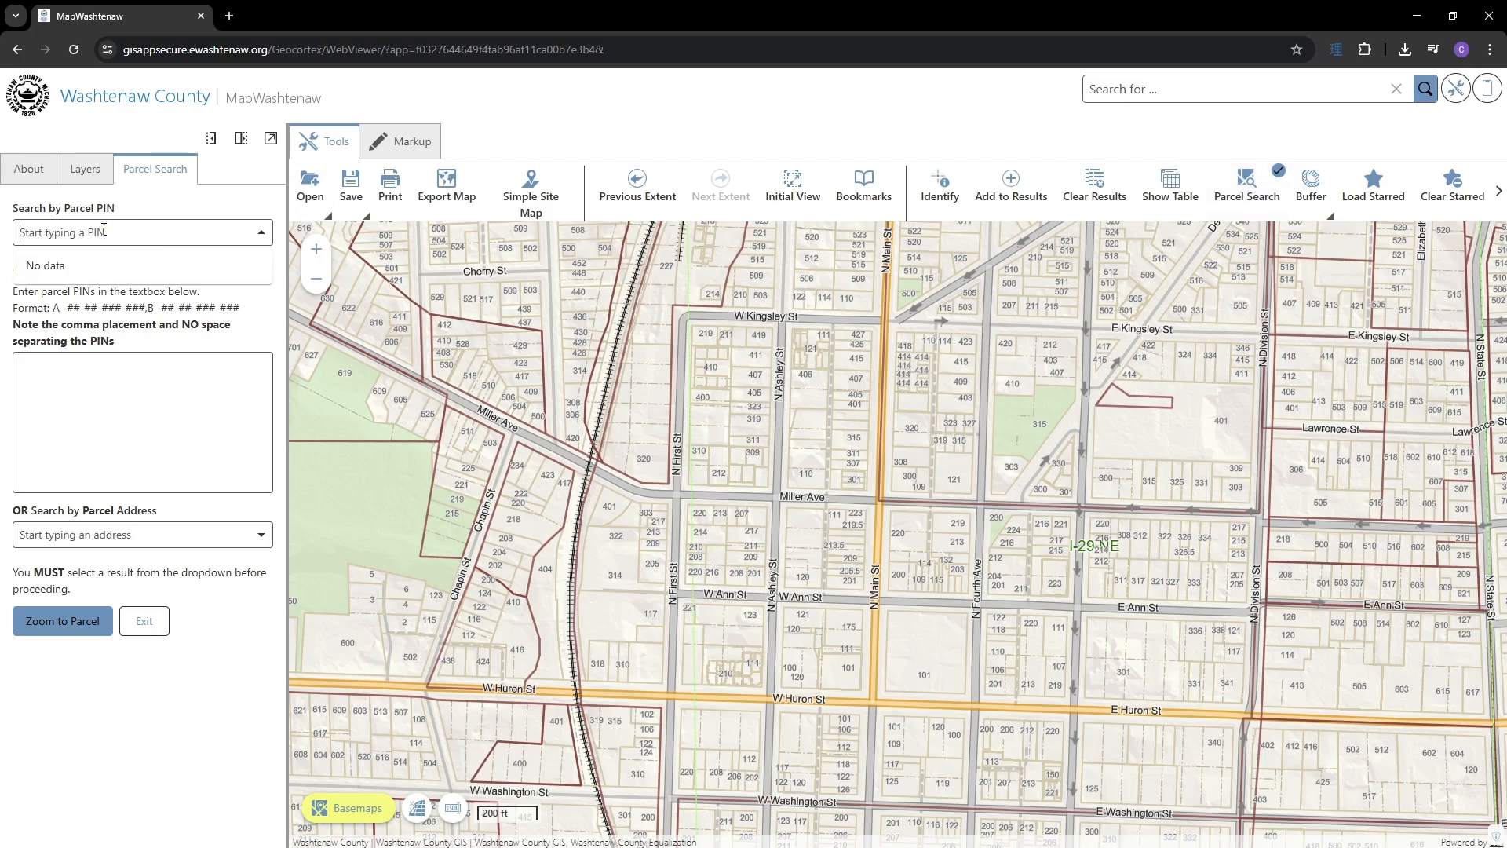
pyautogui.write('-300-')
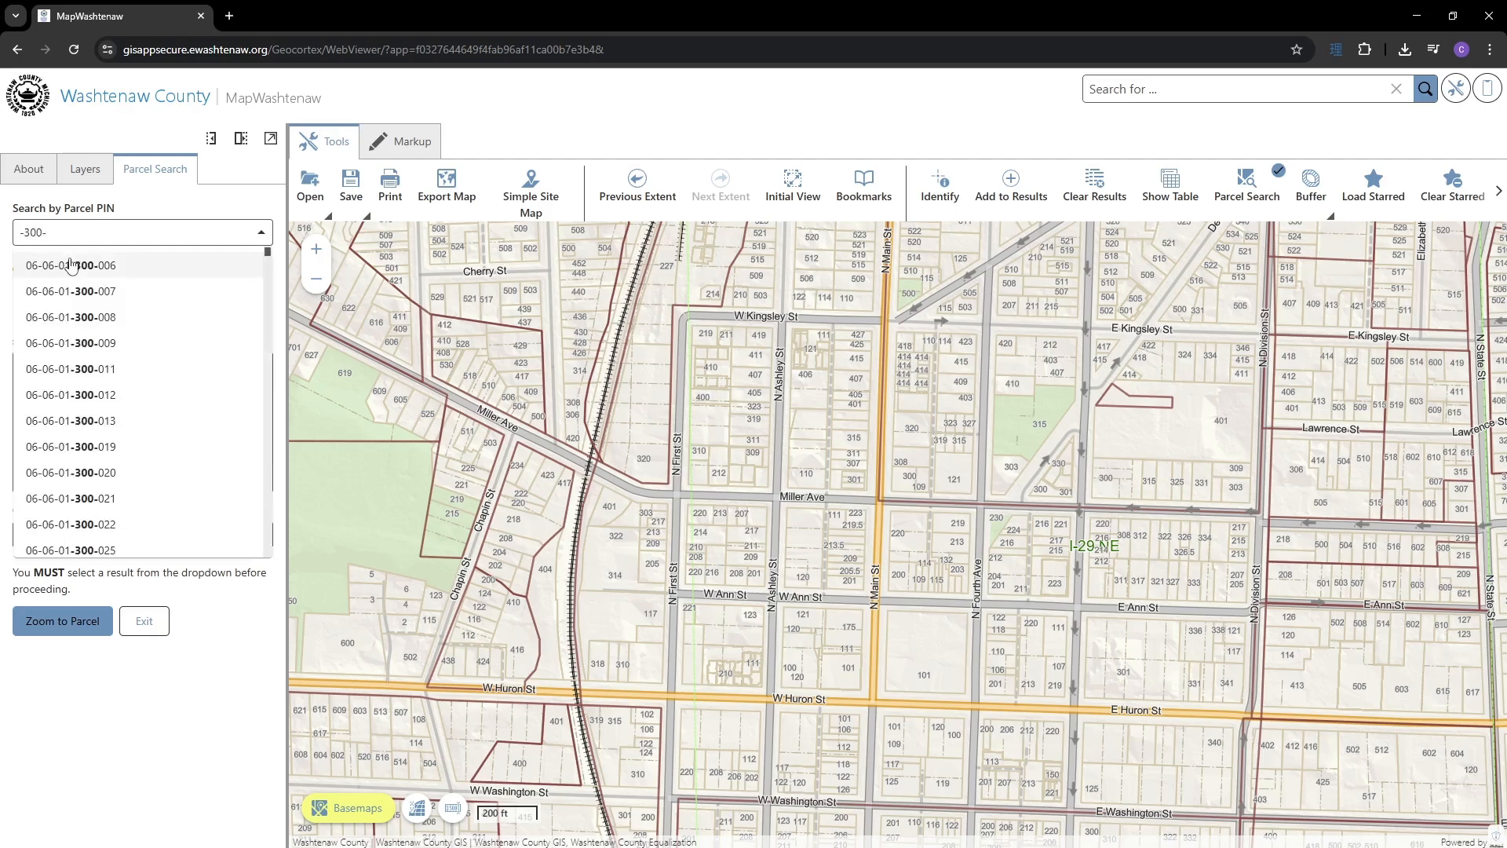
pyautogui.scroll(-1, 92, 350)
pyautogui.scroll(-10, 91, 350)
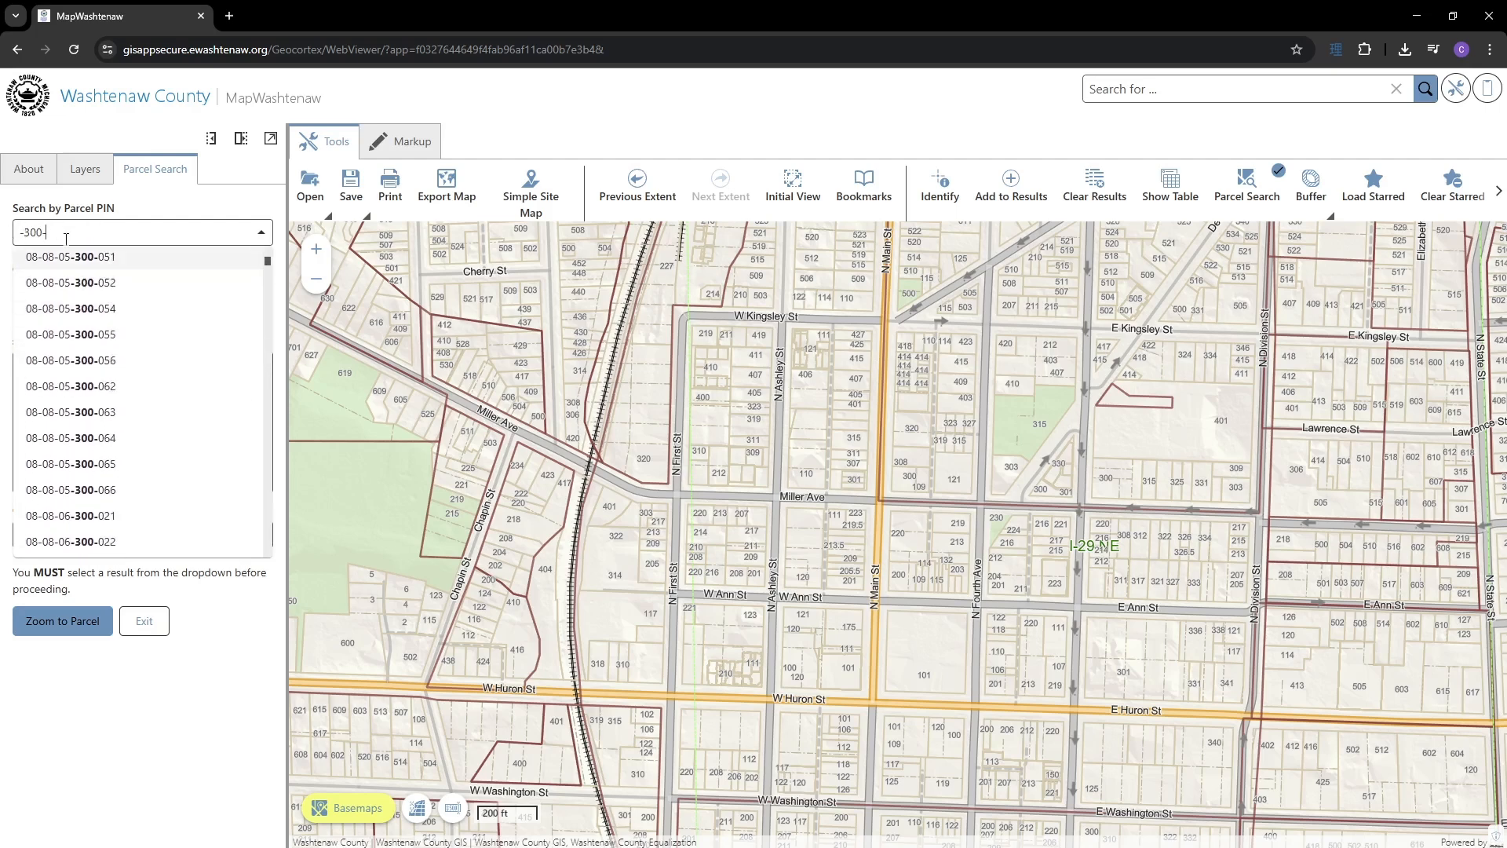
pyautogui.scroll(10, 111, 333)
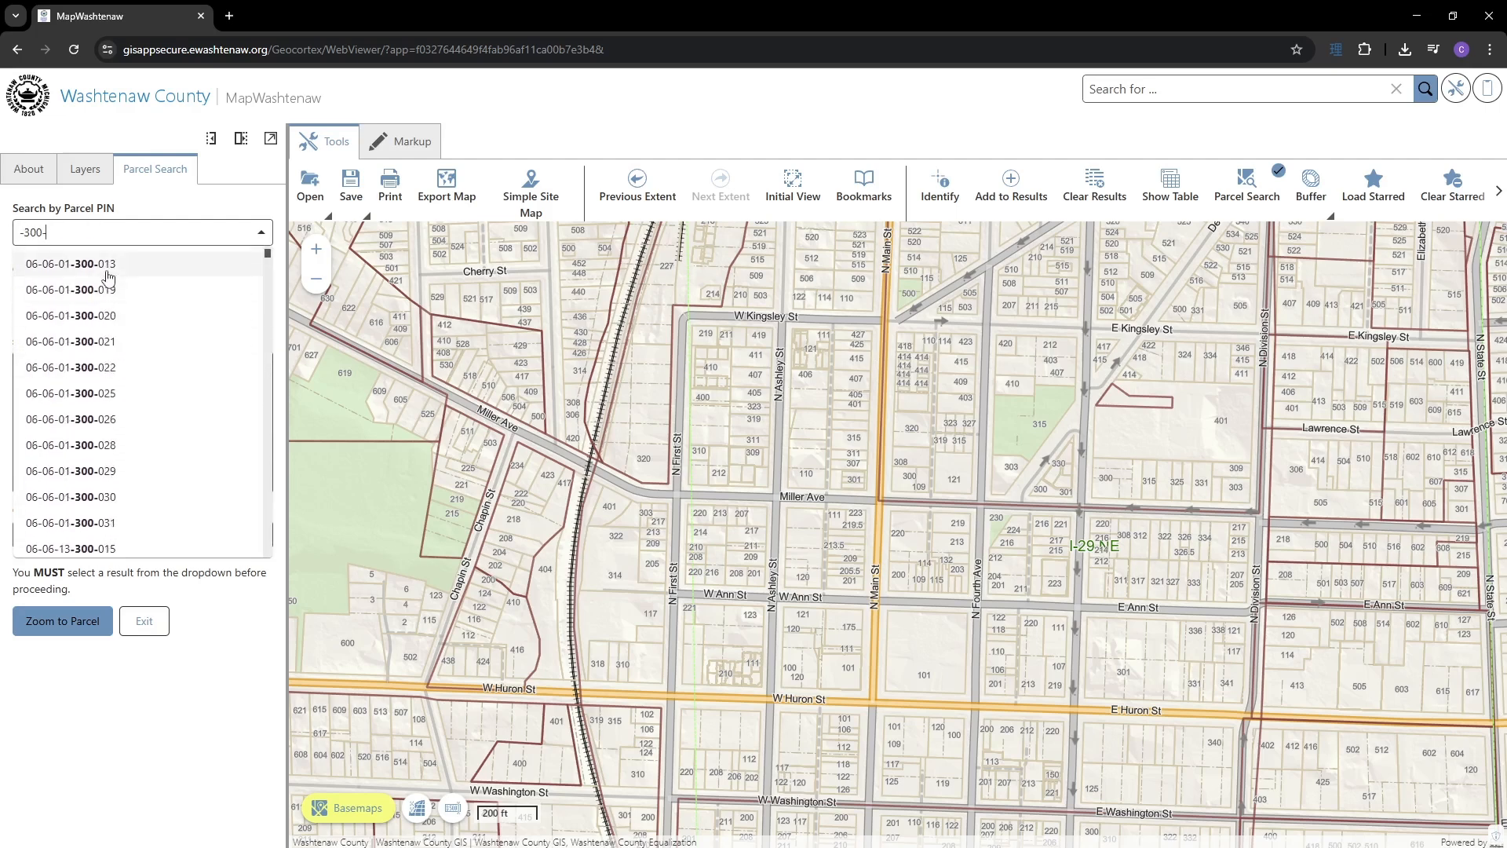
pyautogui.click(107, 265)
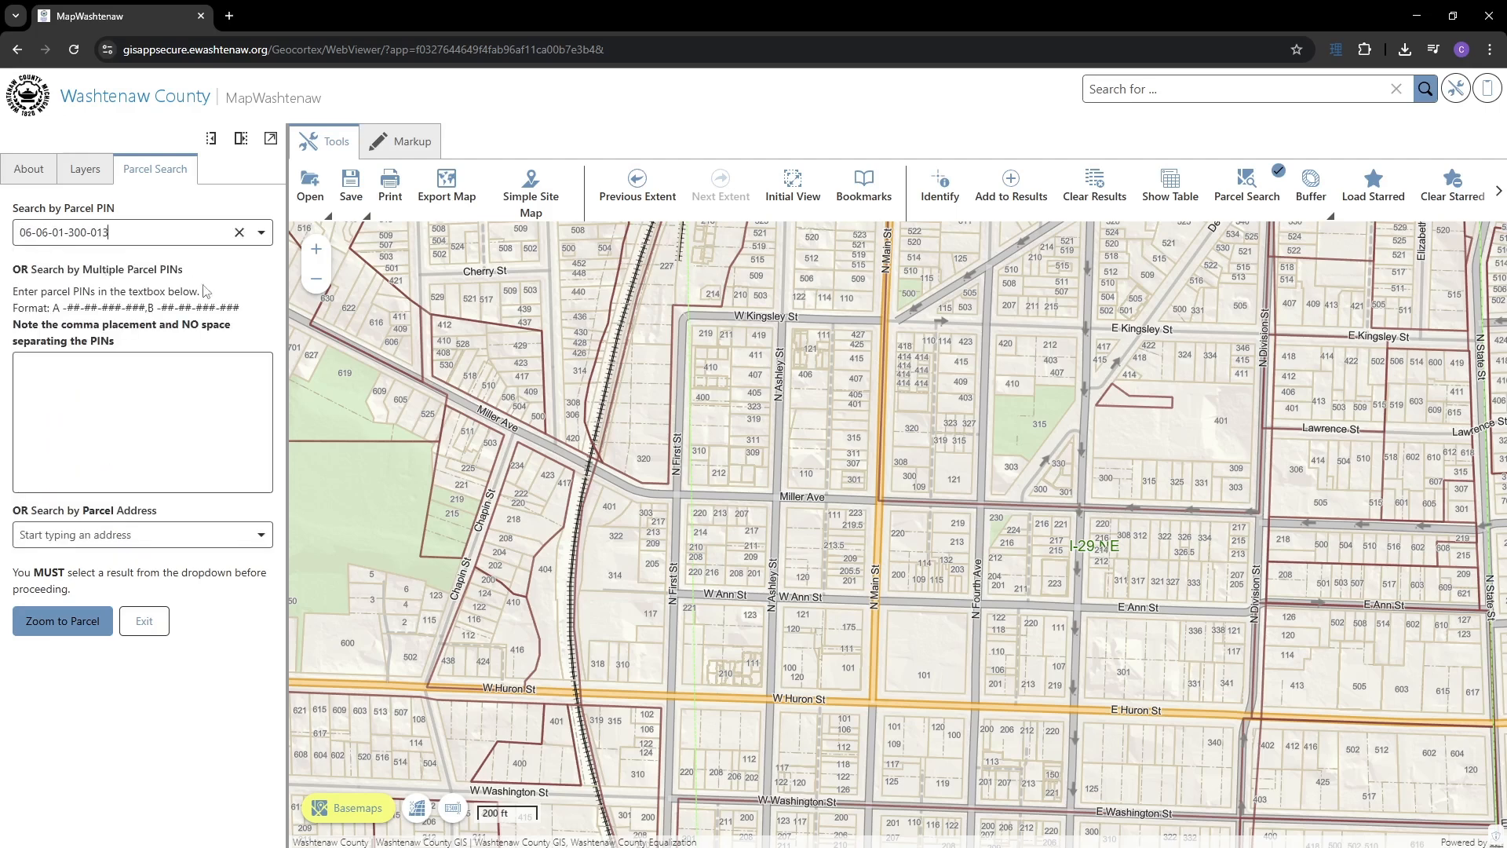
pyautogui.click(63, 621)
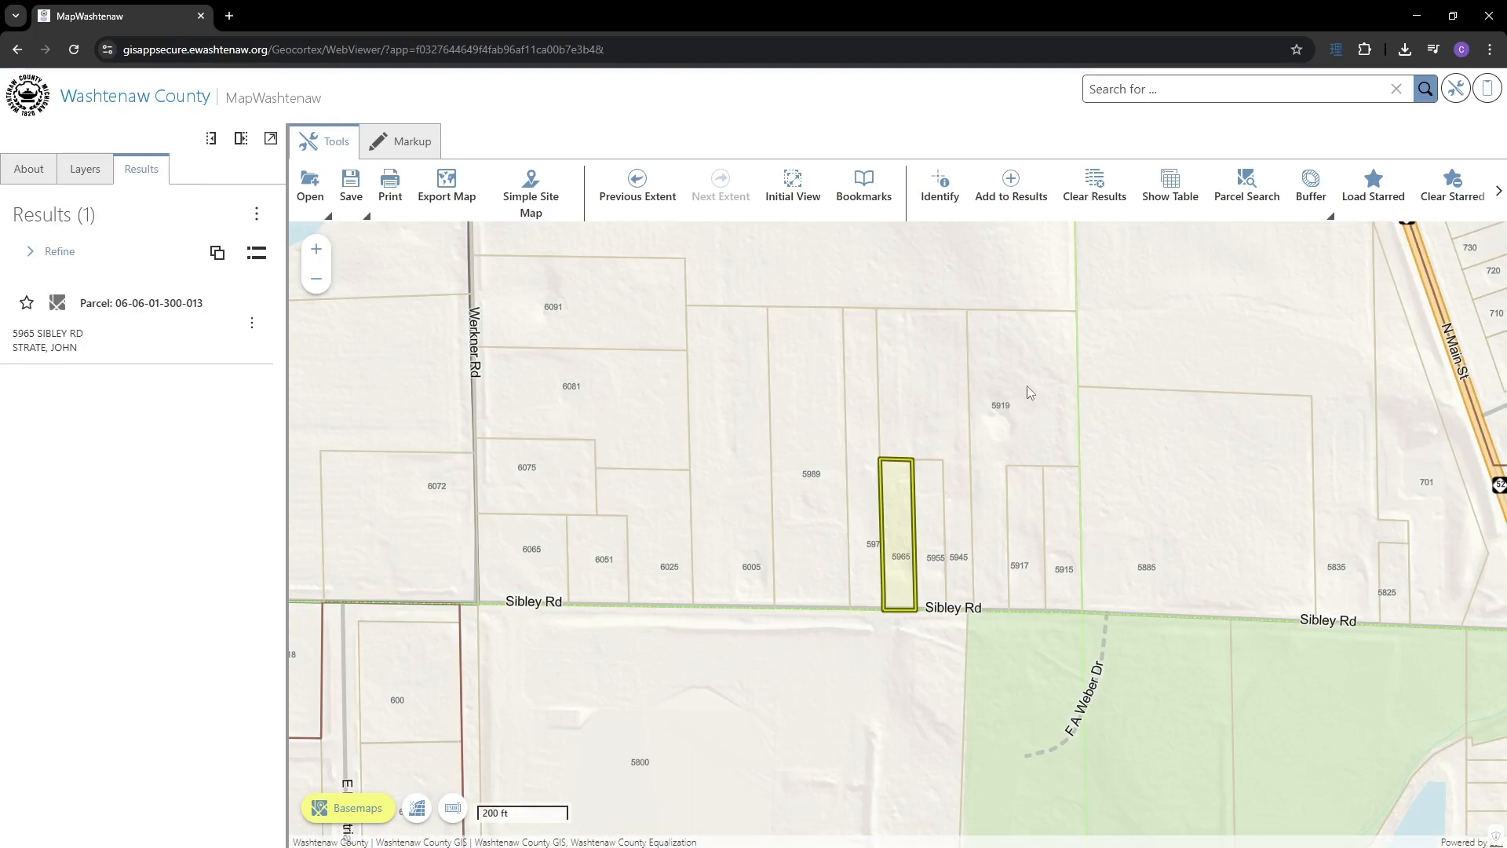
pyautogui.click(1235, 193)
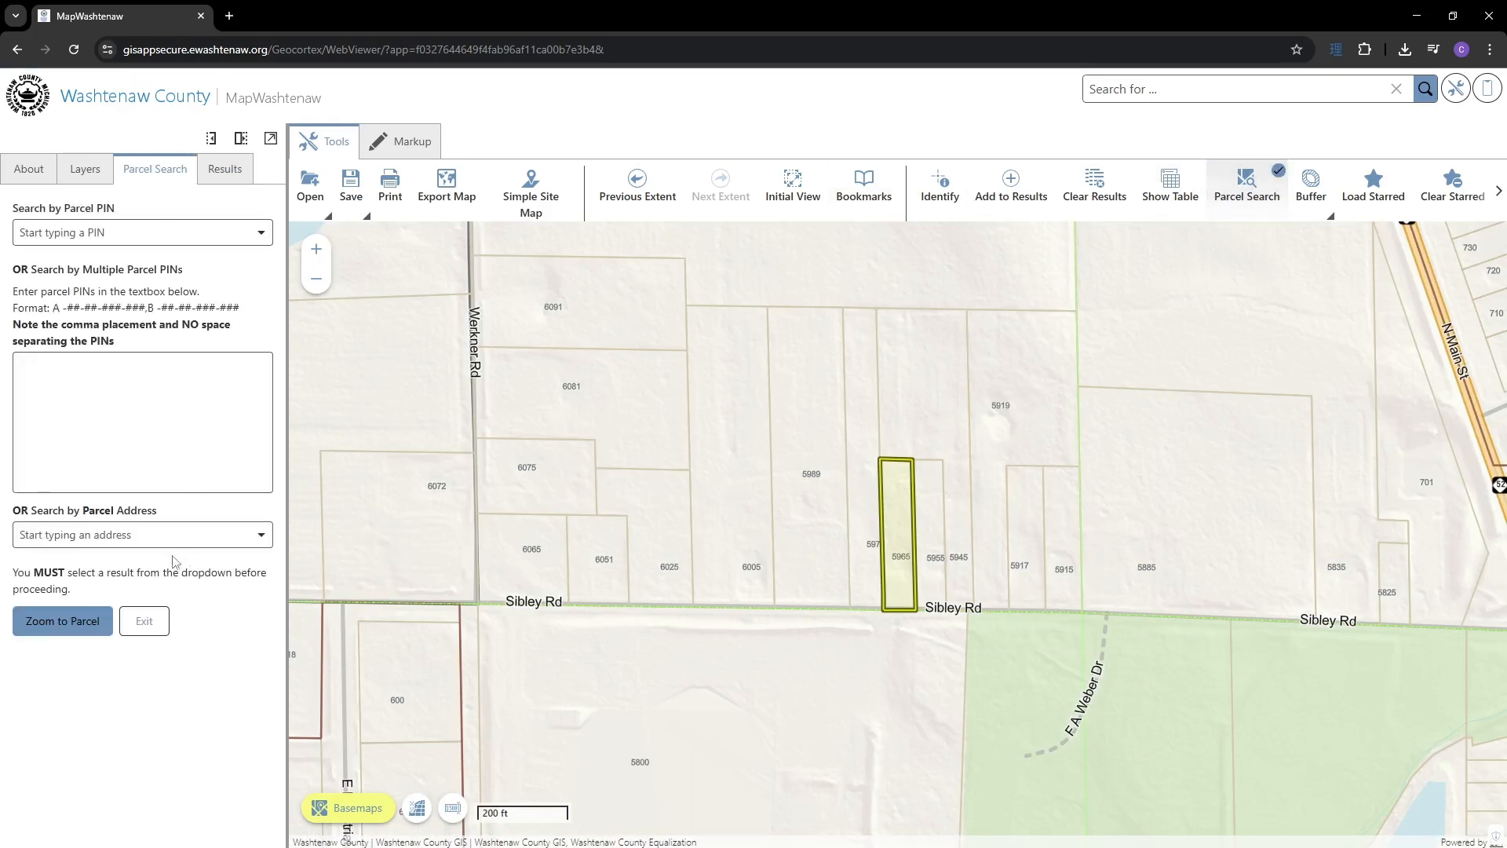
pyautogui.click(102, 537)
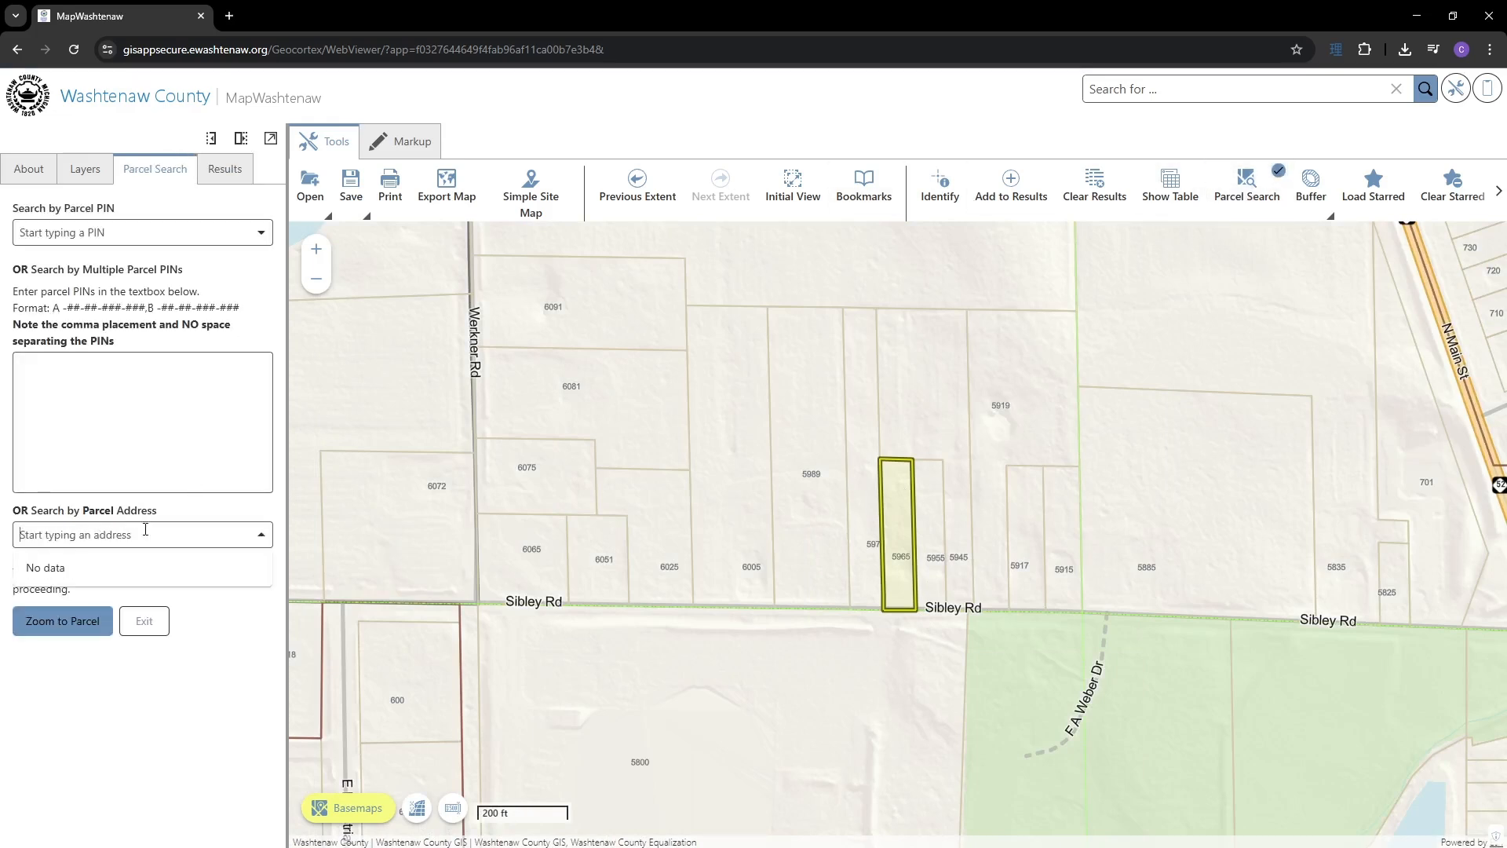
pyautogui.write('autumn')
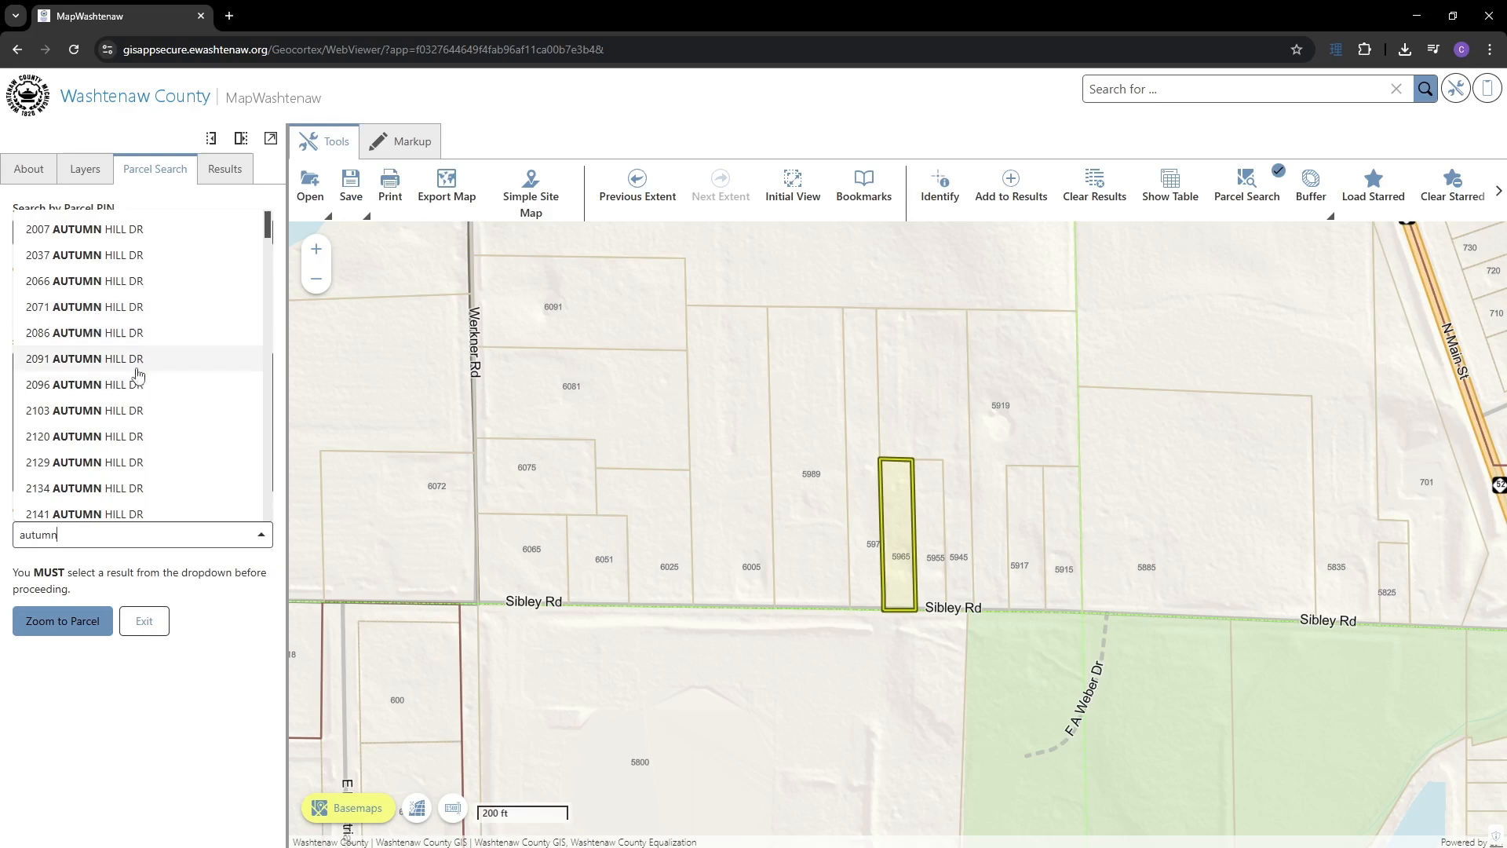
pyautogui.scroll(-5, 98, 326)
pyautogui.scroll(-10, 98, 336)
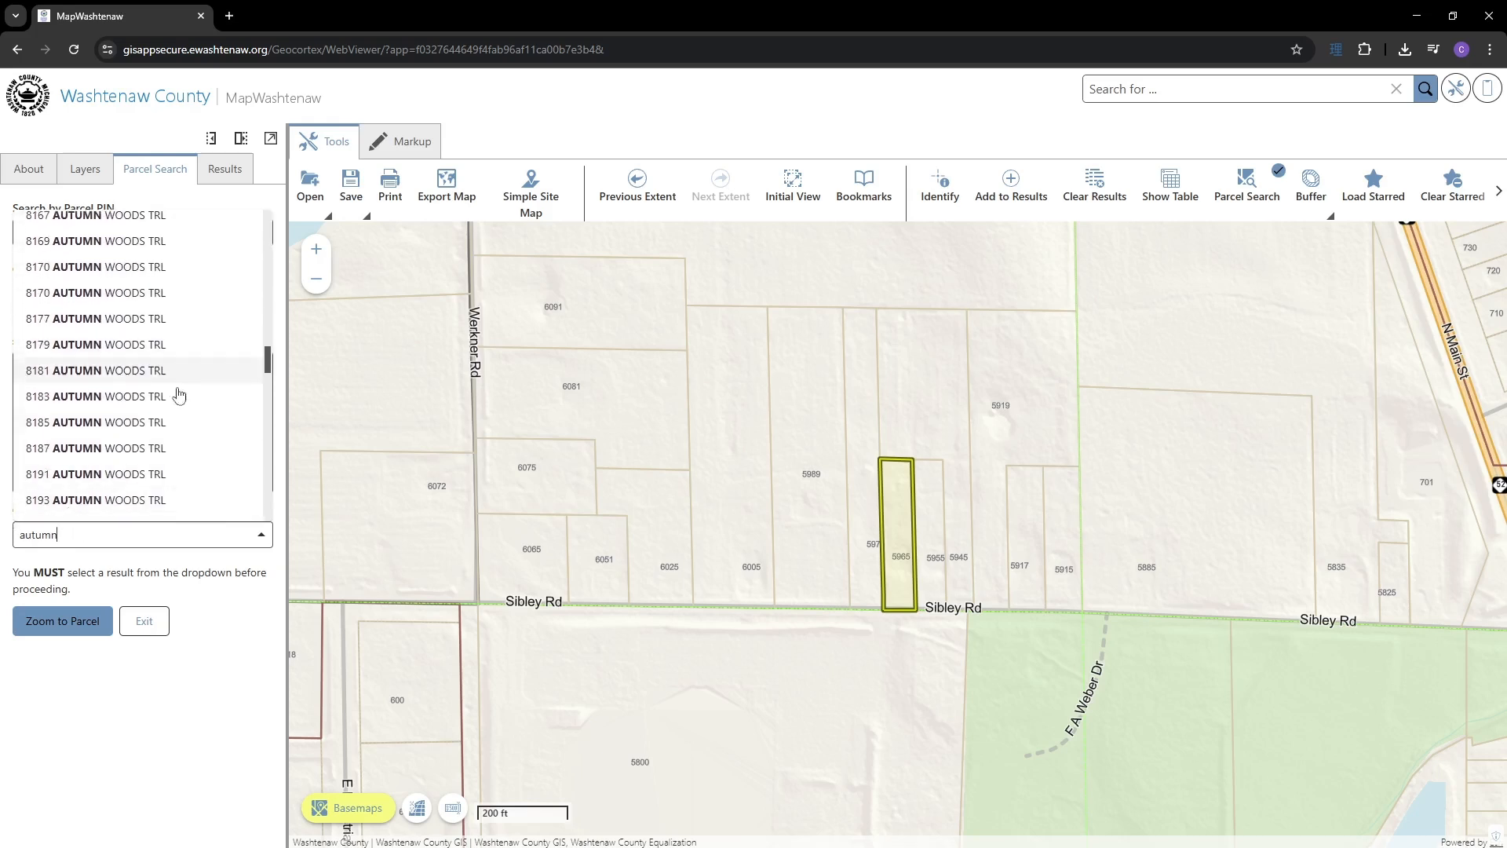
pyautogui.scroll(-3, 106, 377)
pyautogui.scroll(3, 102, 337)
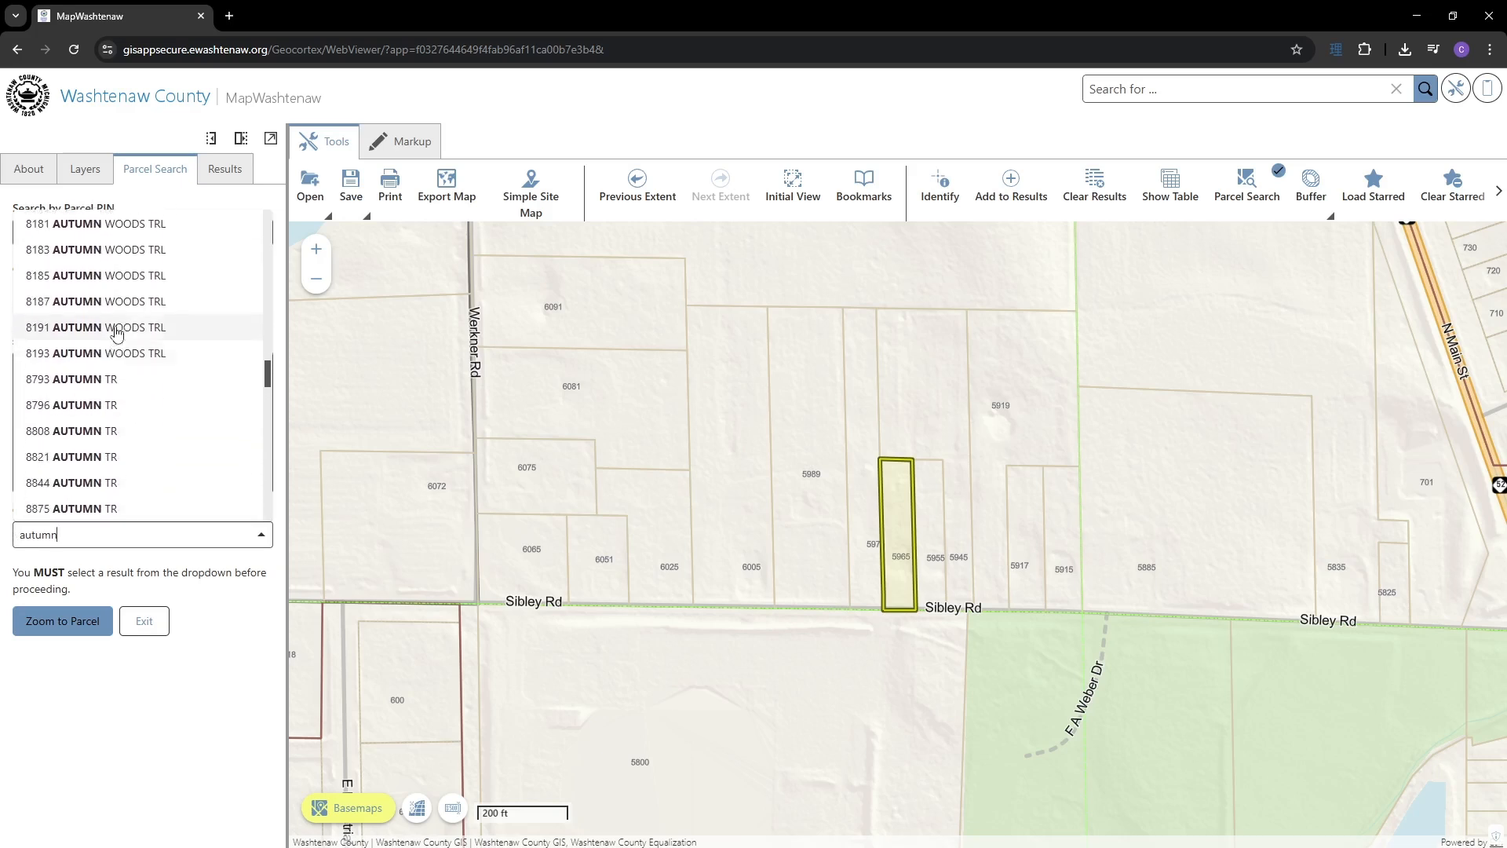
pyautogui.click(120, 314)
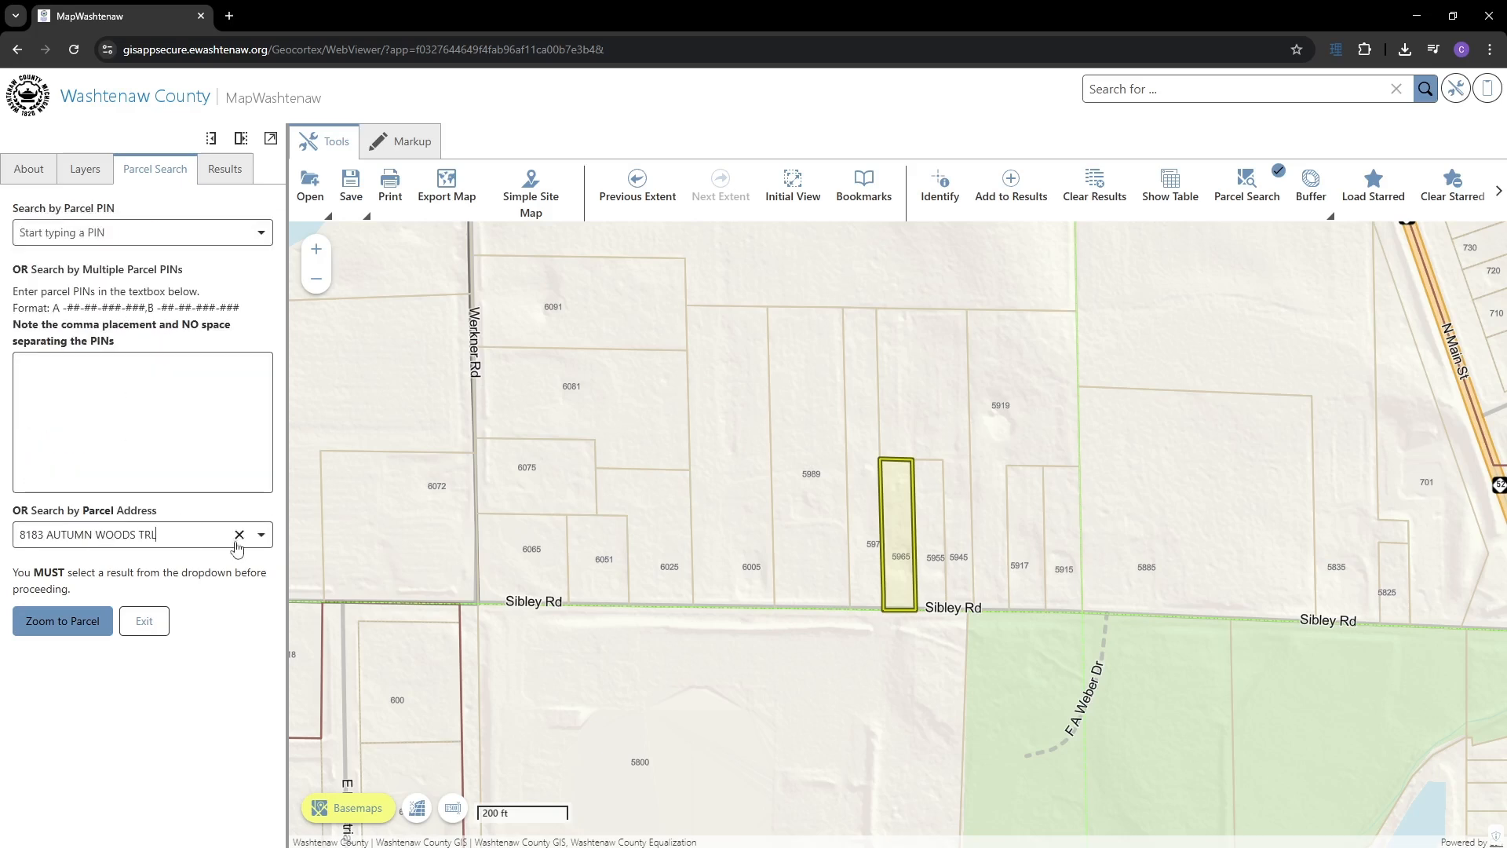
pyautogui.click(81, 618)
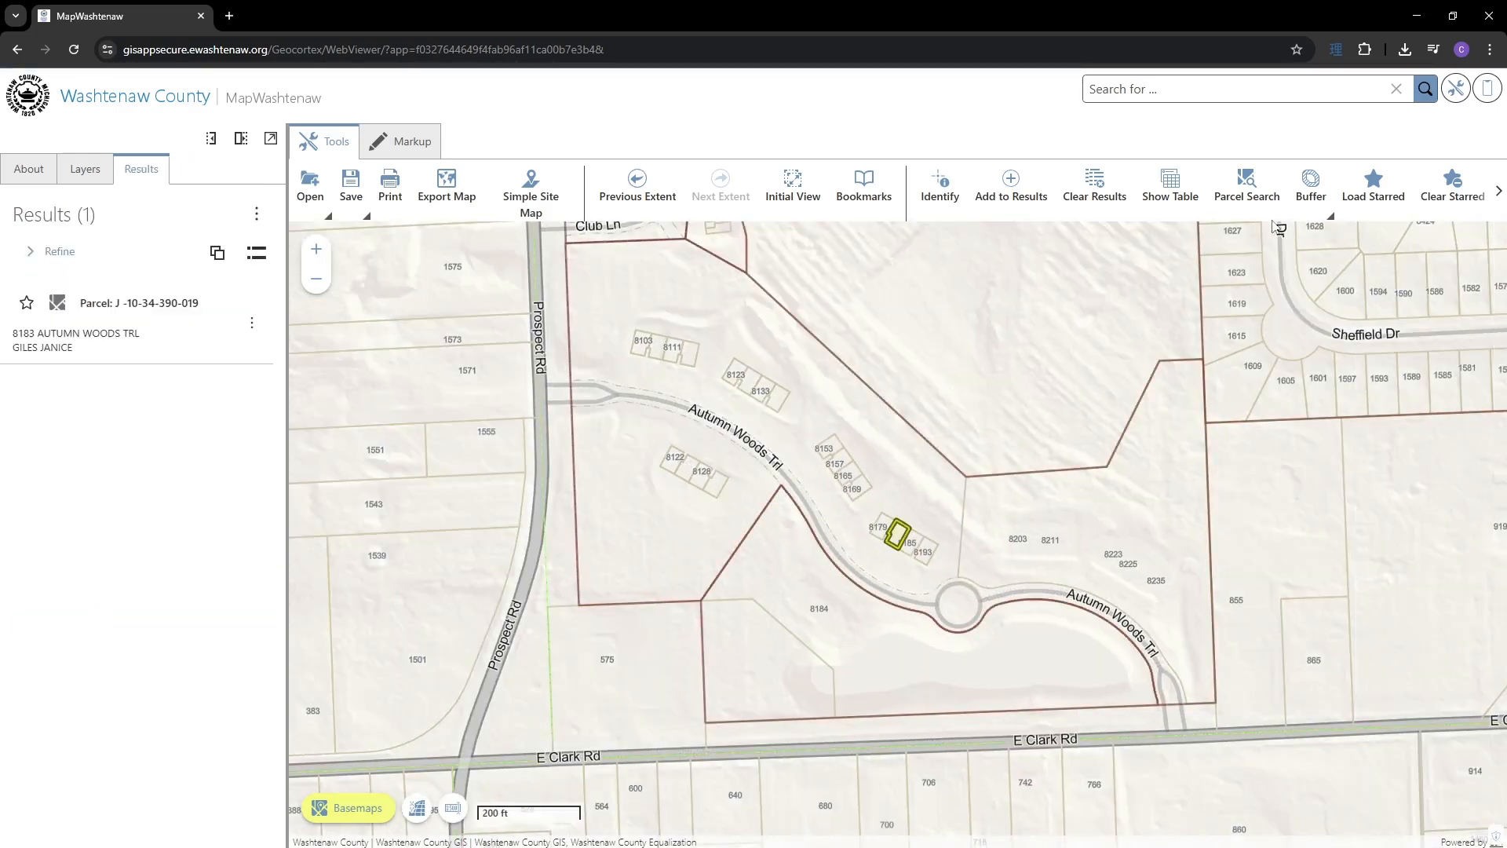
pyautogui.click(1246, 186)
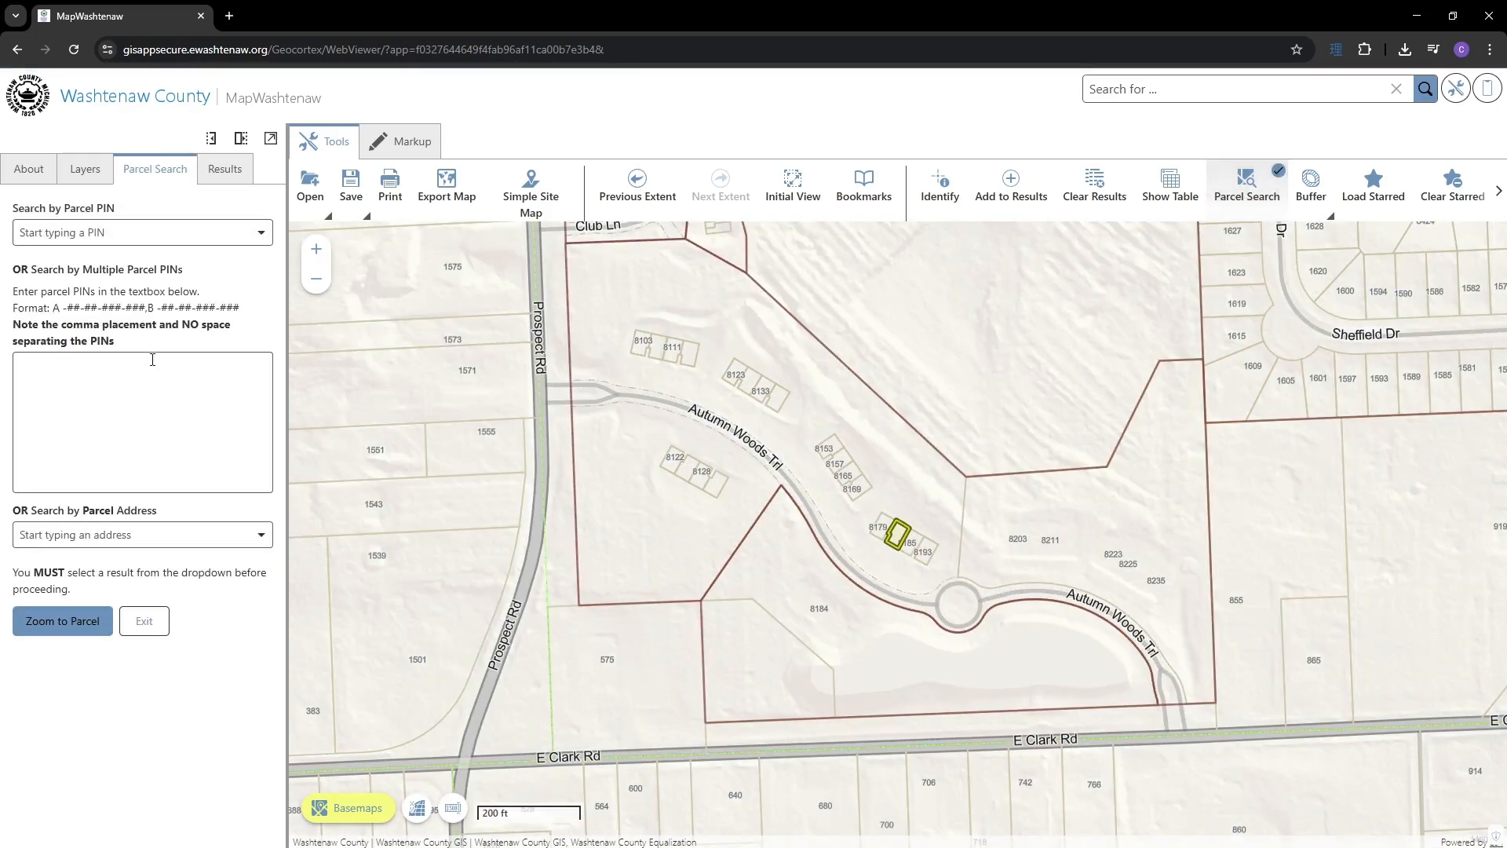
pyautogui.click(148, 382)
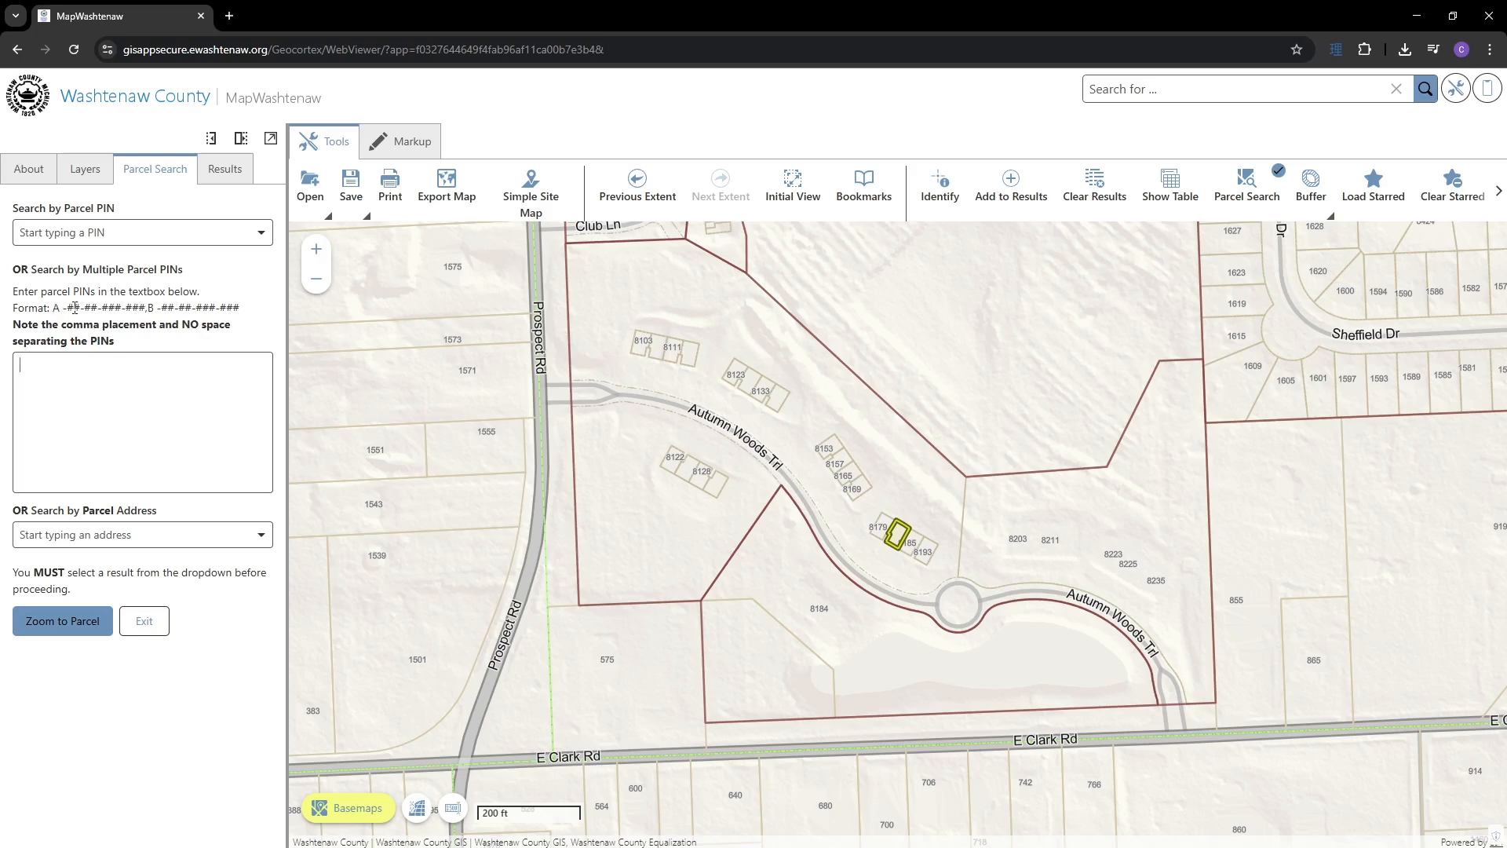
pyautogui.moveTo(53, 307); pyautogui.dragTo(246, 313)
pyautogui.hotkey('ctrl', 'v')
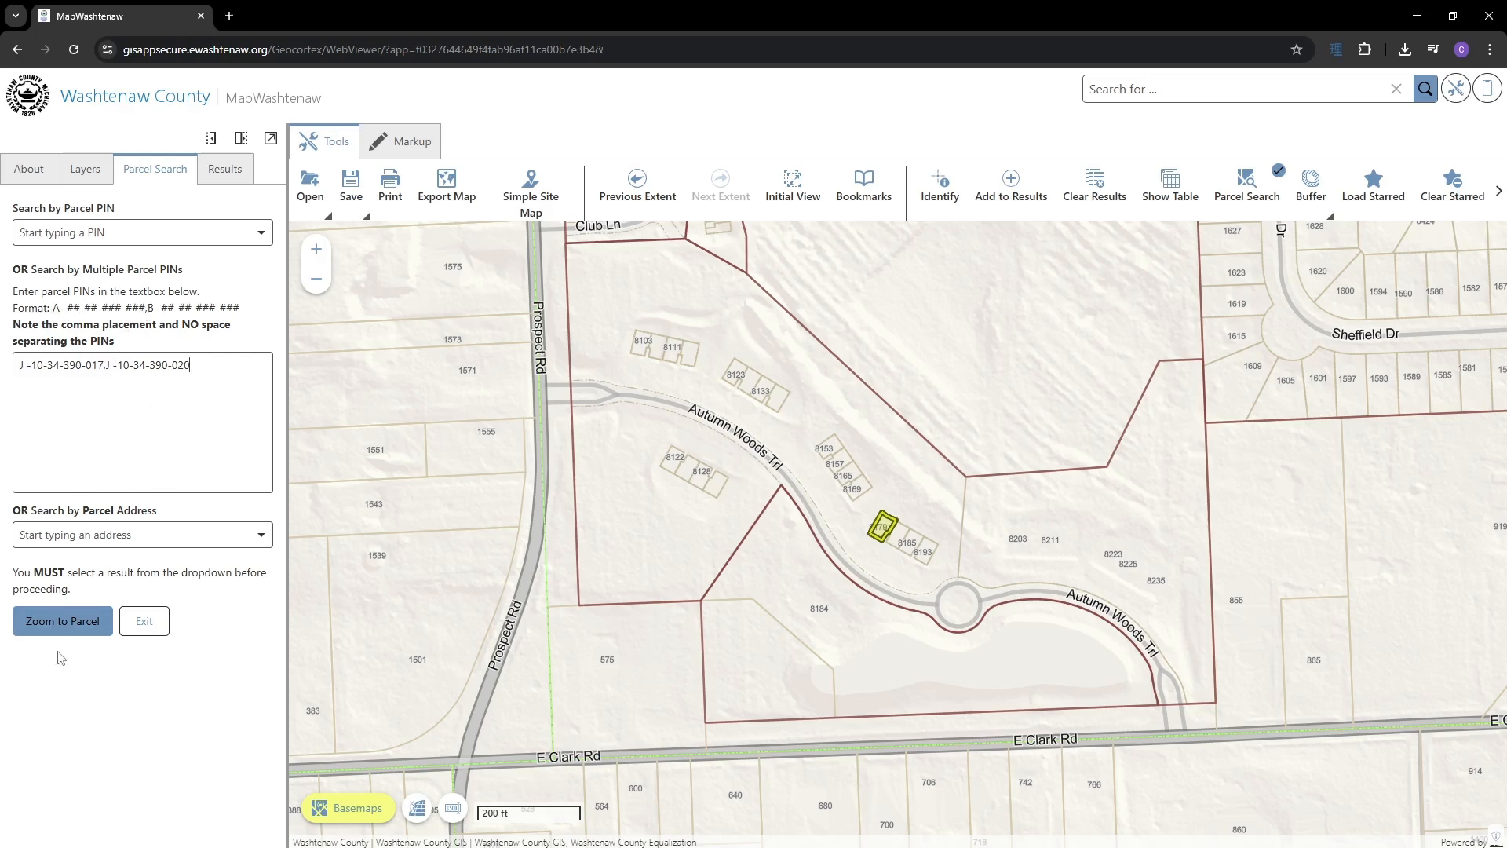
pyautogui.click(70, 624)
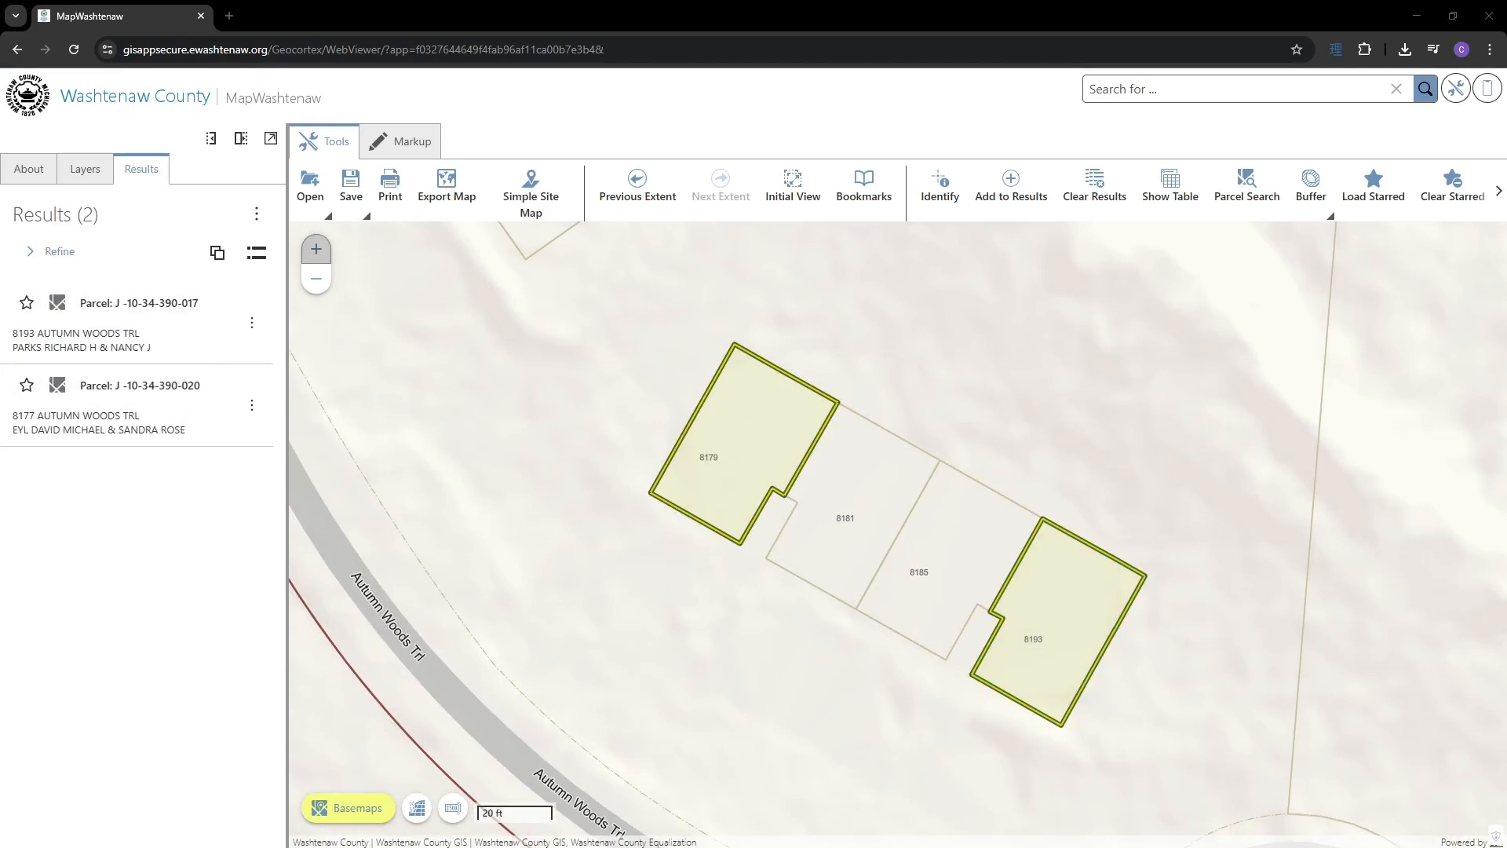
pyautogui.scroll(-2, 870, 454)
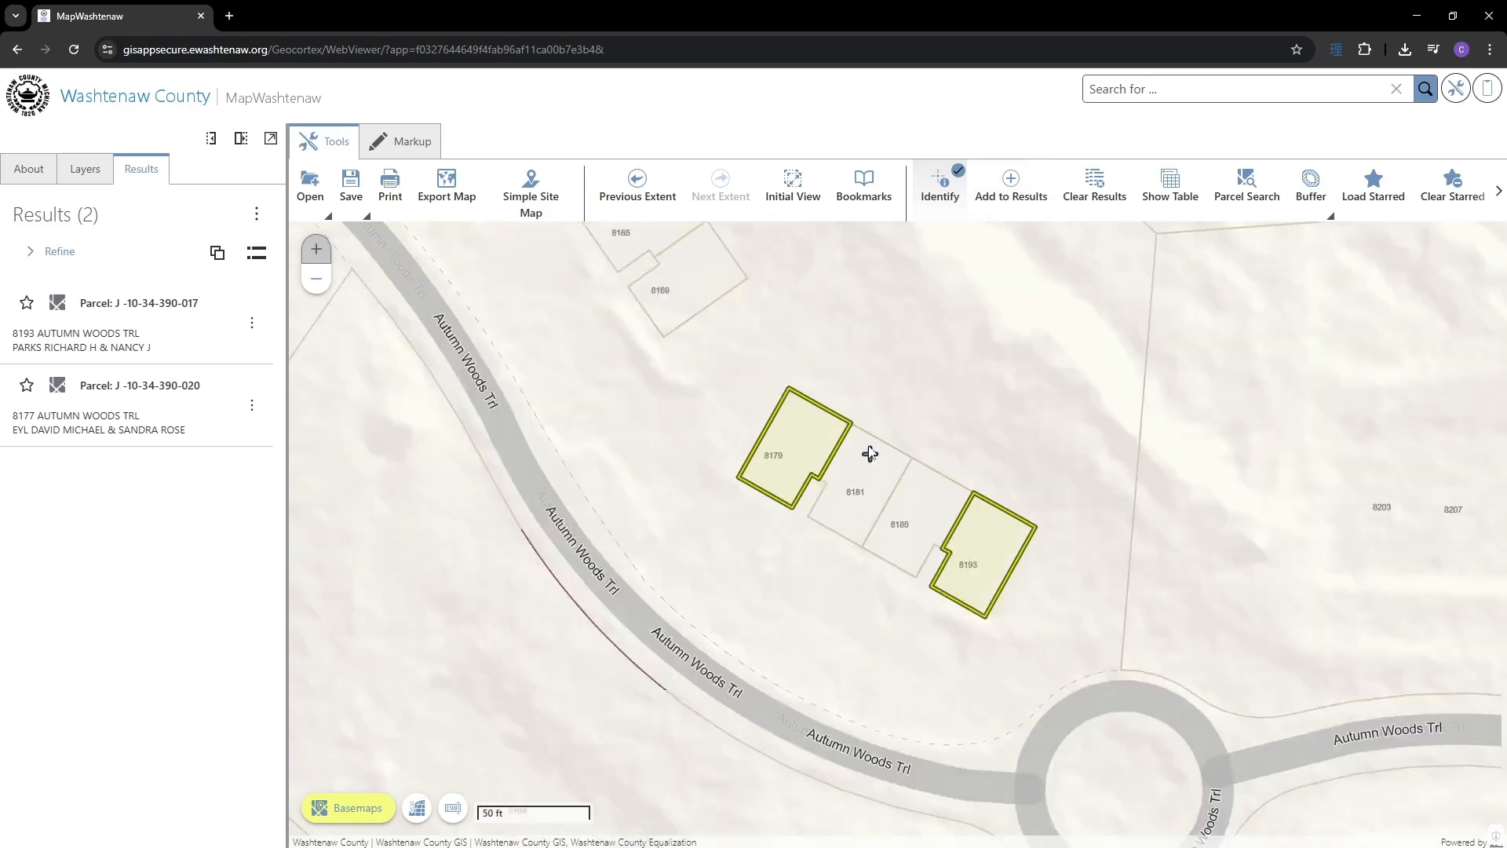
pyautogui.scroll(-2, 870, 454)
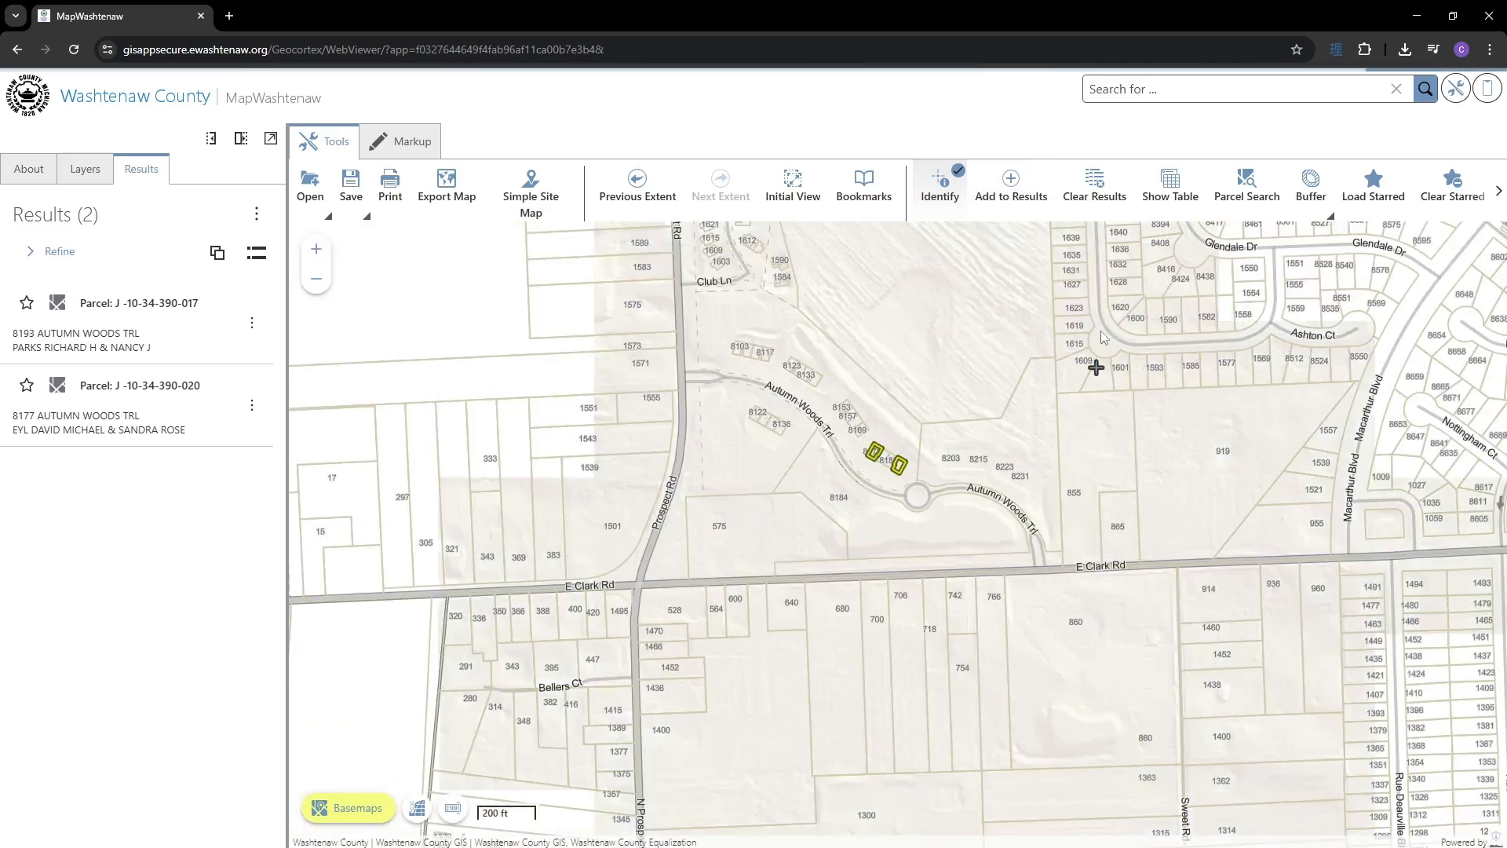
# - Identify features around the Sheffield Dr parcels, highlight them, and switch between grouped and flat result lists
pyautogui.click(1096, 368)
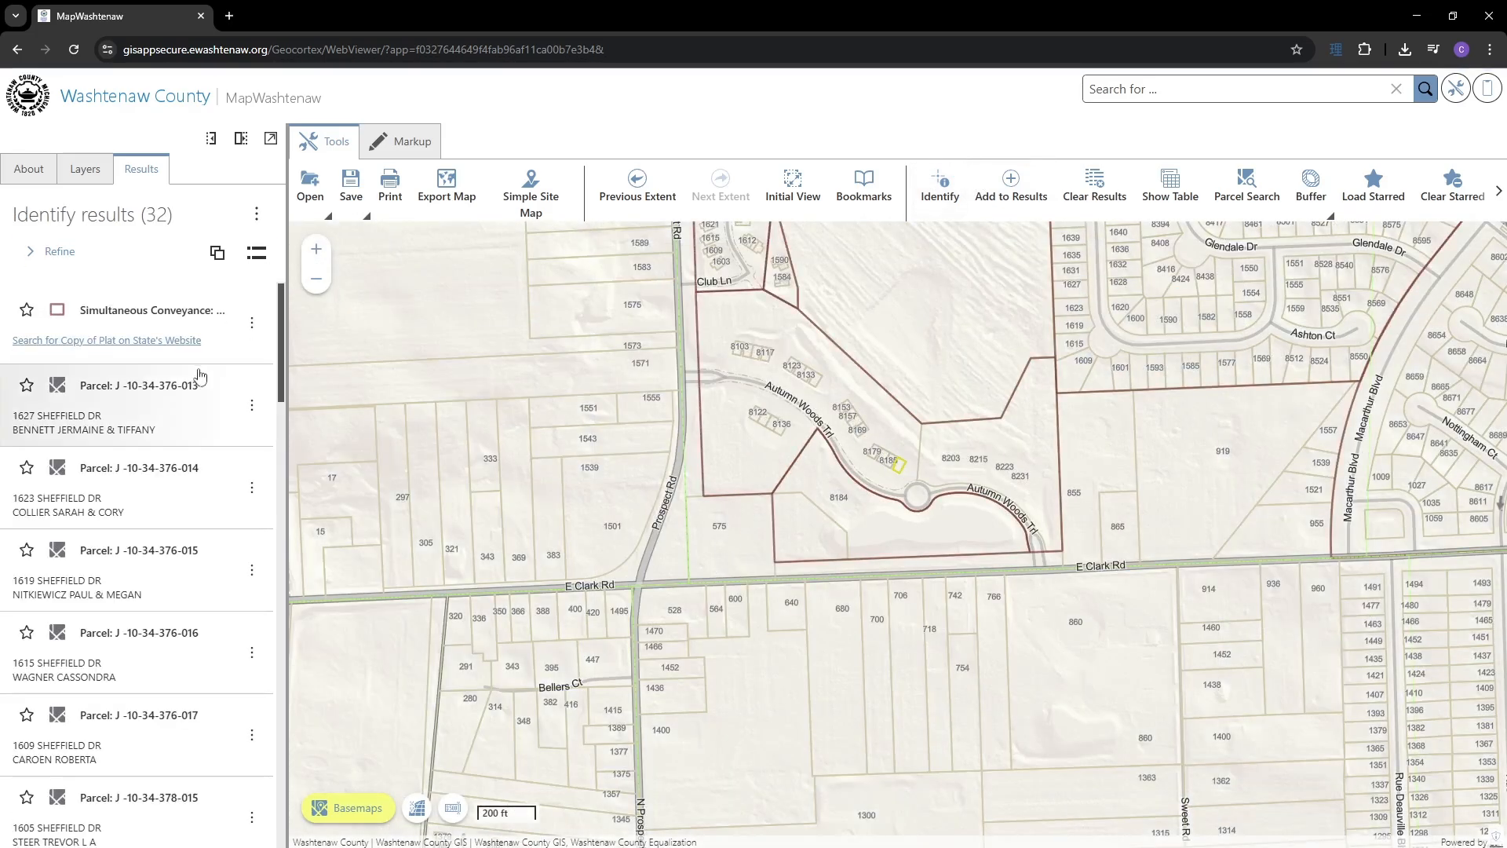
pyautogui.click(218, 253)
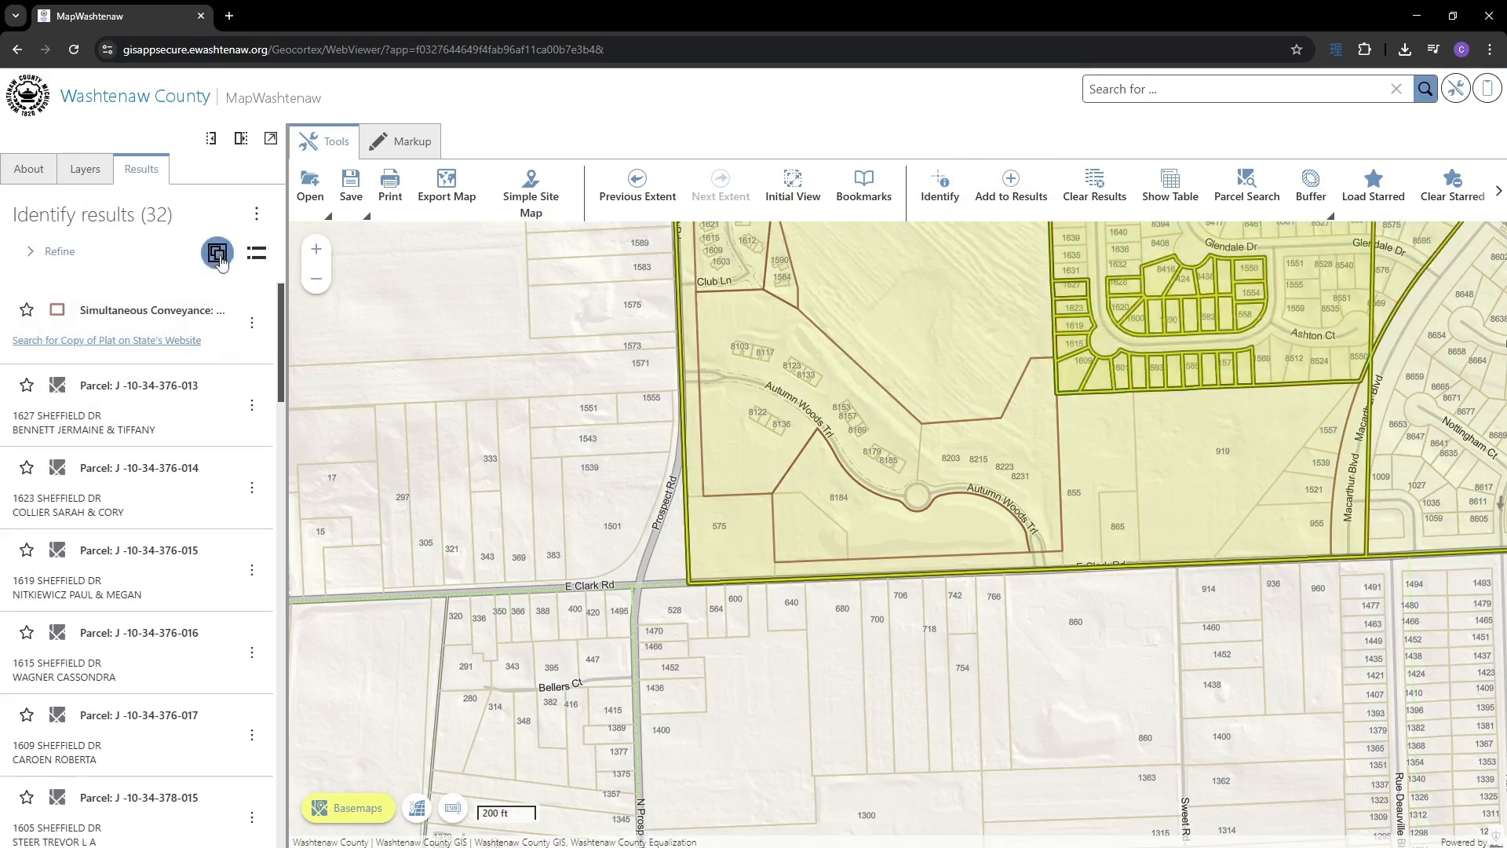
pyautogui.click(217, 255)
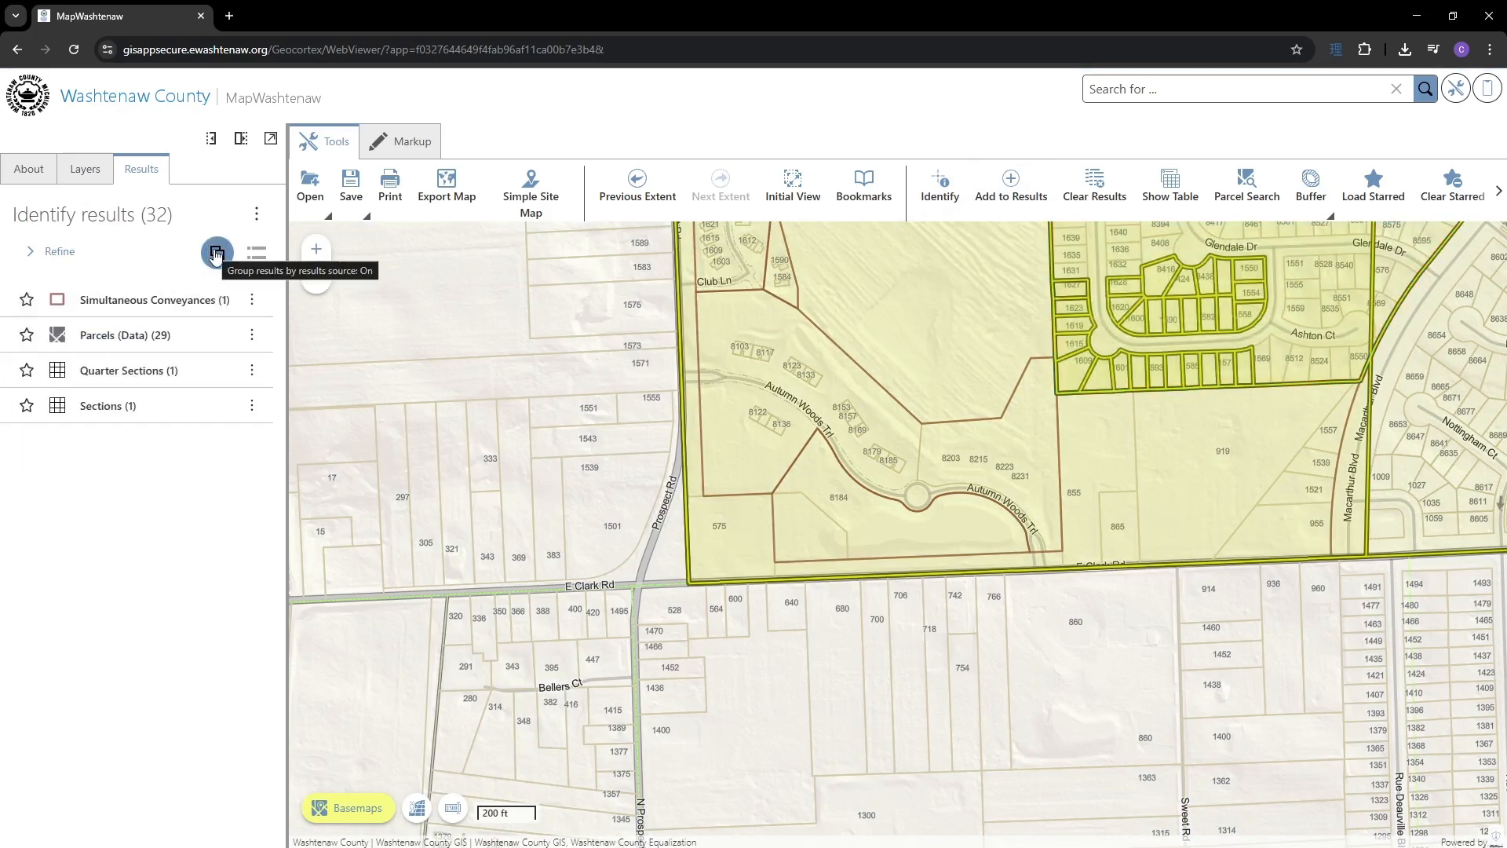
pyautogui.click(217, 255)
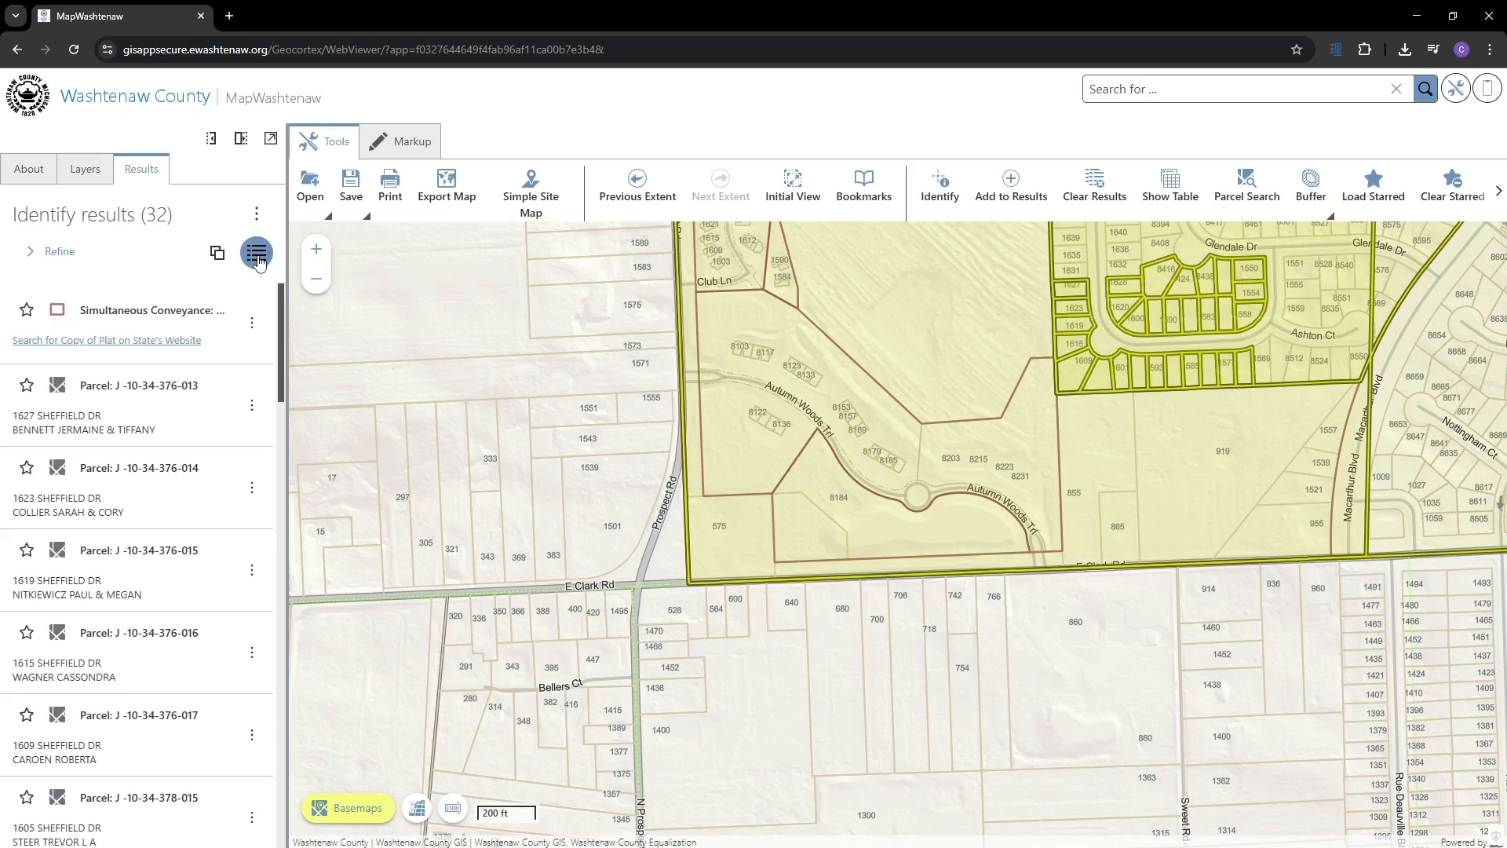
pyautogui.scroll(-6, 213, 384)
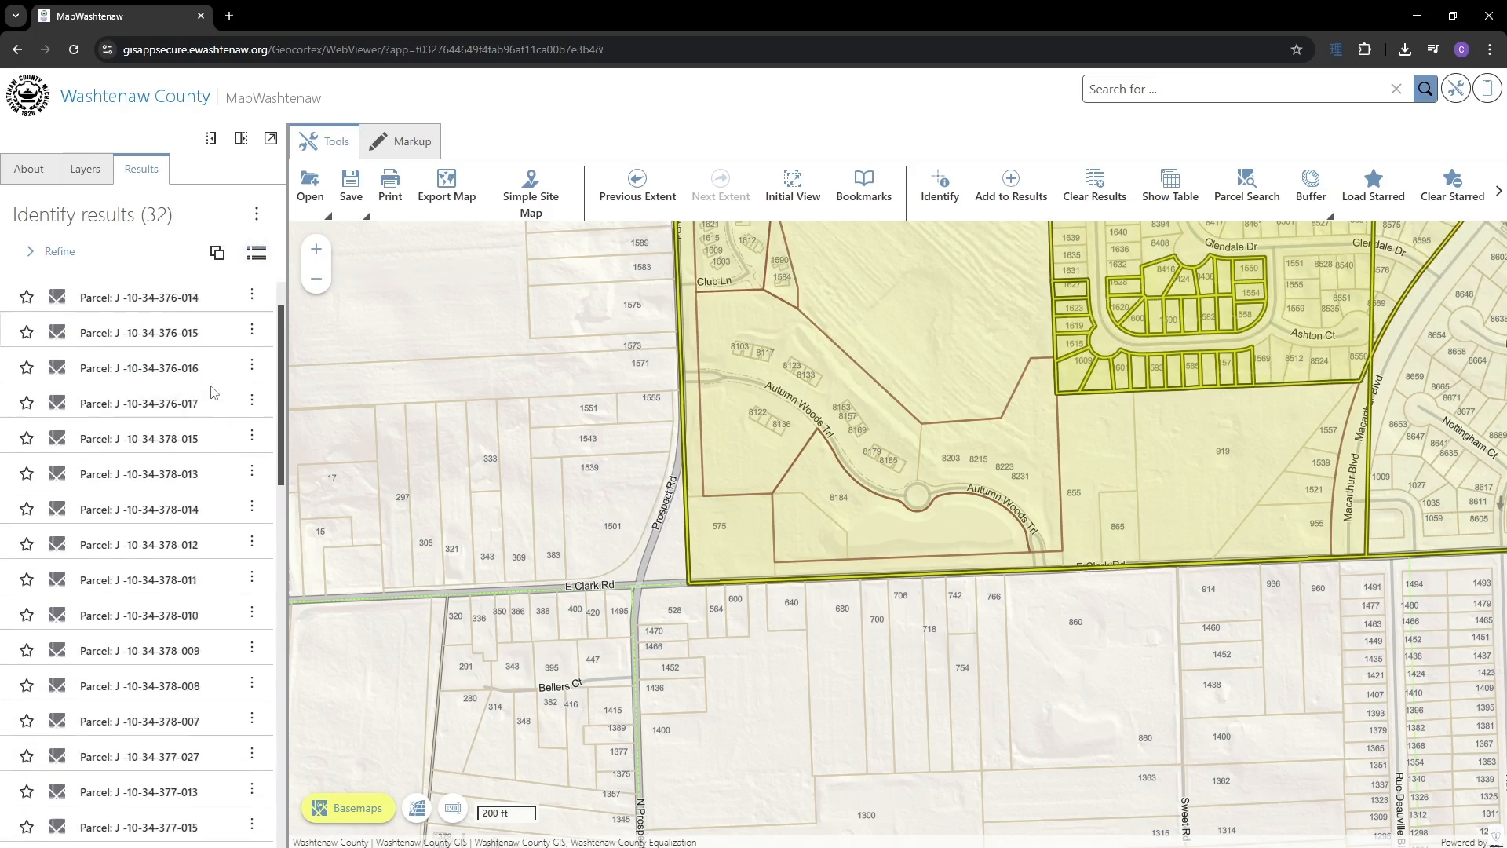
pyautogui.scroll(6, 213, 389)
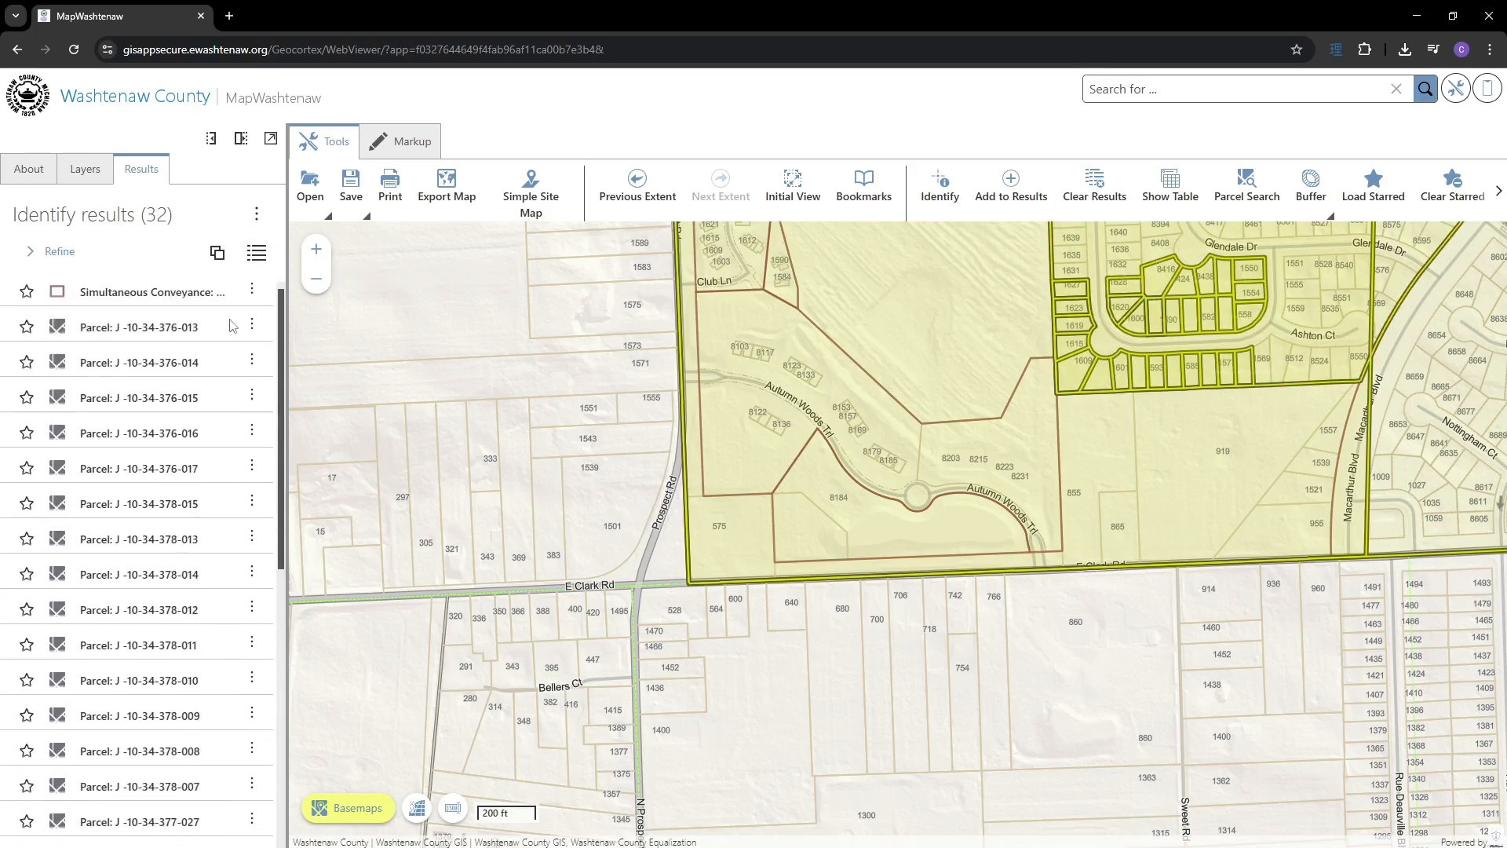
# - Show the results as cards with addresses and owners, and open the Refine source list
pyautogui.click(258, 259)
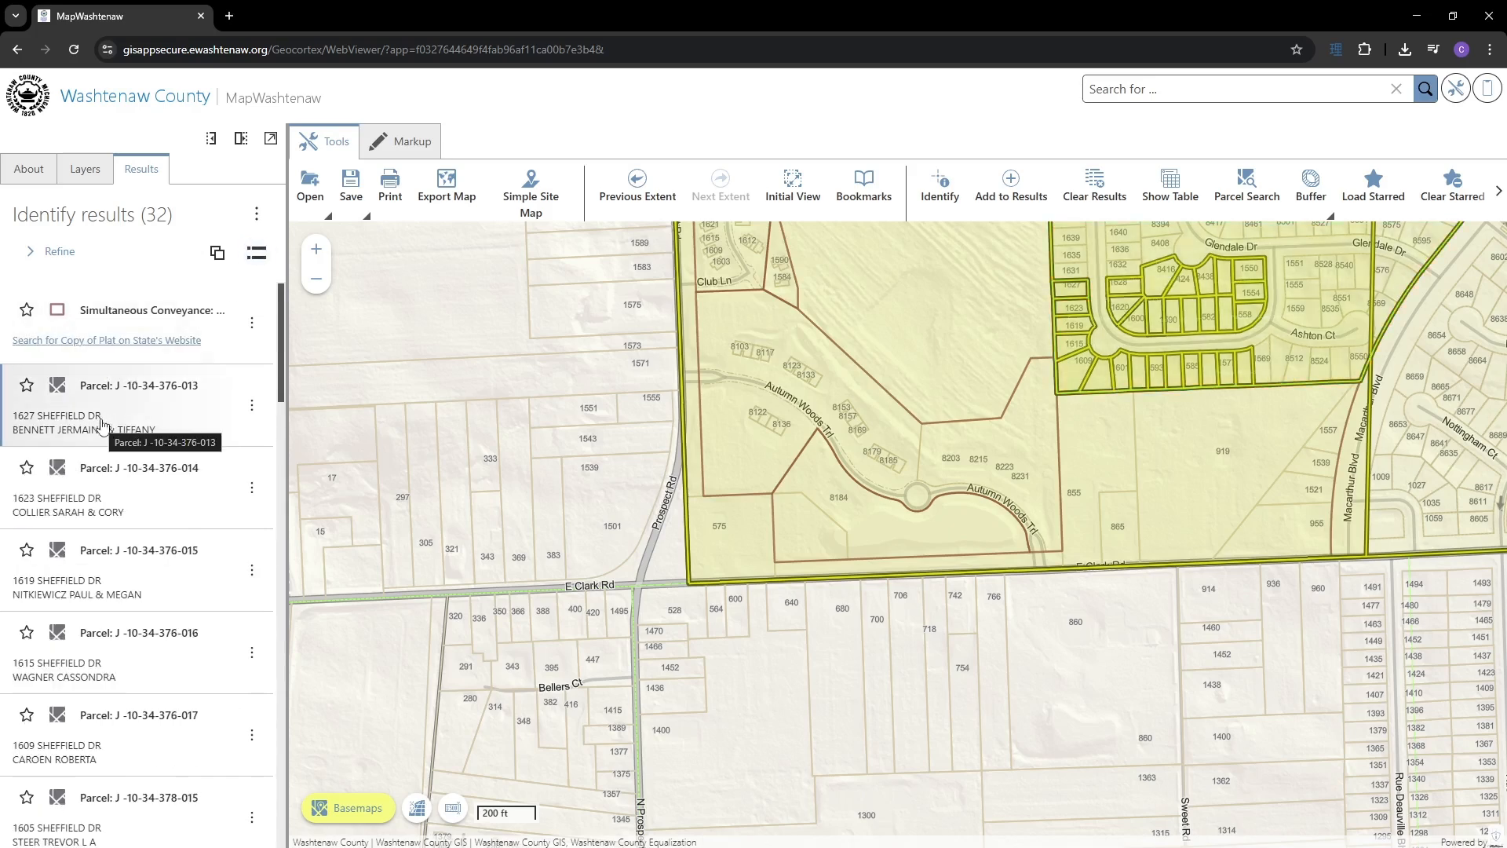
pyautogui.click(65, 254)
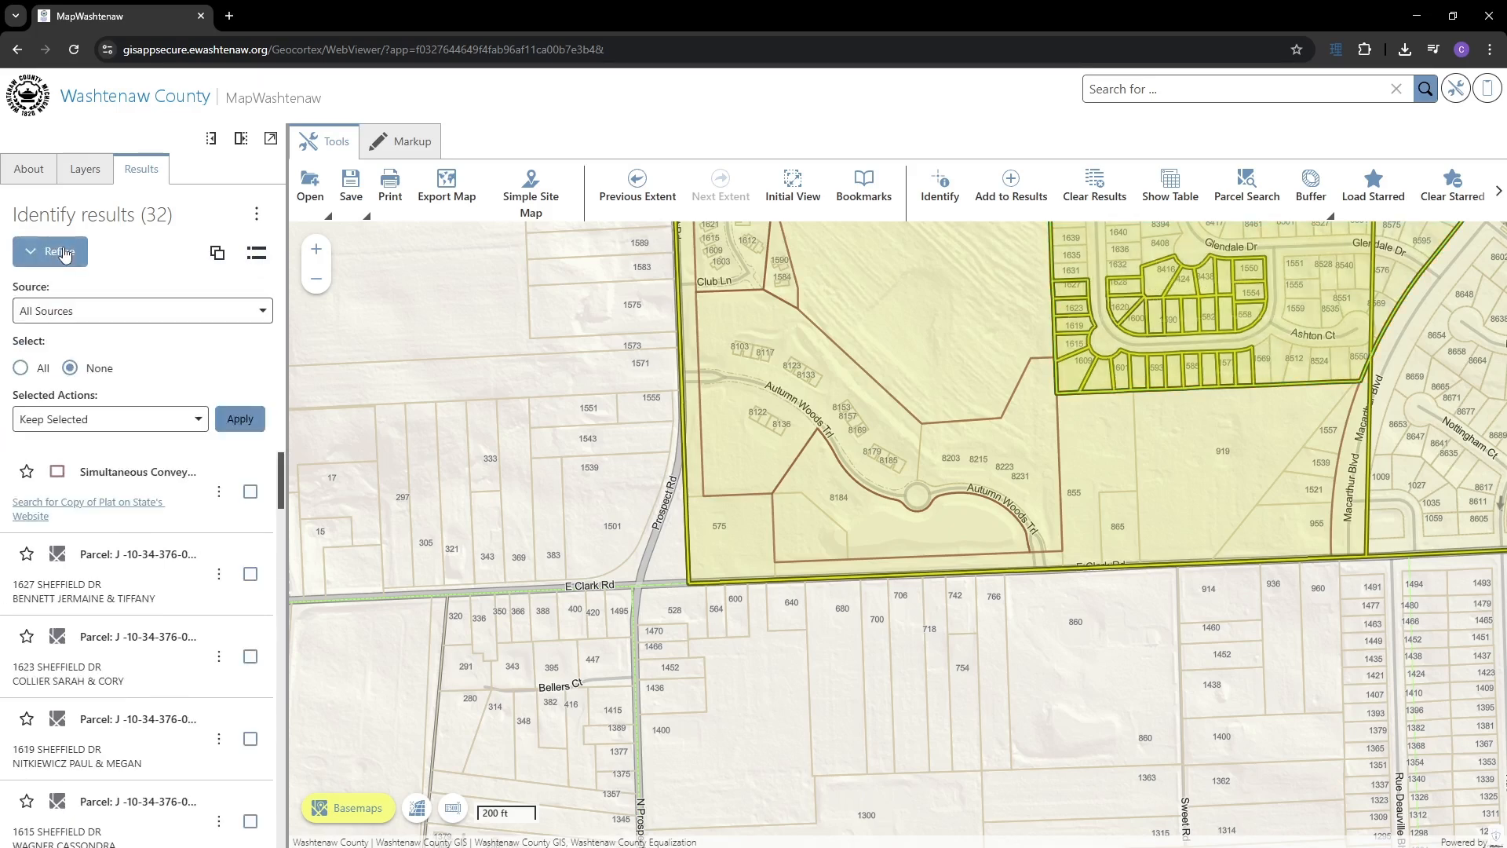
pyautogui.click(228, 314)
# - Filter to Simultaneous Conveyances, select all, and remove the conveyance result
pyautogui.click(167, 357)
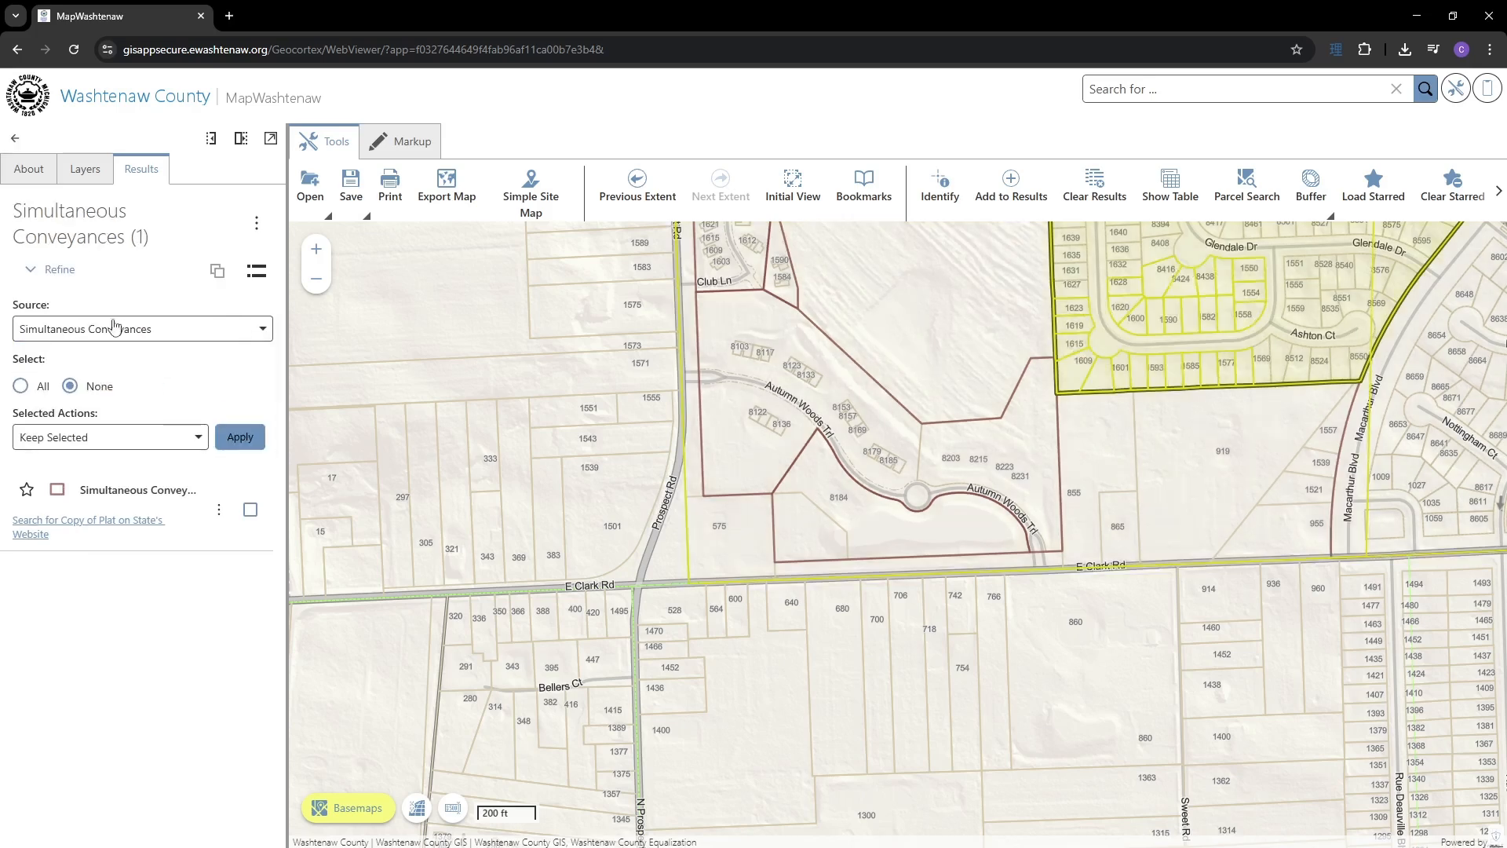
pyautogui.click(21, 386)
pyautogui.click(128, 438)
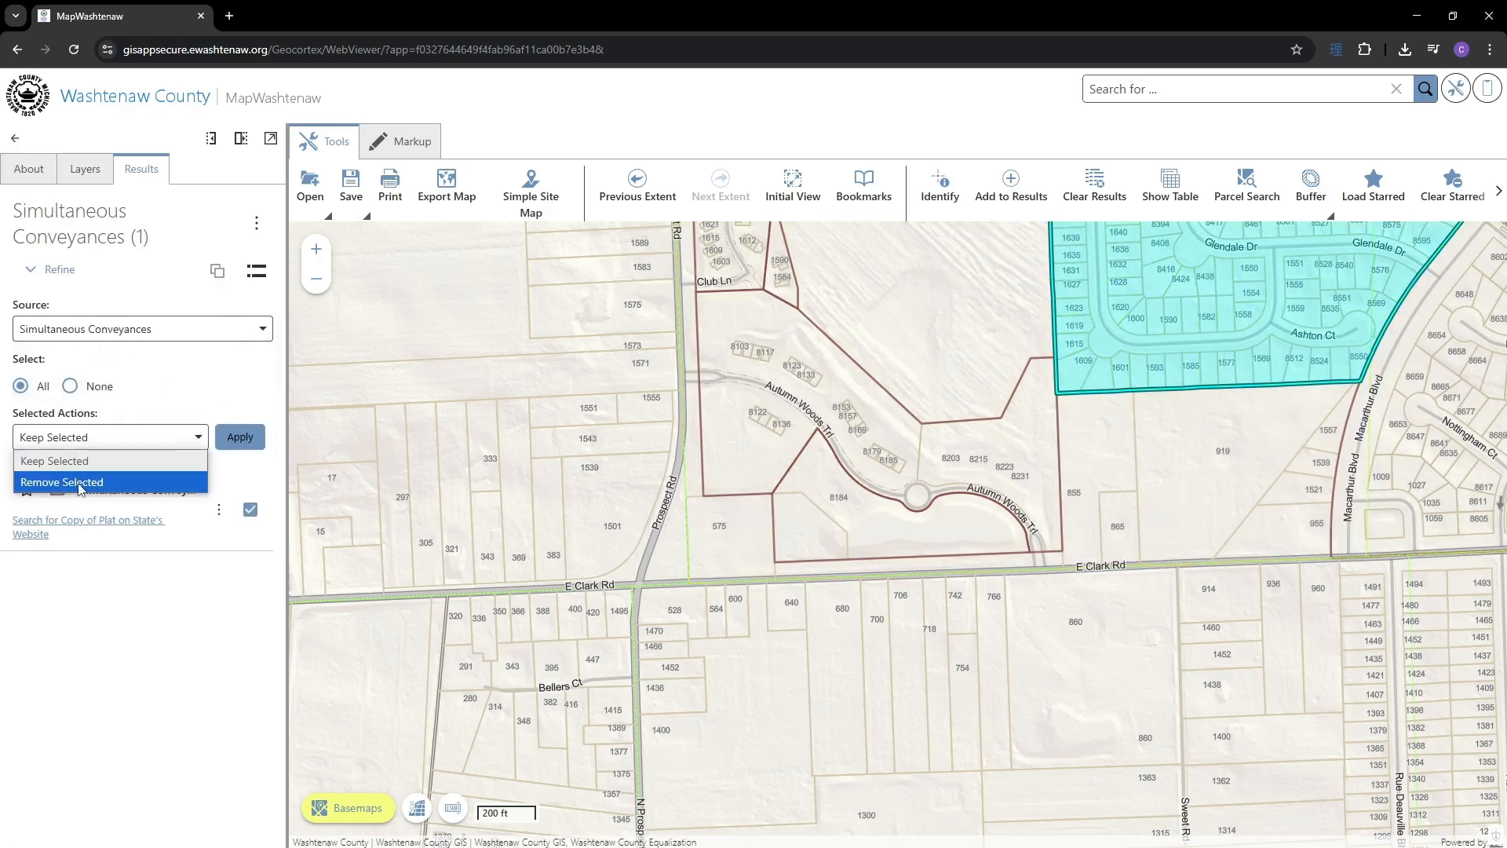
pyautogui.click(83, 481)
pyautogui.click(240, 437)
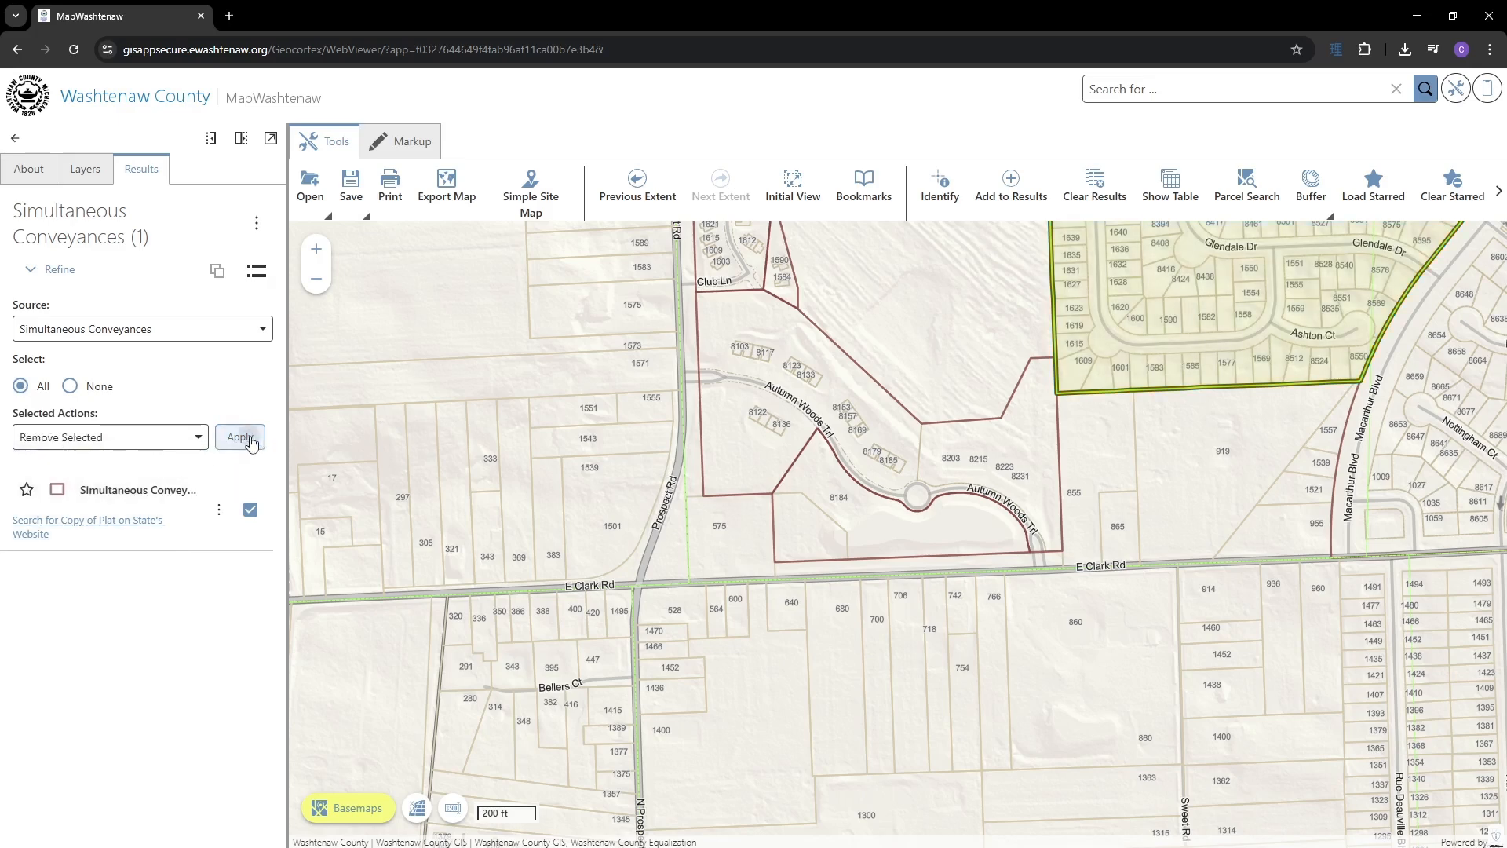
pyautogui.click(160, 318)
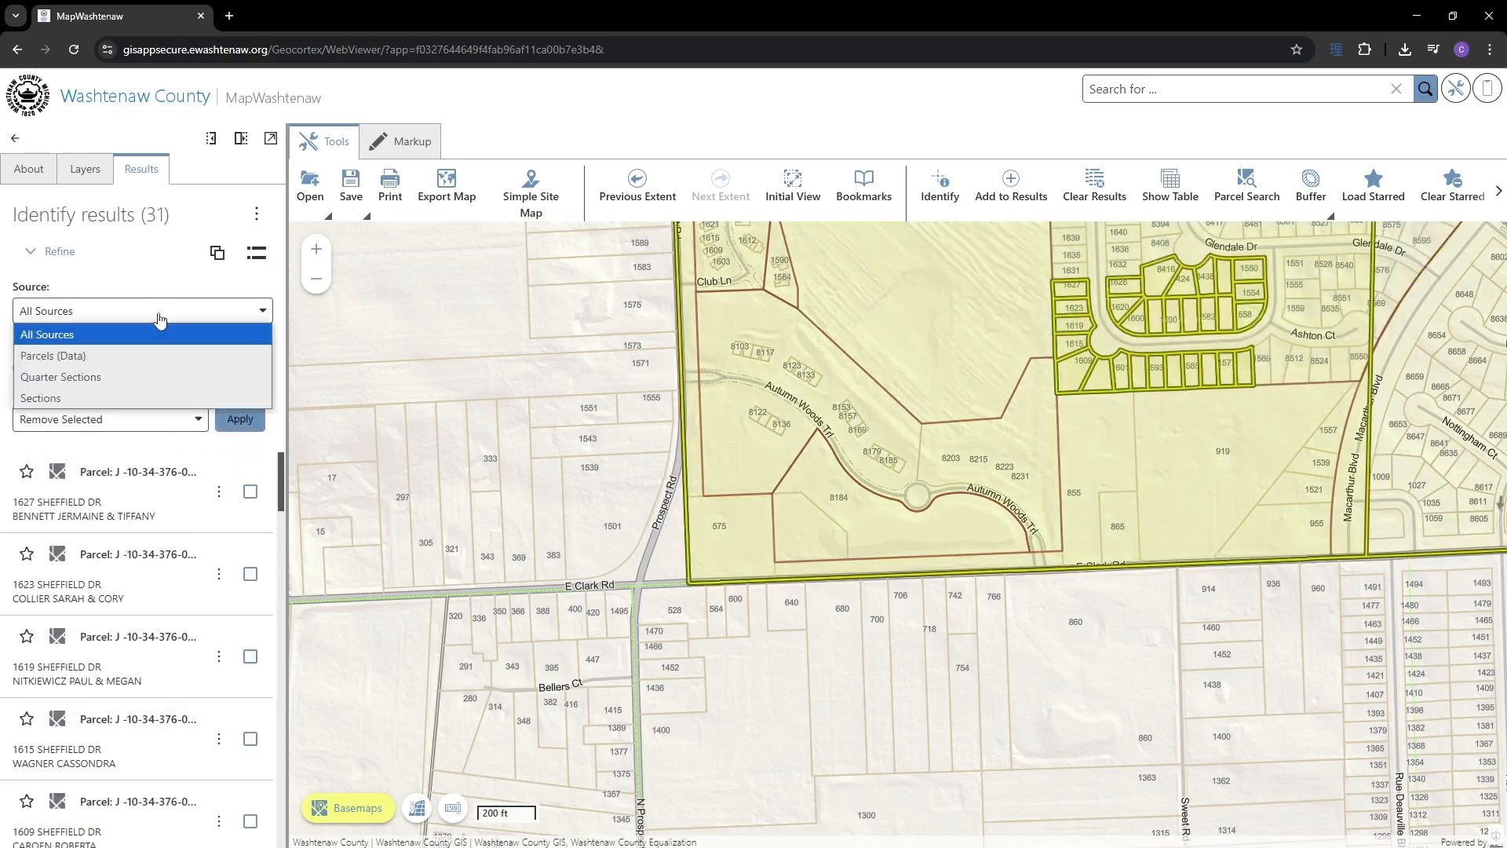
pyautogui.click(87, 358)
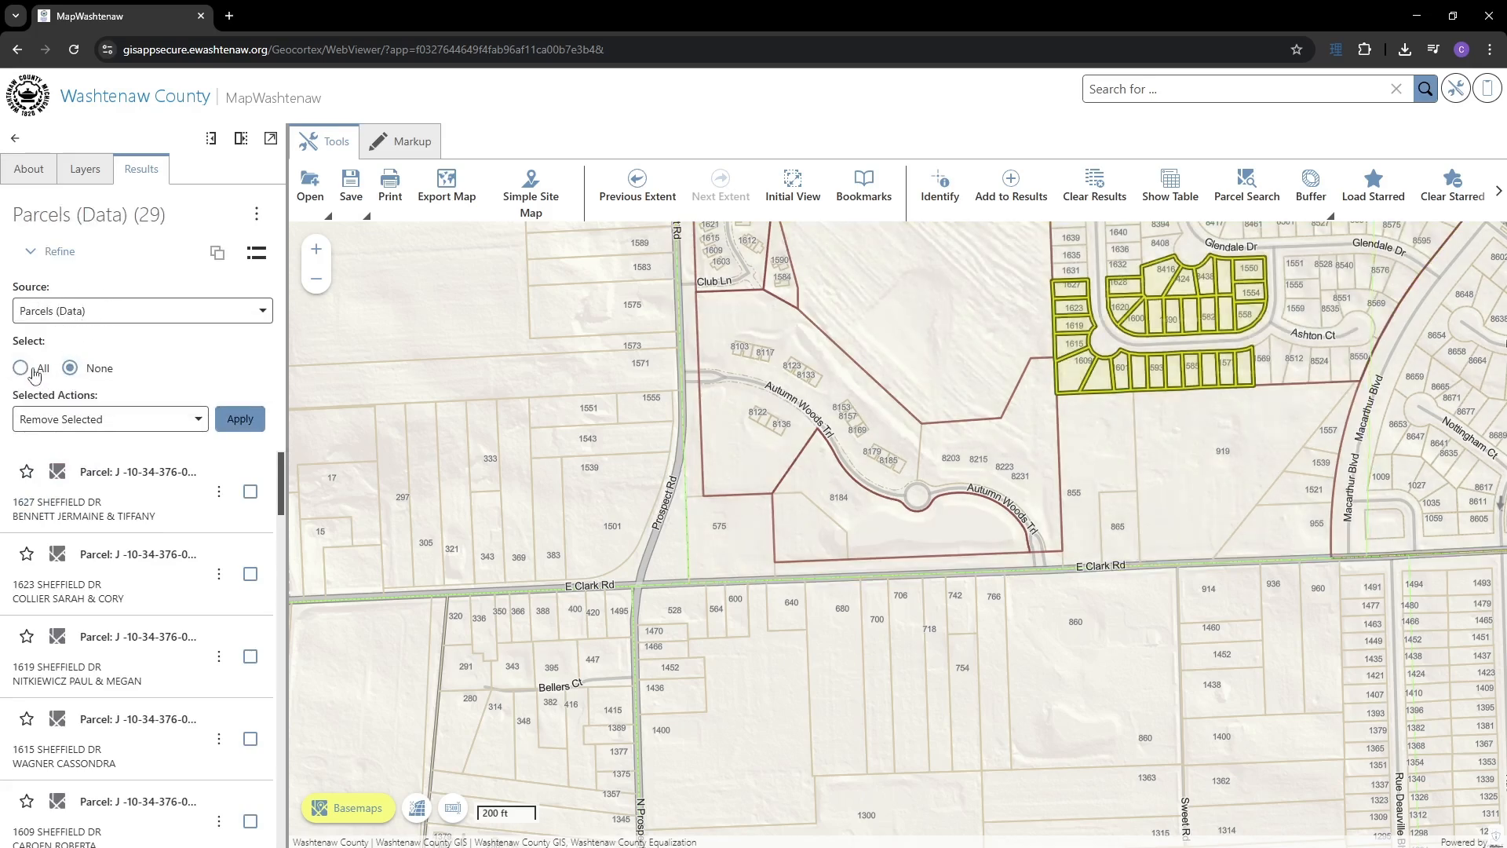
pyautogui.click(250, 491)
pyautogui.click(250, 573)
pyautogui.click(250, 656)
pyautogui.click(250, 739)
pyautogui.click(248, 424)
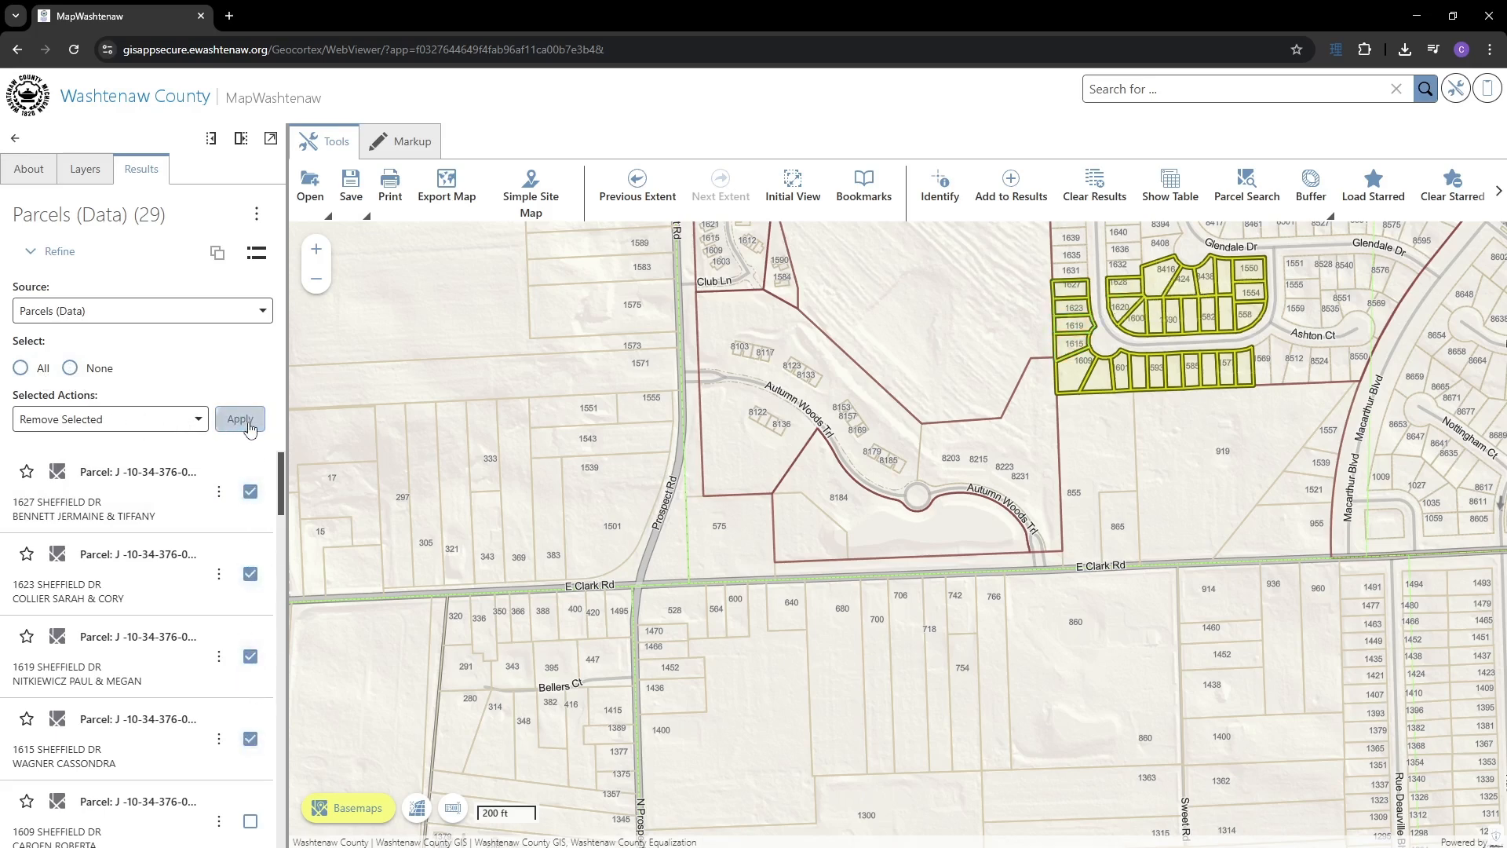
pyautogui.click(45, 372)
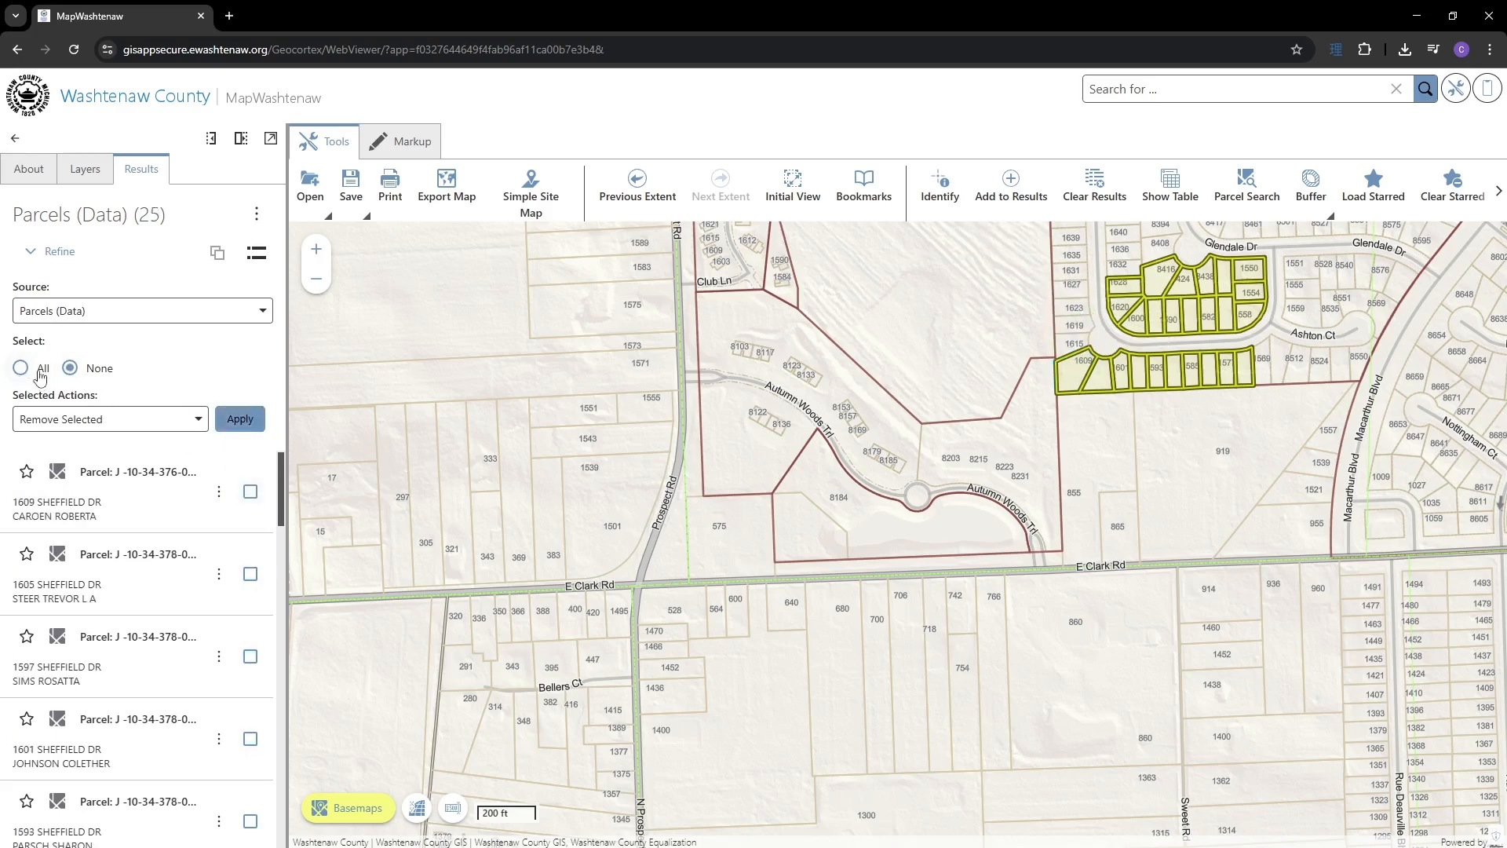
pyautogui.click(251, 491)
pyautogui.click(251, 576)
pyautogui.click(252, 658)
pyautogui.click(250, 740)
pyautogui.click(244, 424)
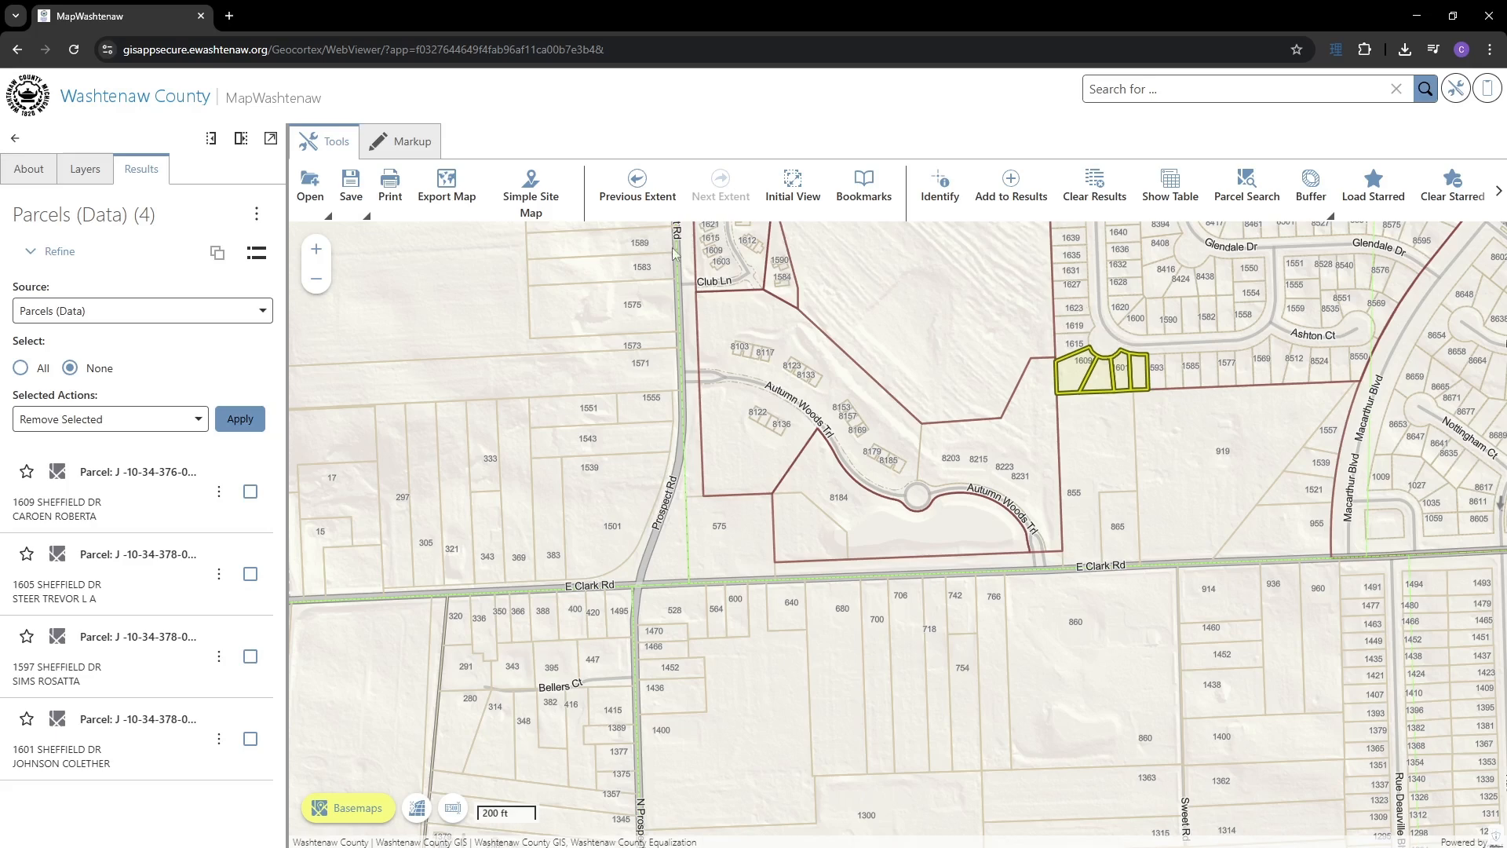
pyautogui.click(37, 252)
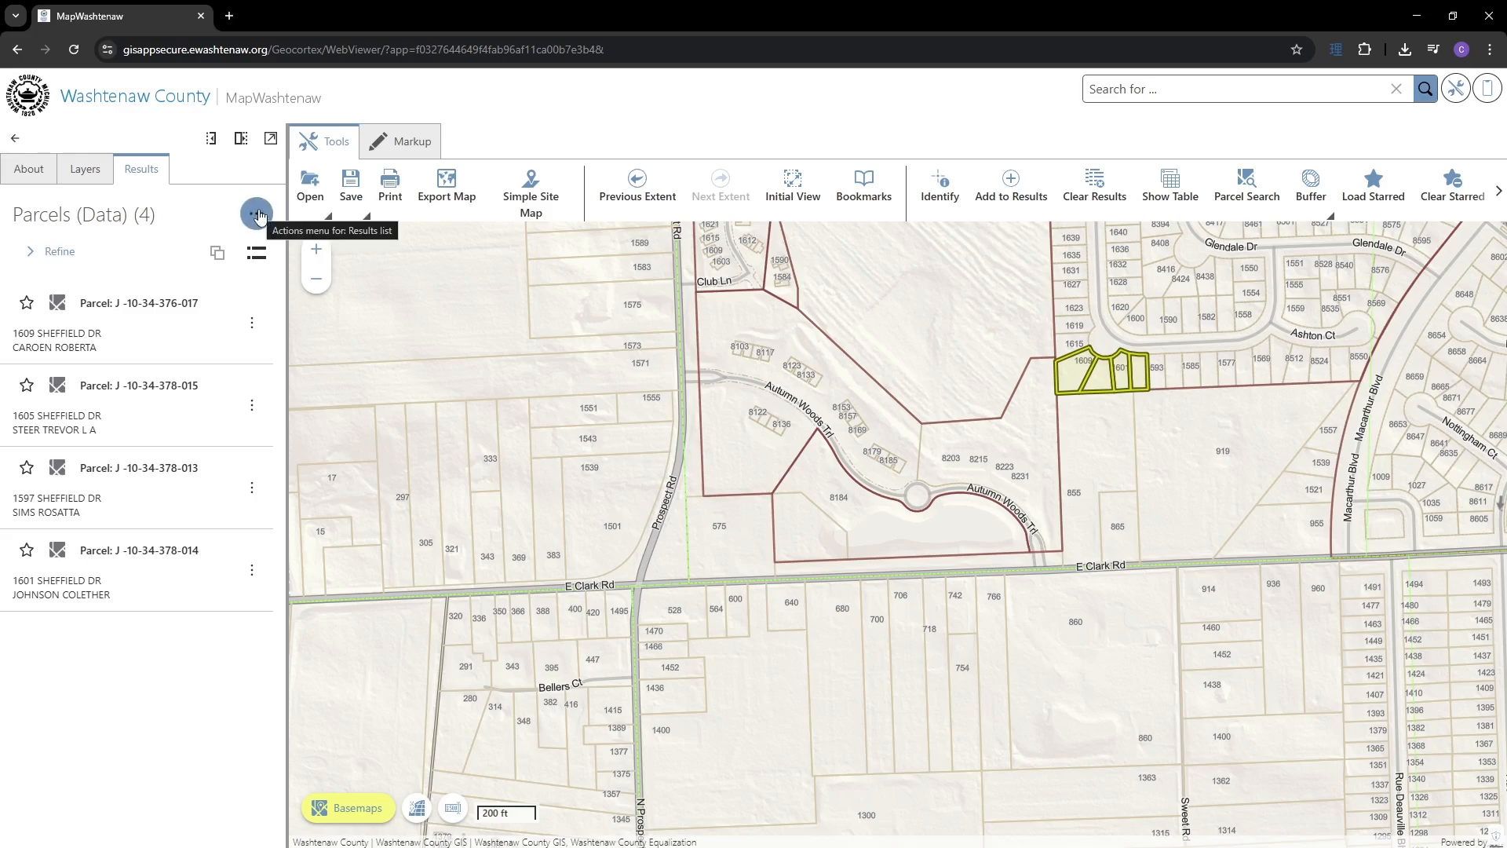
pyautogui.click(258, 213)
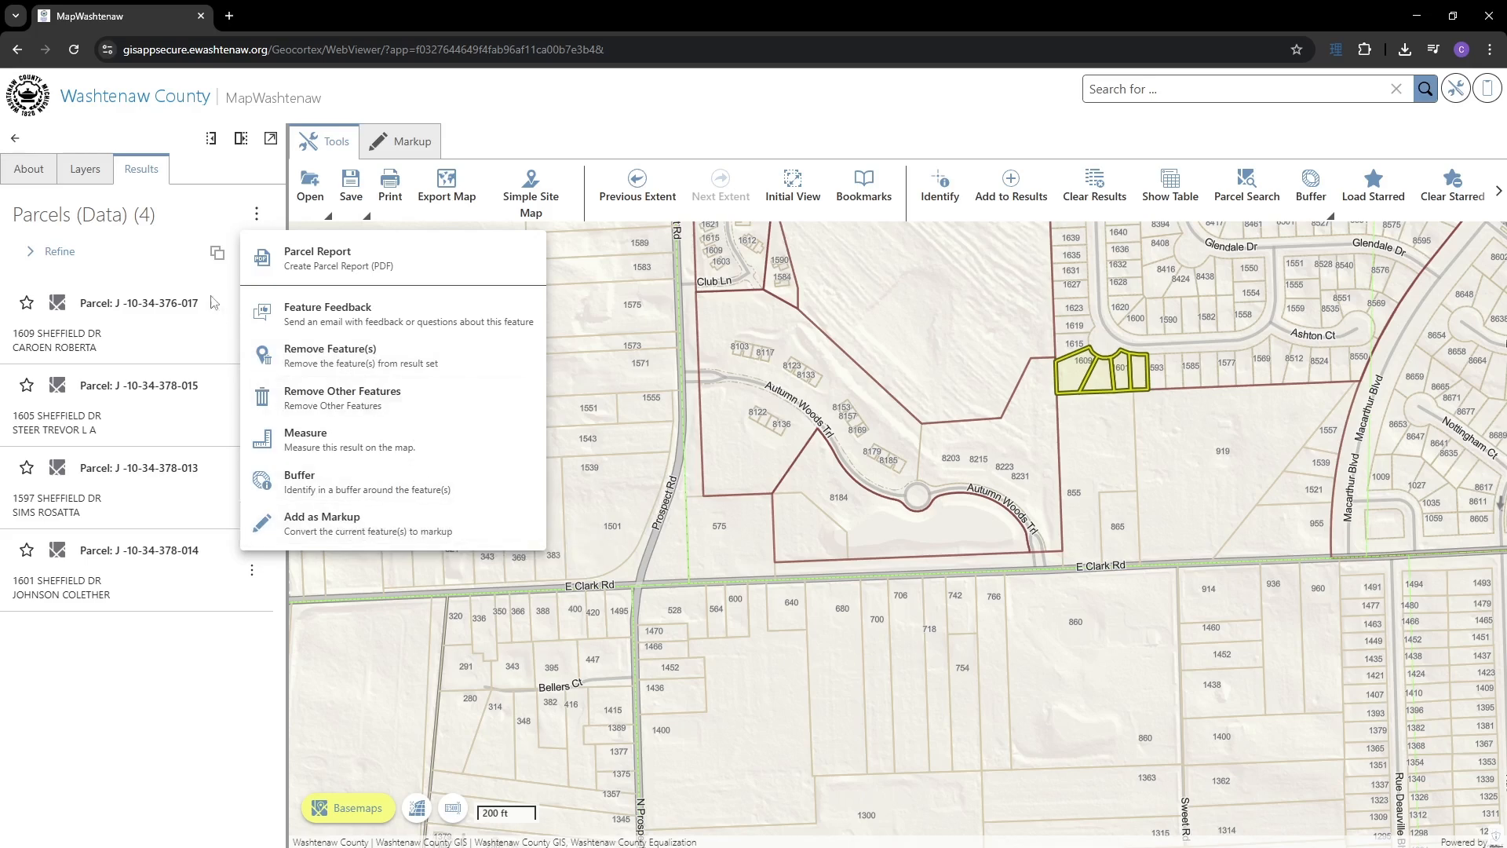
pyautogui.click(256, 214)
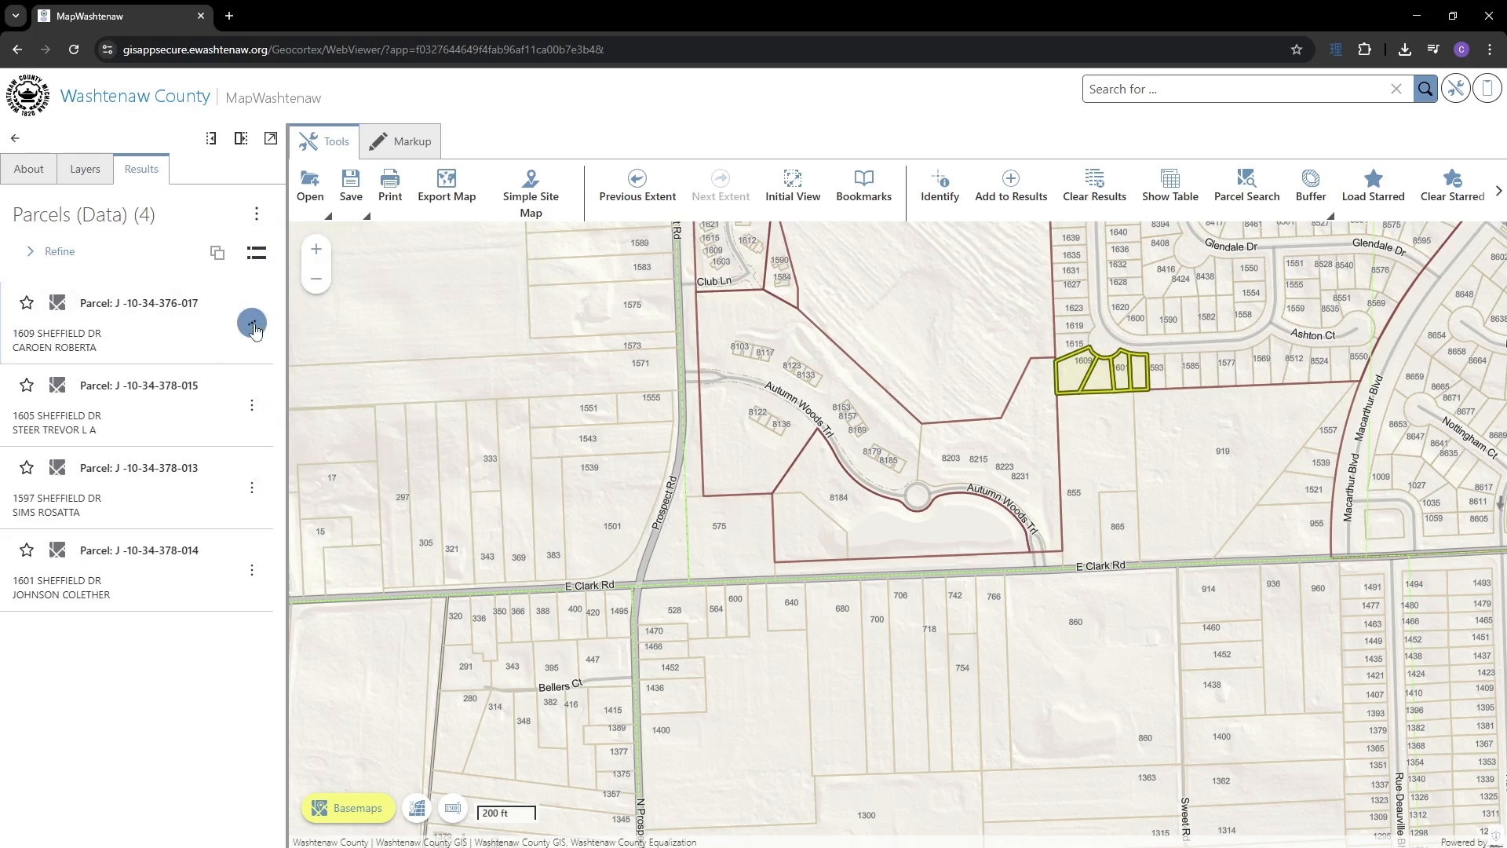
pyautogui.click(251, 323)
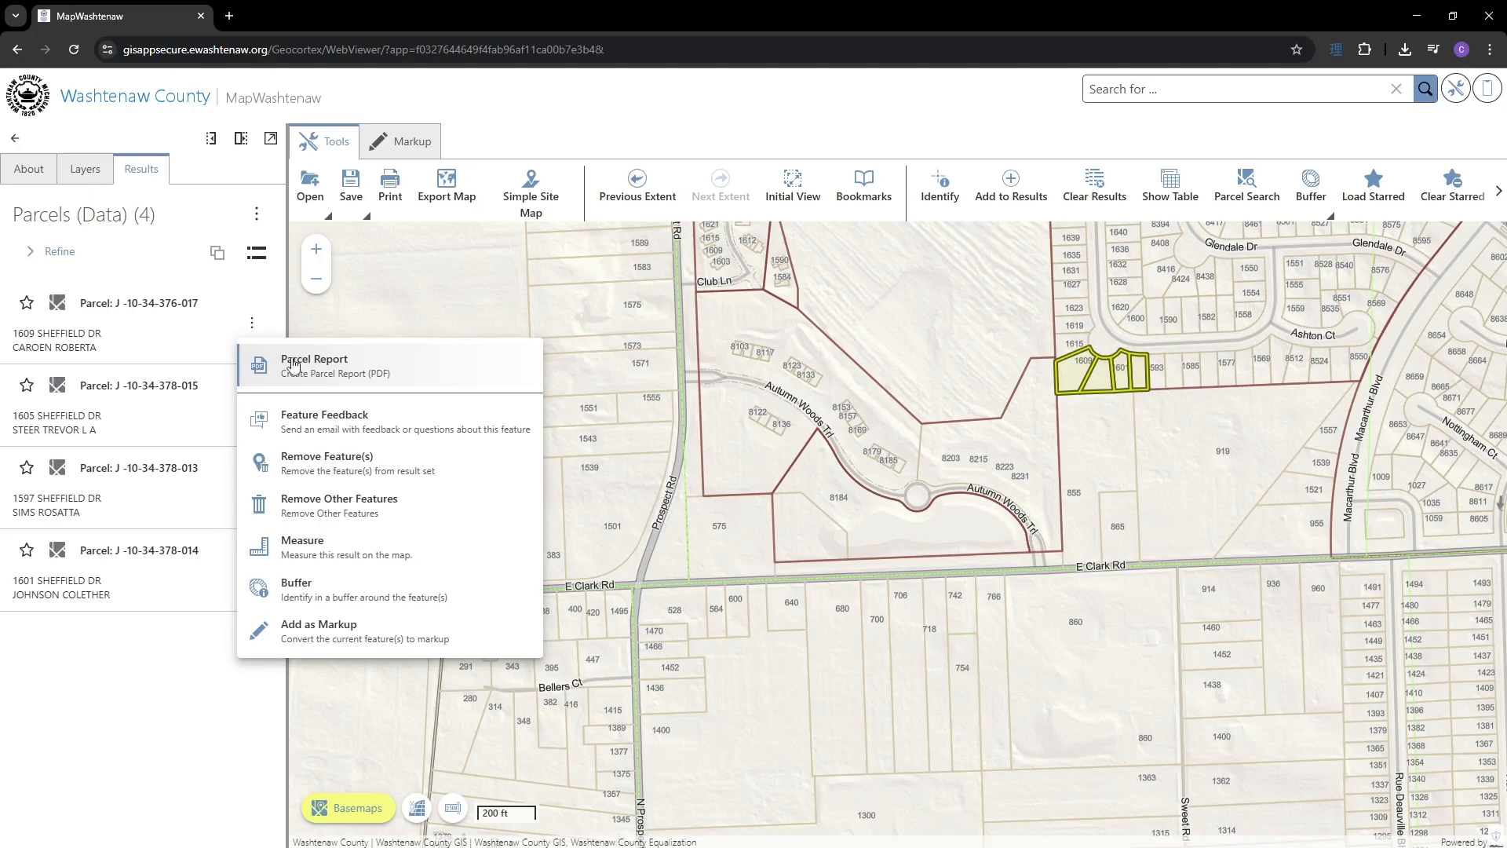
pyautogui.click(177, 264)
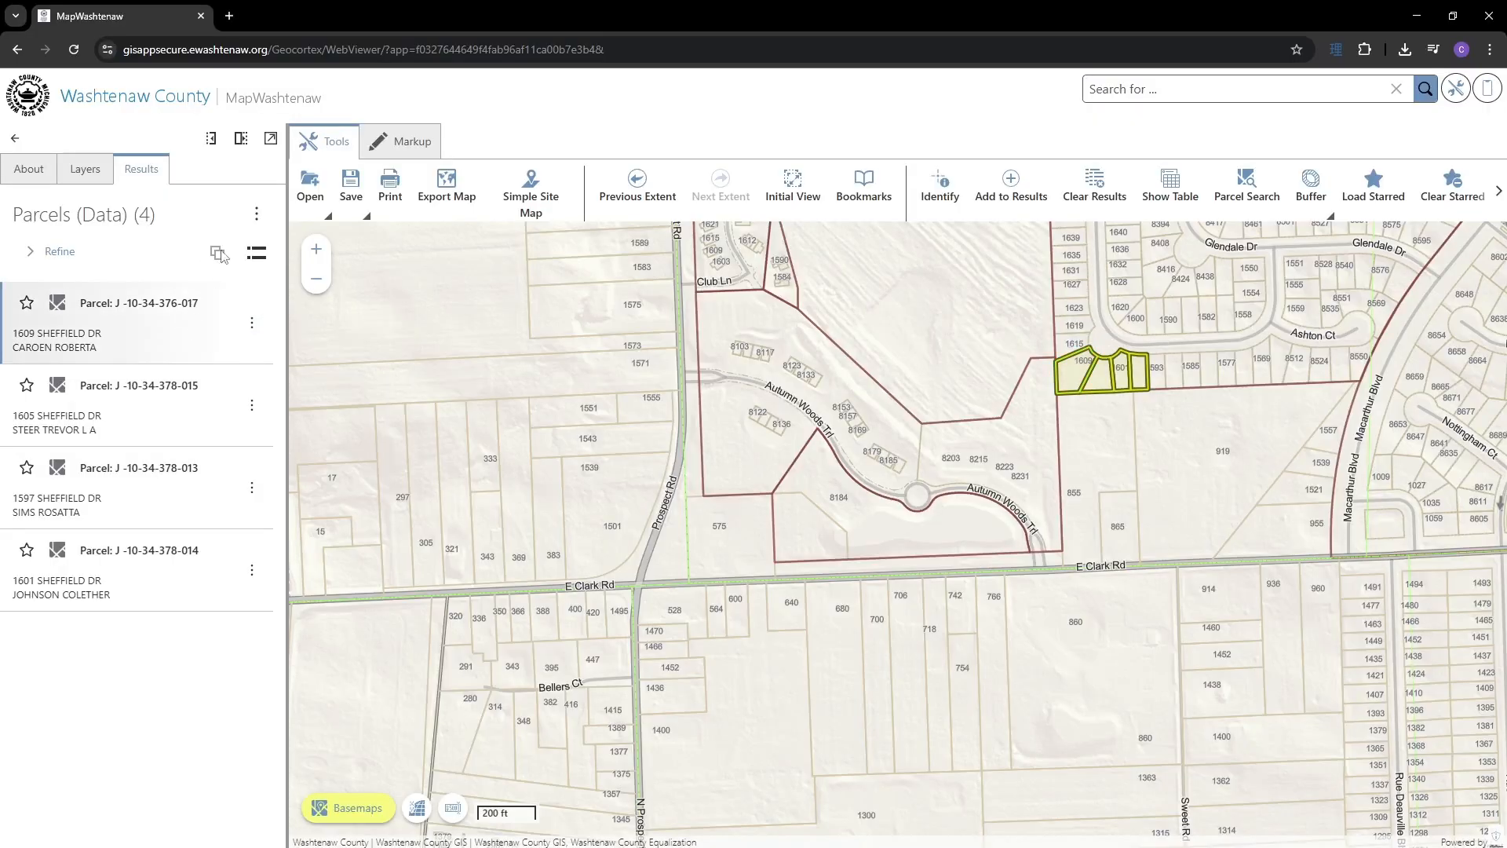
pyautogui.click(939, 185)
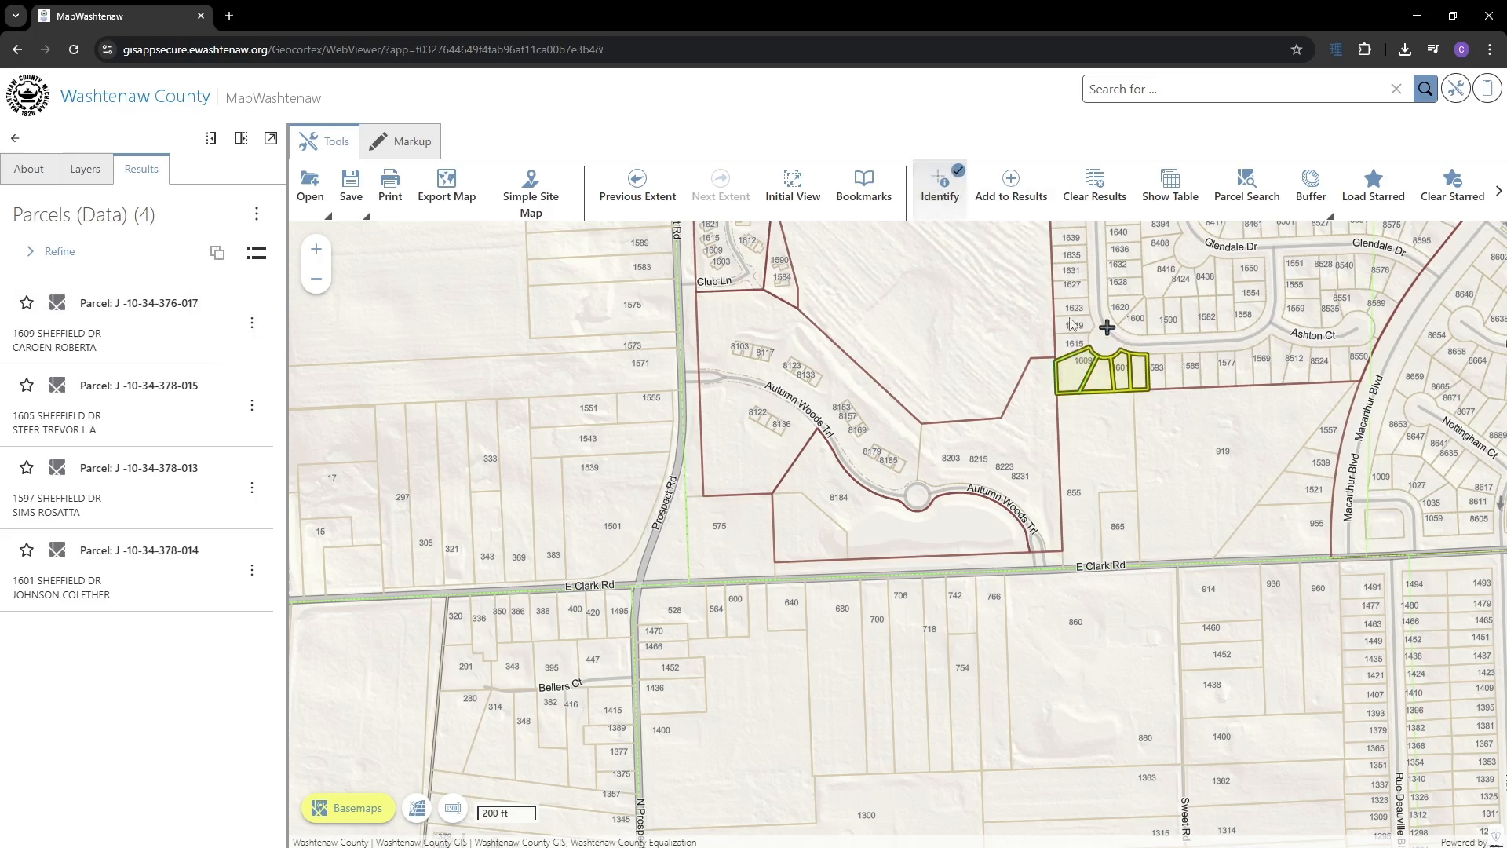
pyautogui.moveTo(1072, 324); pyautogui.dragTo(1160, 392)
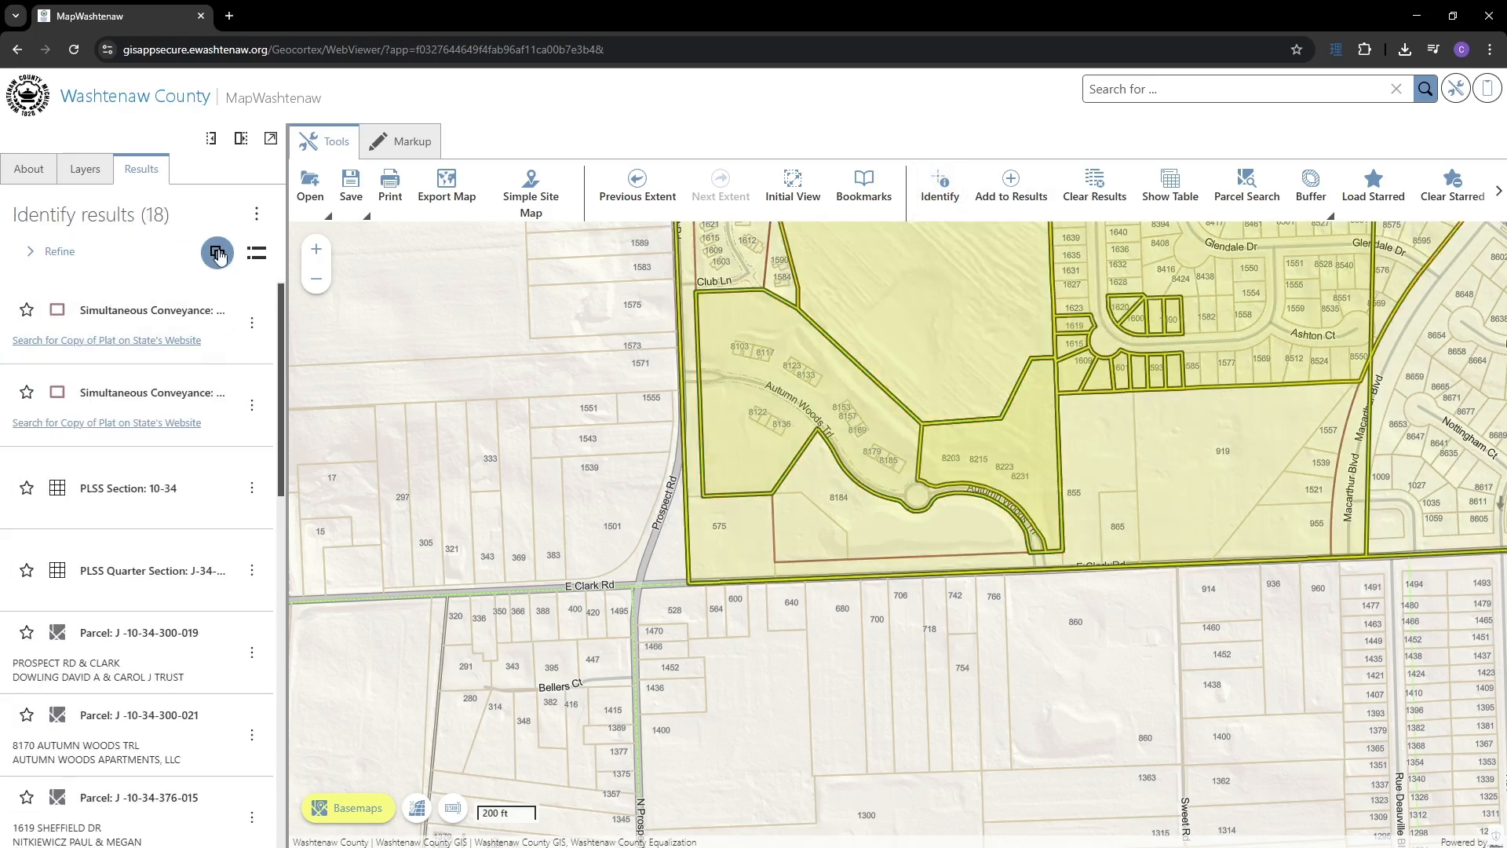
# - Group results by source and remove the Simultaneous Conveyances and Sections groups, leaving 14 parcels listed individually
pyautogui.click(218, 253)
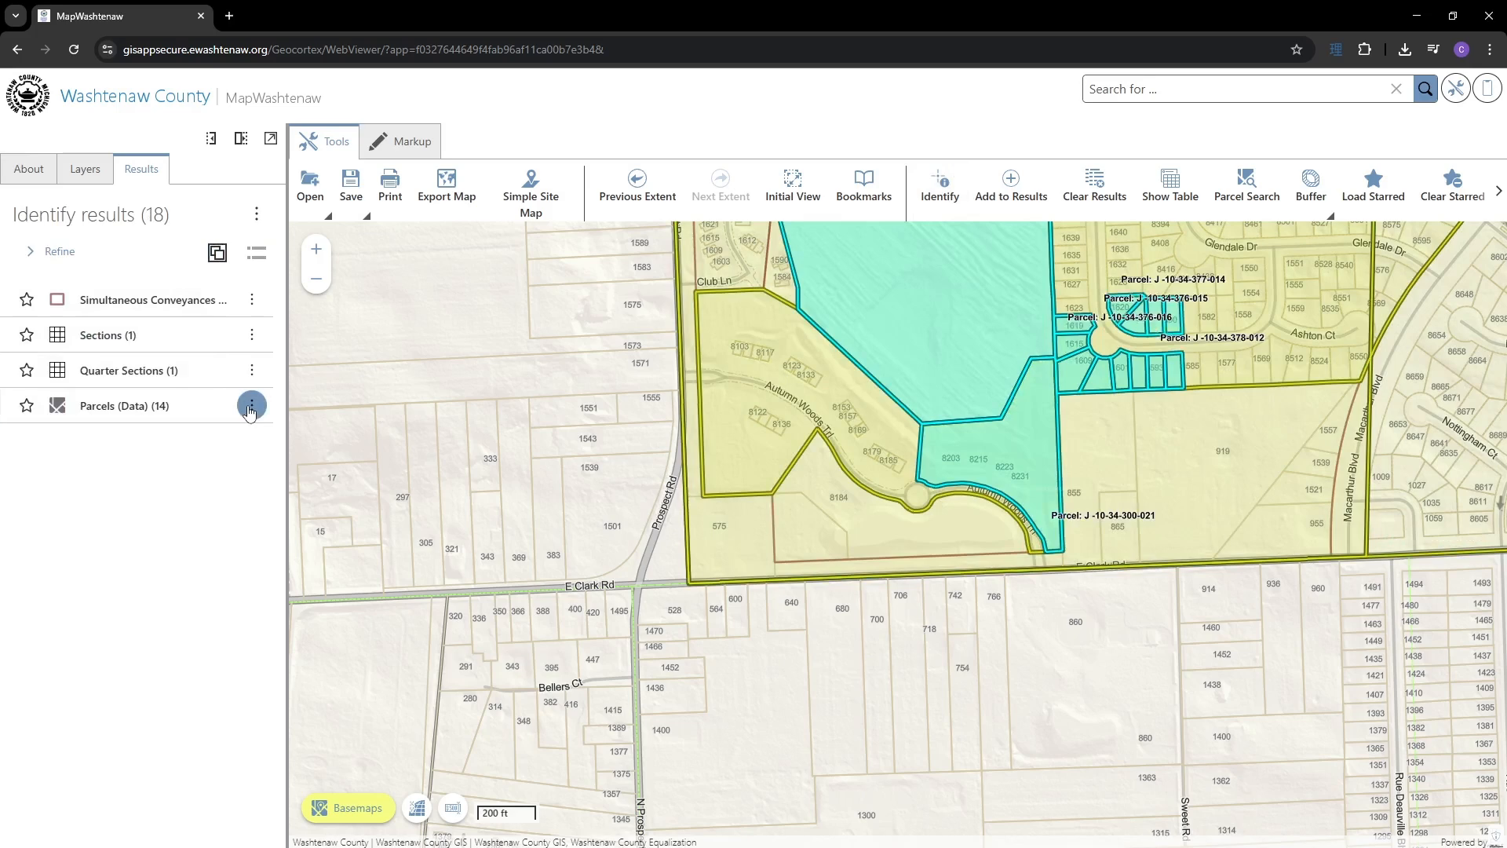
pyautogui.click(251, 406)
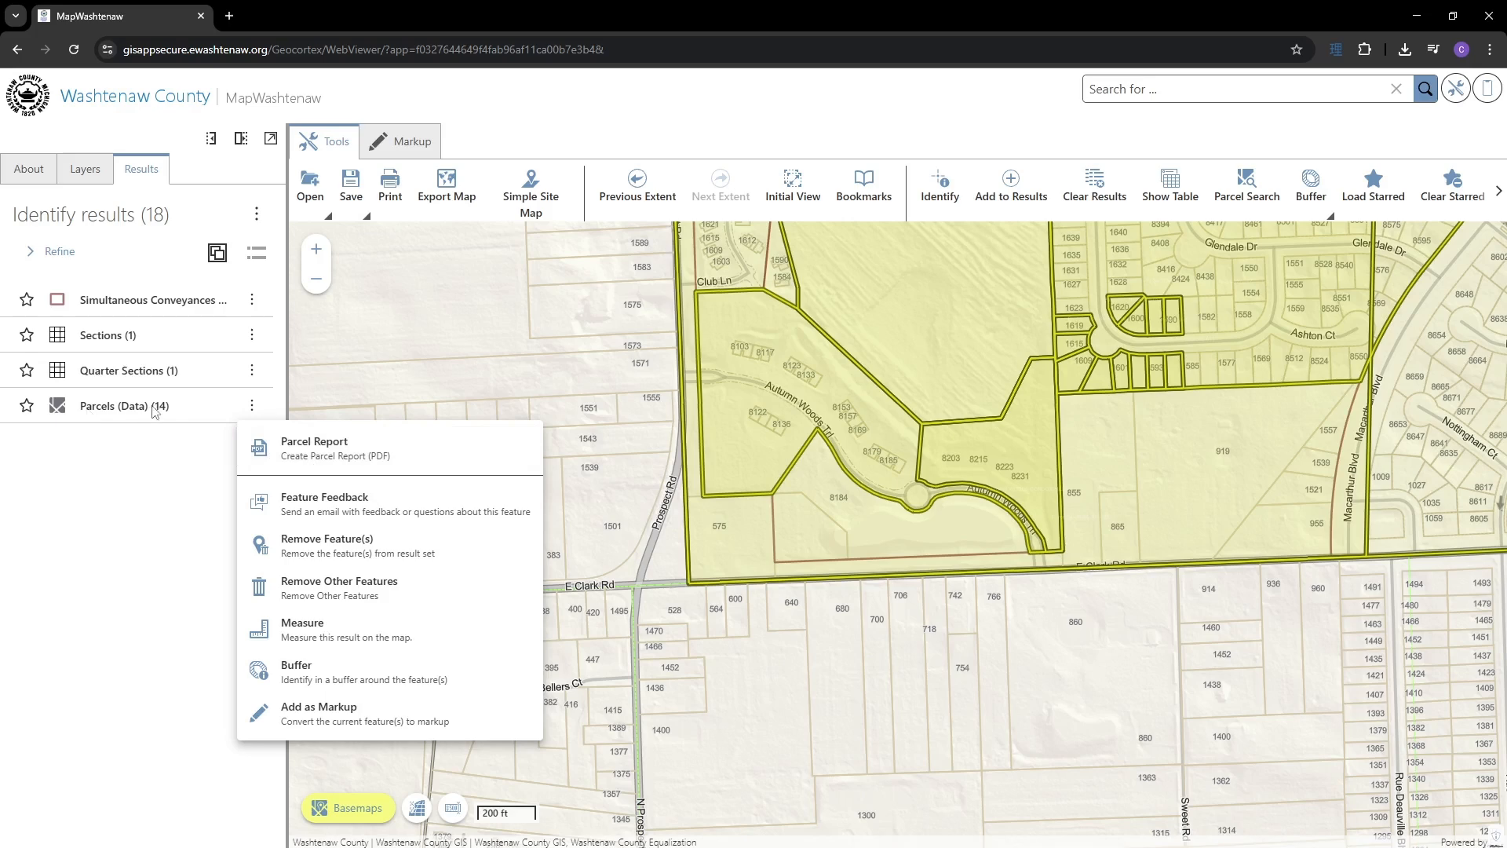
pyautogui.click(251, 301)
pyautogui.click(251, 301)
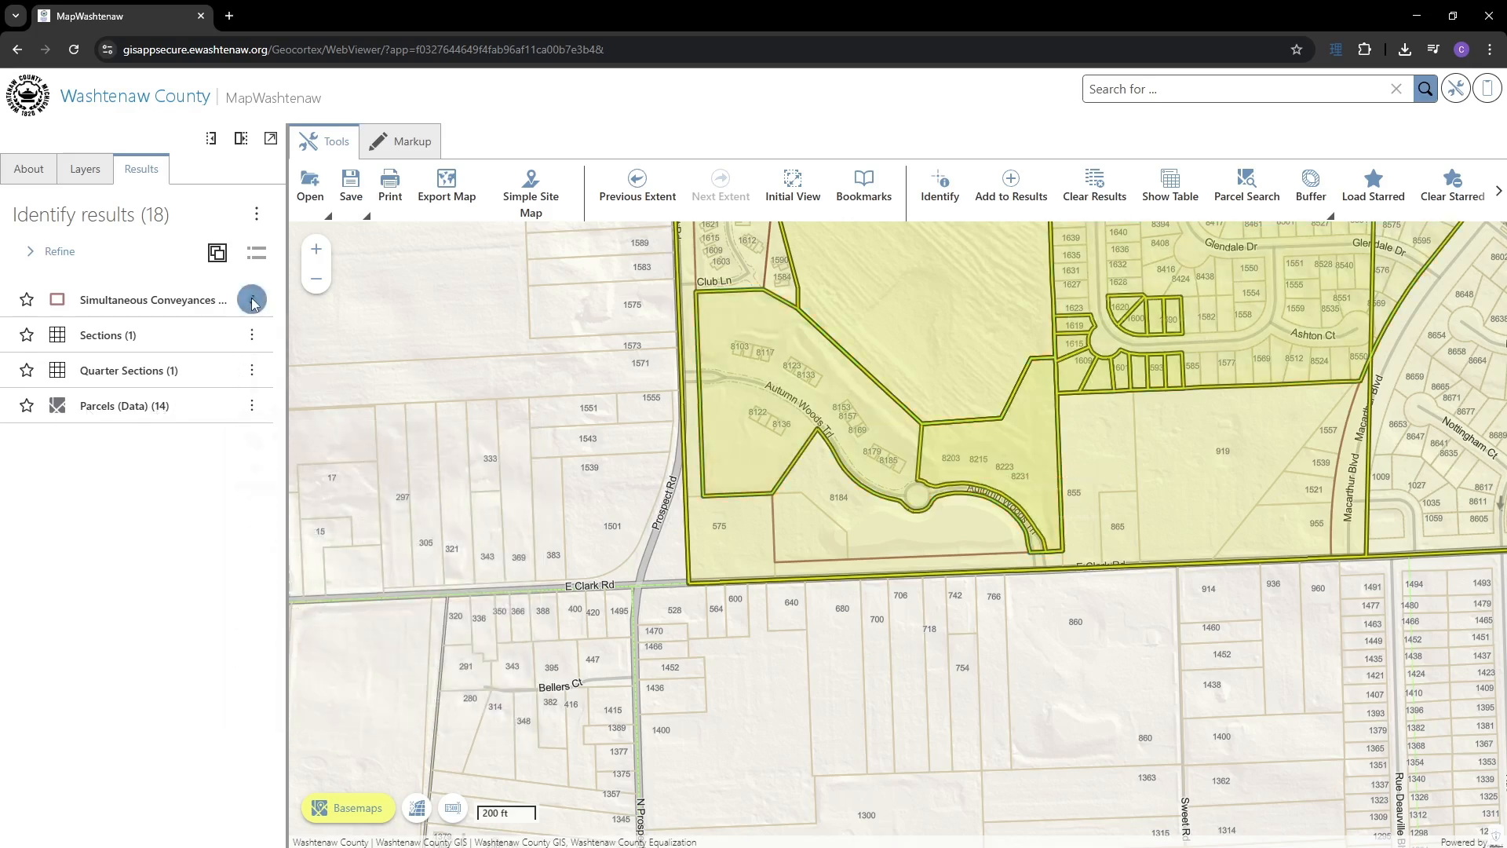
pyautogui.click(328, 384)
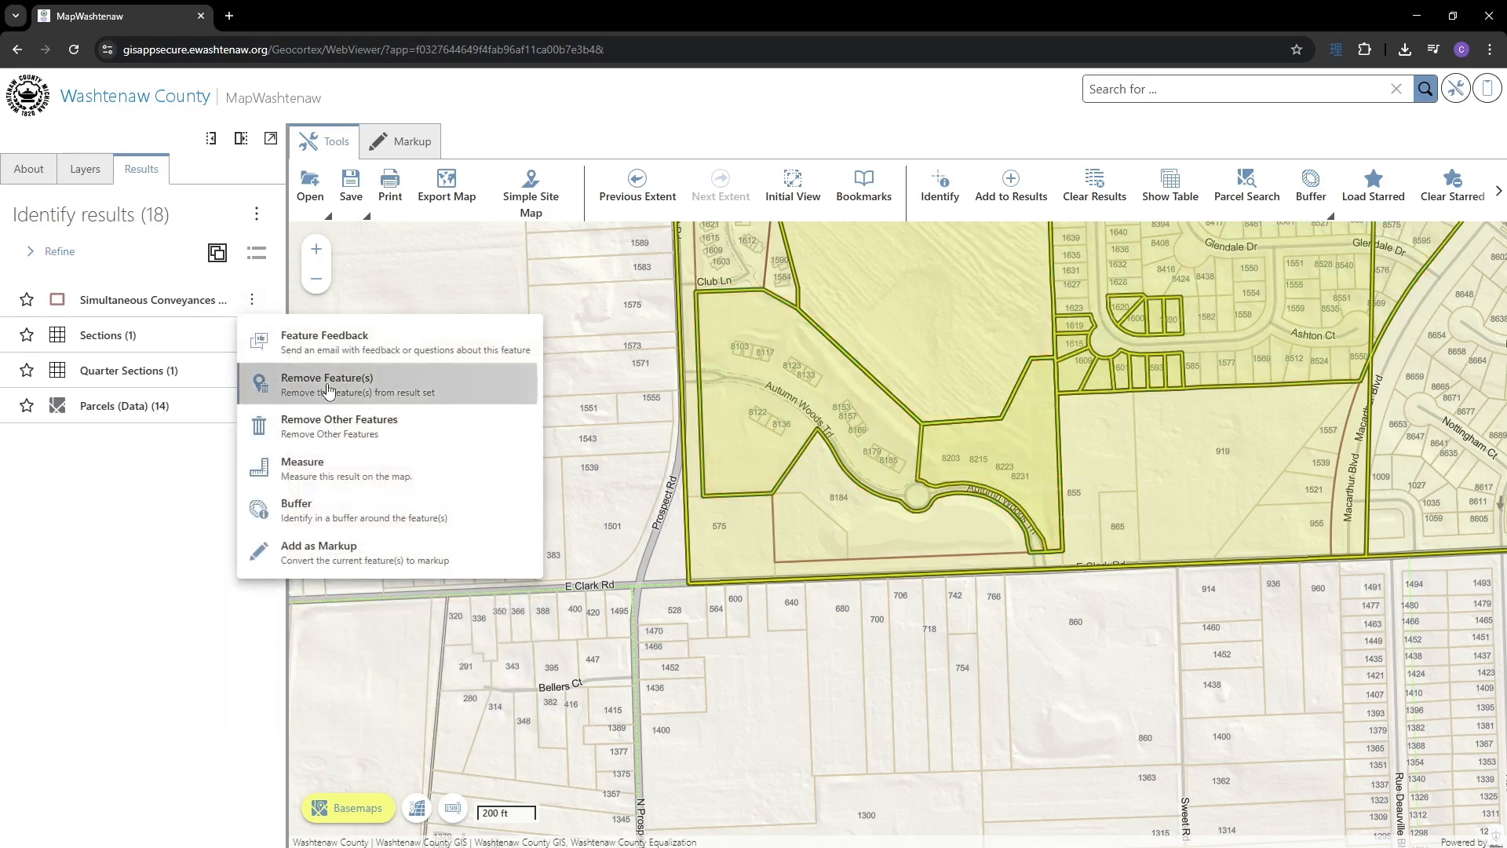
pyautogui.click(252, 299)
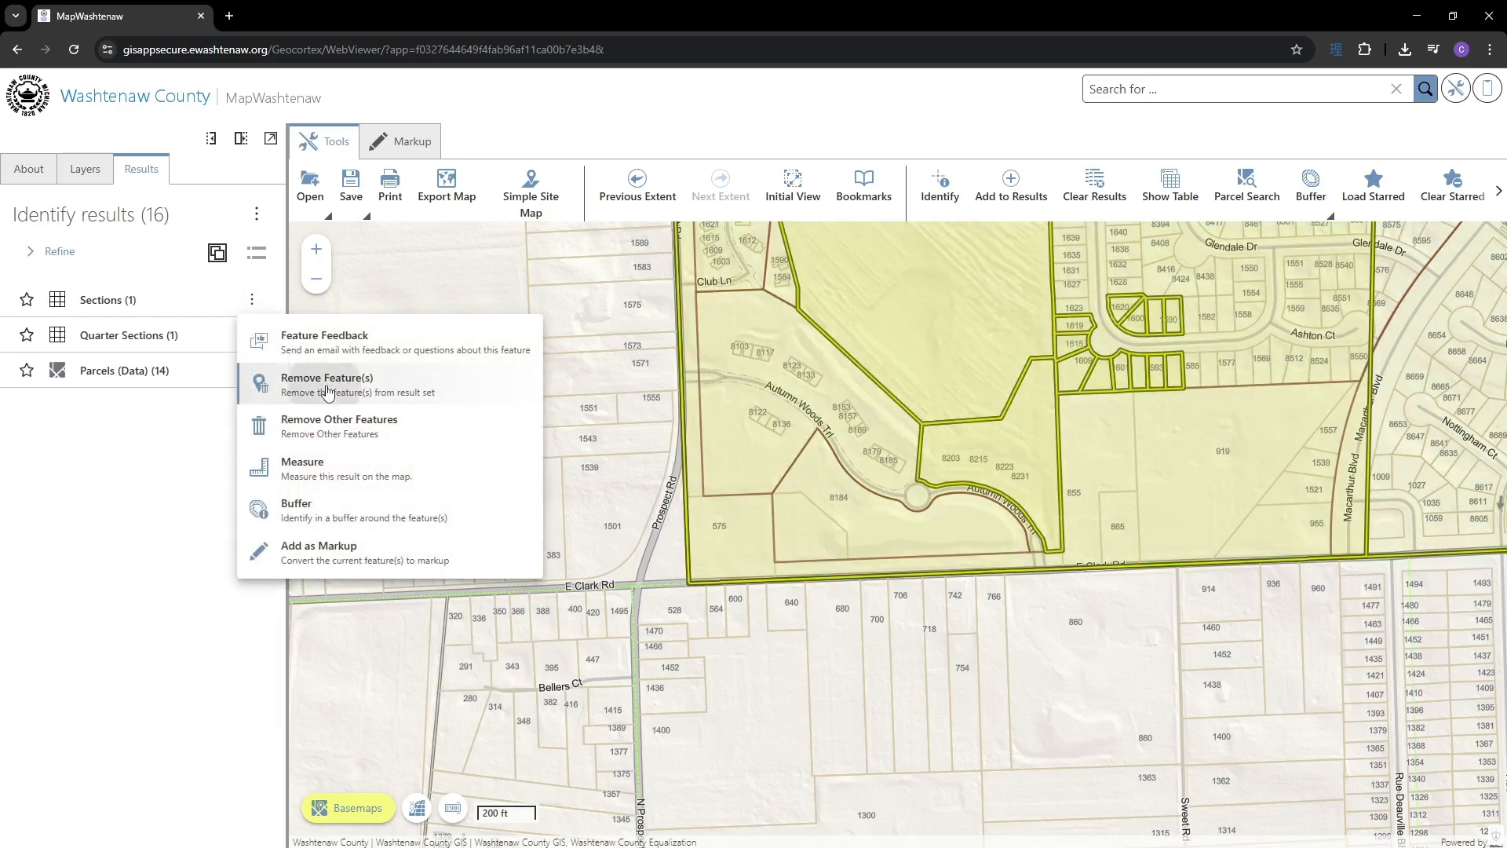
pyautogui.click(323, 396)
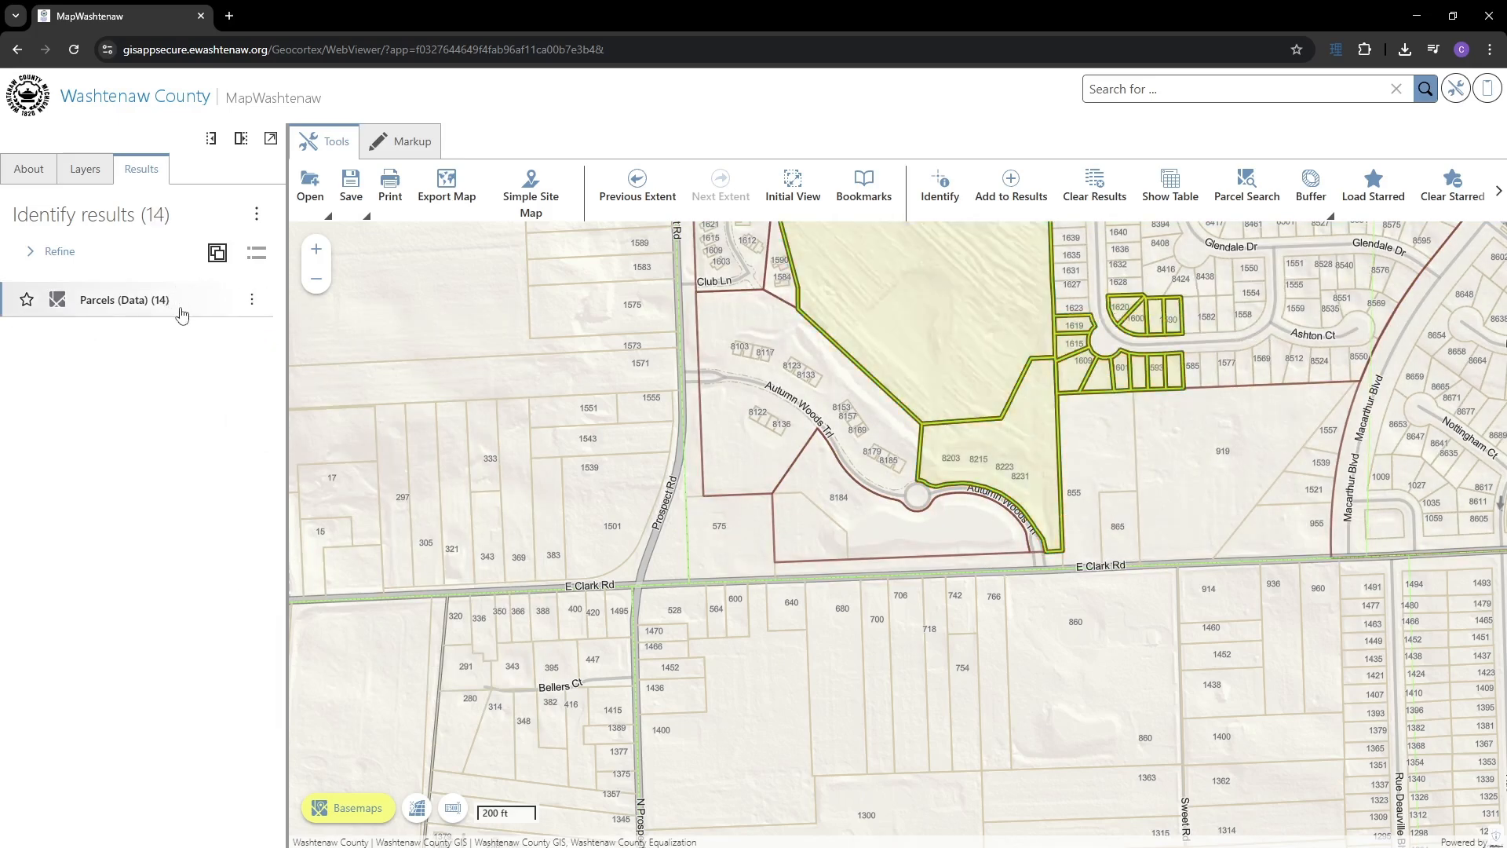
pyautogui.click(220, 257)
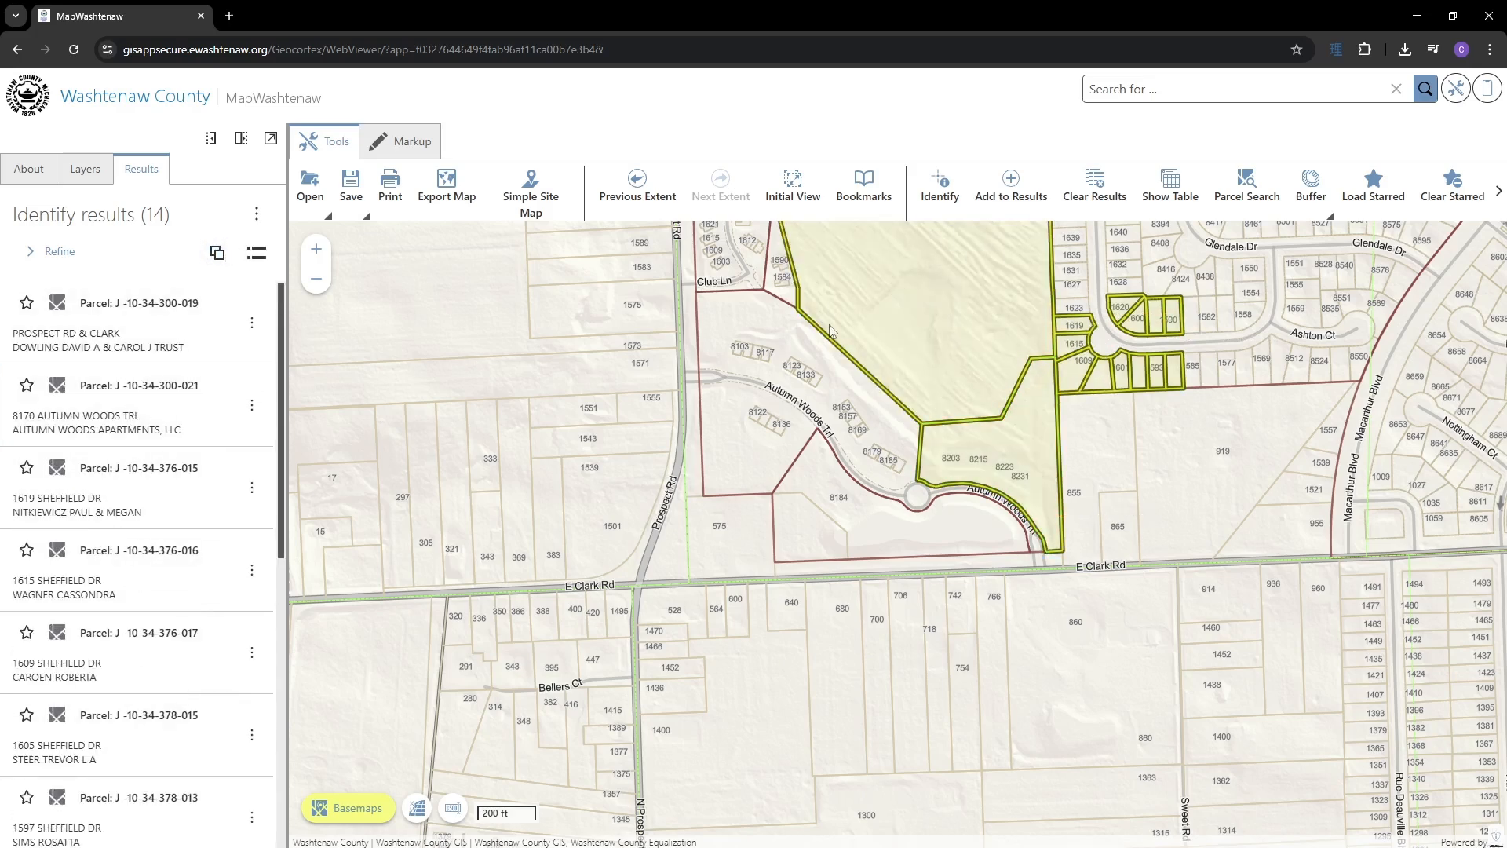
pyautogui.click(1012, 192)
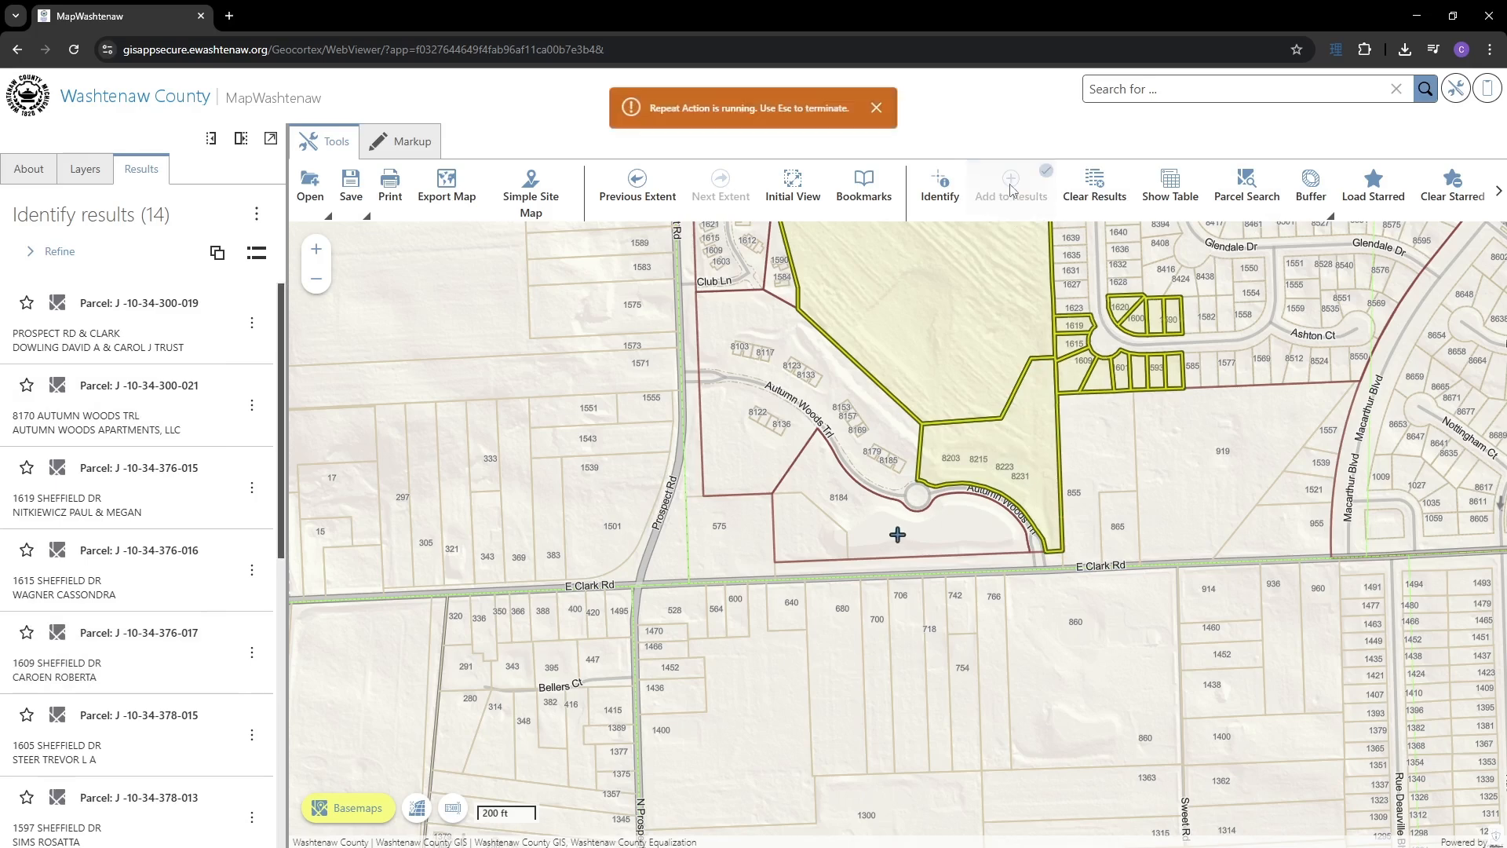
pyautogui.click(1208, 311)
pyautogui.click(1228, 274)
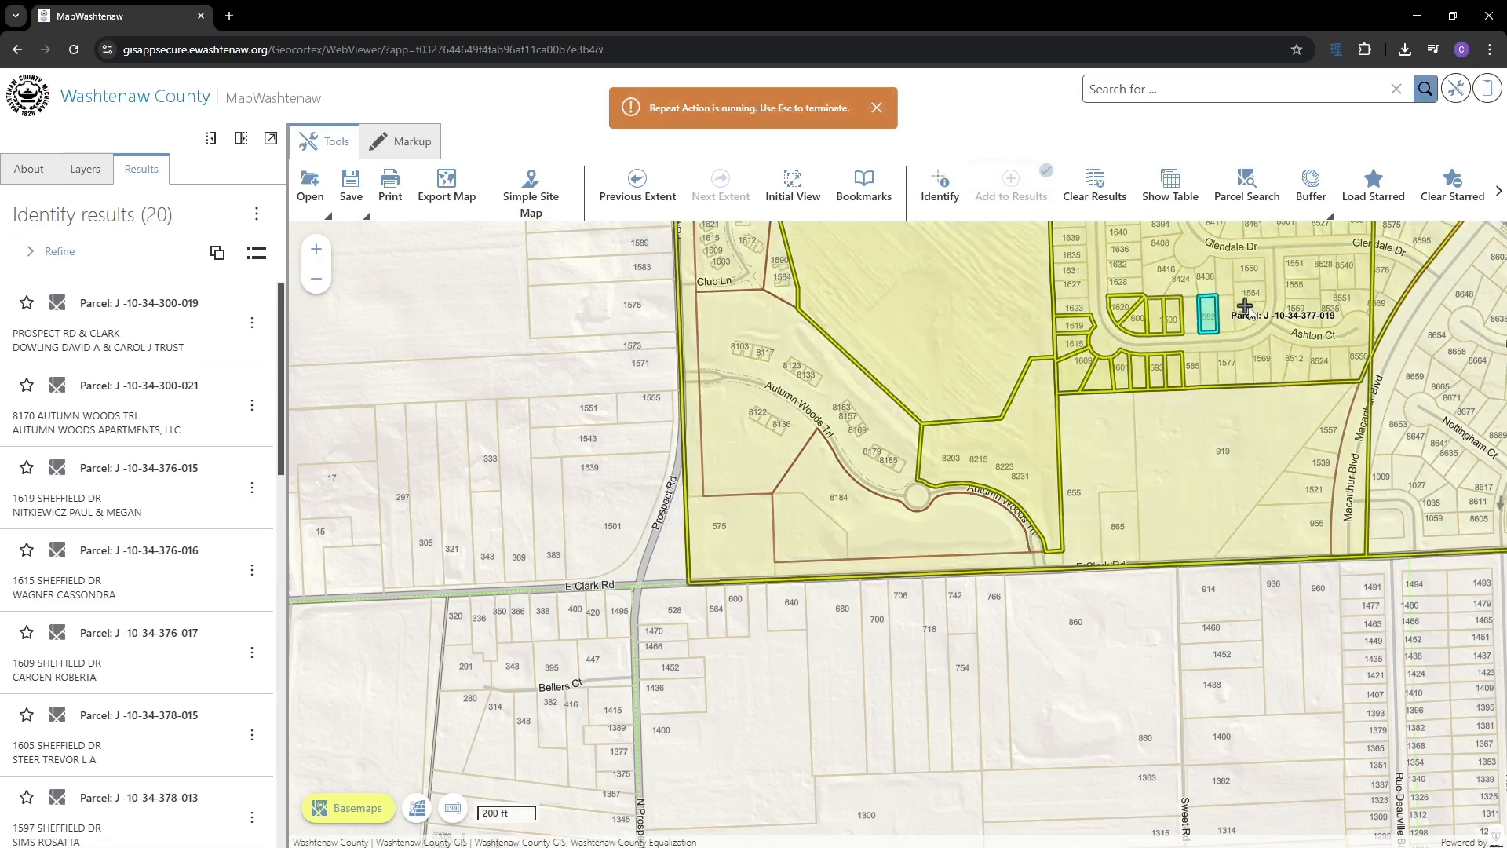
pyautogui.click(1253, 295)
pyautogui.click(1266, 357)
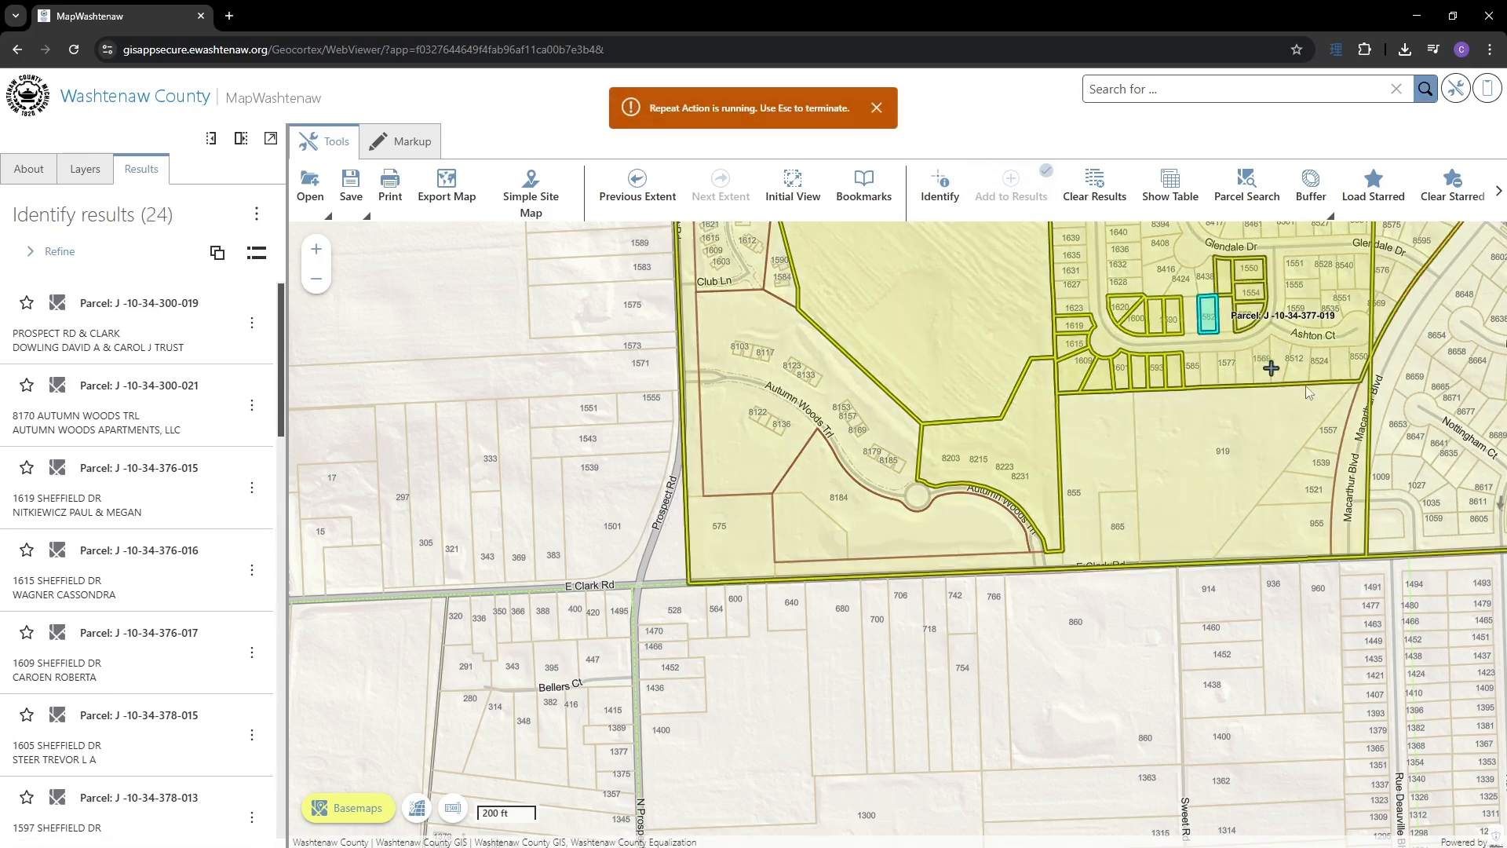
pyautogui.moveTo(1315, 318); pyautogui.dragTo(1381, 381)
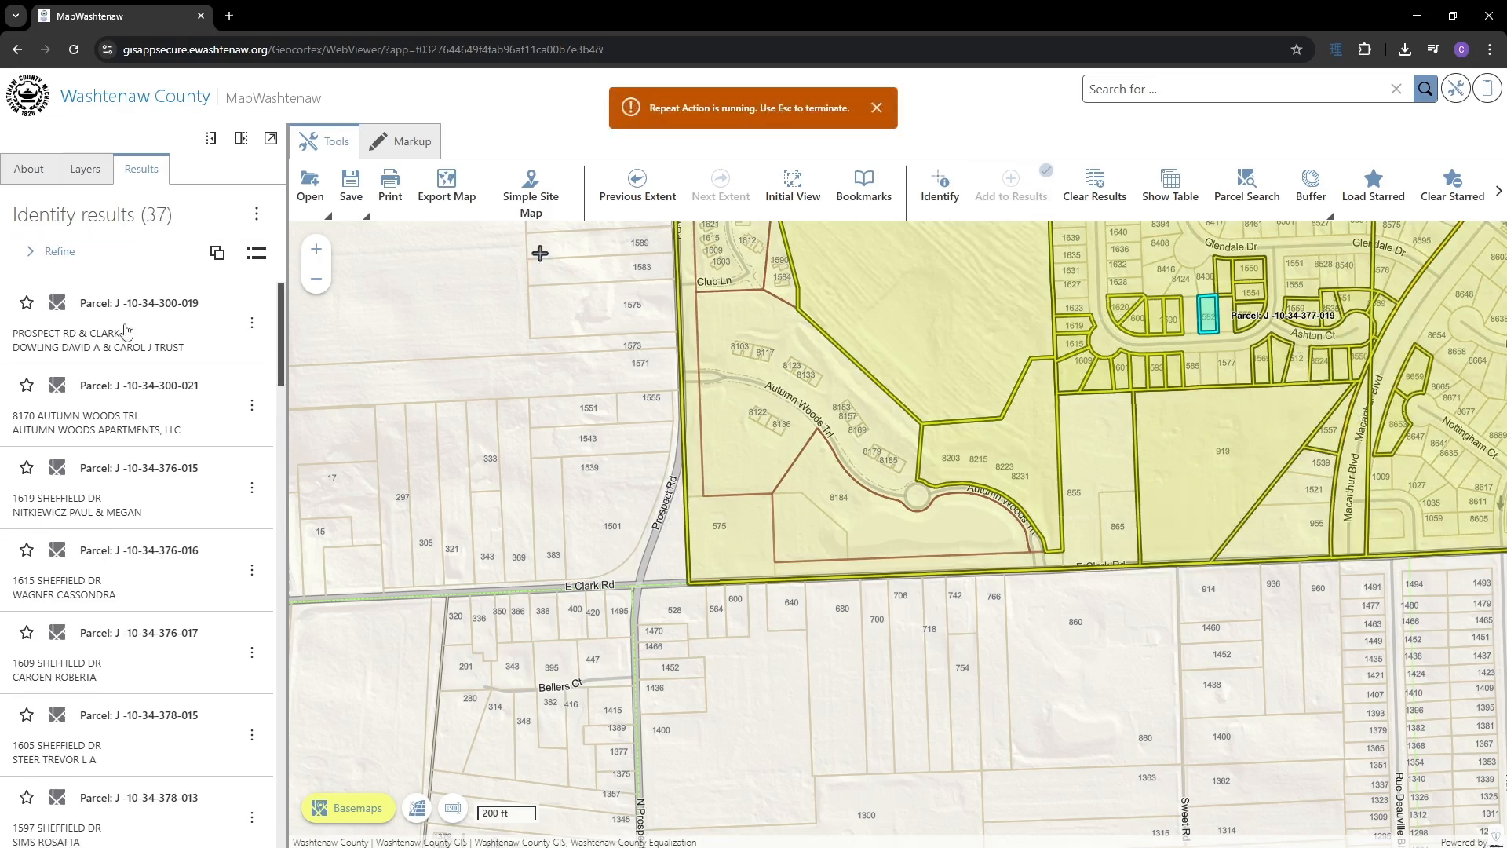
pyautogui.scroll(-1, 154, 696)
pyautogui.scroll(-8, 157, 675)
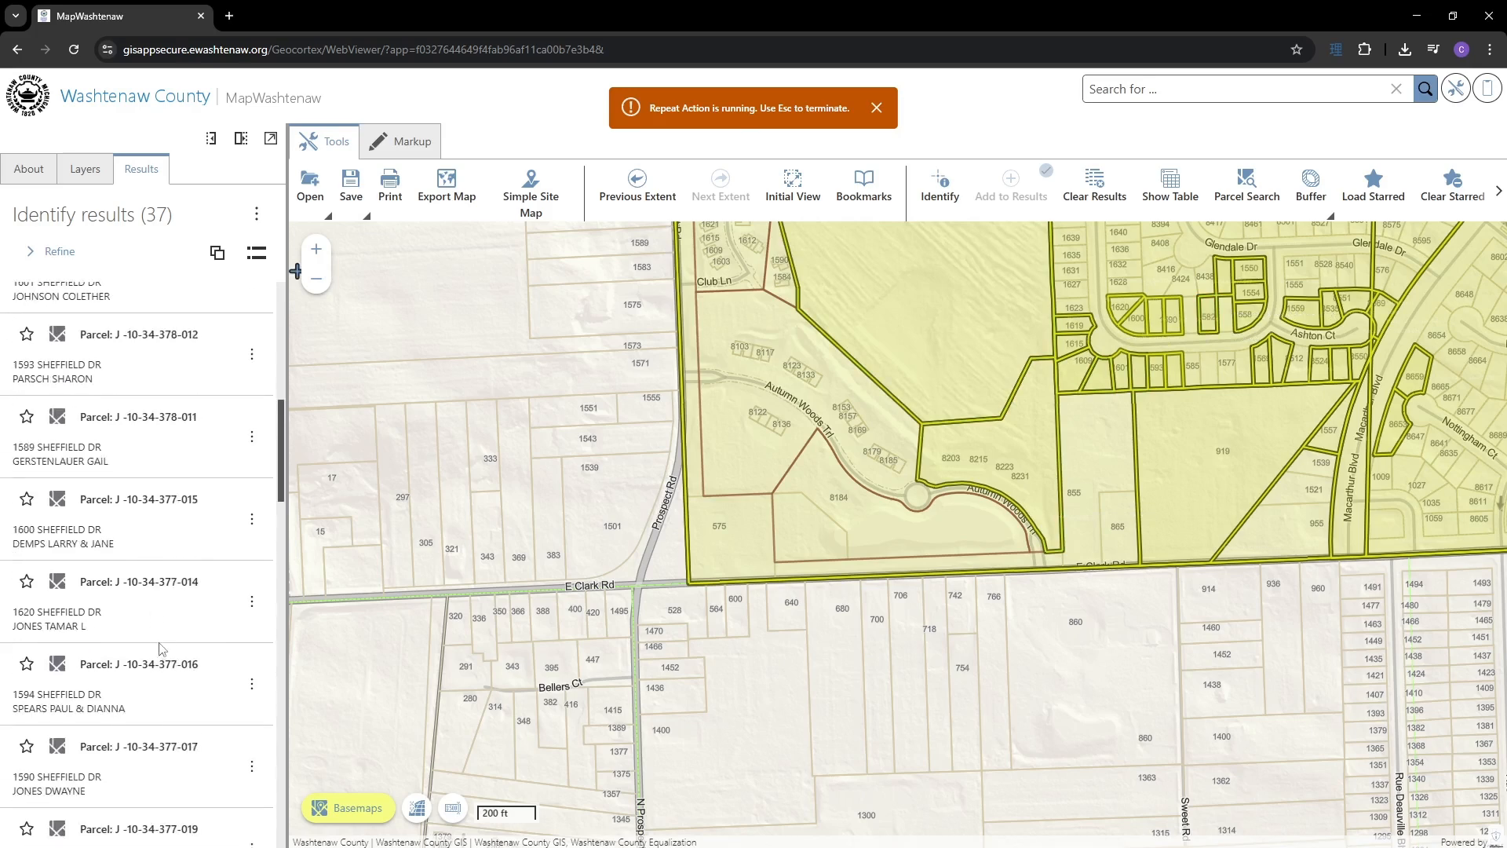
pyautogui.scroll(8, 168, 642)
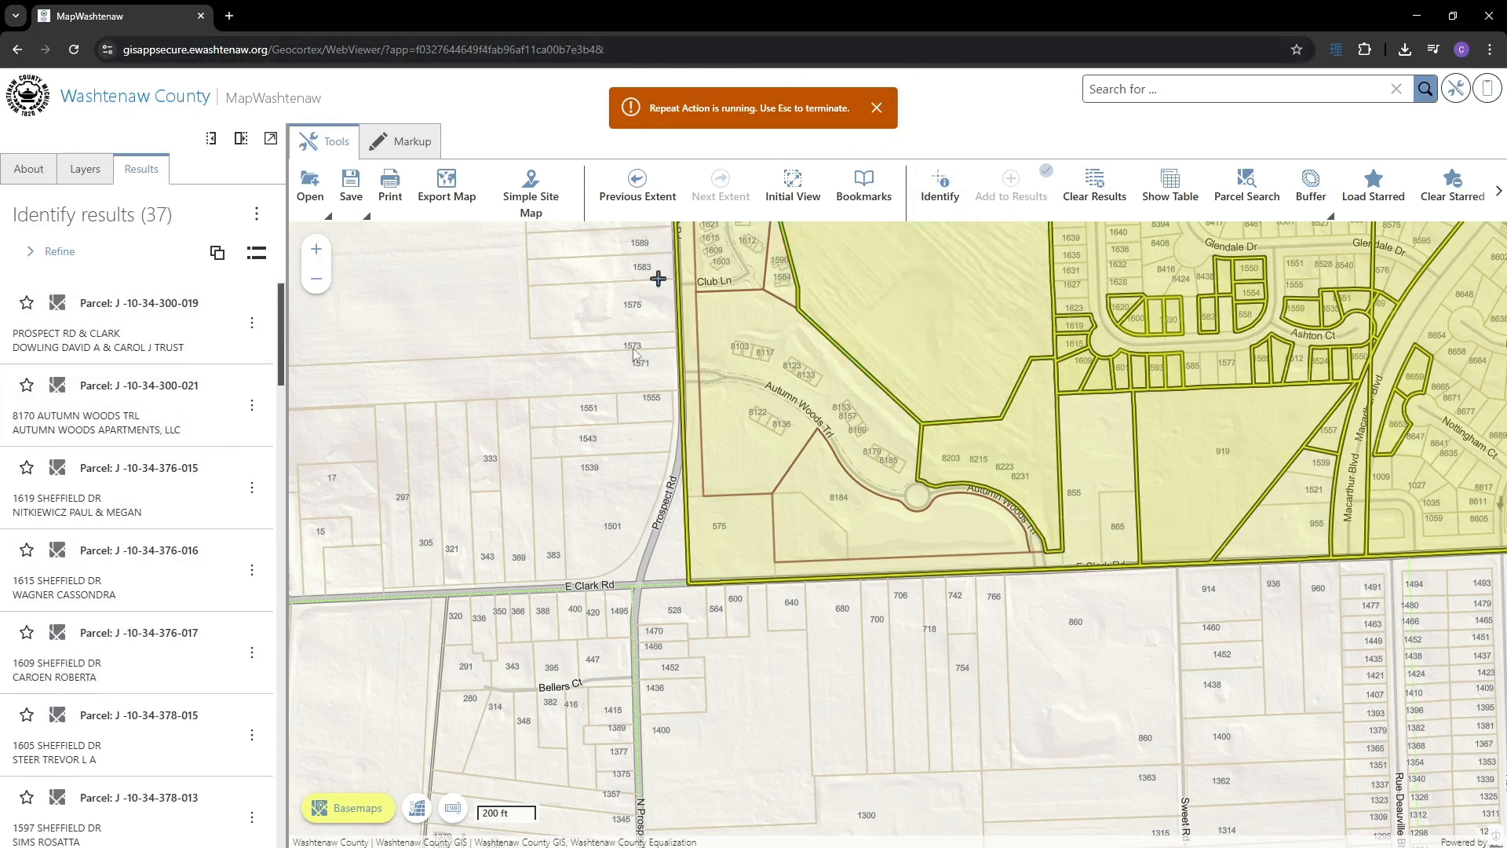
# - Add parcels 1575 and 369 west of Prospect Rd and end the repeating add action
pyautogui.click(516, 461)
pyautogui.click(403, 463)
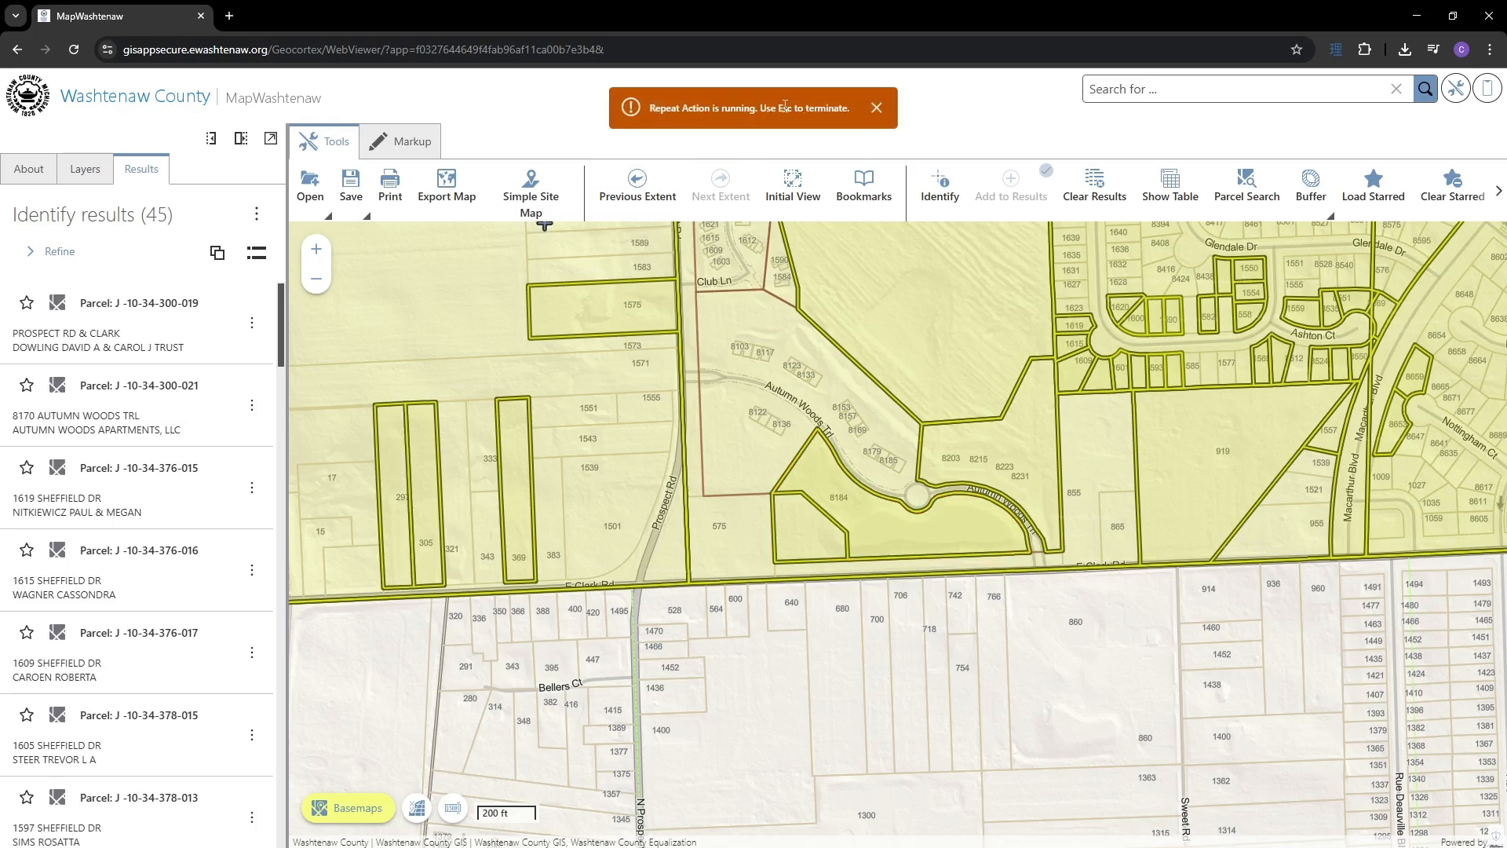
pyautogui.click(877, 110)
pyautogui.click(876, 110)
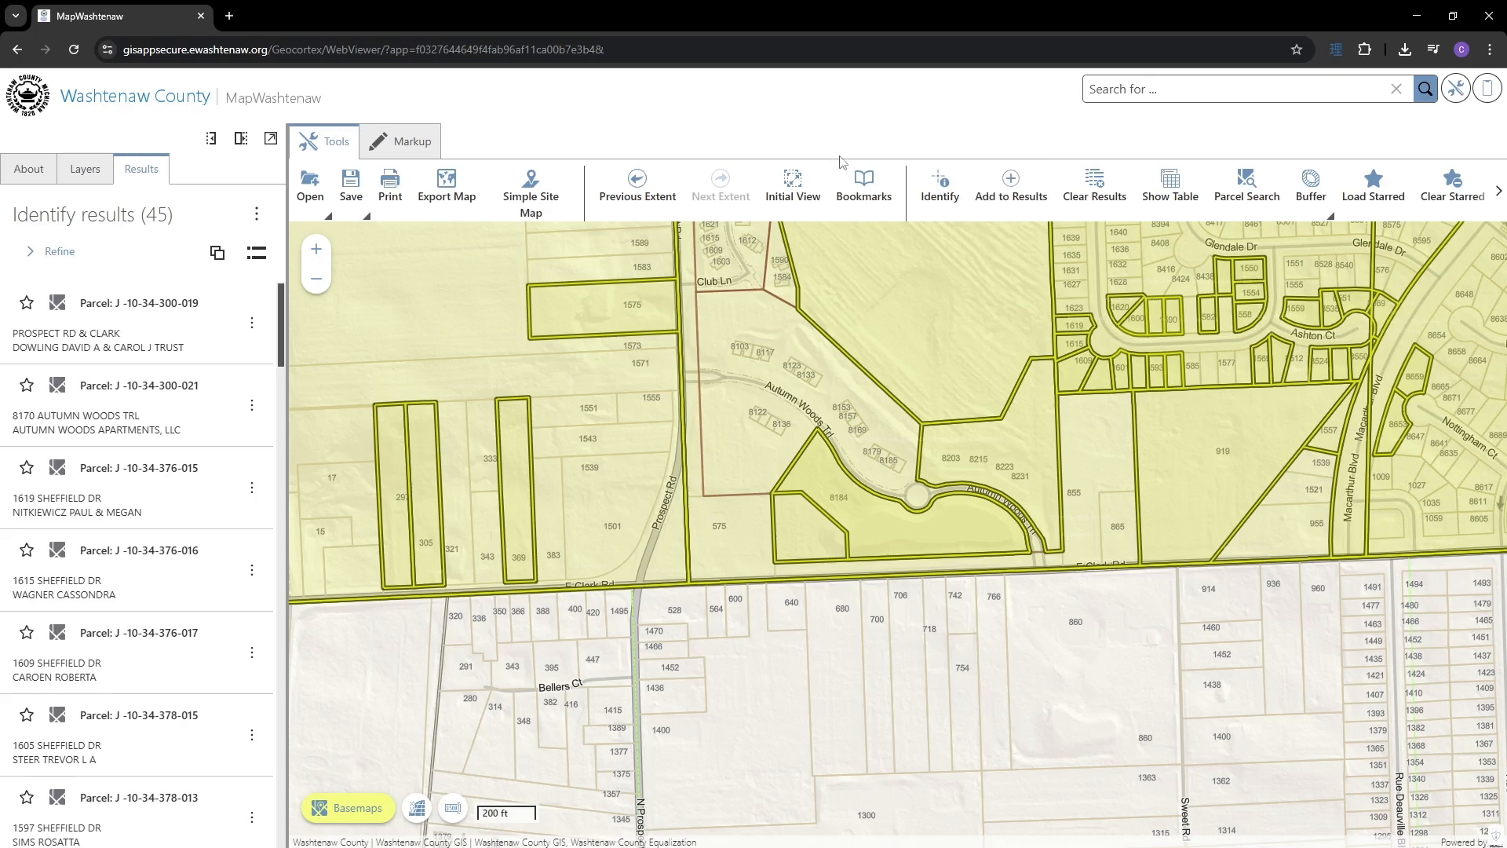
# - Group by layer, use Remove Other Features on Parcels, and list the 37 parcels individually
pyautogui.click(218, 253)
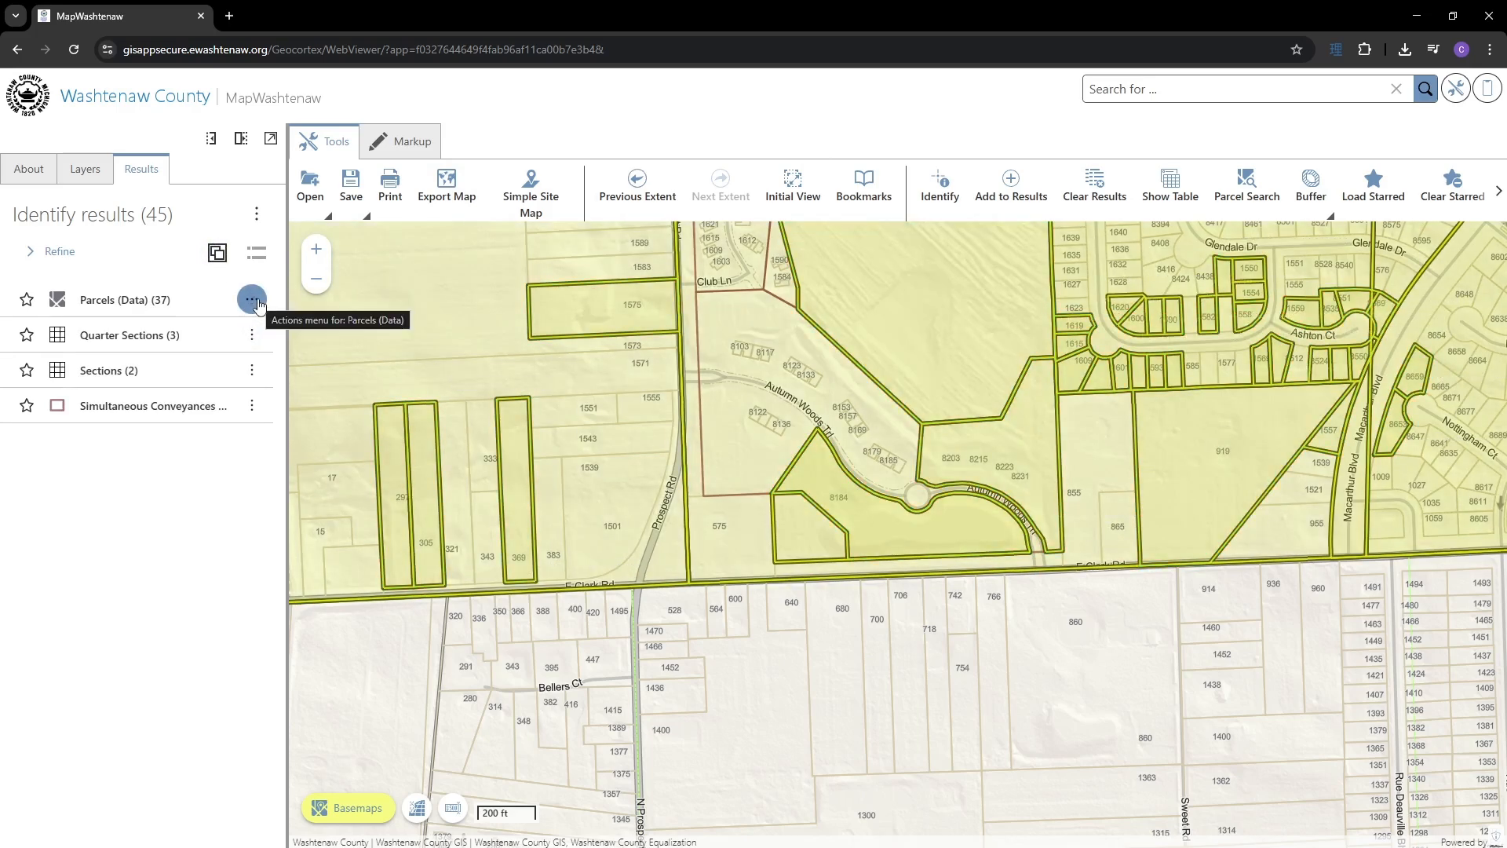
pyautogui.click(253, 301)
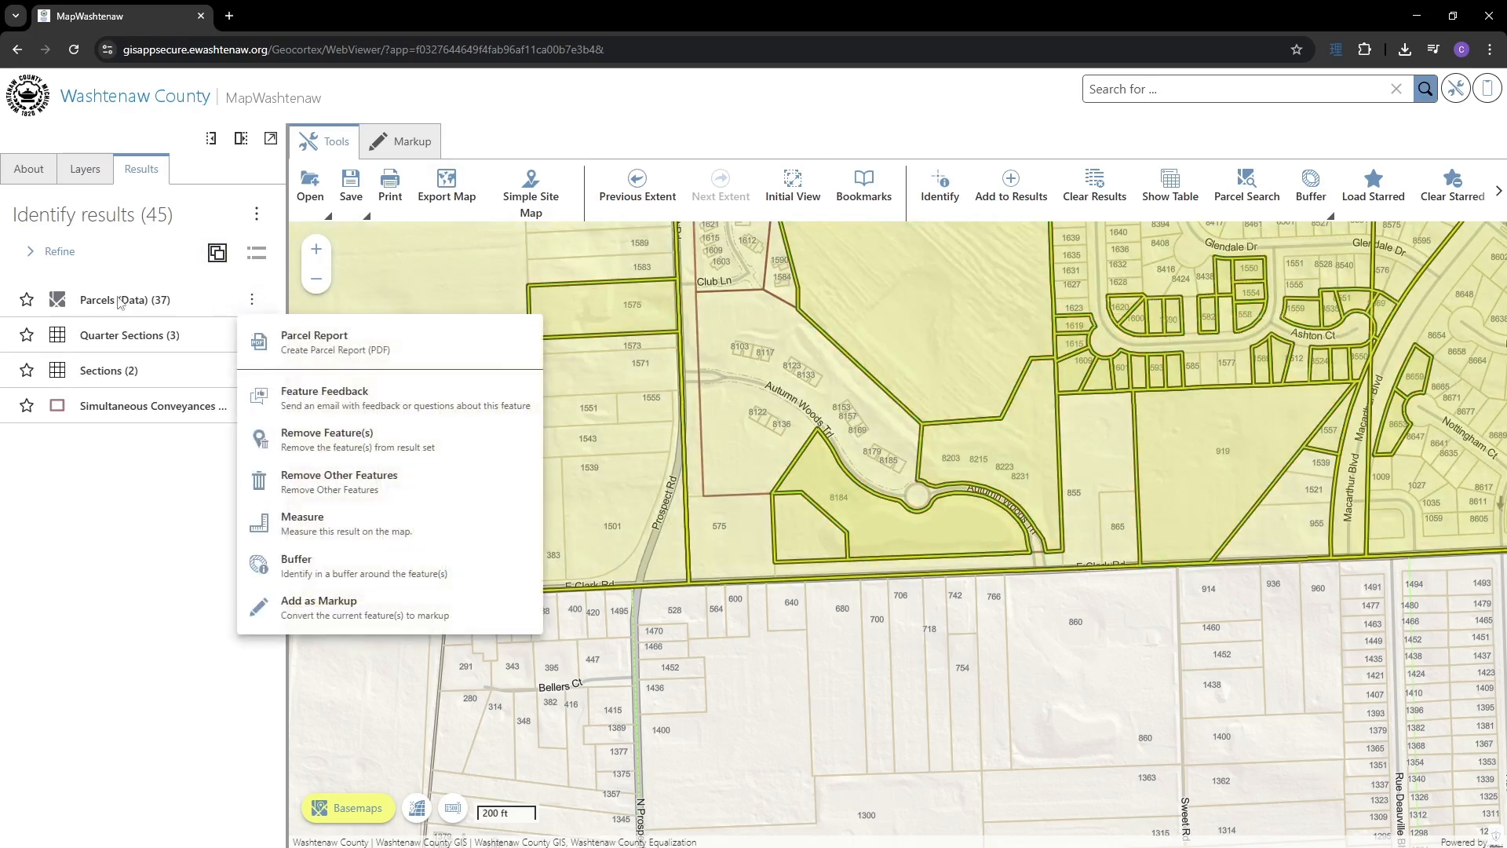
pyautogui.click(311, 484)
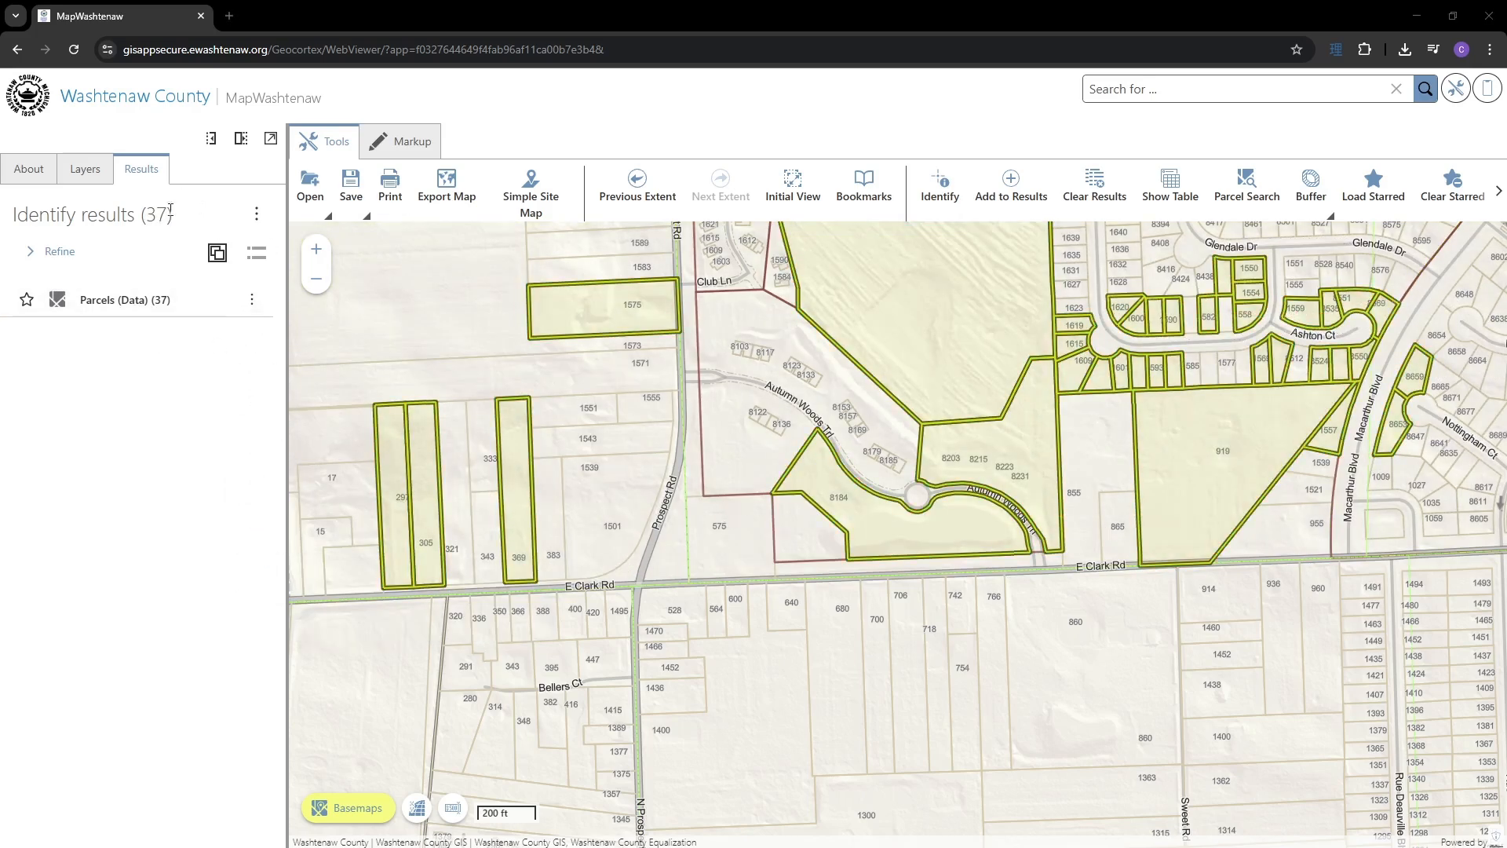
pyautogui.click(142, 301)
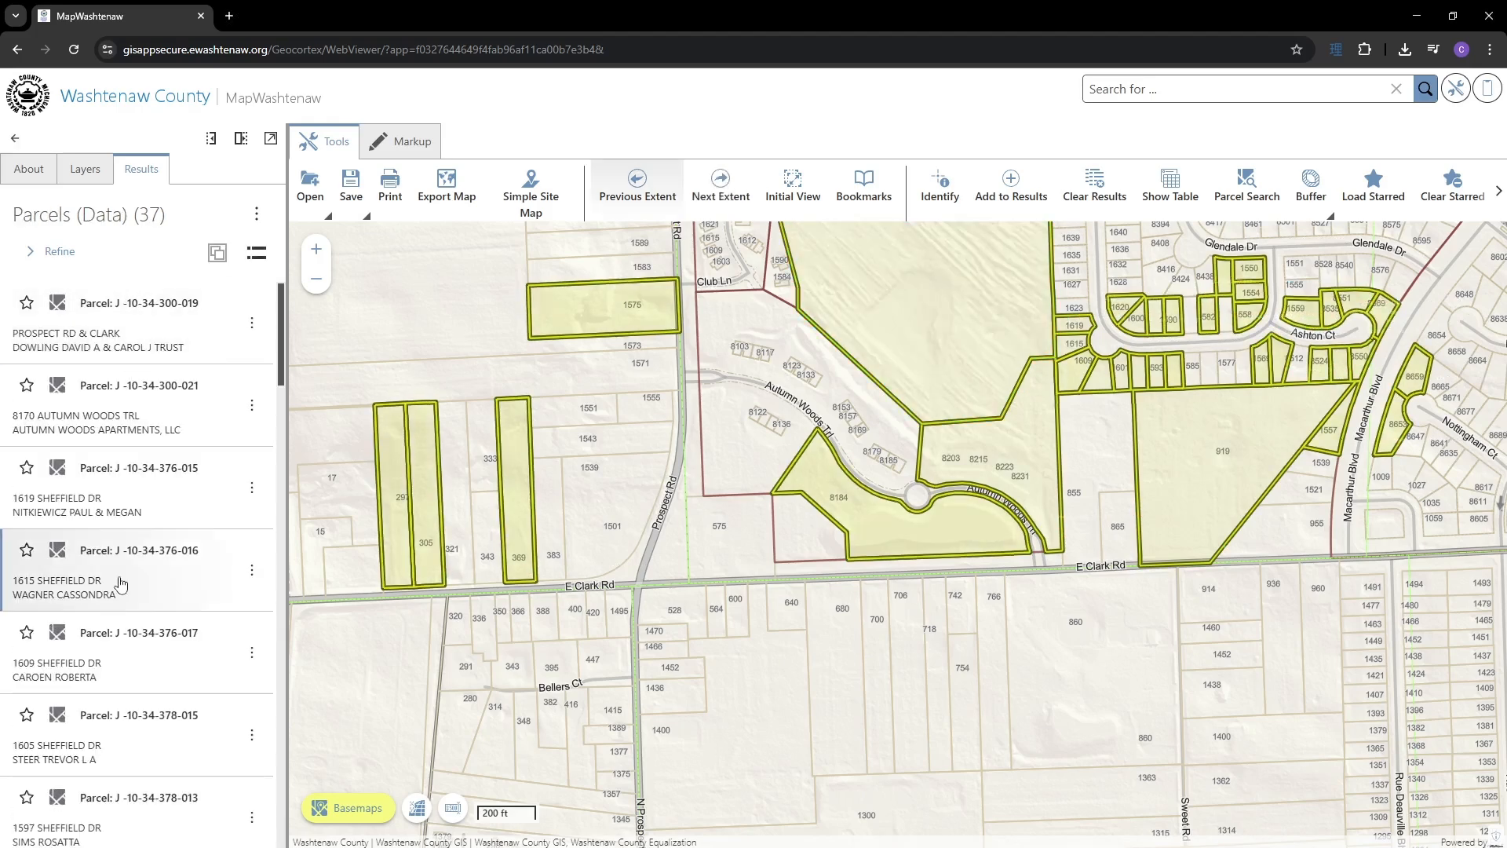
pyautogui.click(128, 658)
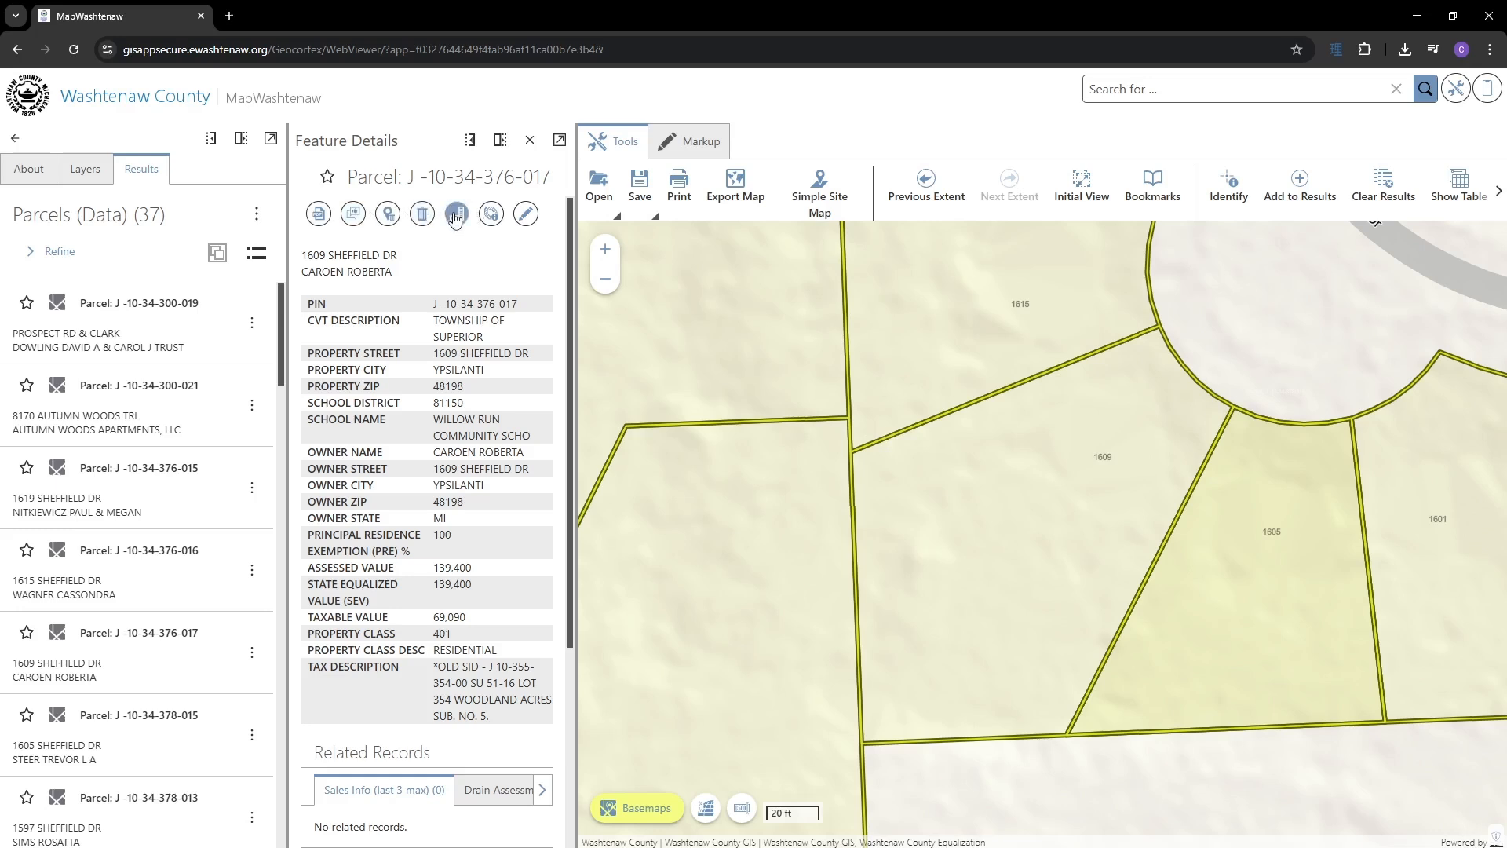
pyautogui.click(353, 216)
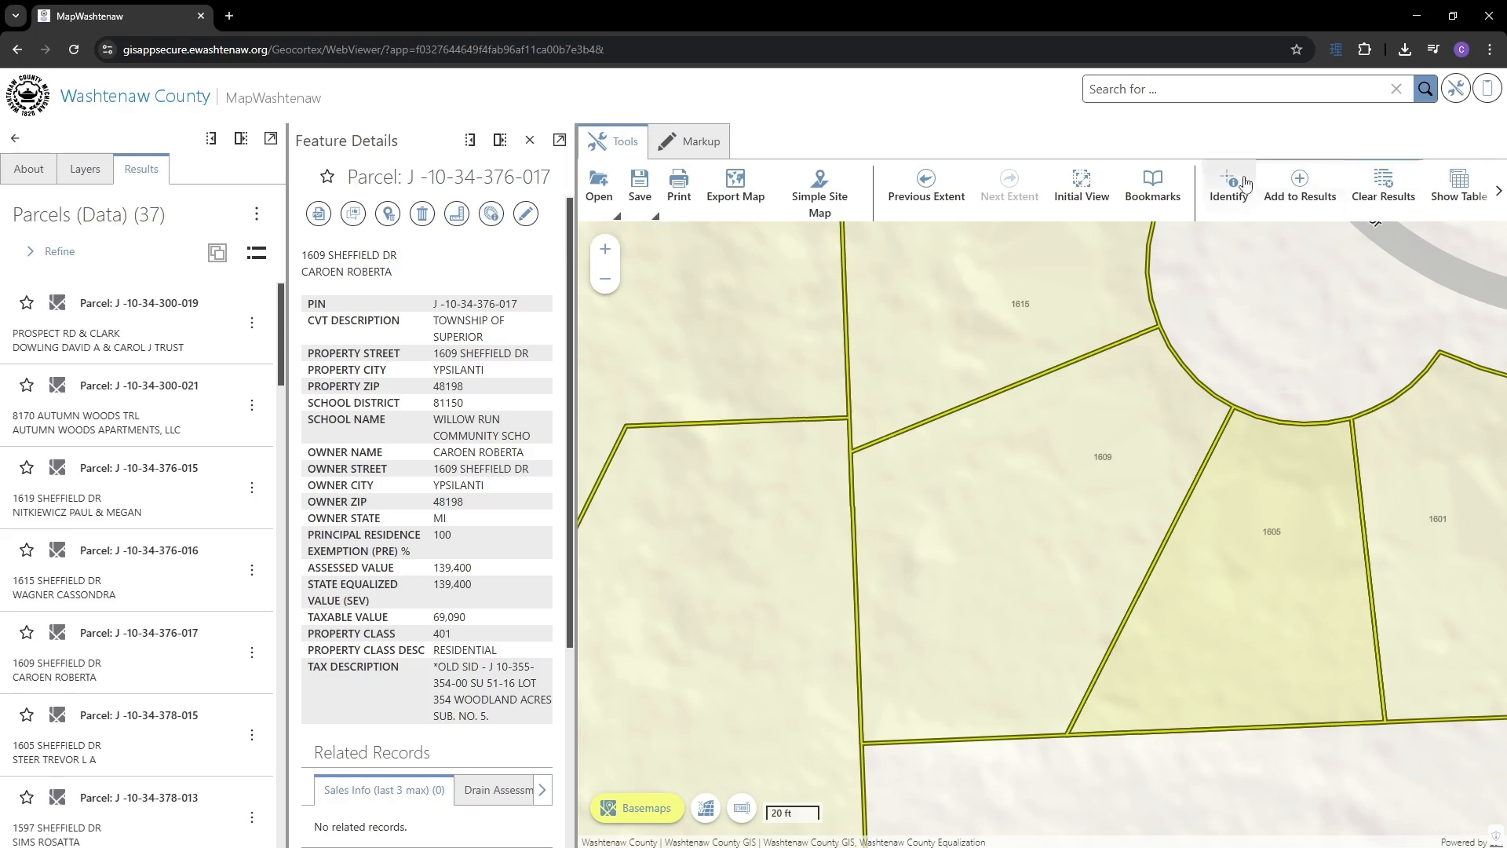
pyautogui.click(1499, 192)
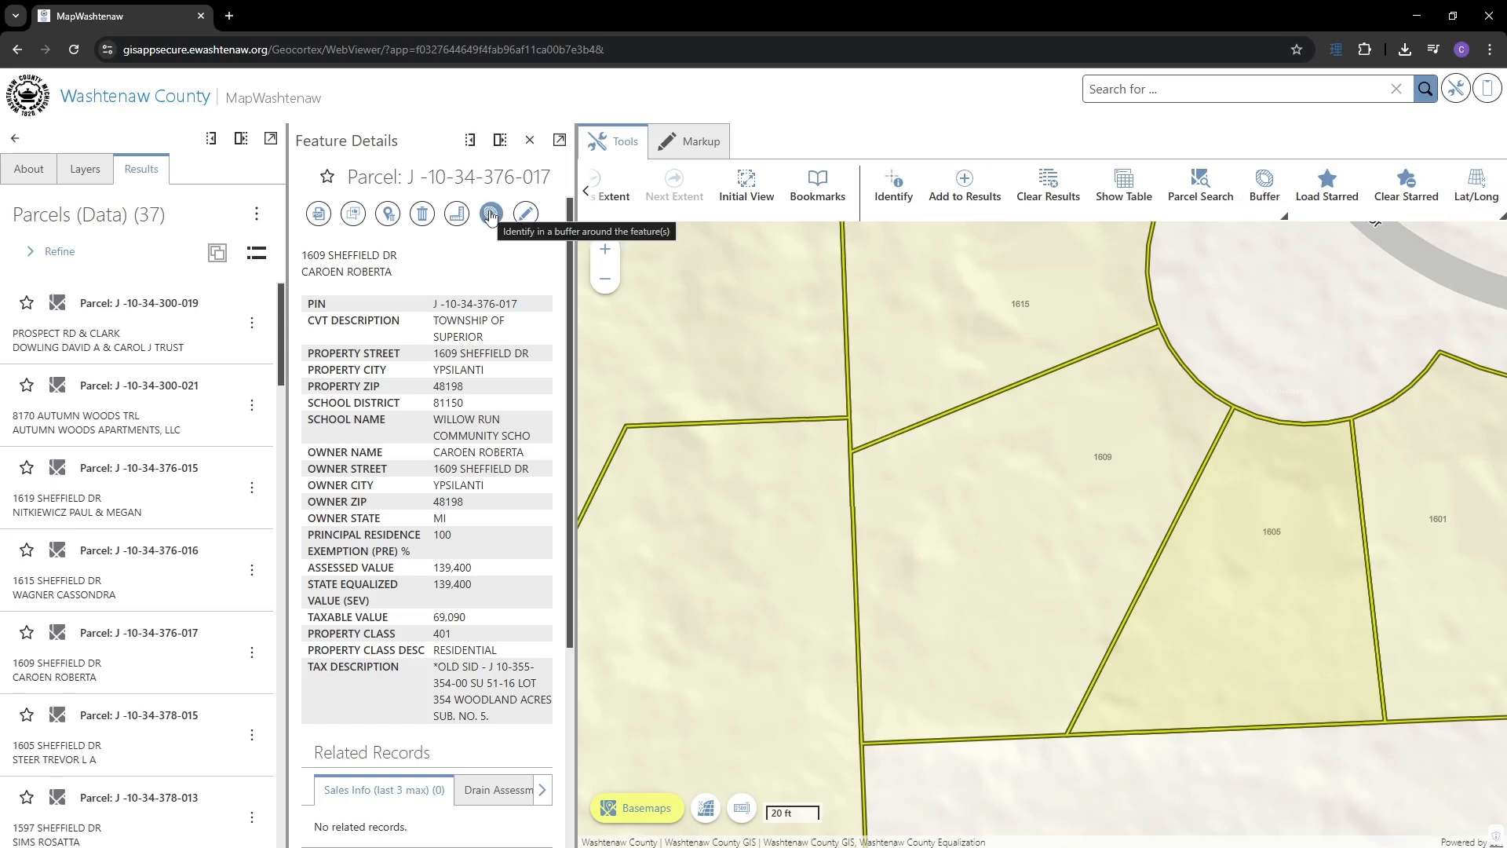
# - Confirm a 200 Feet buffer setting and buffer-identify around the parcel, listing the 21 results
pyautogui.click(1272, 210)
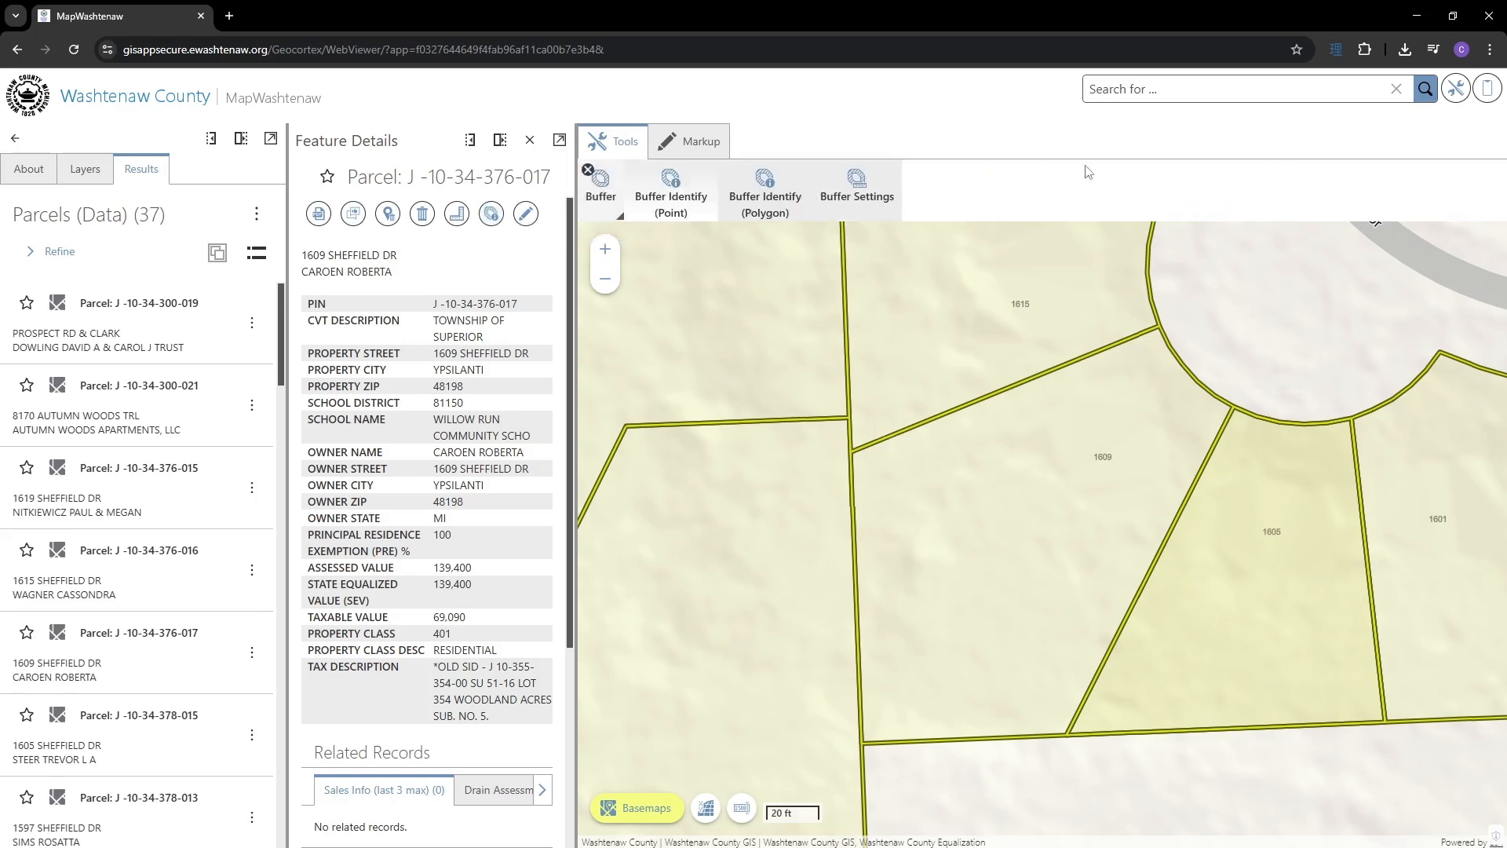
pyautogui.click(878, 193)
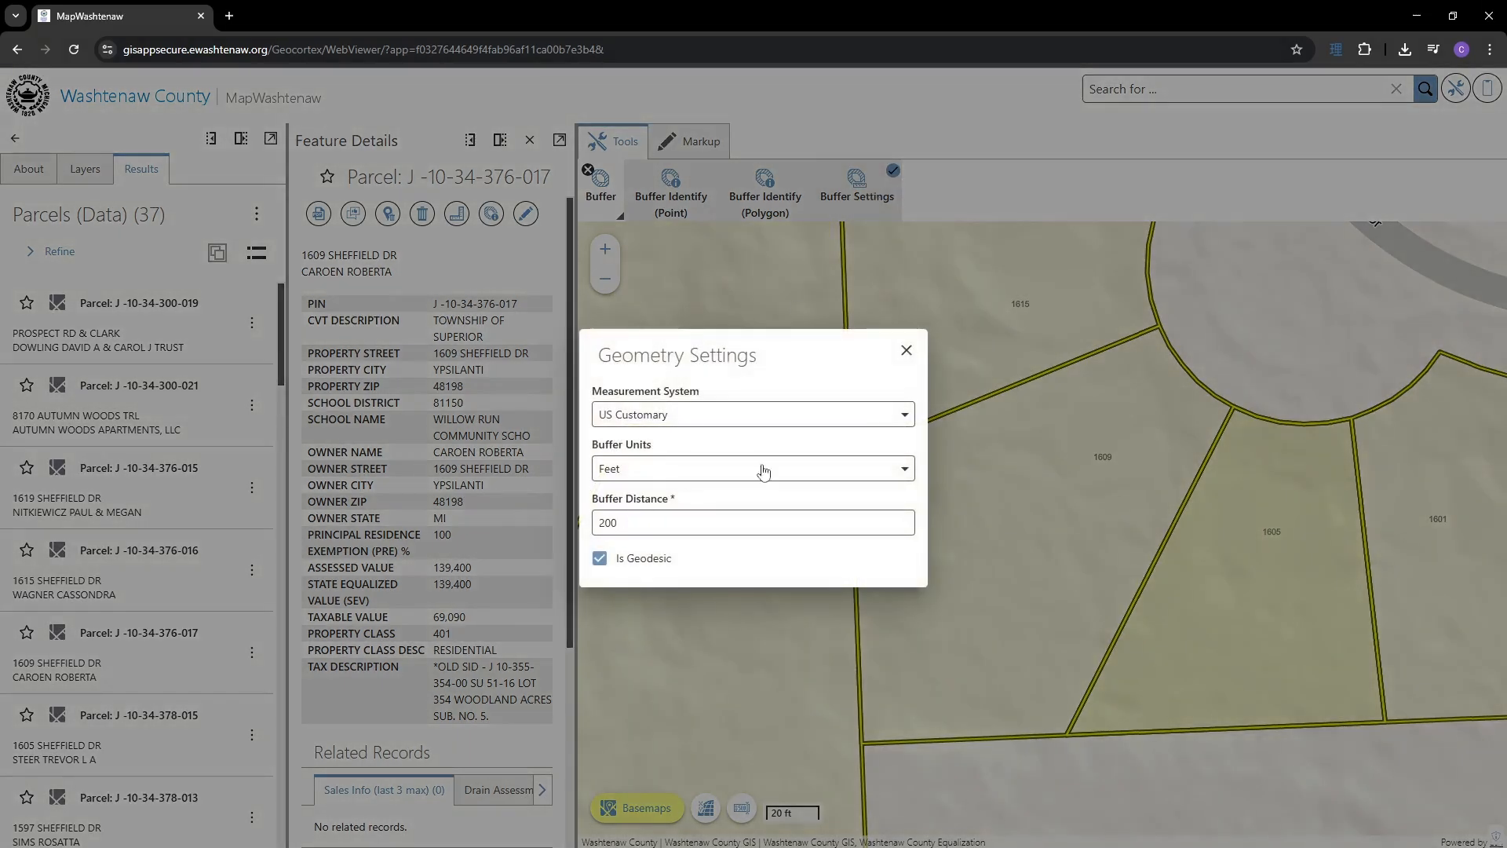
pyautogui.click(906, 350)
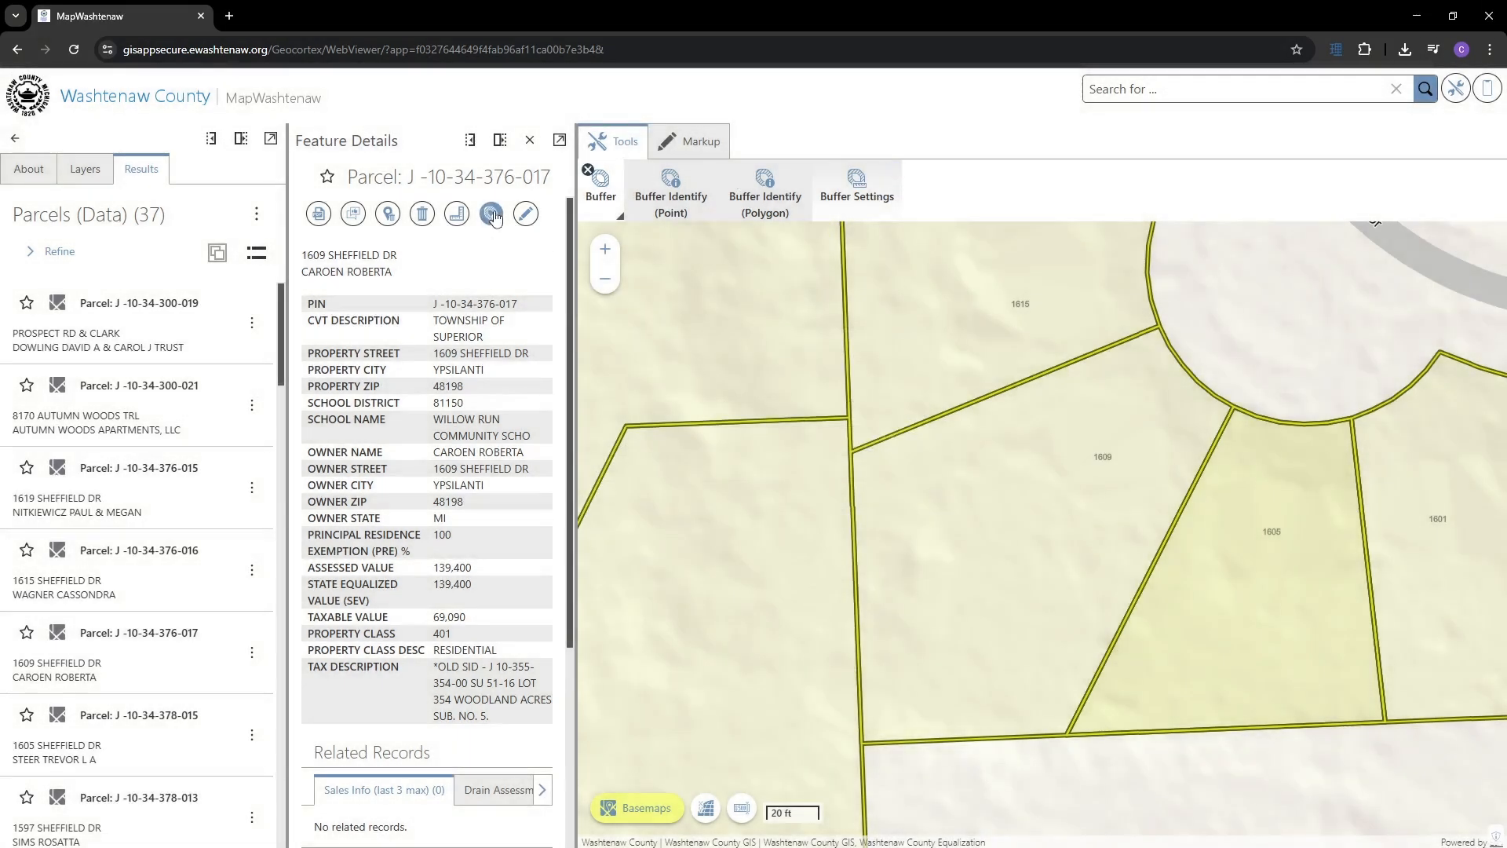
pyautogui.click(492, 214)
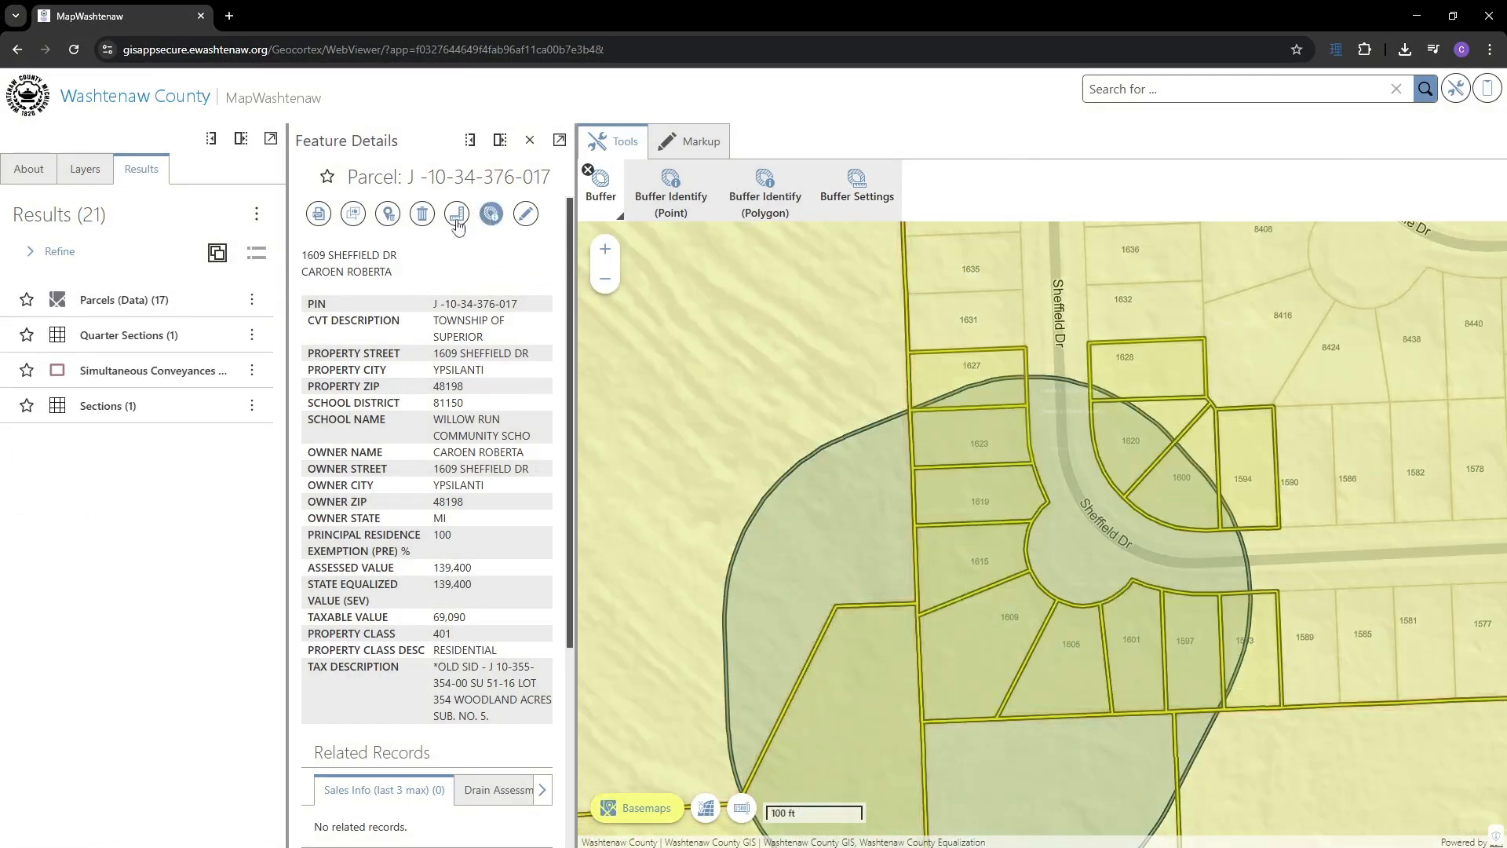
pyautogui.click(158, 304)
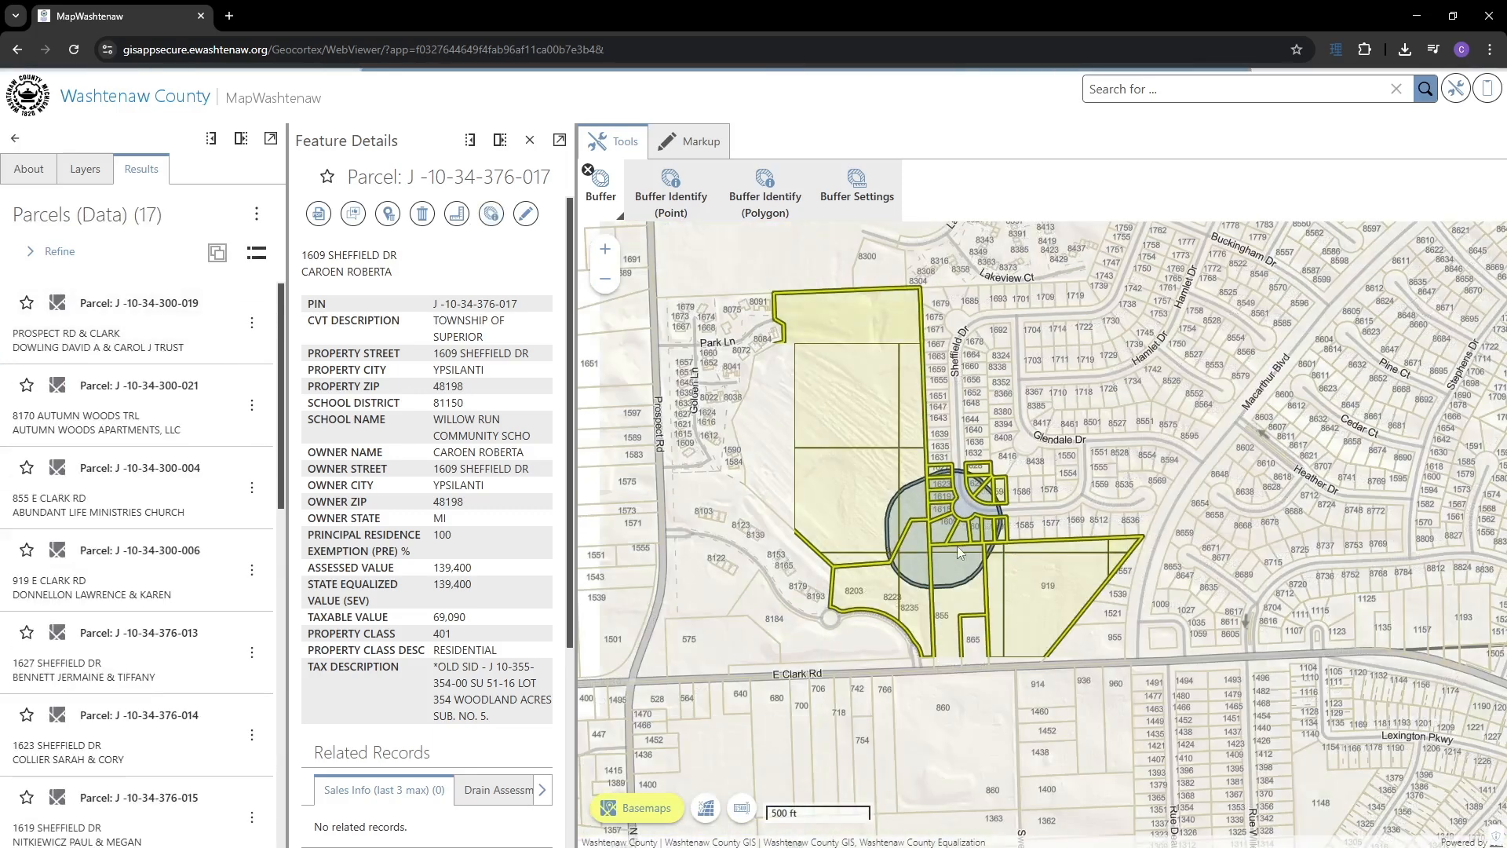
# - List the 17 buffer parcels under Parcels (Data) and zoom in to the parcel
pyautogui.scroll(3, 958, 545)
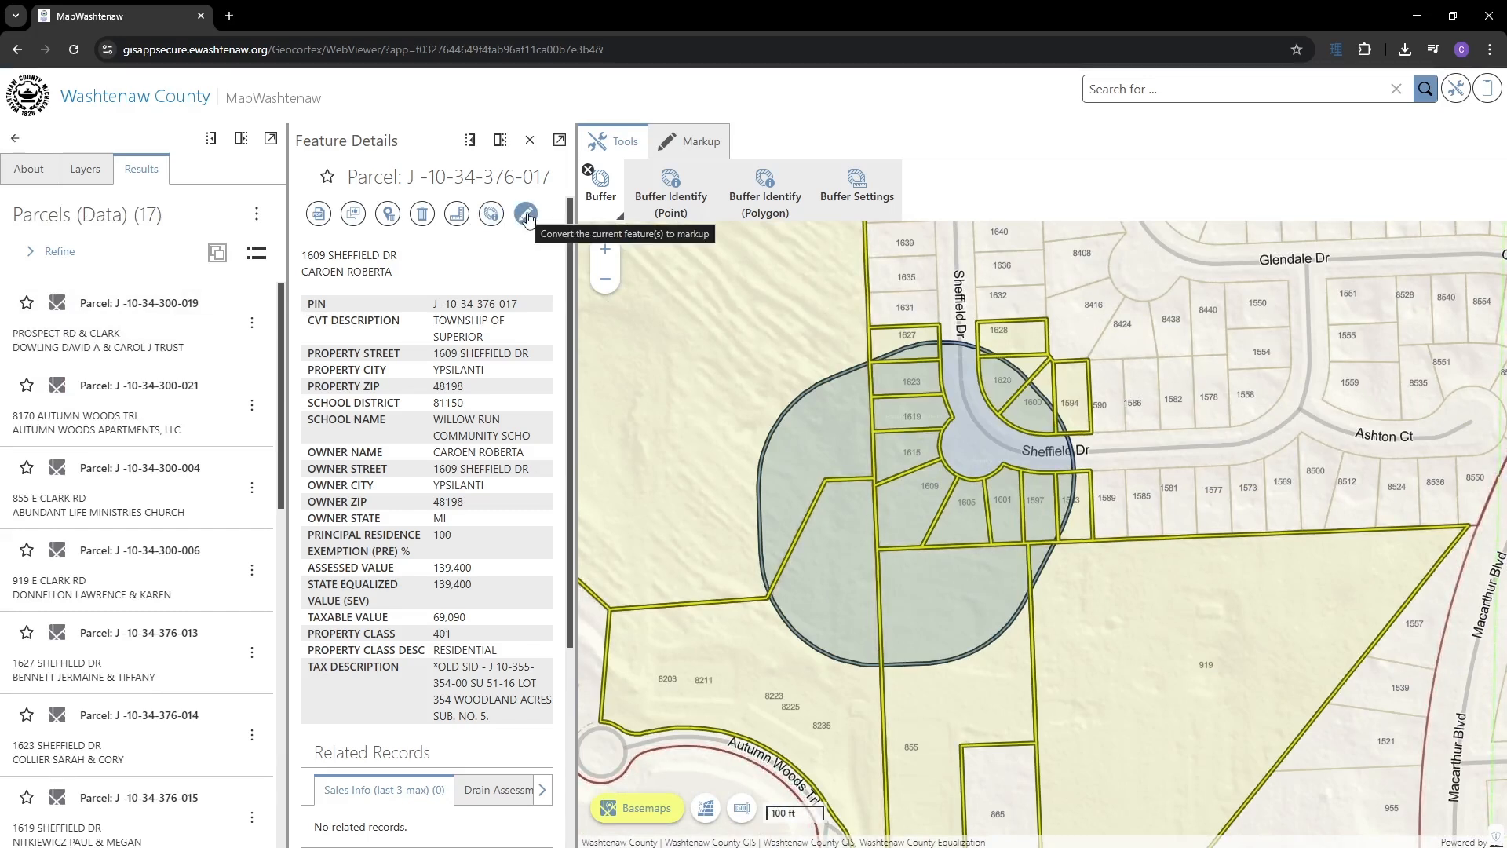
pyautogui.click(526, 214)
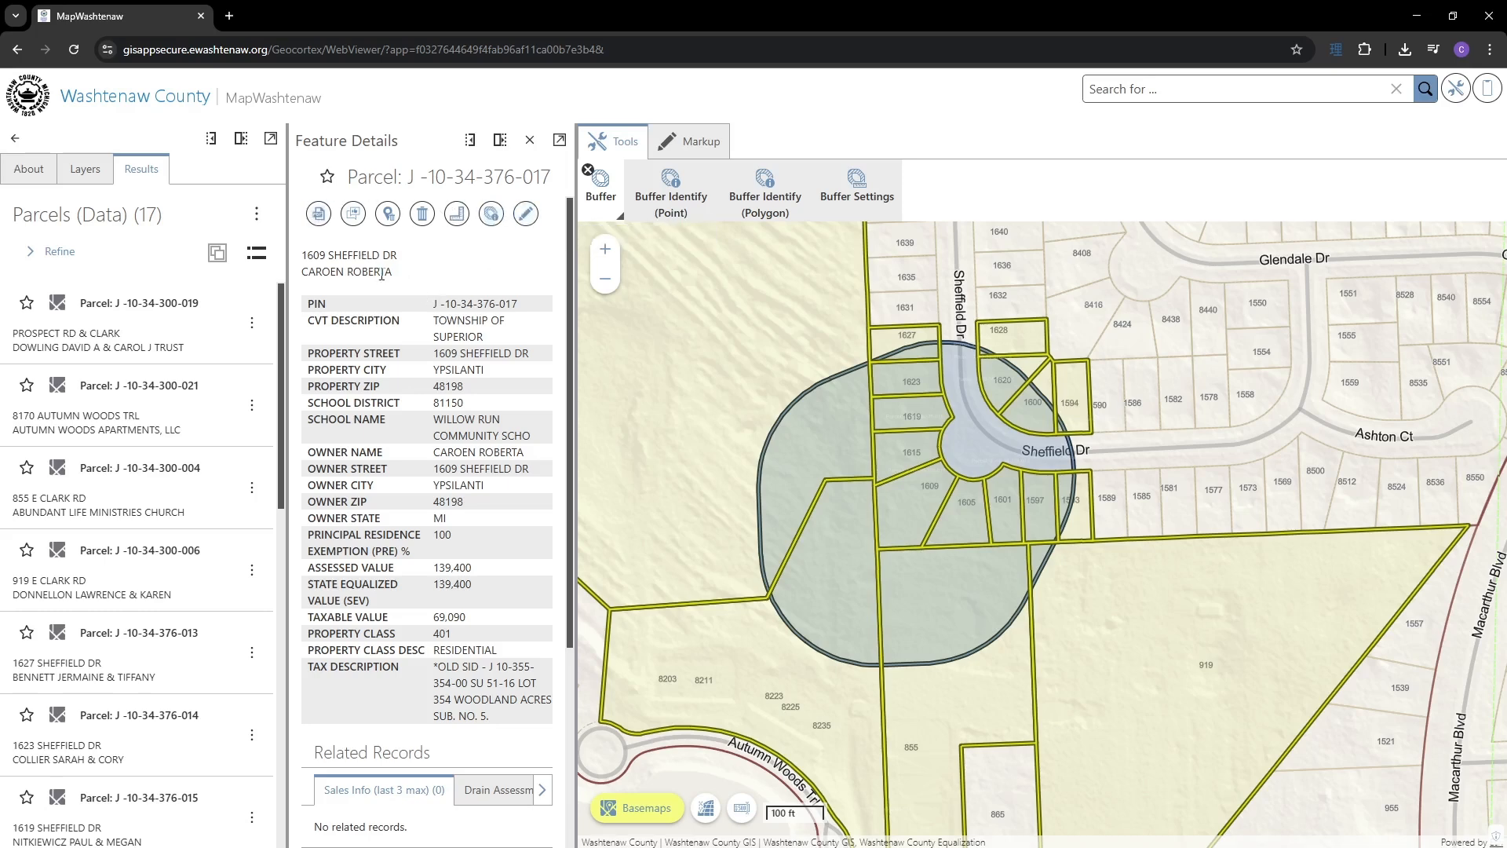
pyautogui.scroll(-1, 426, 471)
pyautogui.scroll(1, 388, 447)
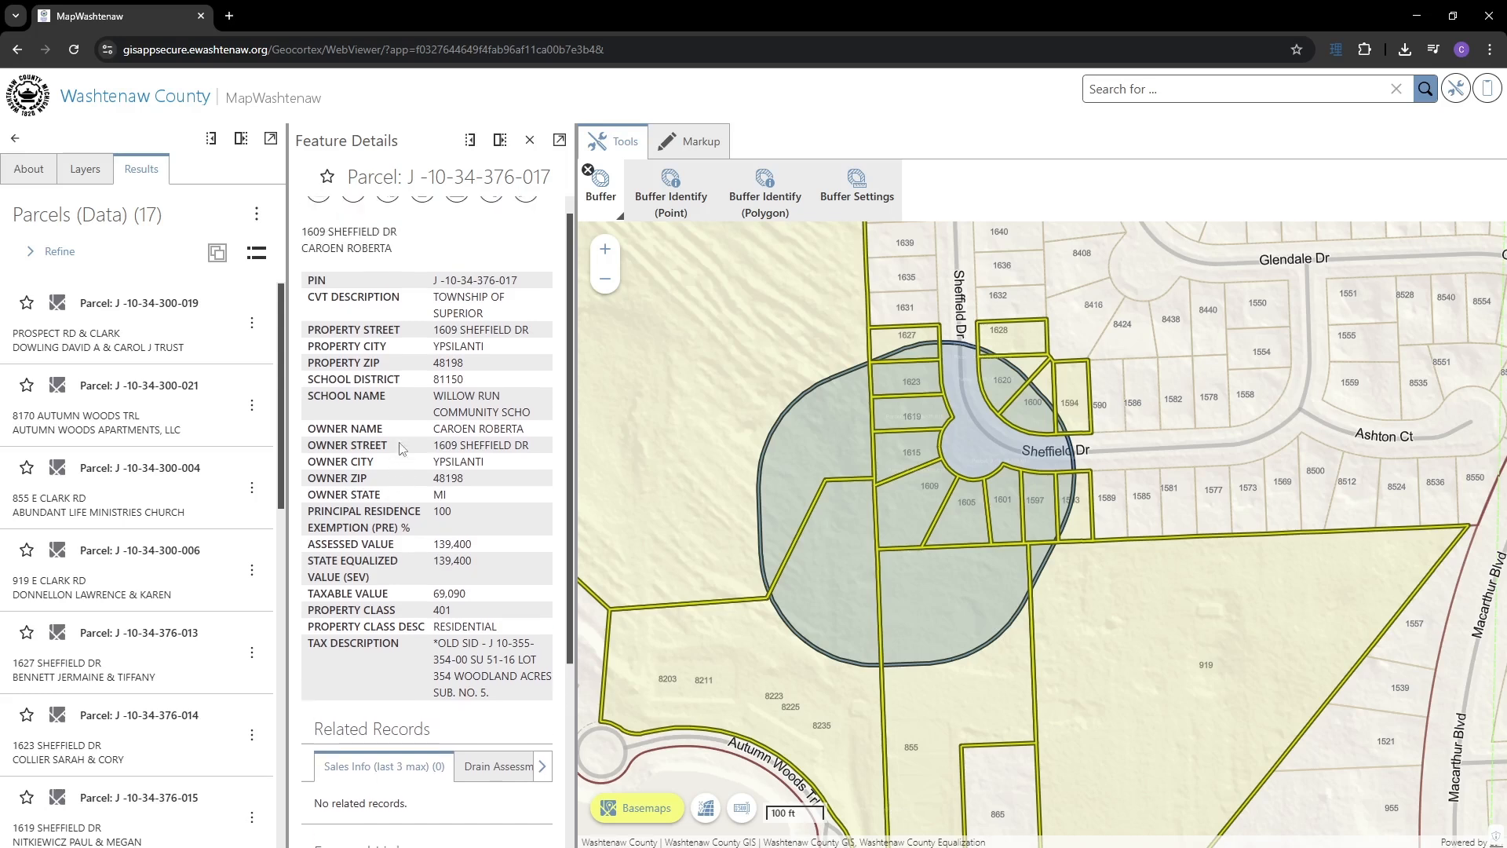
pyautogui.scroll(-2, 379, 376)
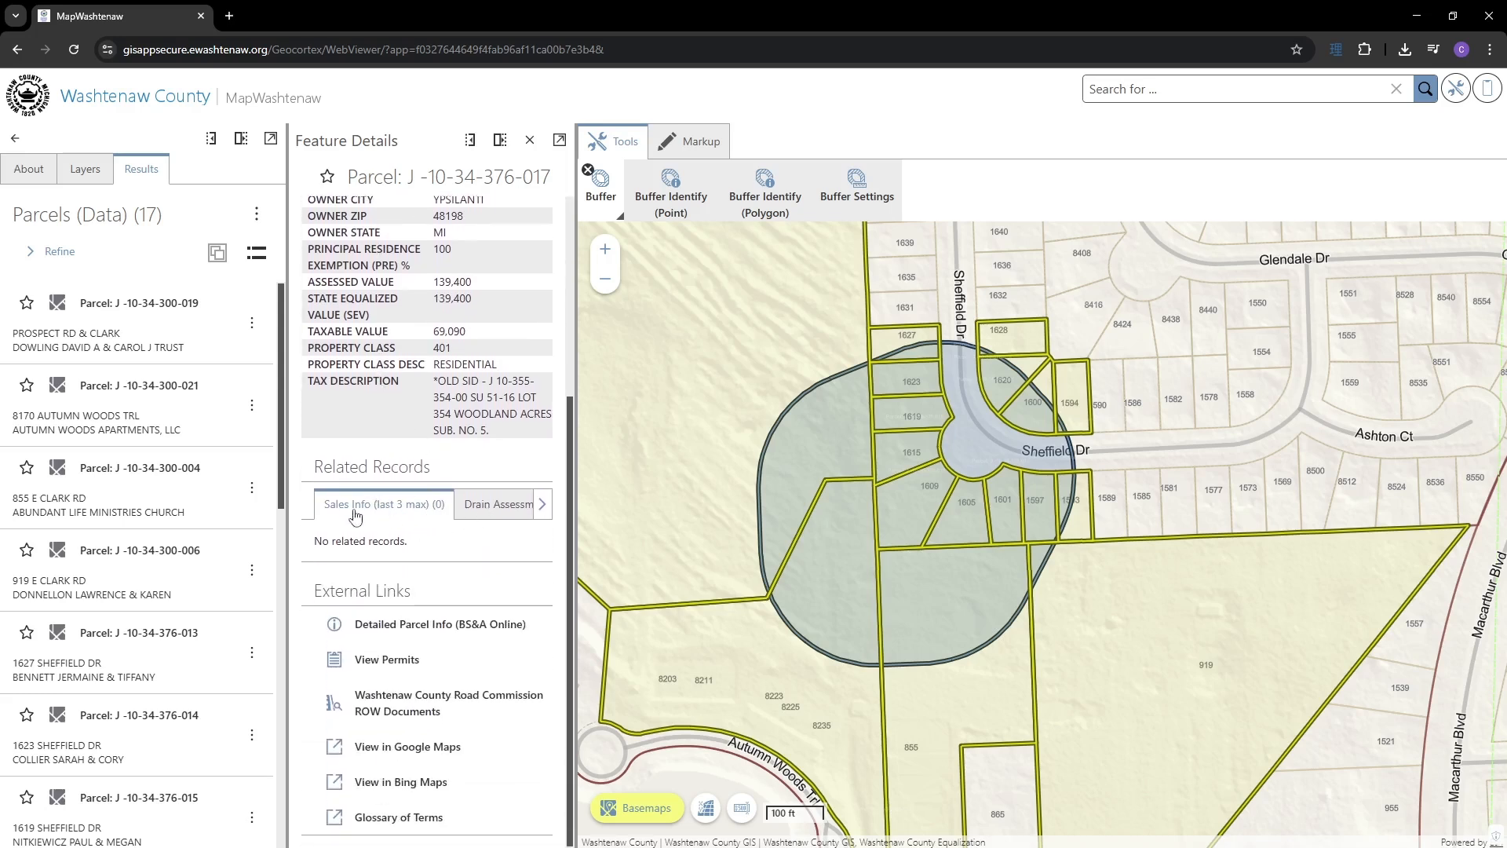
# - Show the parcel's Drain Assessment records and other related records, then view it in Google Maps
pyautogui.click(507, 512)
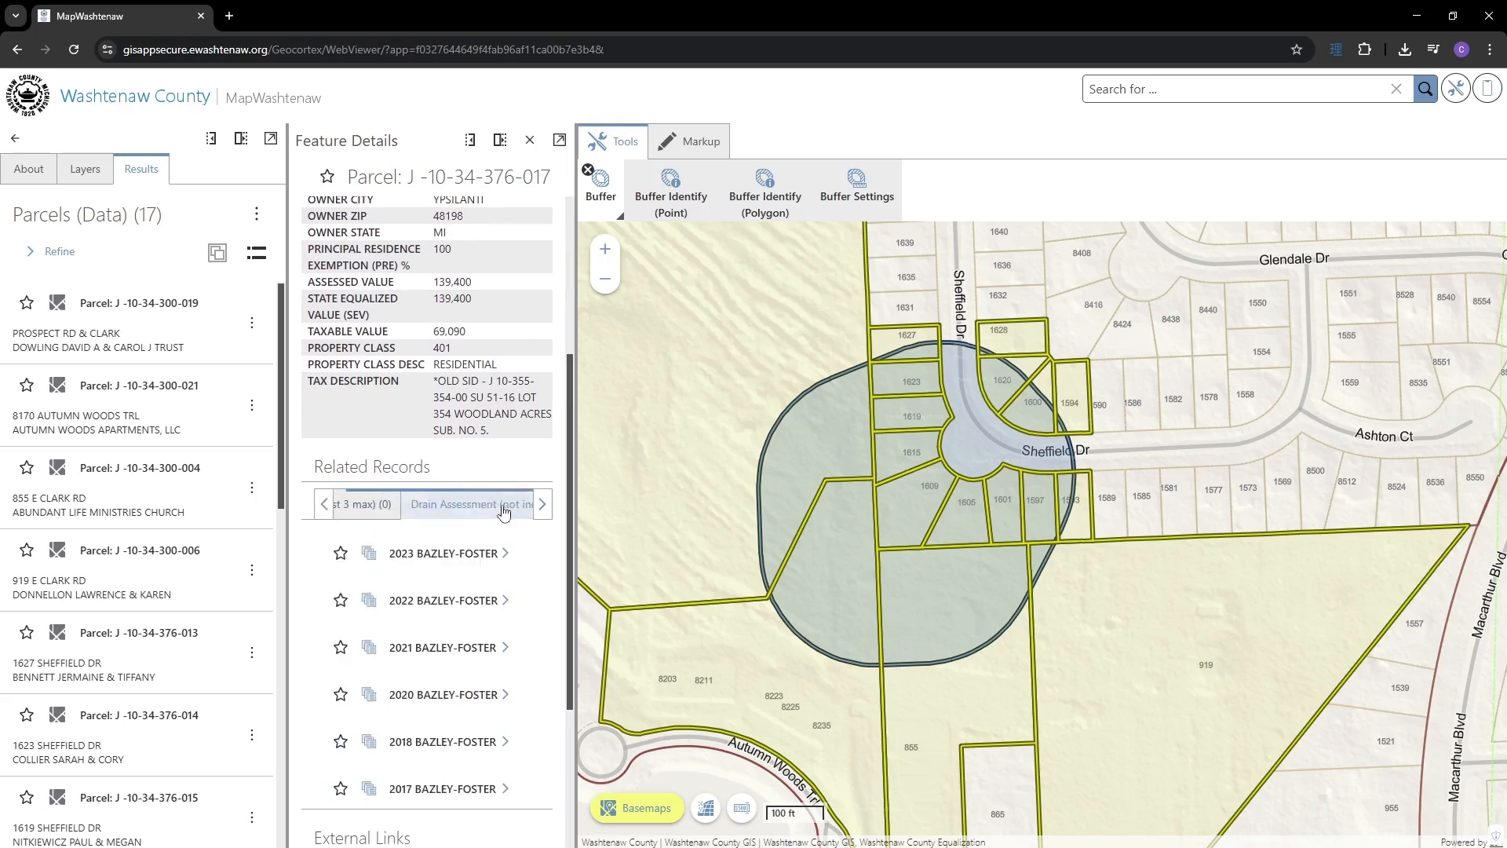
pyautogui.click(324, 504)
pyautogui.scroll(-3, 433, 496)
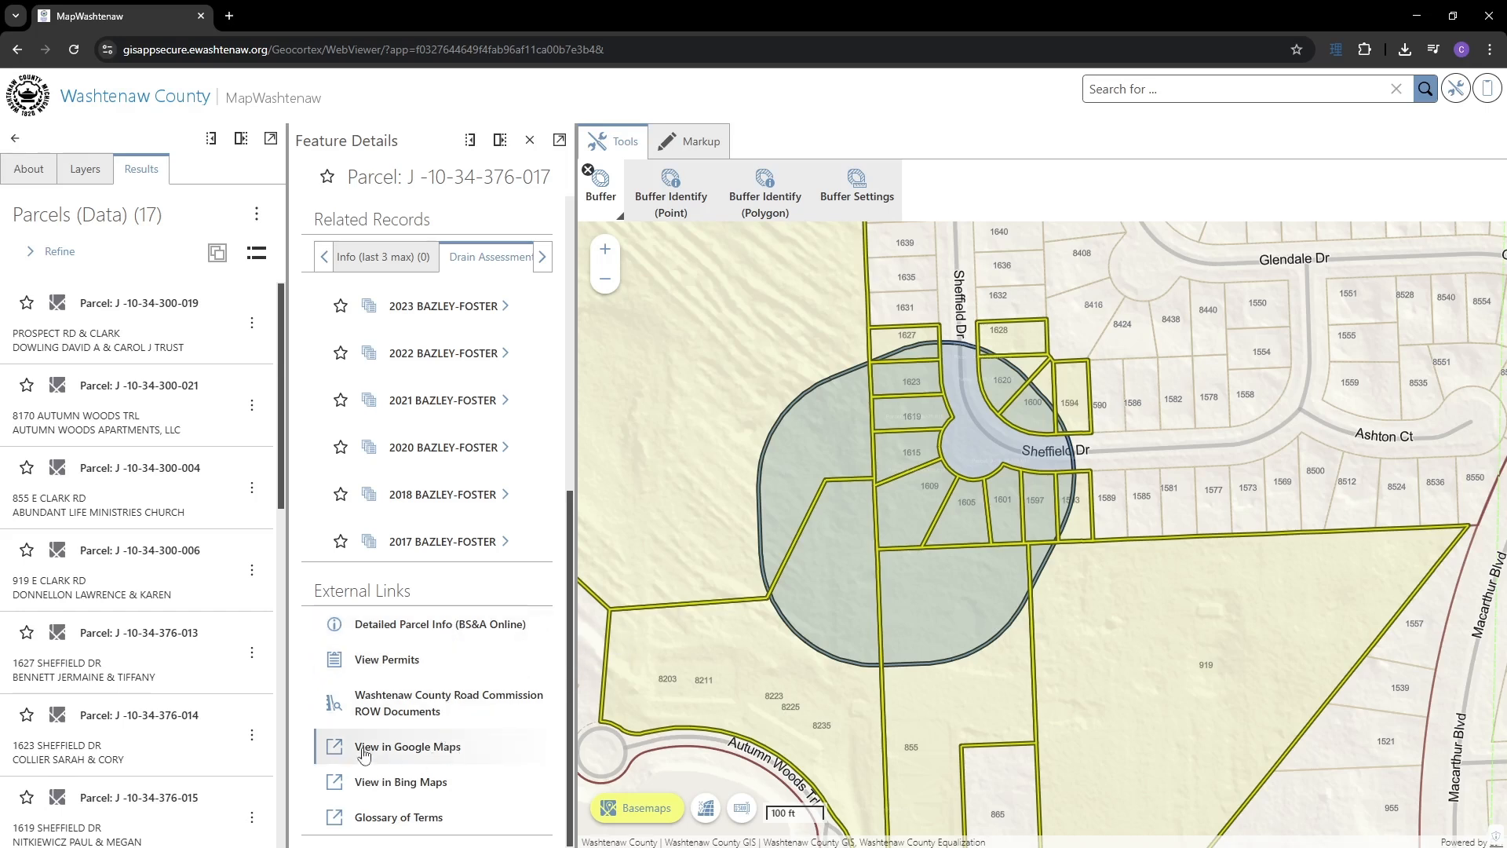
pyautogui.click(441, 746)
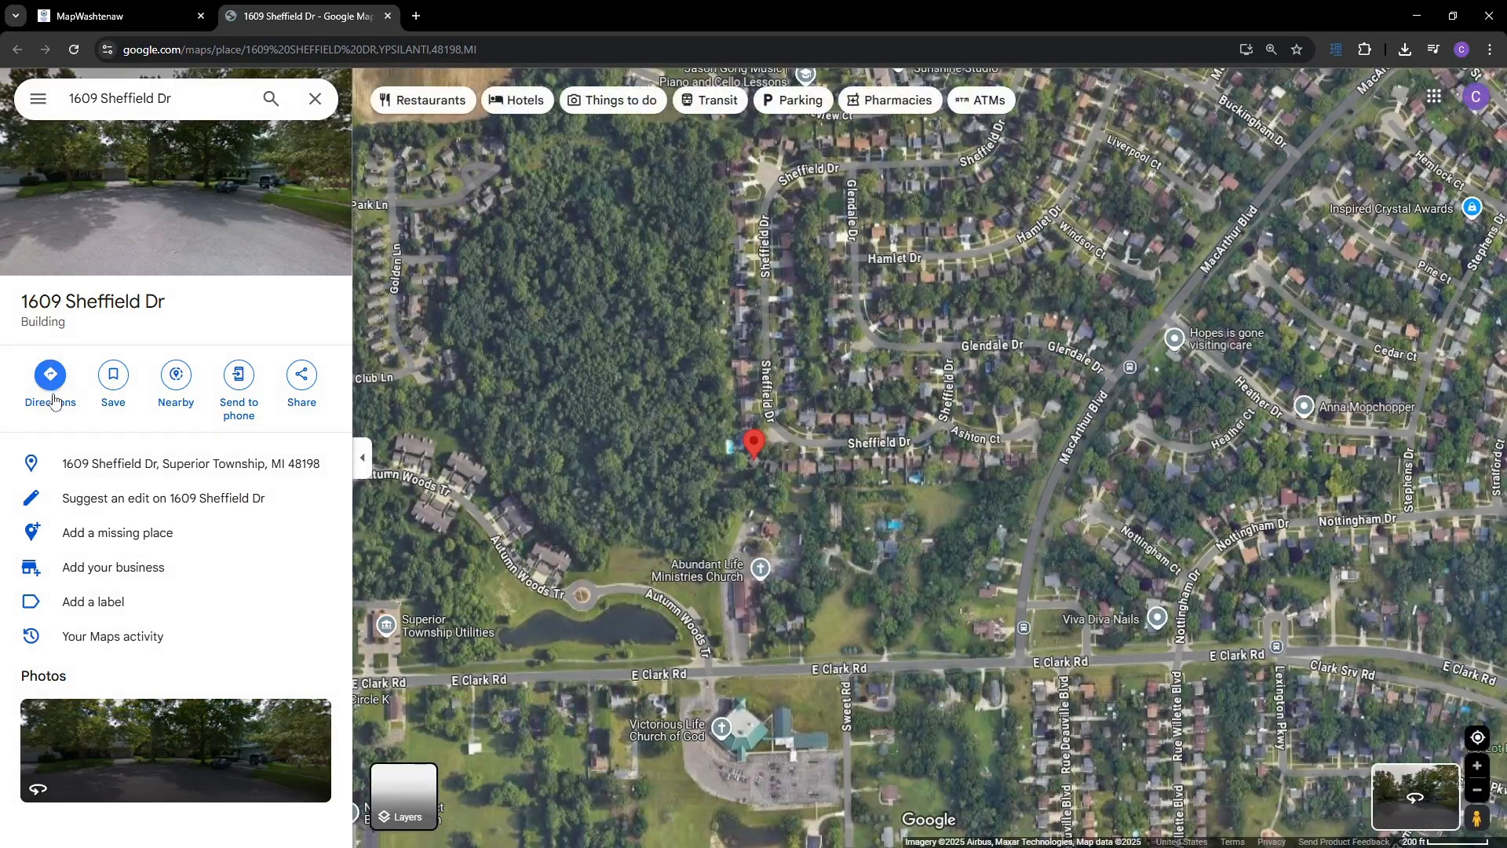
pyautogui.scroll(4, 714, 463)
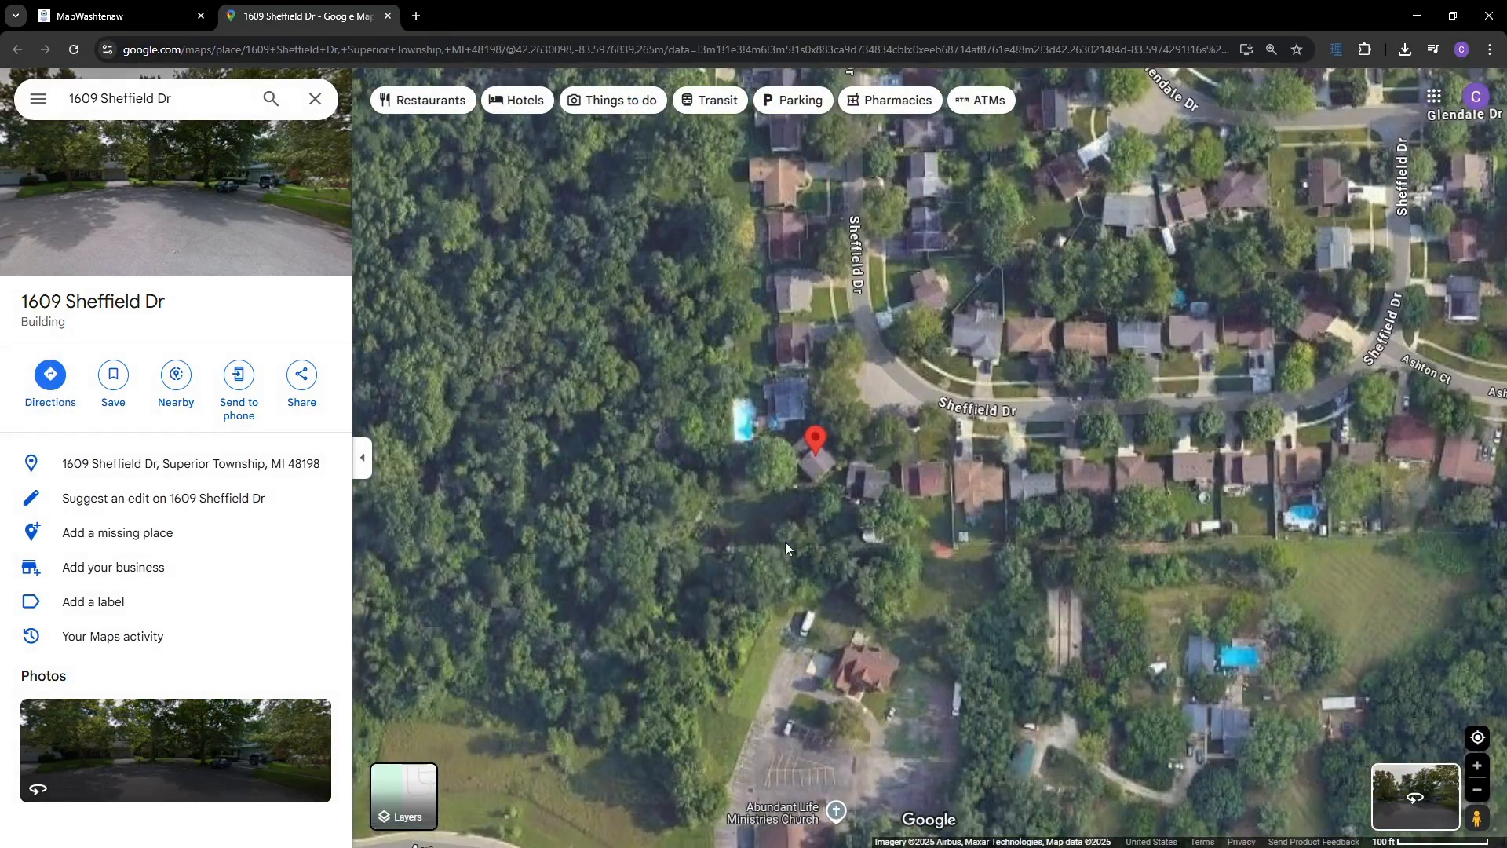
pyautogui.moveTo(786, 542); pyautogui.dragTo(805, 592)
pyautogui.moveTo(1474, 816); pyautogui.dragTo(917, 365)
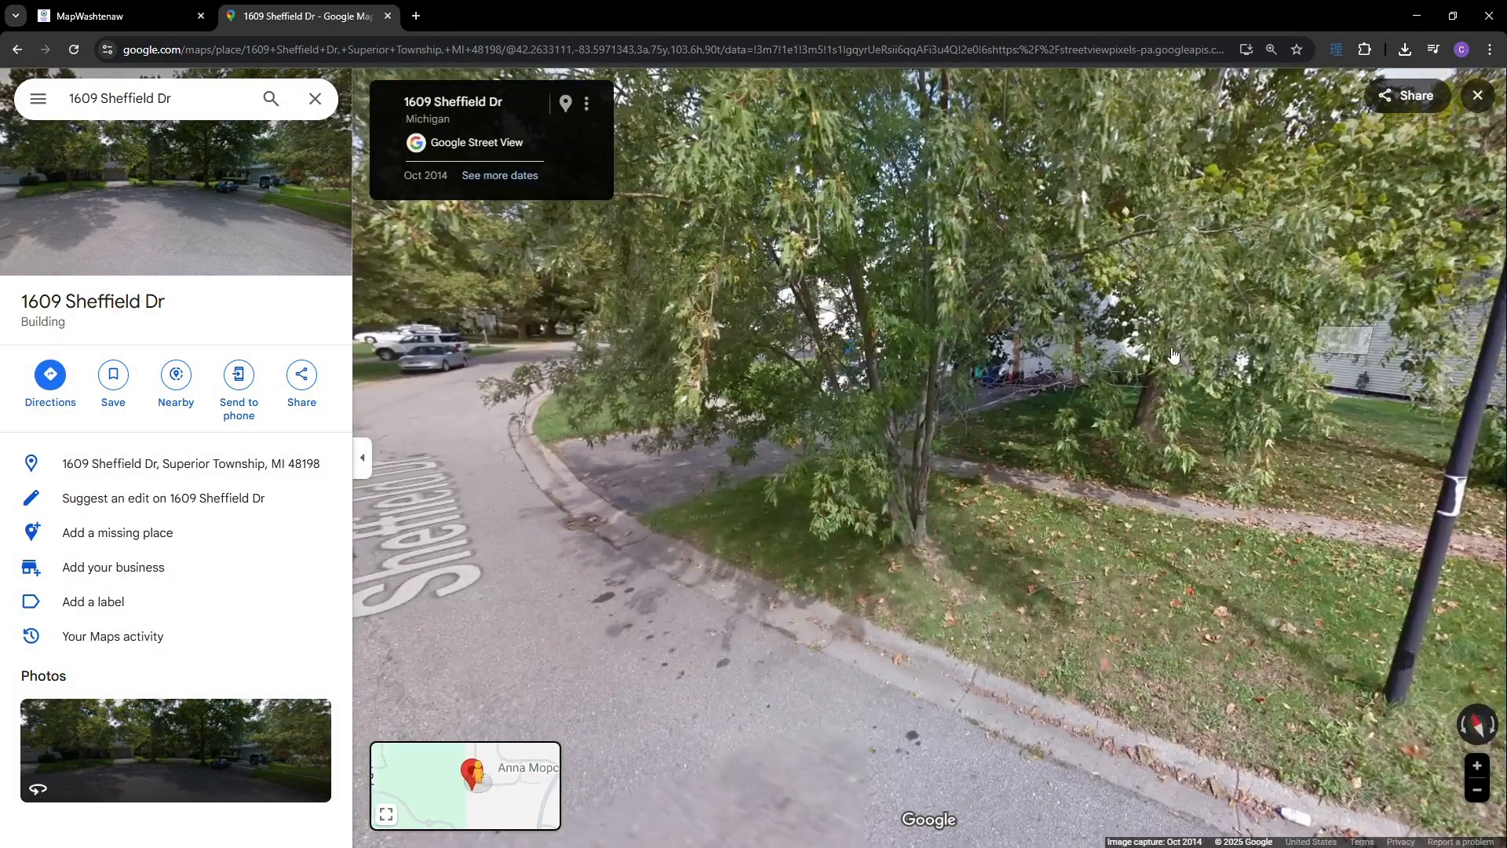
pyautogui.moveTo(683, 372); pyautogui.dragTo(1138, 455)
pyautogui.moveTo(609, 507); pyautogui.dragTo(1013, 505)
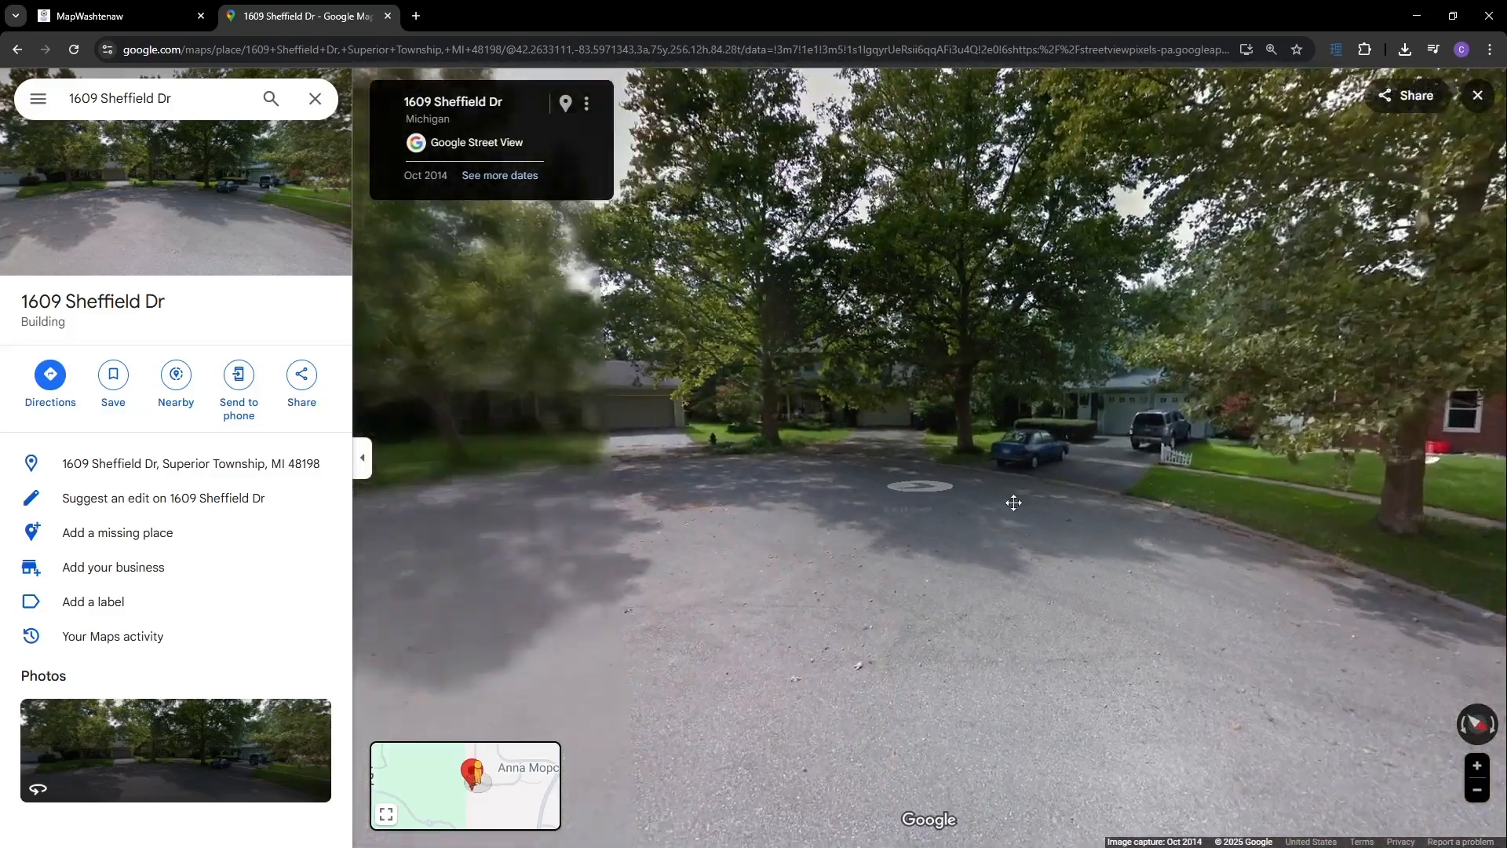
pyautogui.click(91, 16)
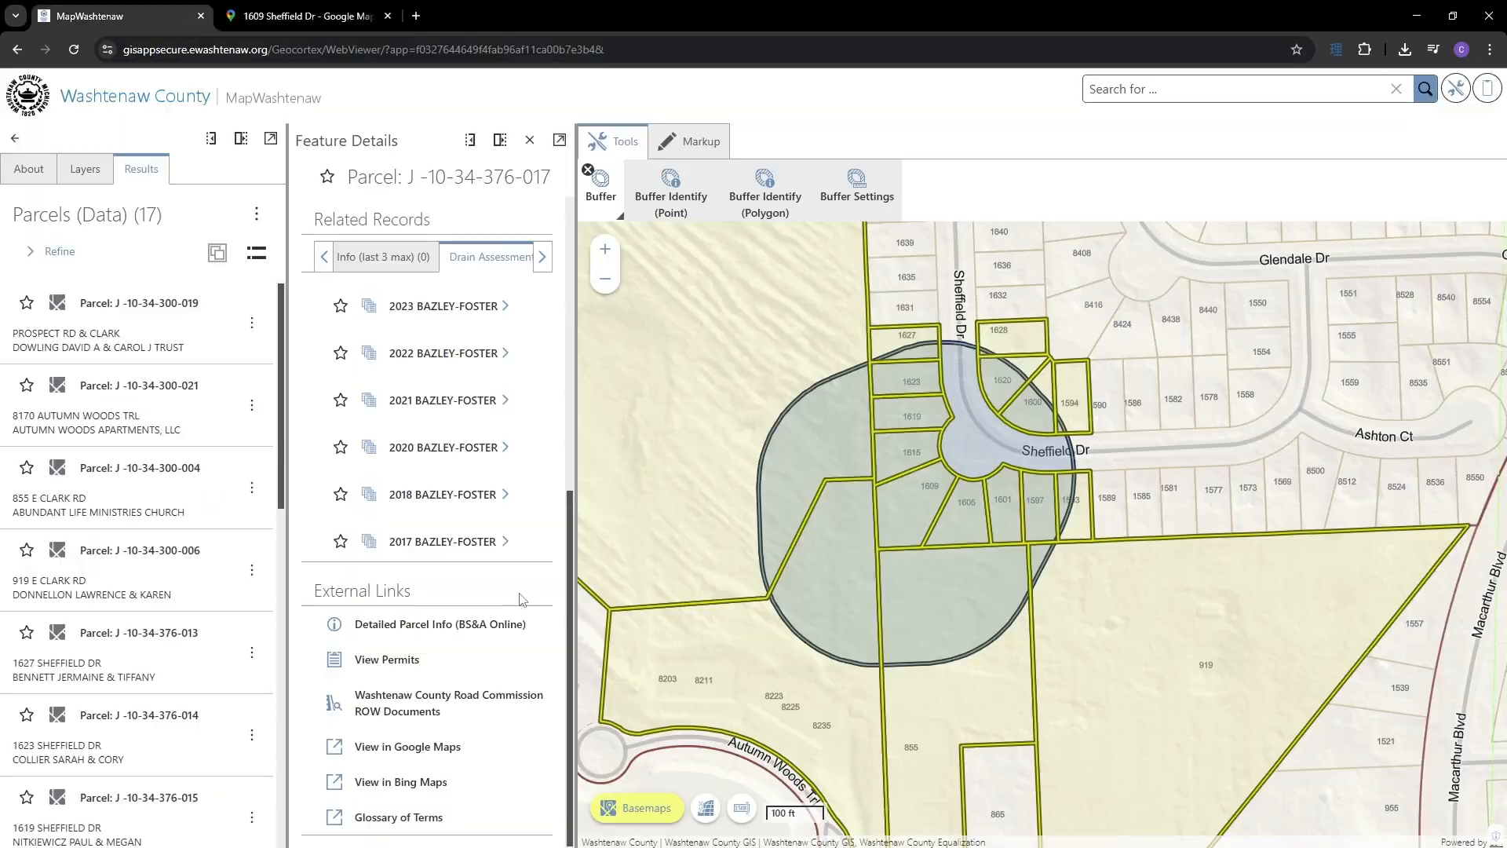
# - Show the parcel's location in Bing Maps with Bird's eye aerial imagery
pyautogui.click(430, 782)
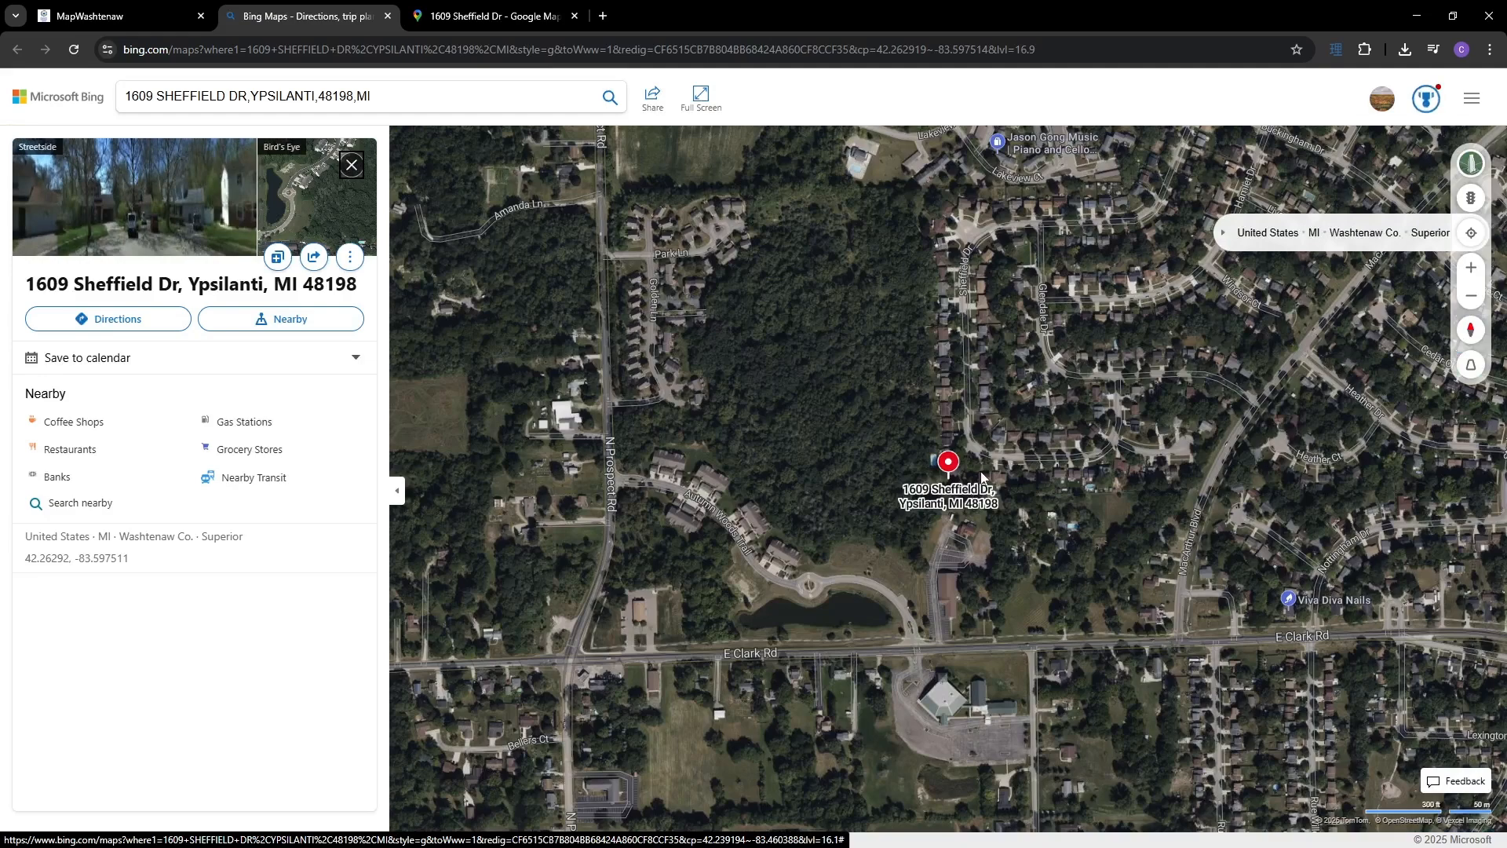
pyautogui.click(1471, 164)
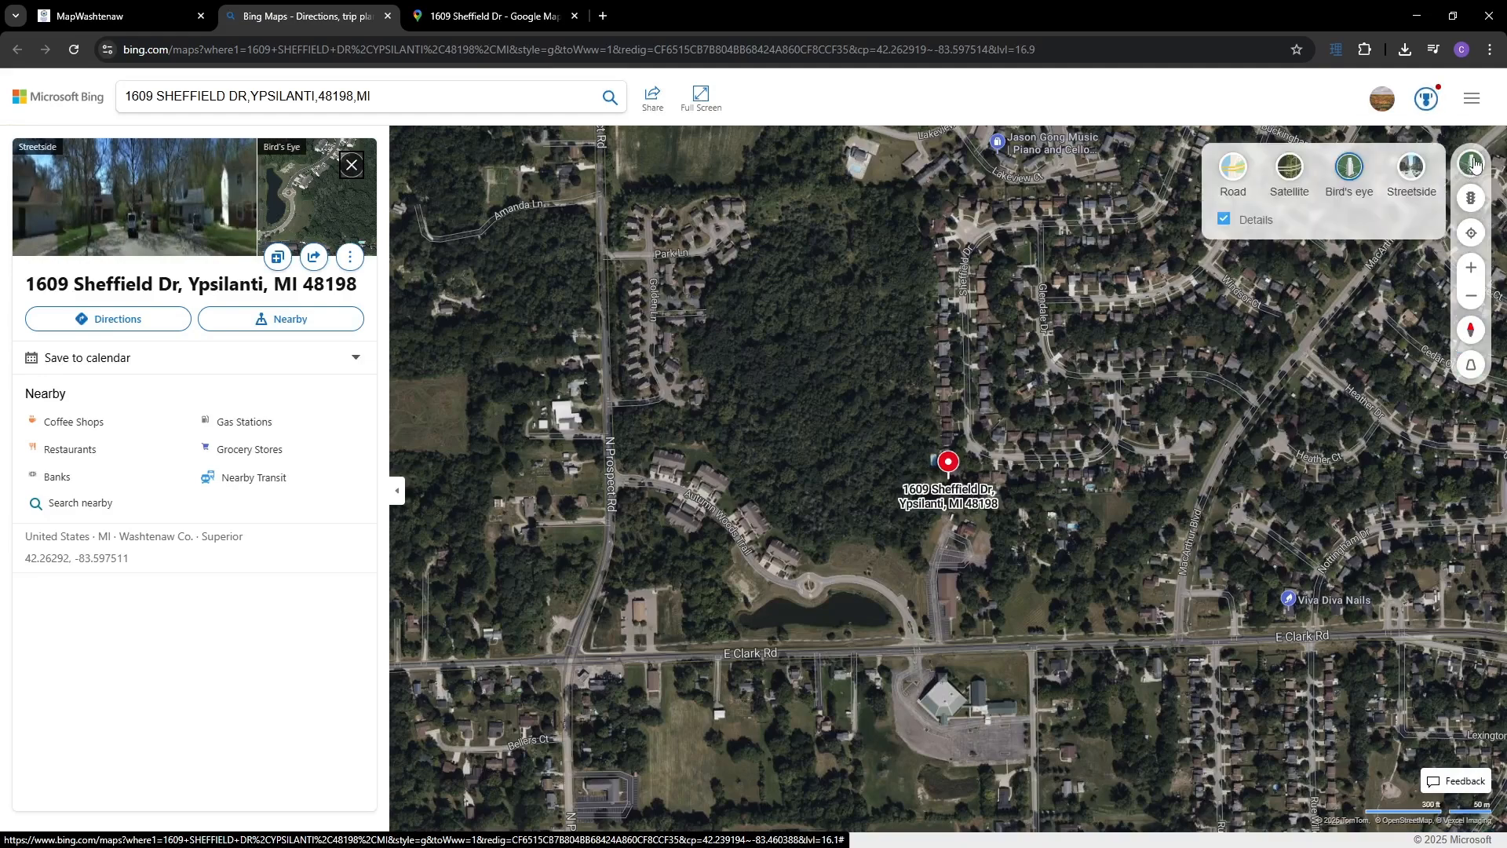
pyautogui.click(1350, 167)
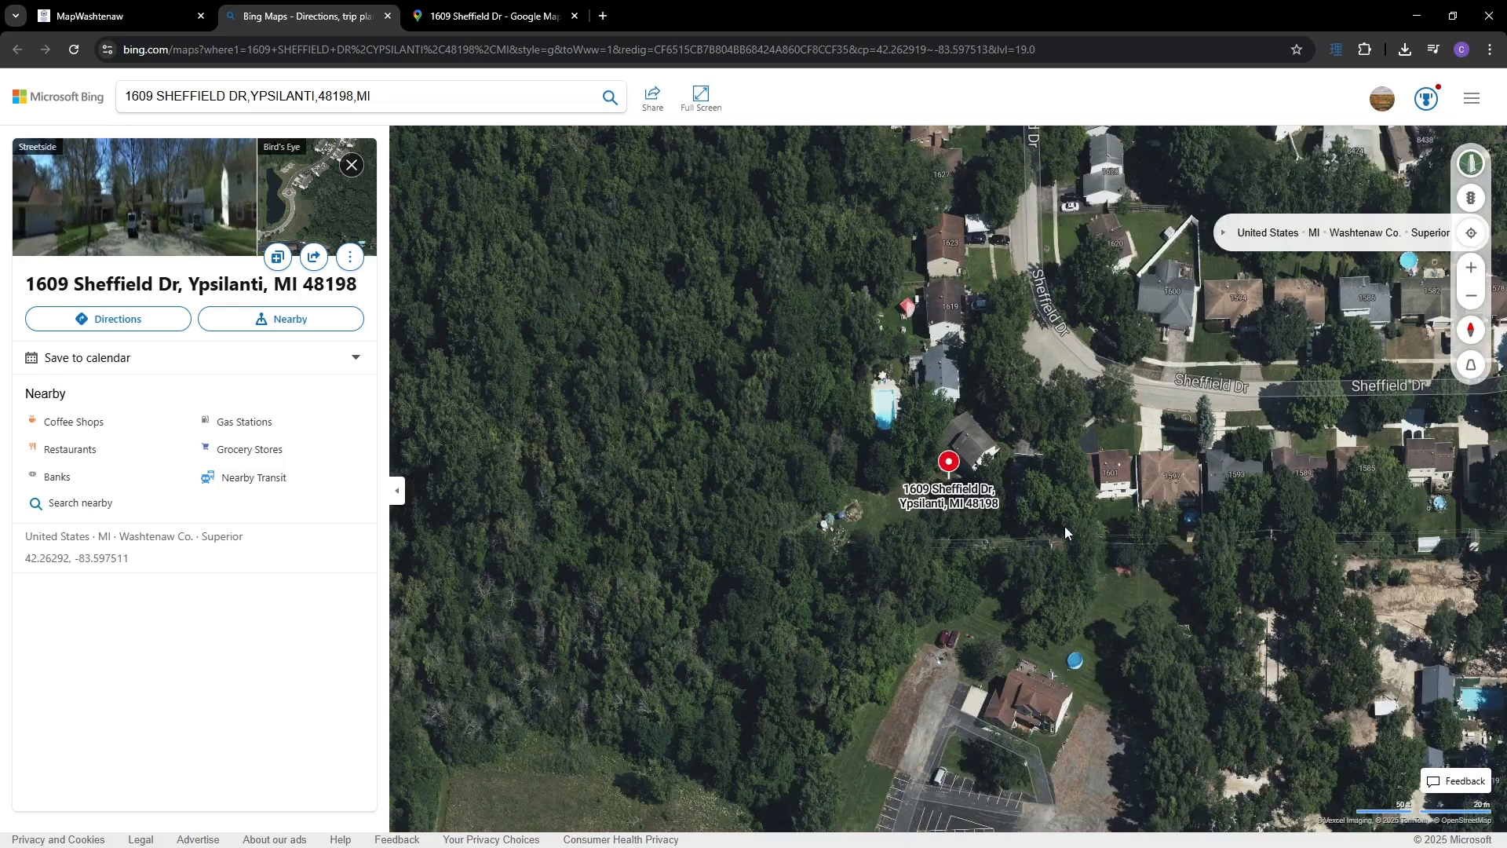
# - Pan and zoom the aerial view from the parcel to EMU's Downing Hall and Dining Commons
pyautogui.moveTo(1020, 581); pyautogui.dragTo(907, 421)
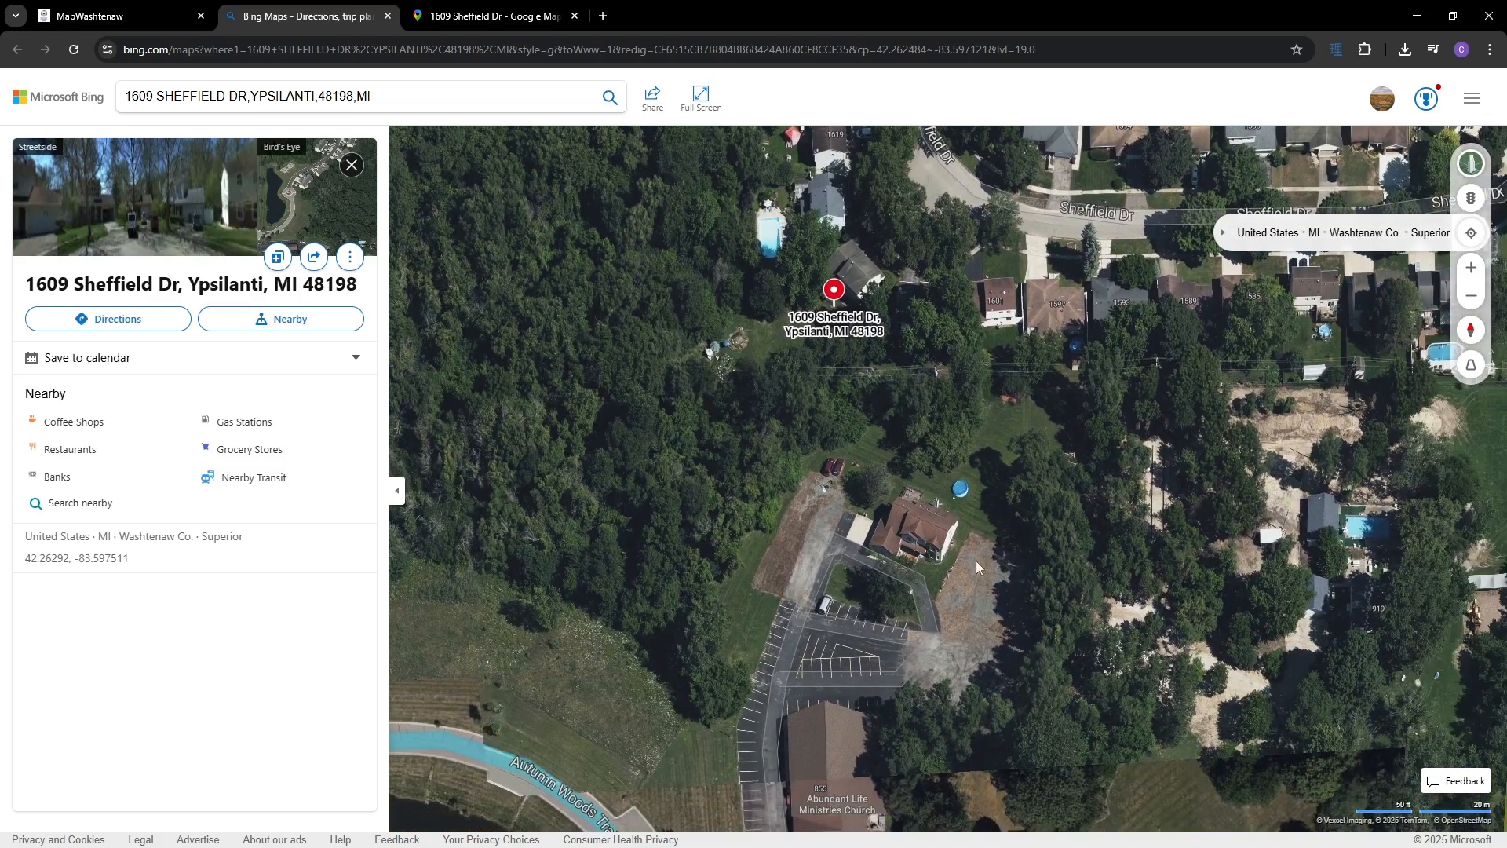
pyautogui.scroll(-3, 936, 549)
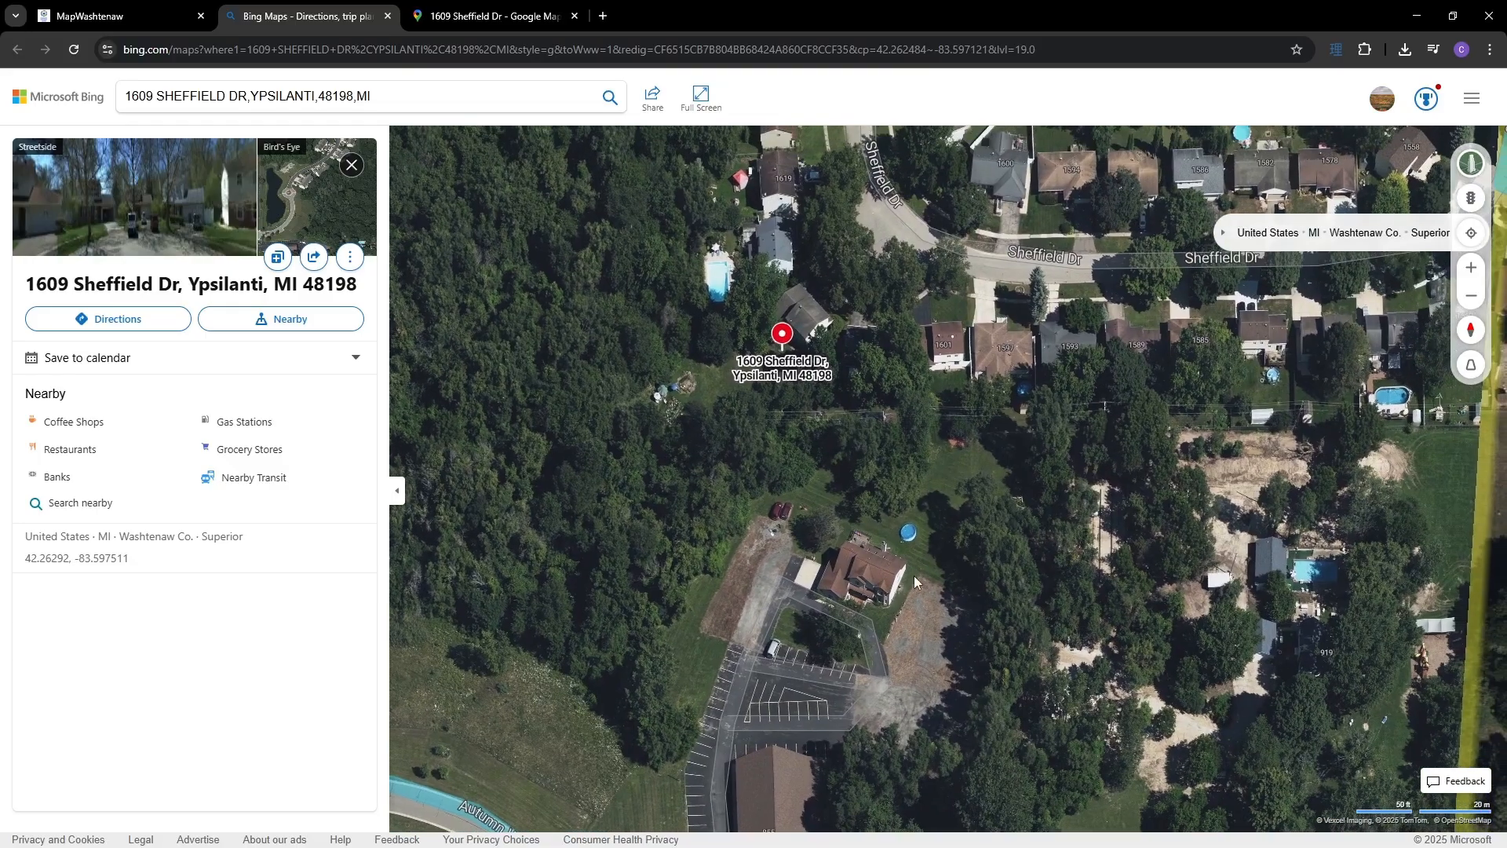
pyautogui.scroll(-5, 804, 469)
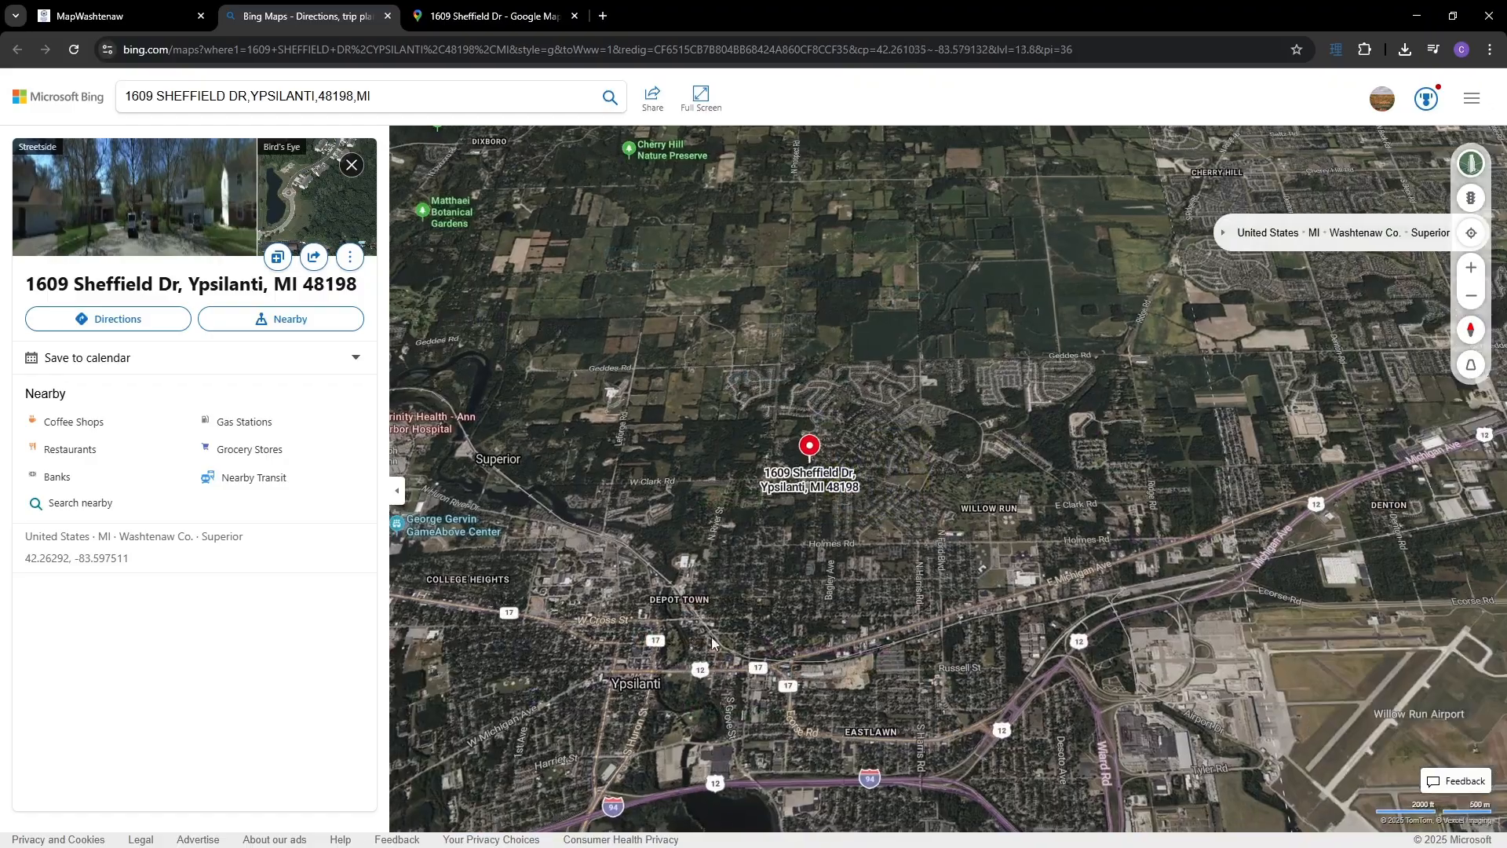
pyautogui.moveTo(711, 637); pyautogui.dragTo(900, 596)
pyautogui.scroll(5, 868, 542)
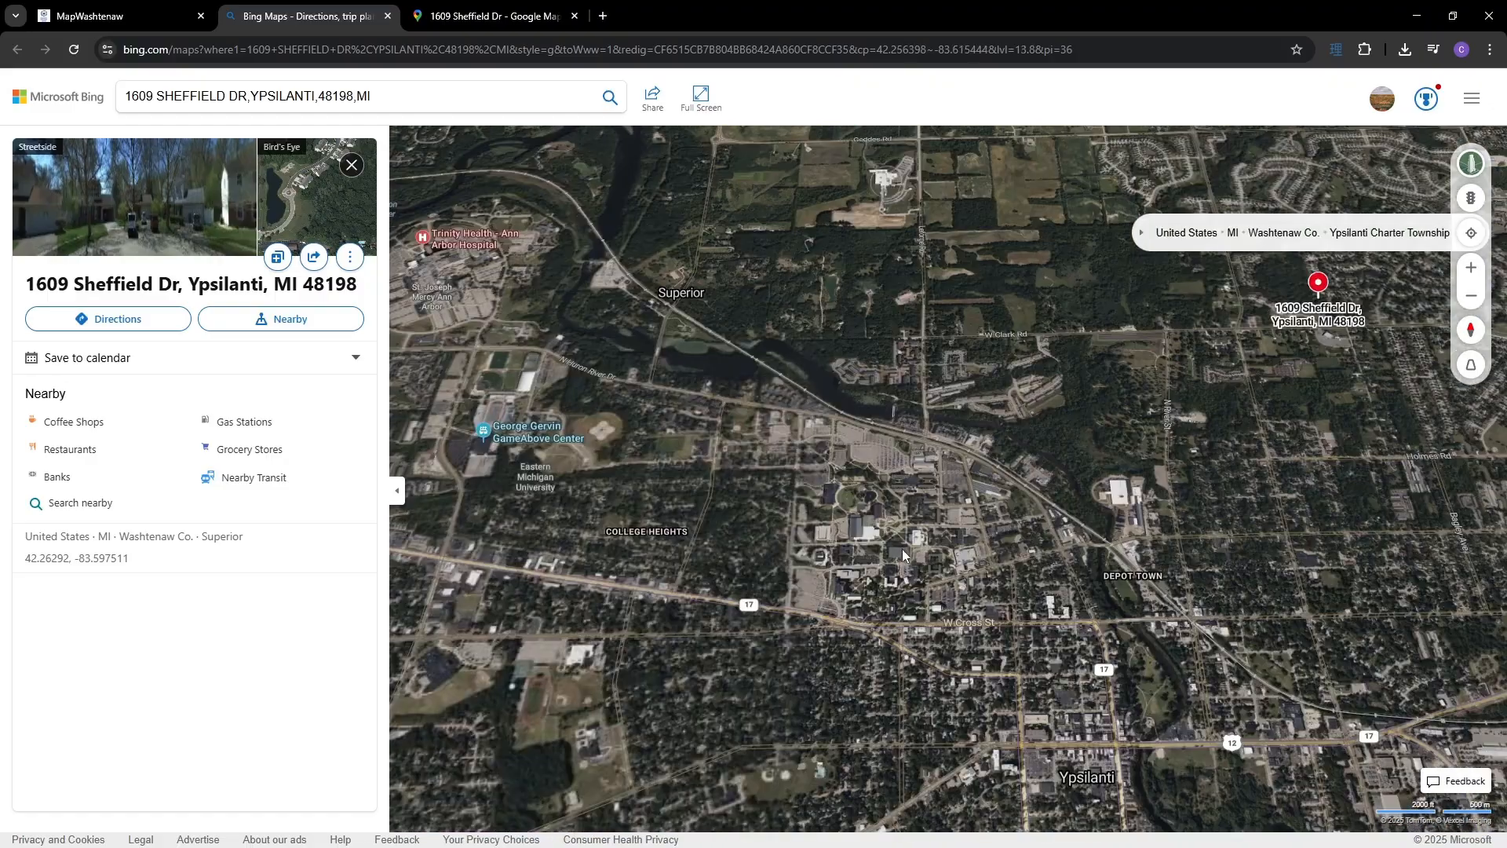
pyautogui.scroll(3, 785, 463)
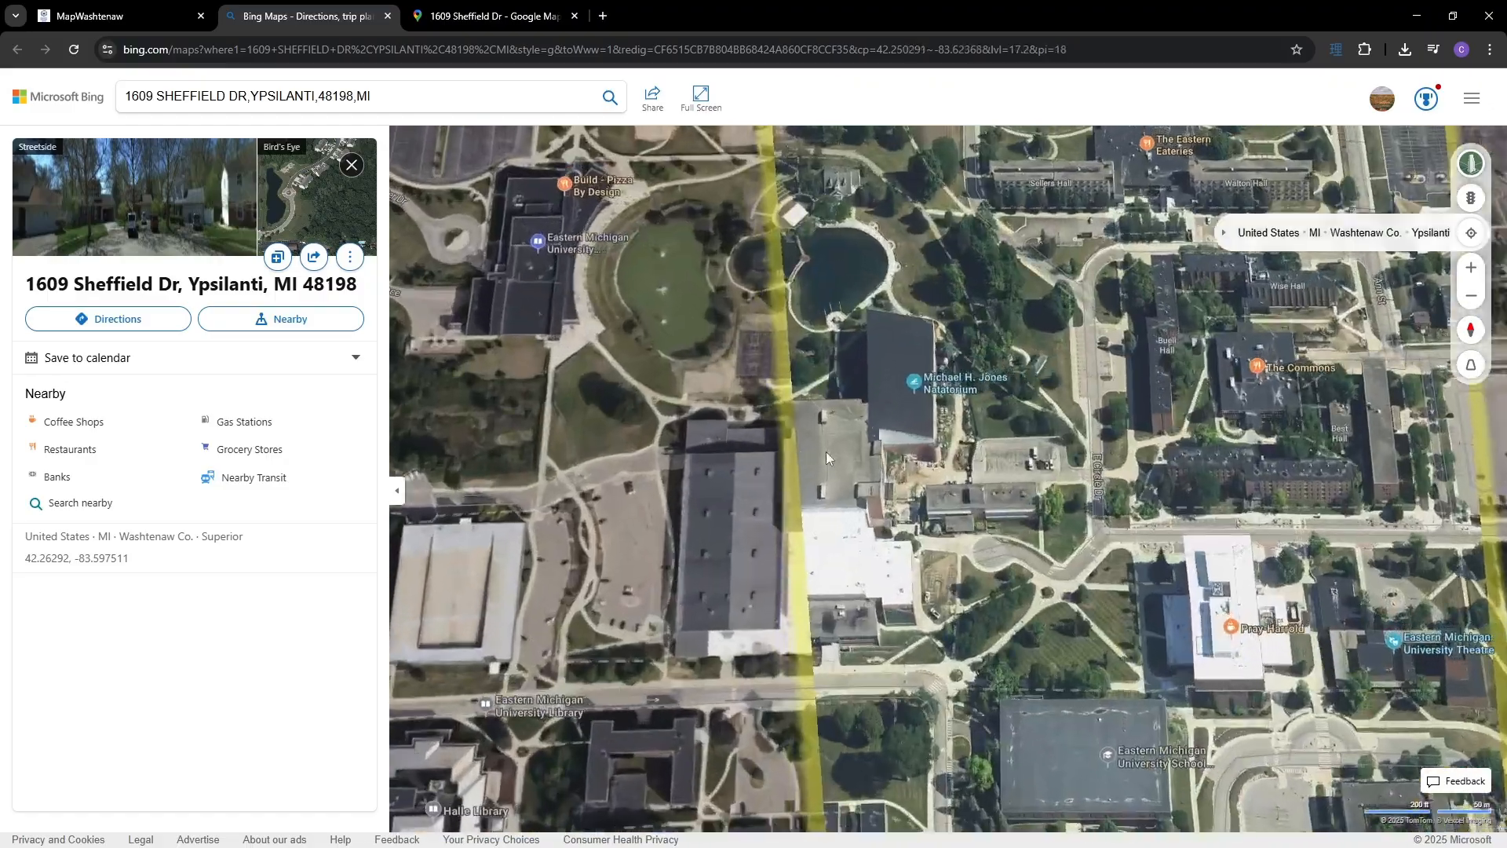
pyautogui.scroll(3, 1176, 450)
pyautogui.moveTo(1181, 464); pyautogui.dragTo(934, 446)
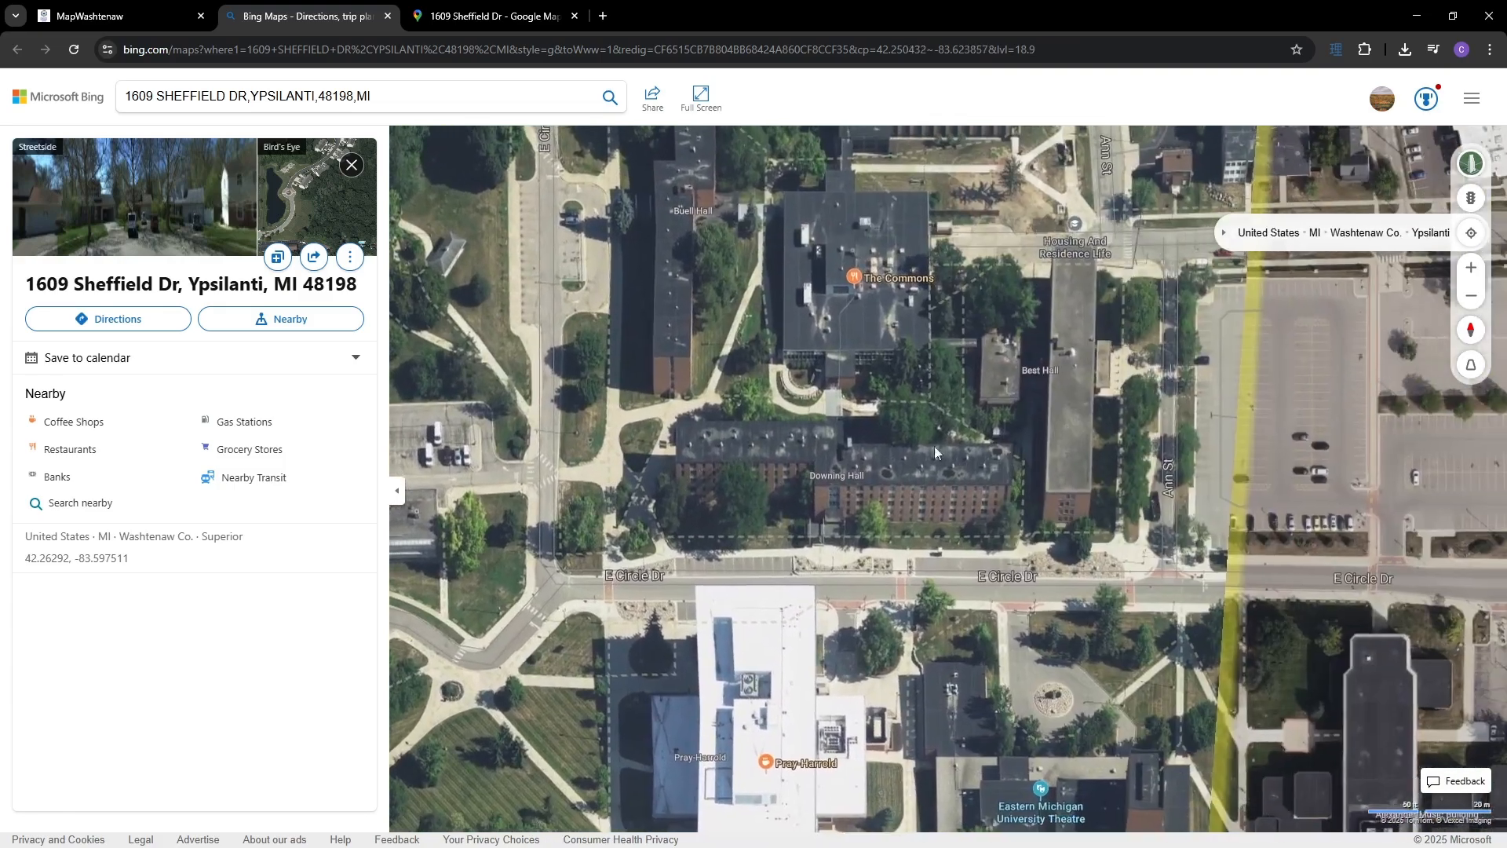
pyautogui.scroll(1, 867, 427)
pyautogui.scroll(1, 863, 430)
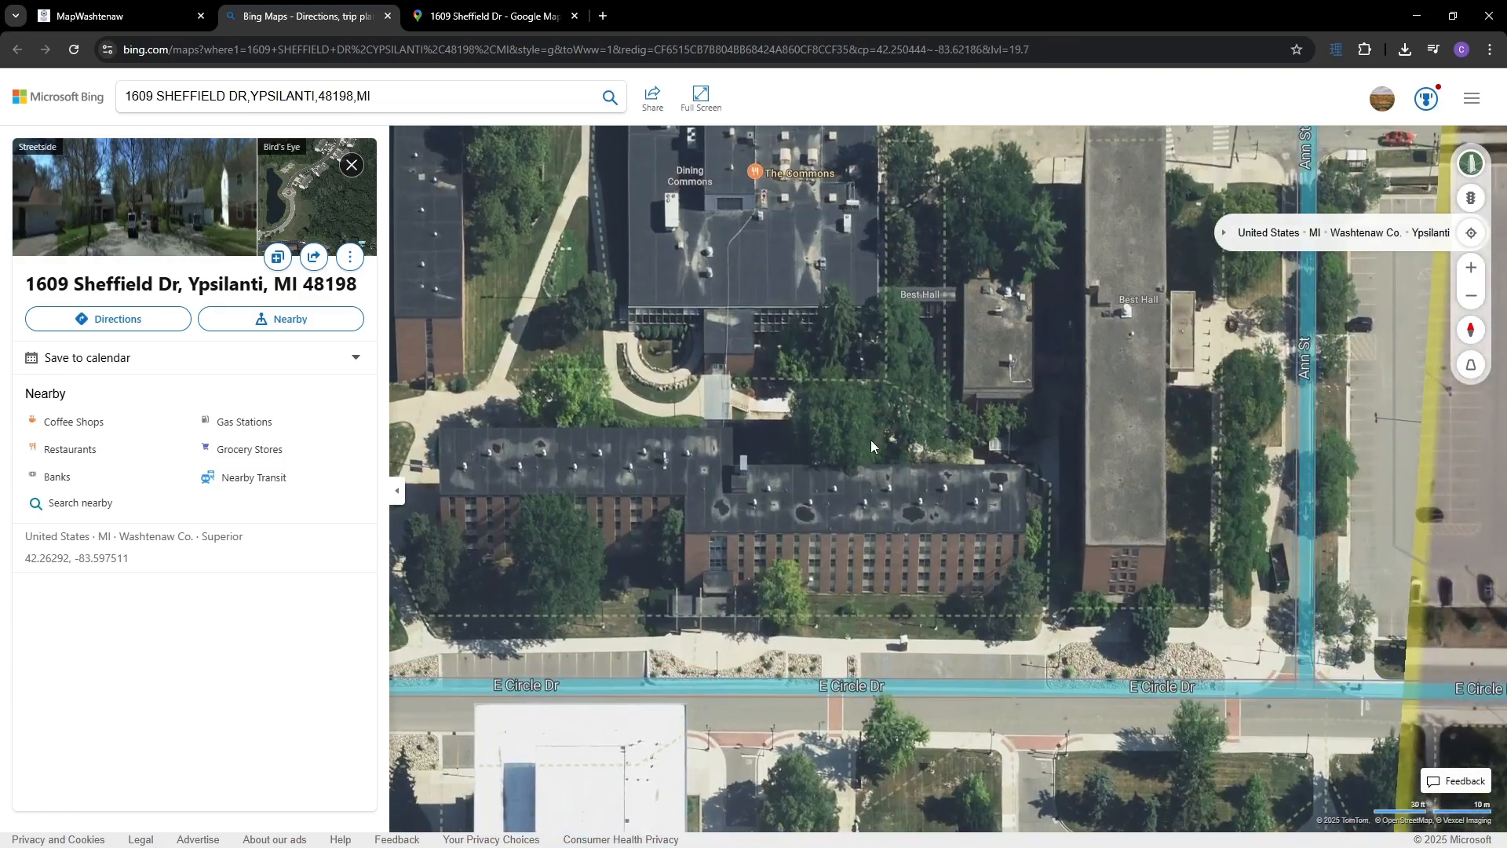
pyautogui.moveTo(900, 434); pyautogui.dragTo(1058, 534)
pyautogui.moveTo(800, 511); pyautogui.dragTo(944, 549)
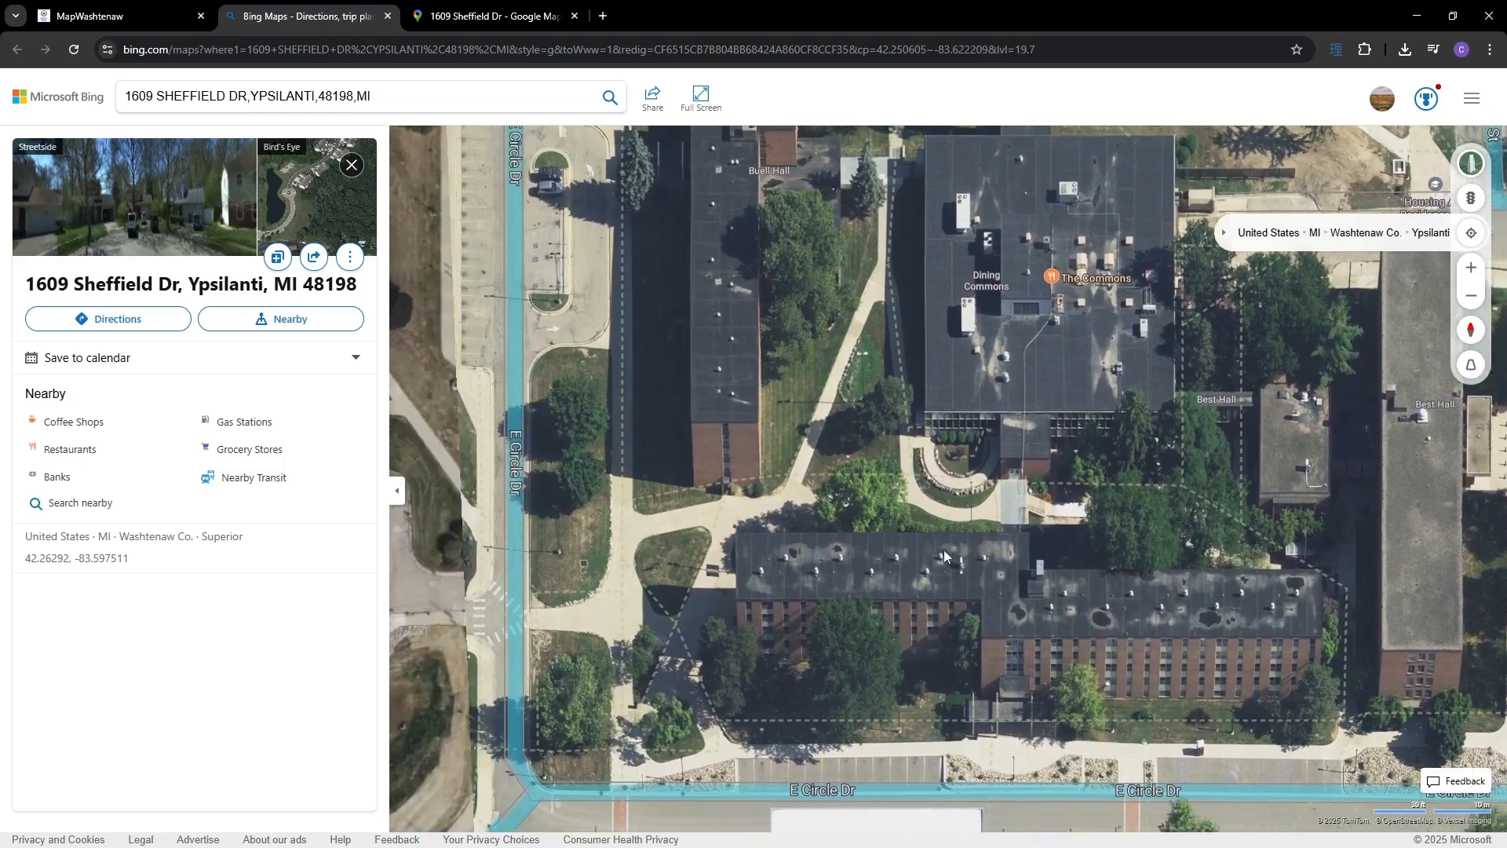
pyautogui.moveTo(878, 405); pyautogui.dragTo(903, 582)
pyautogui.moveTo(1106, 449); pyautogui.dragTo(998, 568)
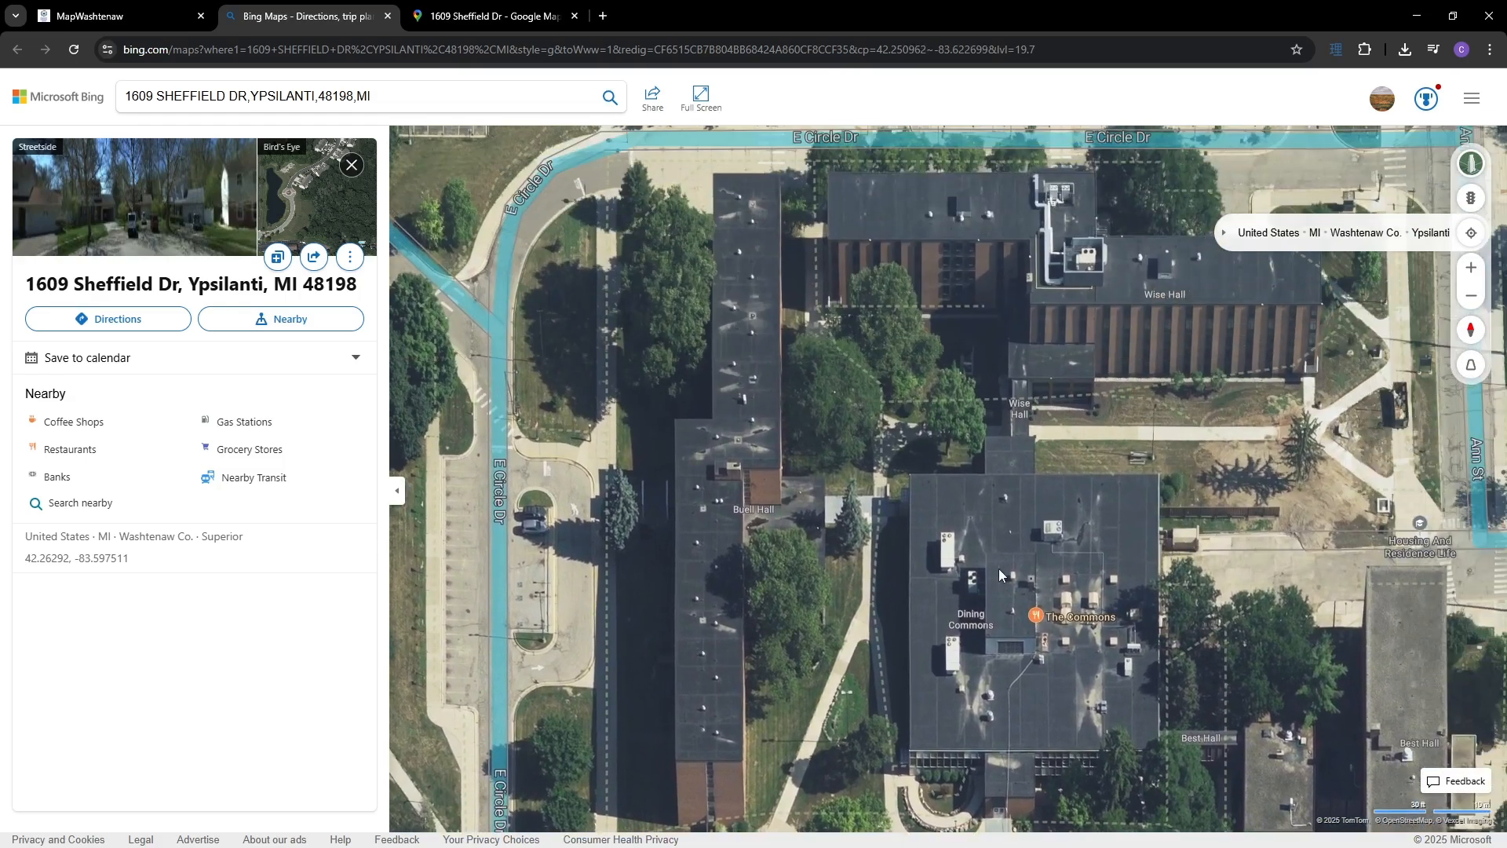
# - Rotate the aerial view to 45° with the Dining Commons at the upper right
pyautogui.click(1489, 330)
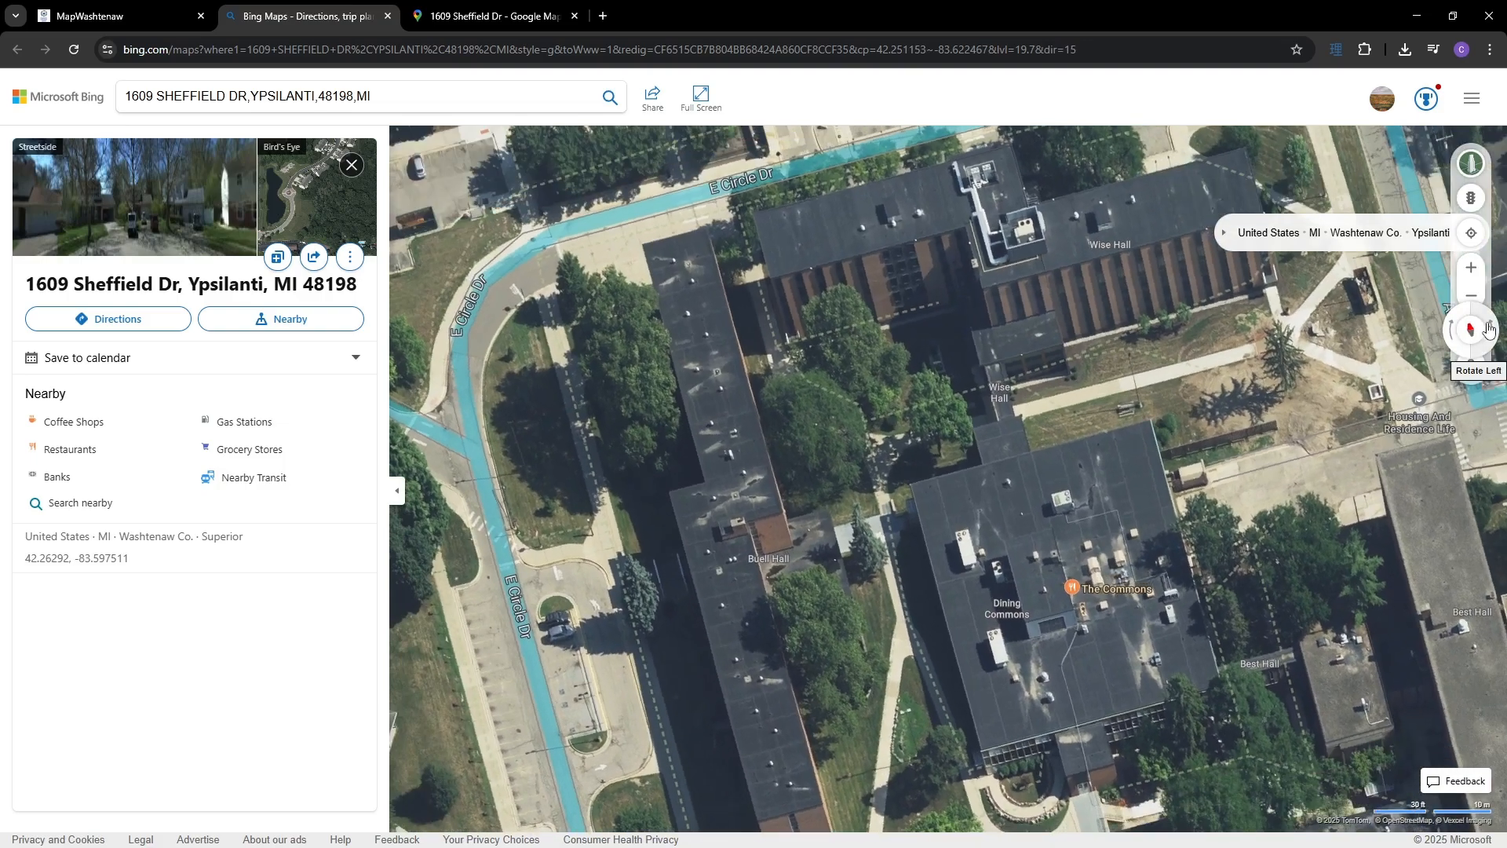
pyautogui.click(1489, 330)
pyautogui.click(1489, 330)
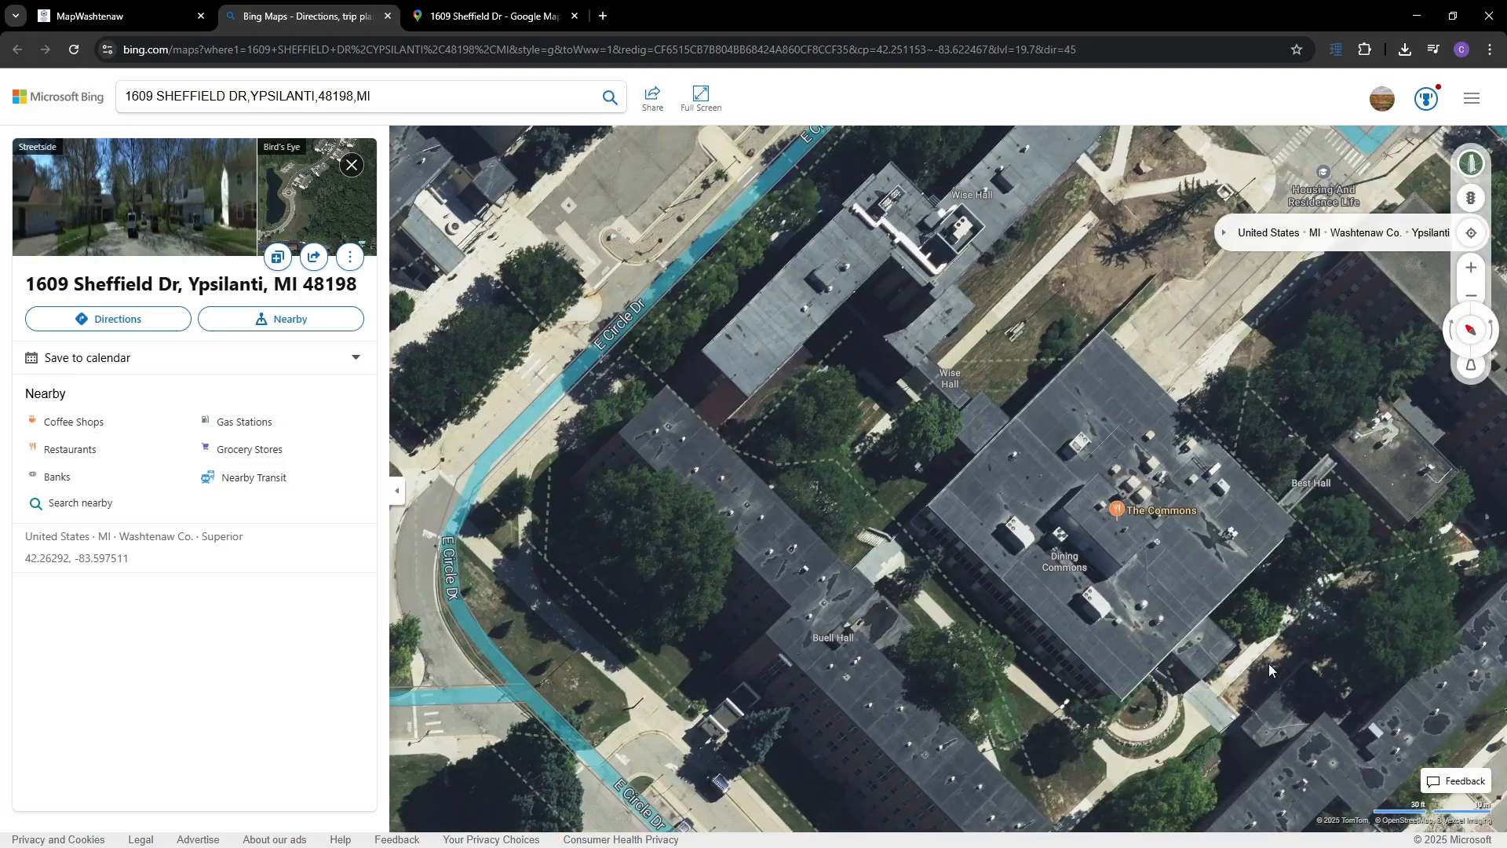
pyautogui.moveTo(1269, 667); pyautogui.dragTo(1337, 473)
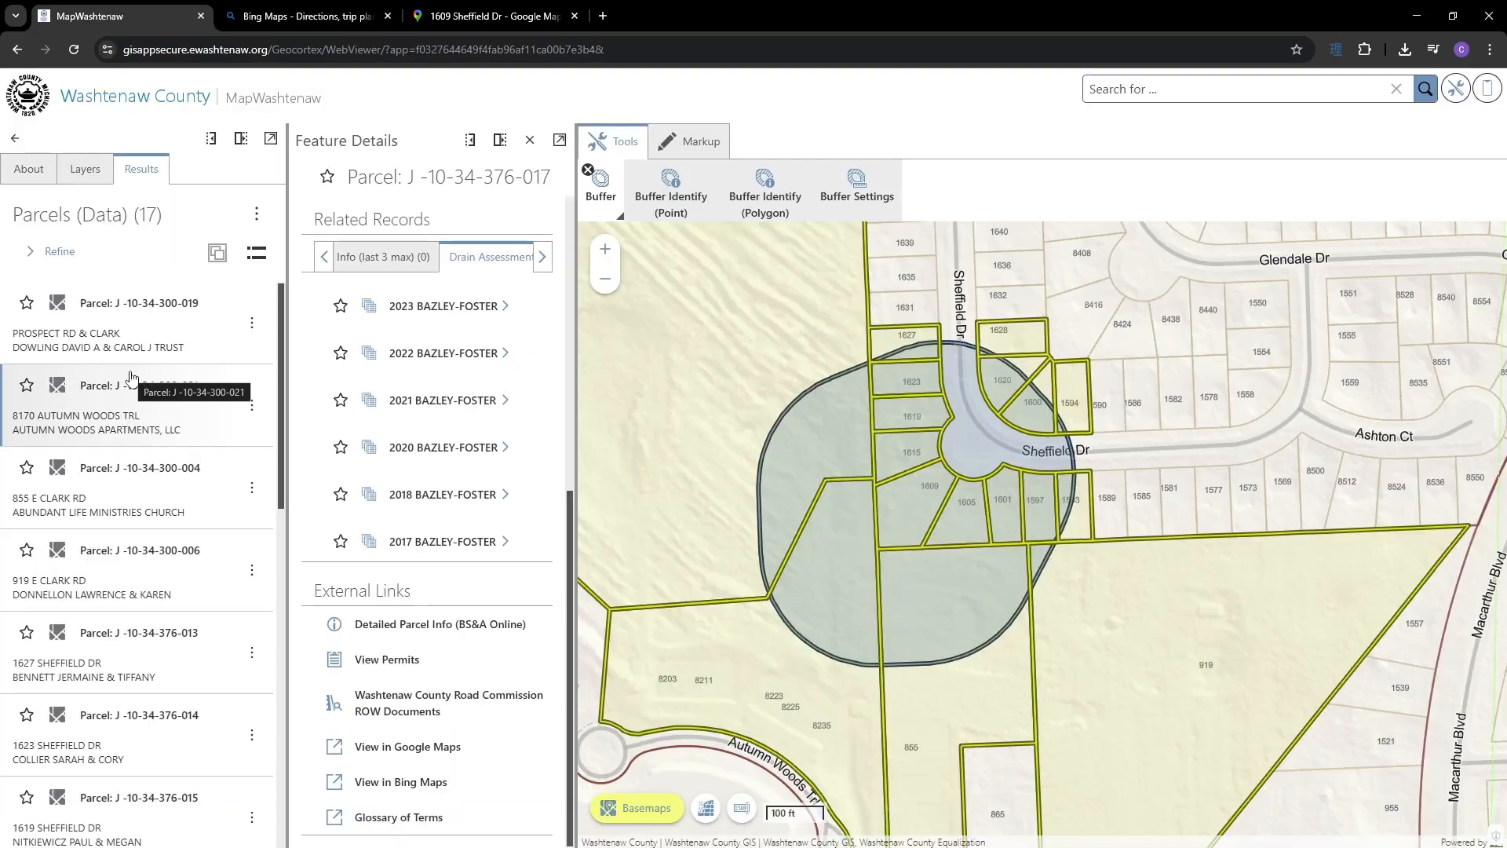
pyautogui.scroll(-3, 130, 377)
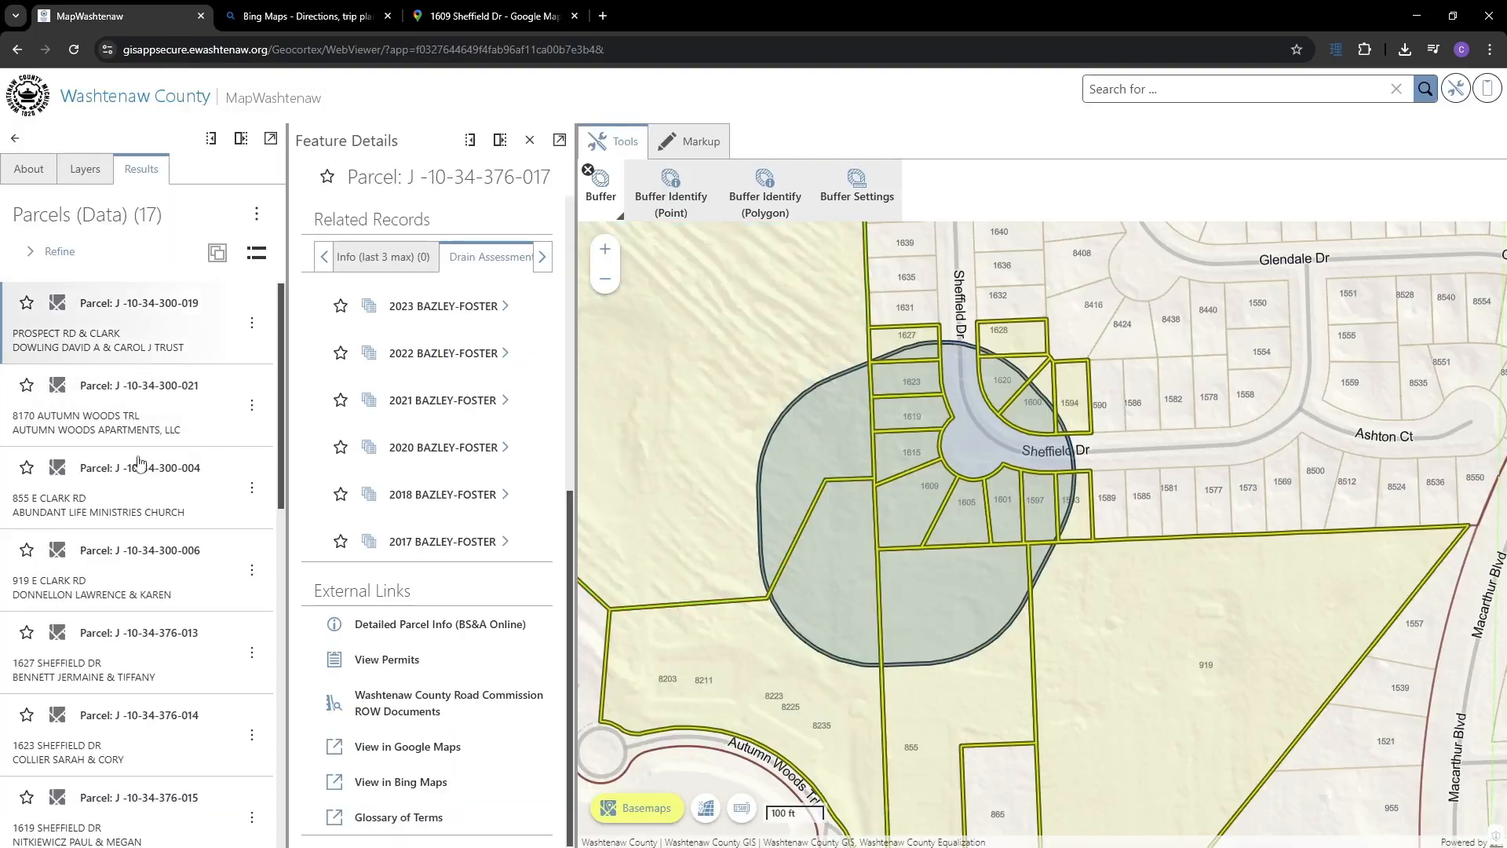
# - Leave the Buffer tools for the full Tools toolbar and close the parcel's Feature Details
pyautogui.scroll(3, 145, 726)
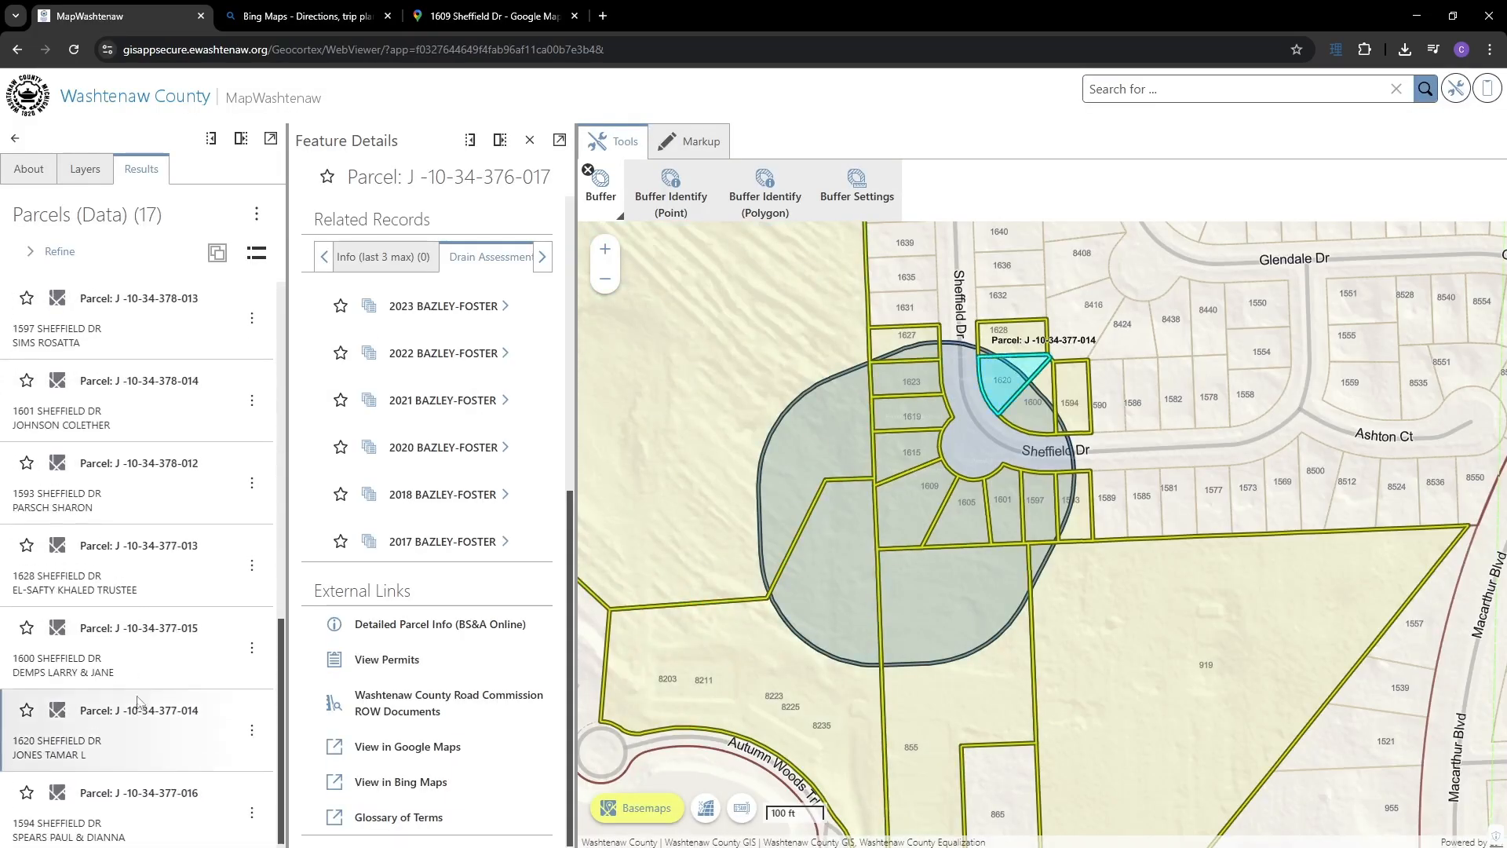
pyautogui.click(587, 169)
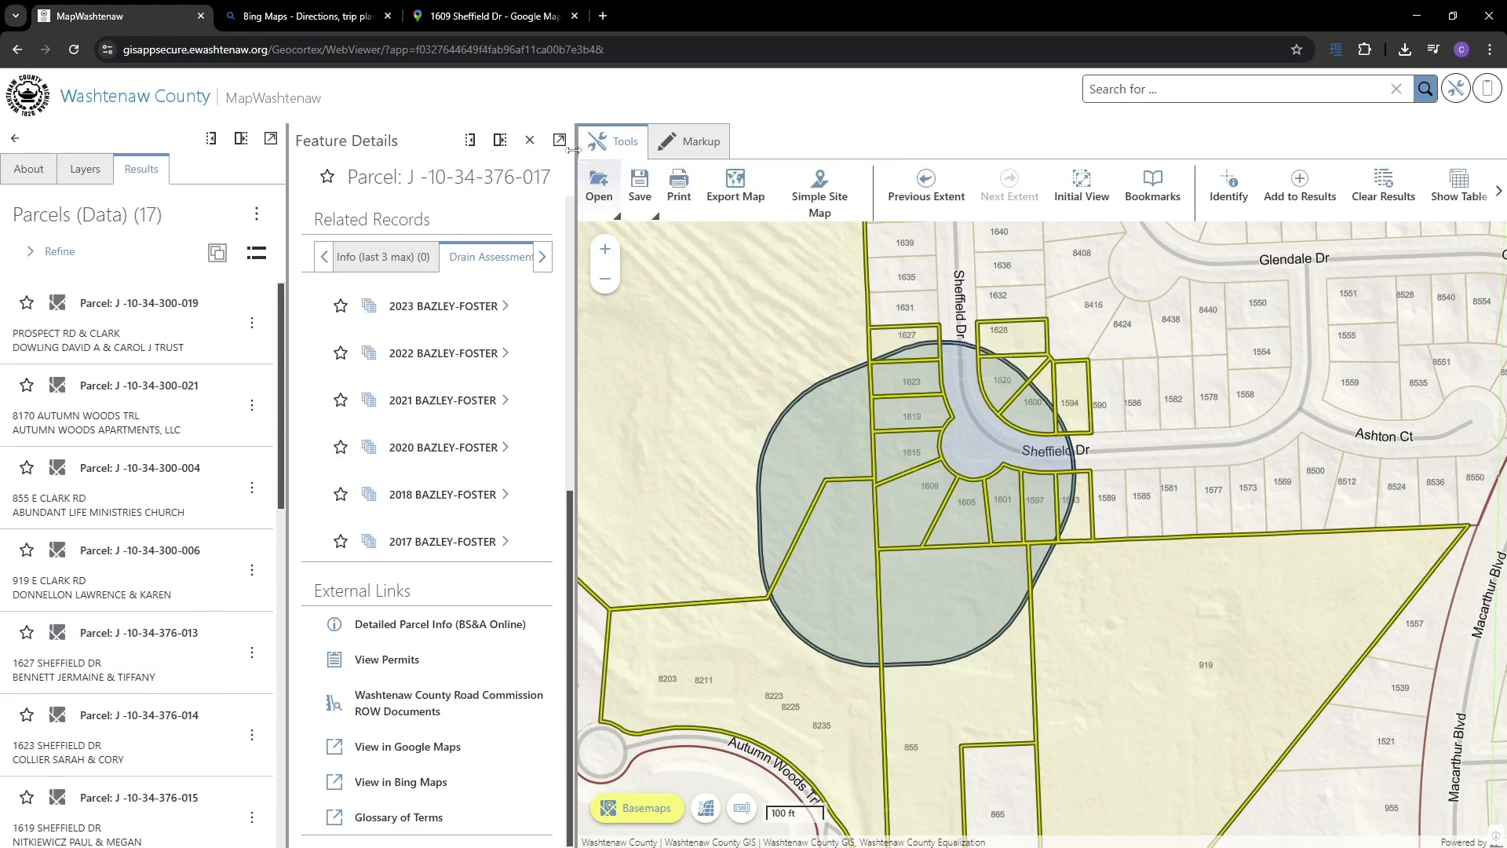
pyautogui.click(530, 140)
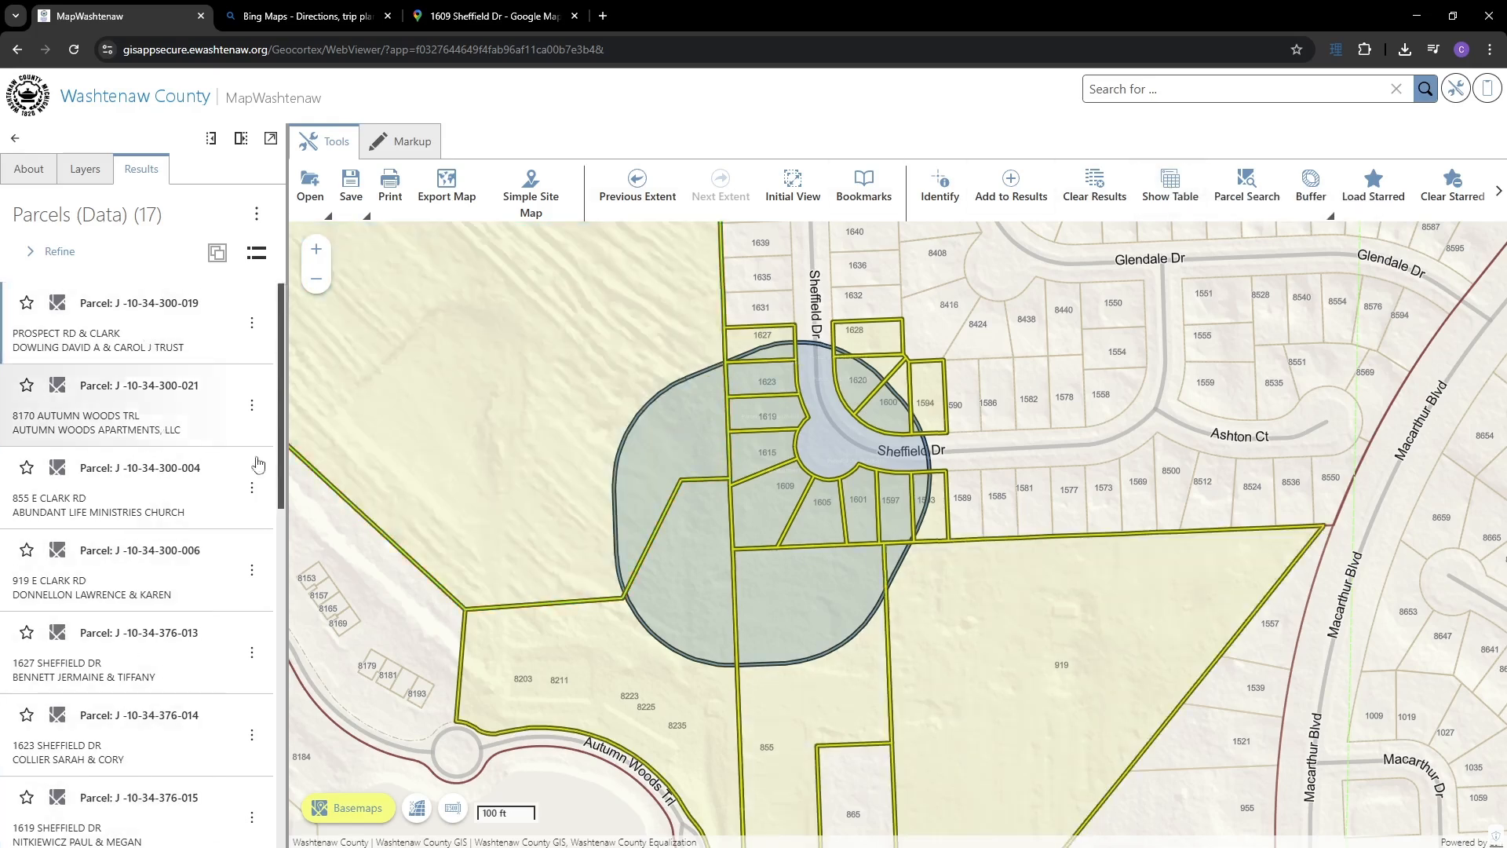
# - Open the parcels table, drop STATED AREA, CVT DESCRIPTION, PROPERTY ZIP, SCHOOL DISTRICT, move SCHOOL NAME beside PIN
pyautogui.click(1170, 186)
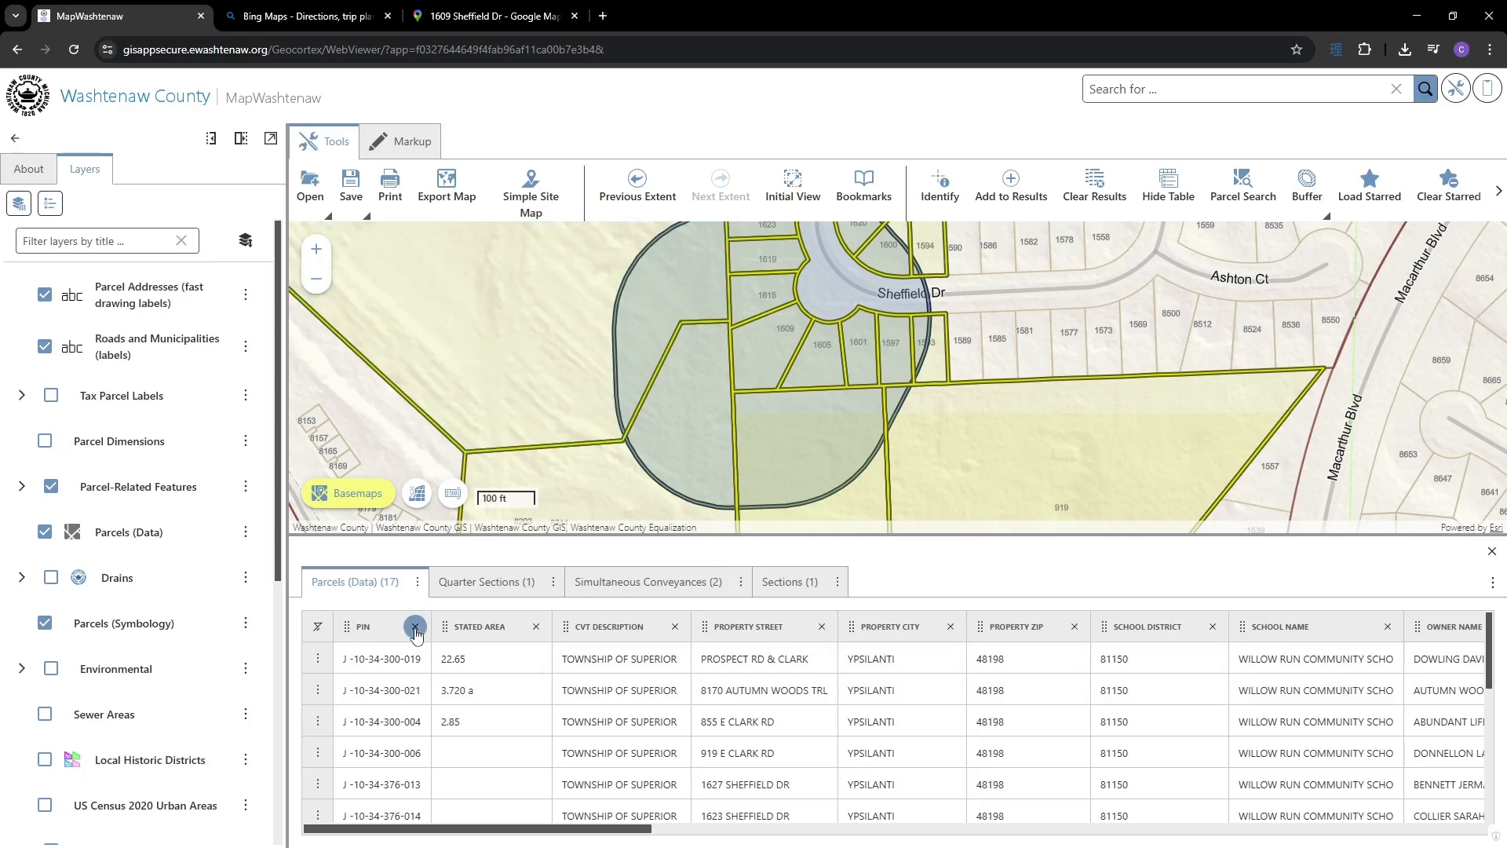
pyautogui.click(537, 626)
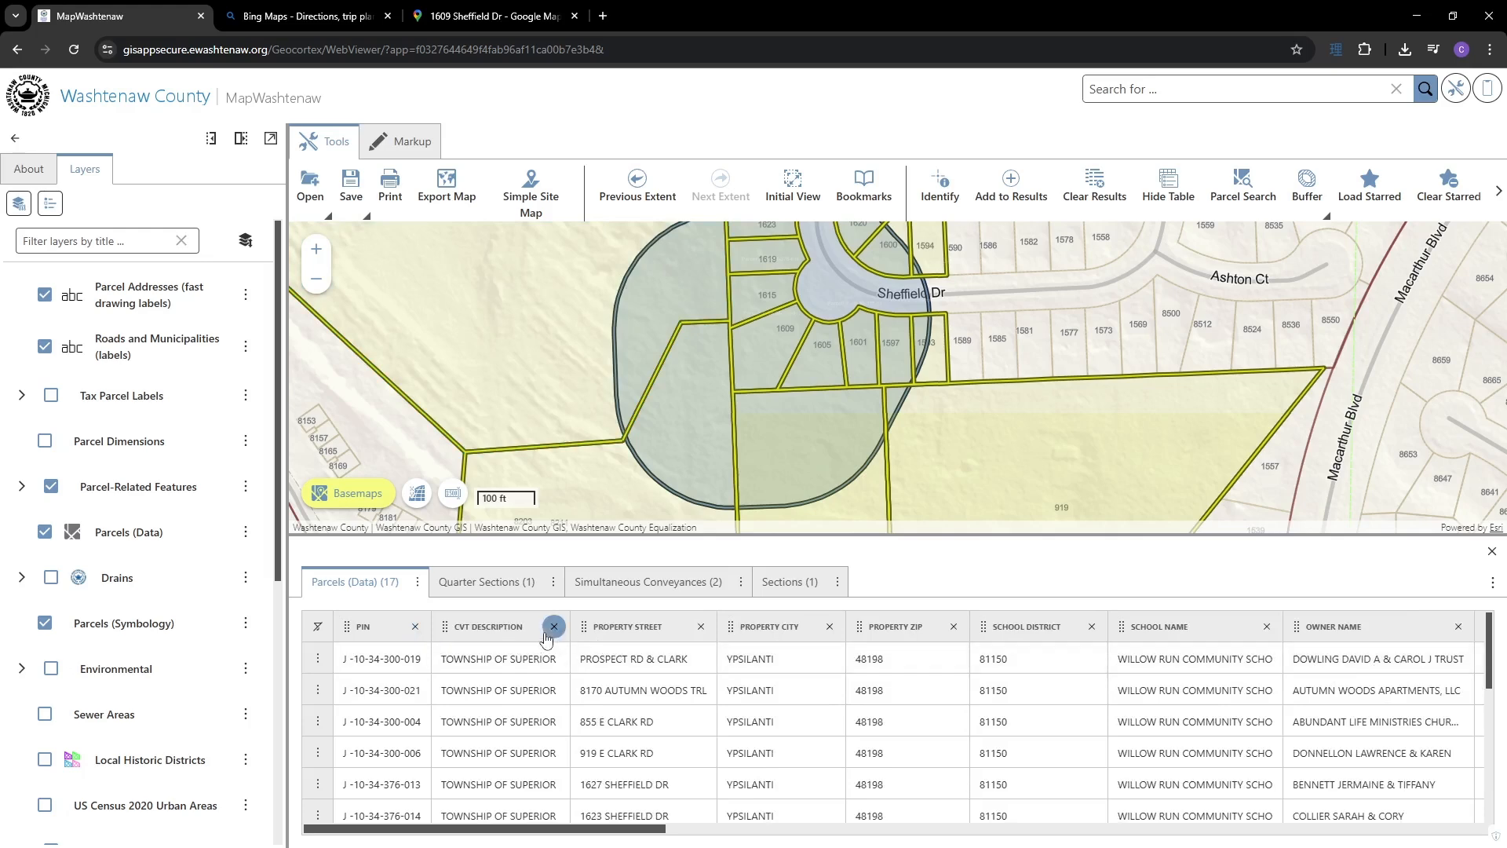
pyautogui.click(554, 628)
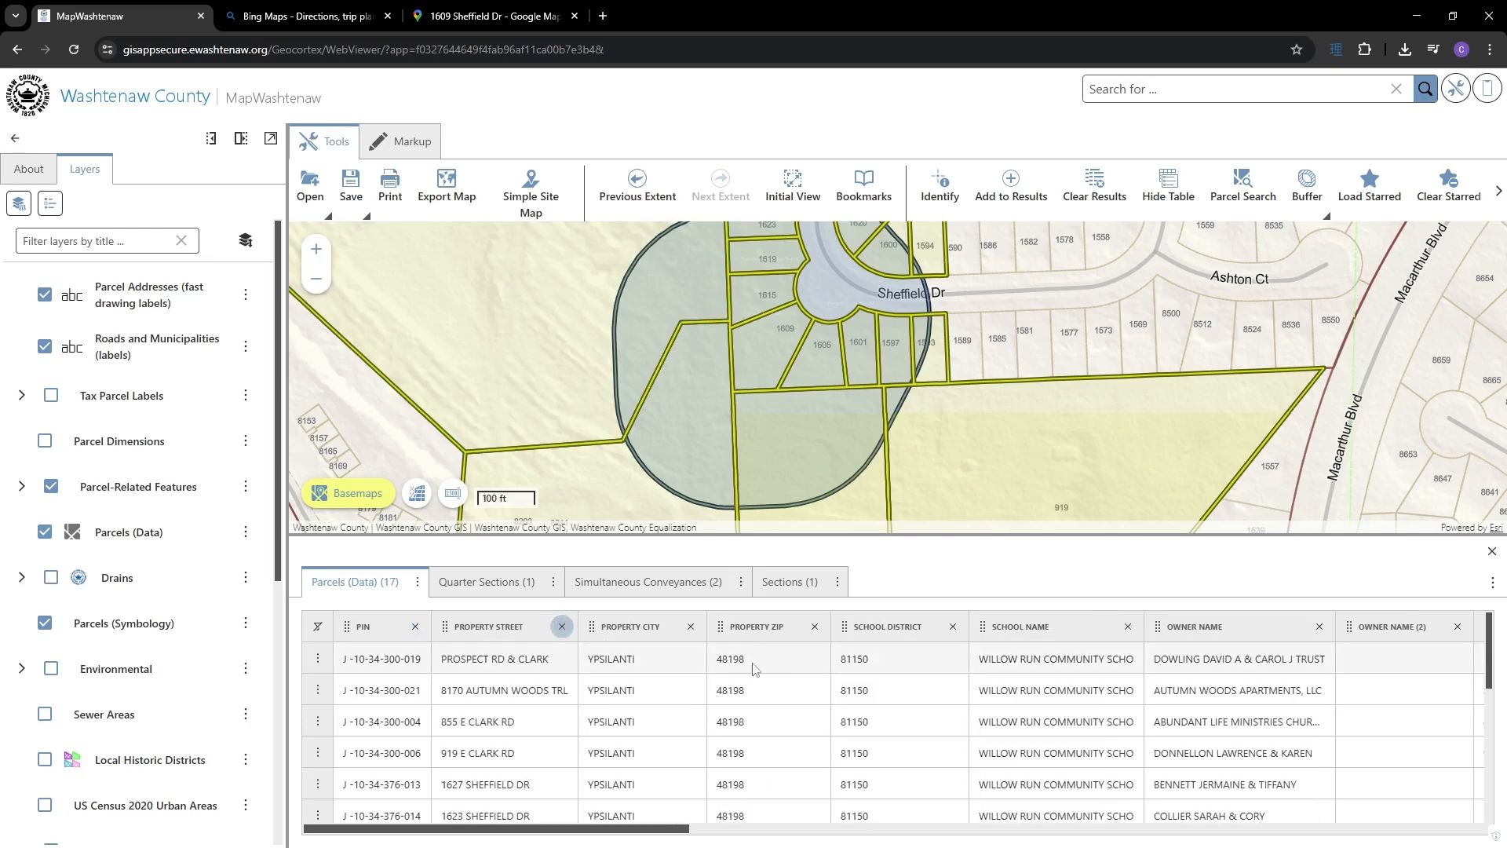
pyautogui.click(814, 627)
pyautogui.click(831, 627)
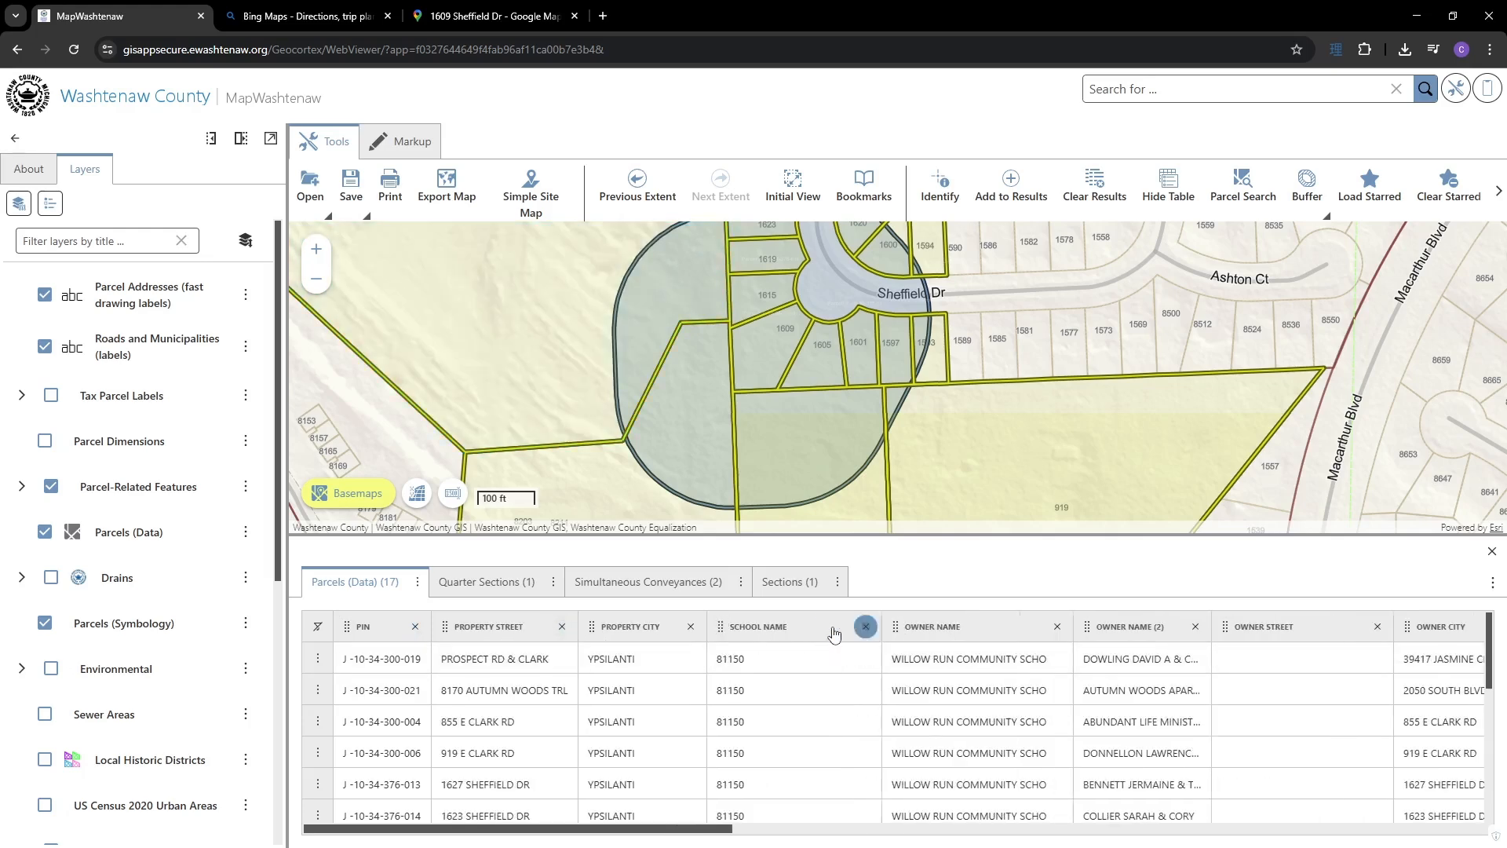
pyautogui.moveTo(719, 628); pyautogui.dragTo(347, 629)
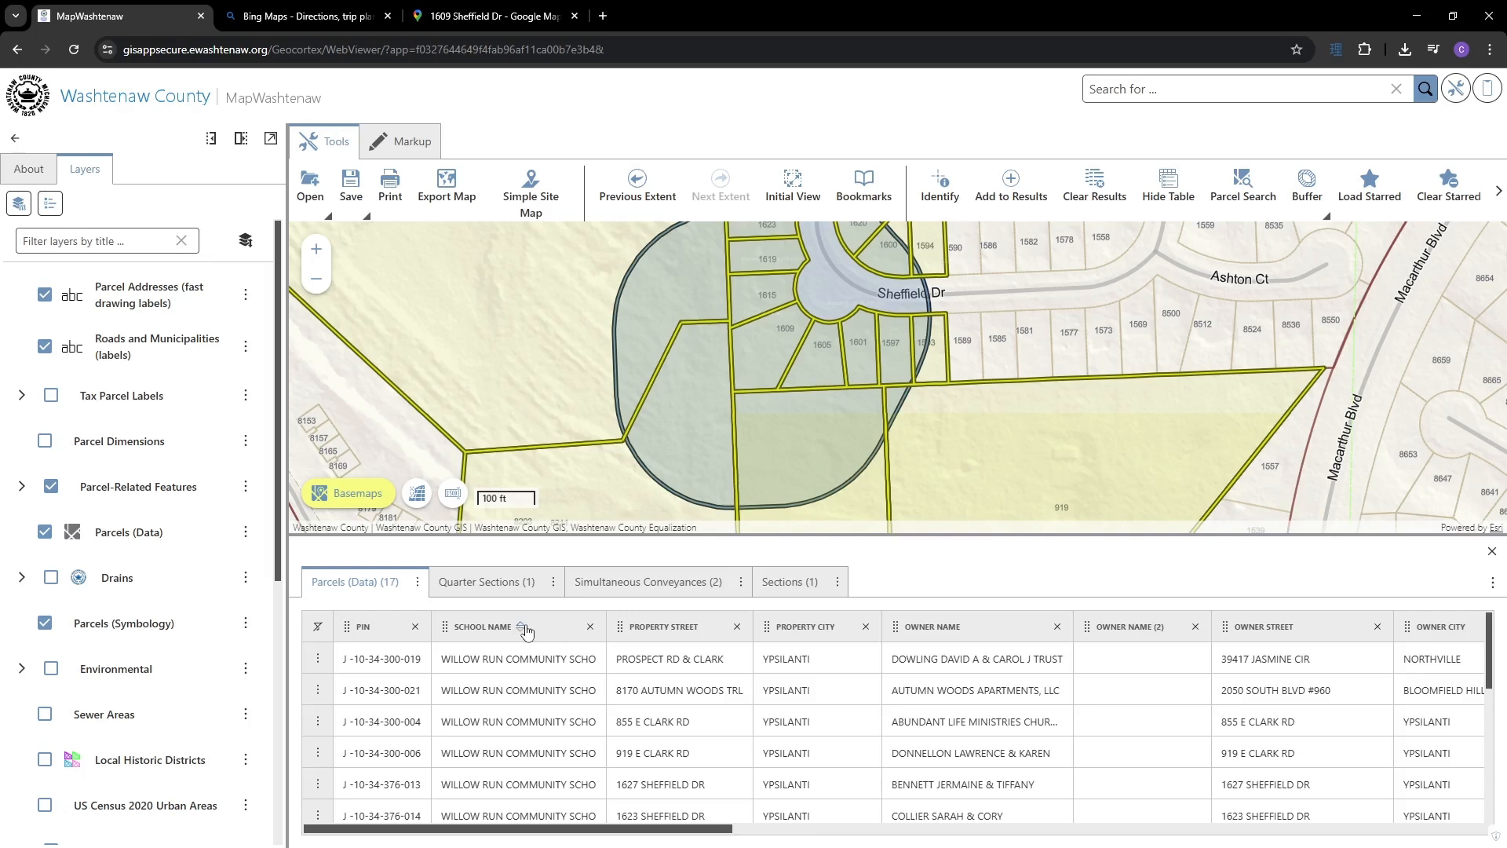
# - Sort the table by OWNER NAME A to Z and turn on column filter boxes
pyautogui.click(970, 626)
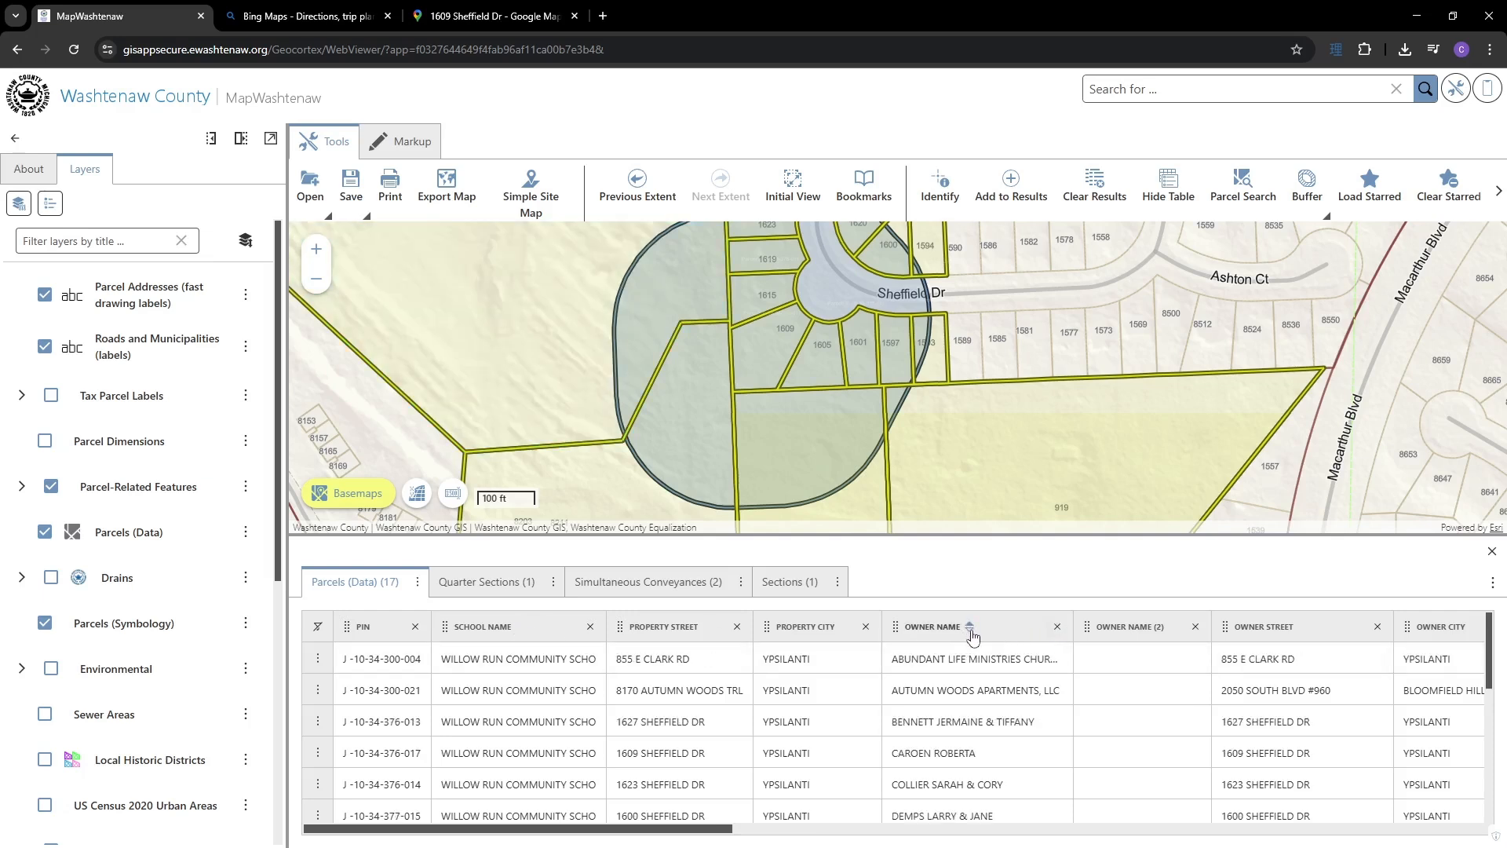
pyautogui.click(970, 626)
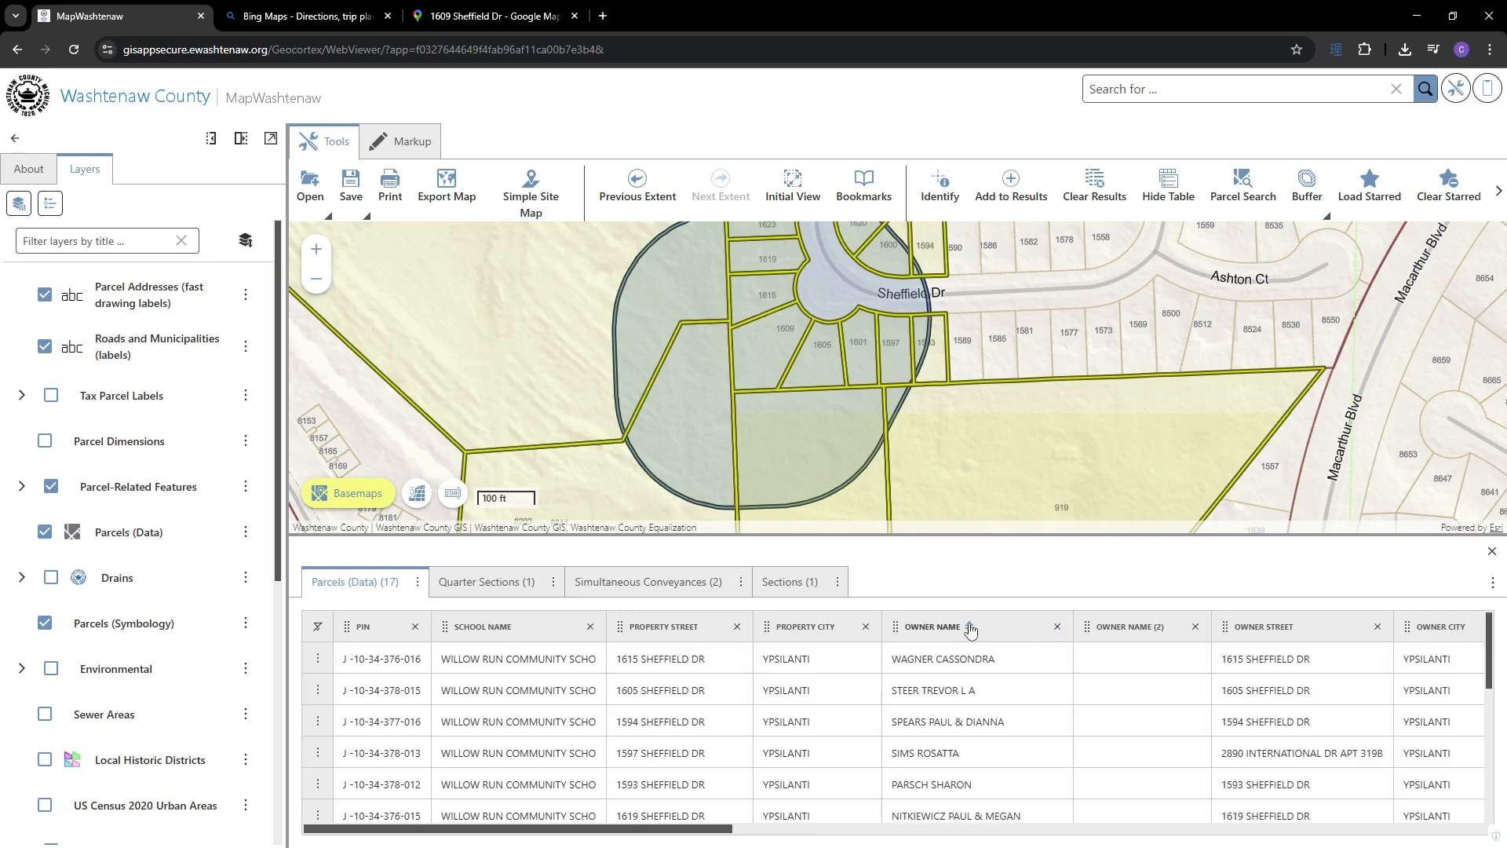
pyautogui.click(970, 626)
pyautogui.click(970, 626)
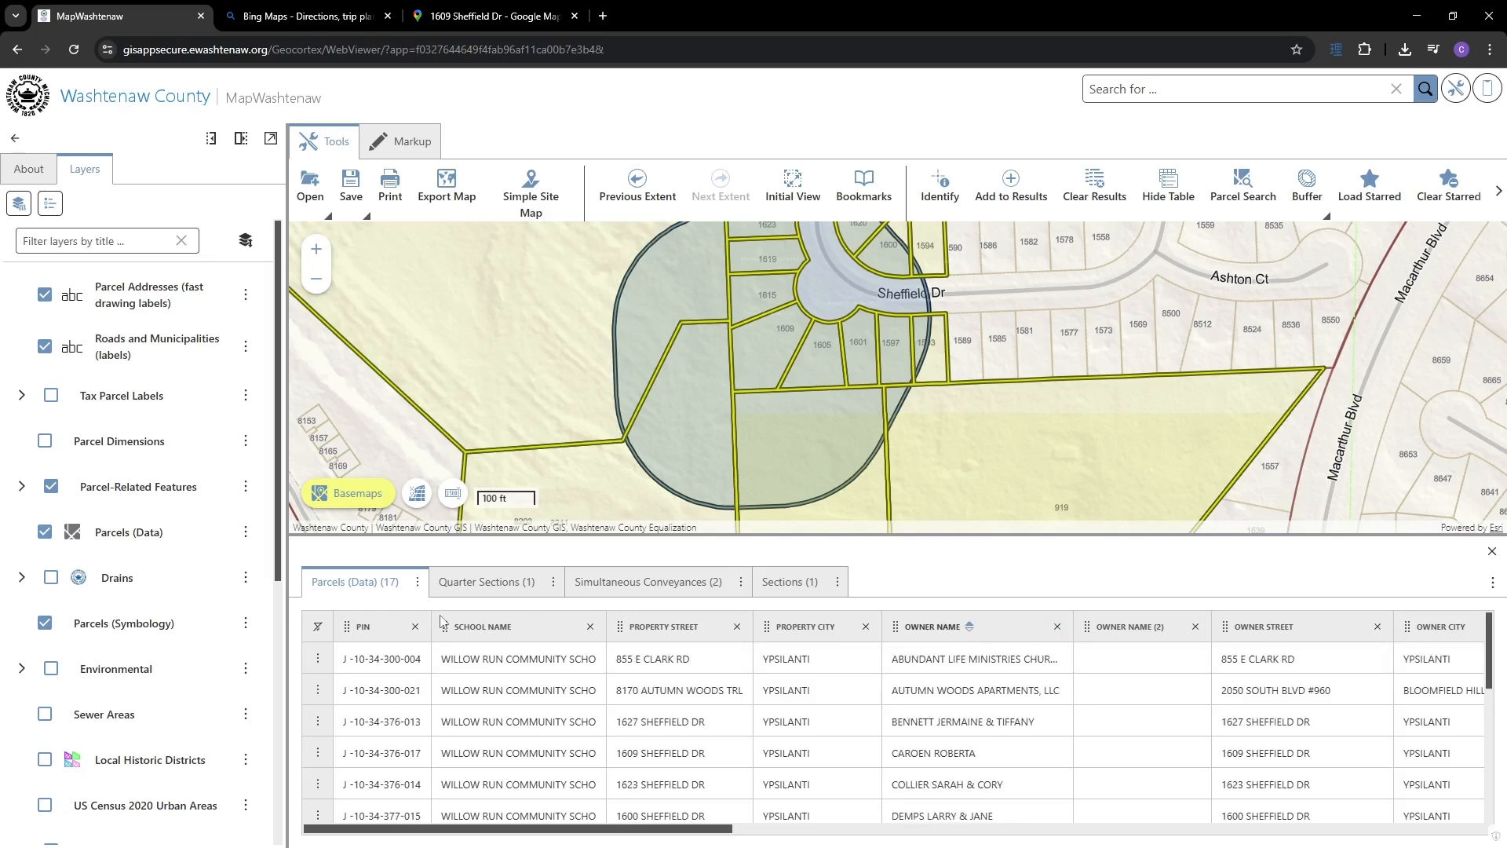
pyautogui.click(318, 627)
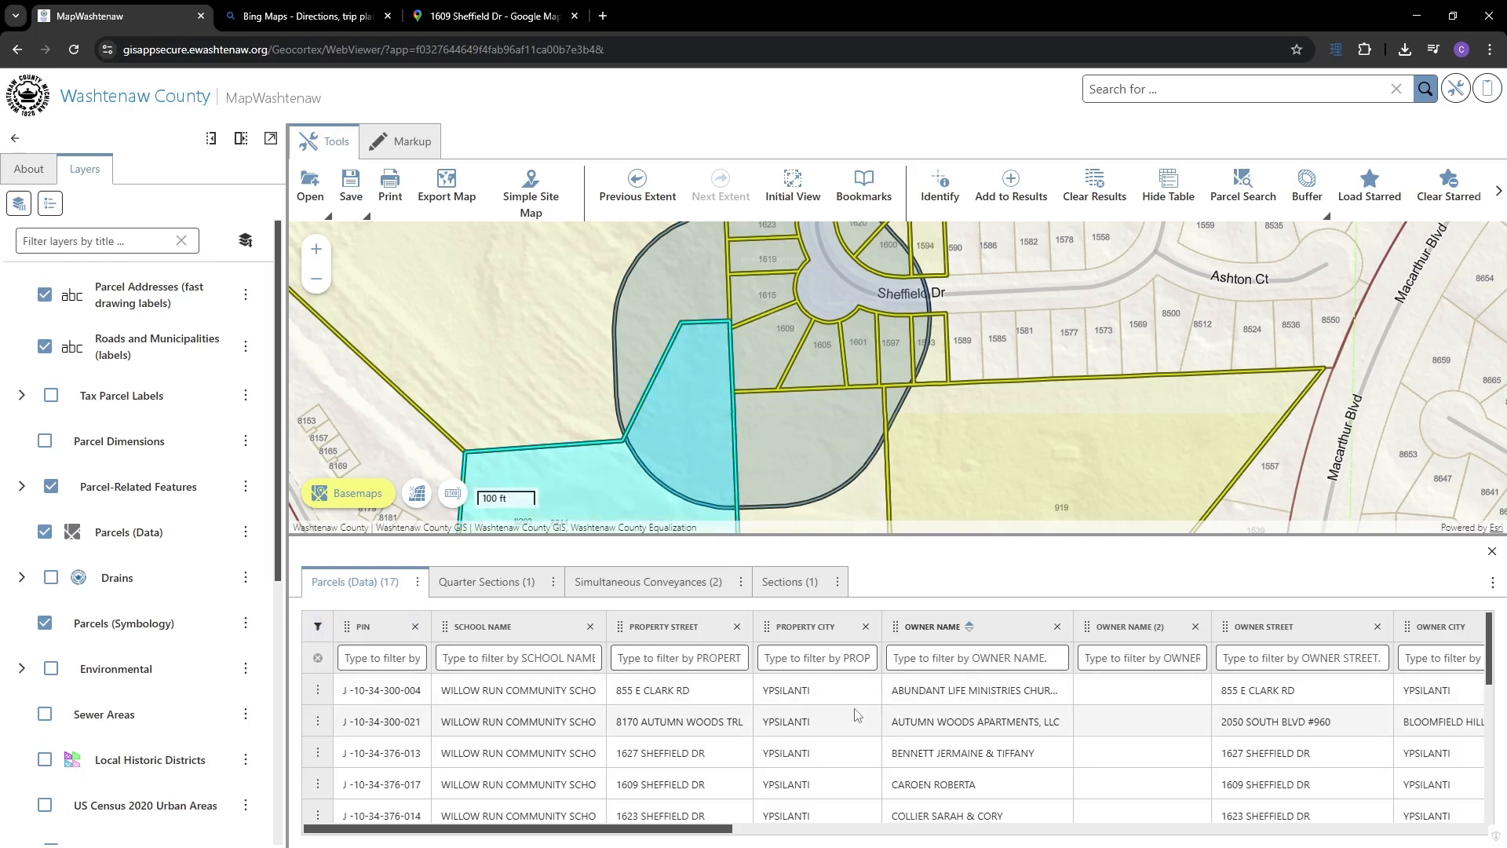
# - Filter PROPERTY STREET by 'au', then hide the attribute table to show the 17 parcels
pyautogui.click(679, 657)
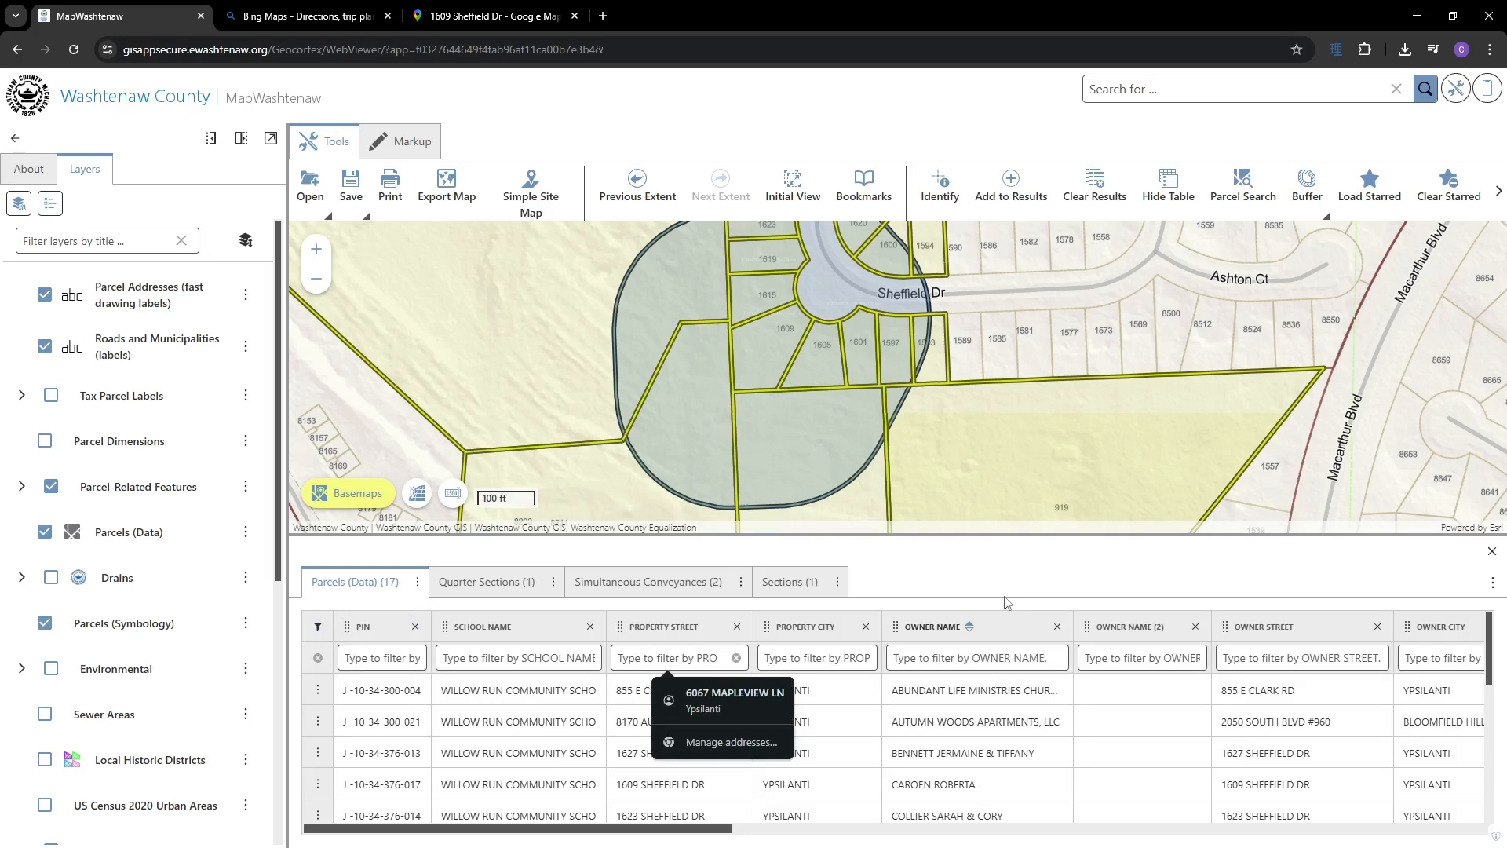
pyautogui.write('au')
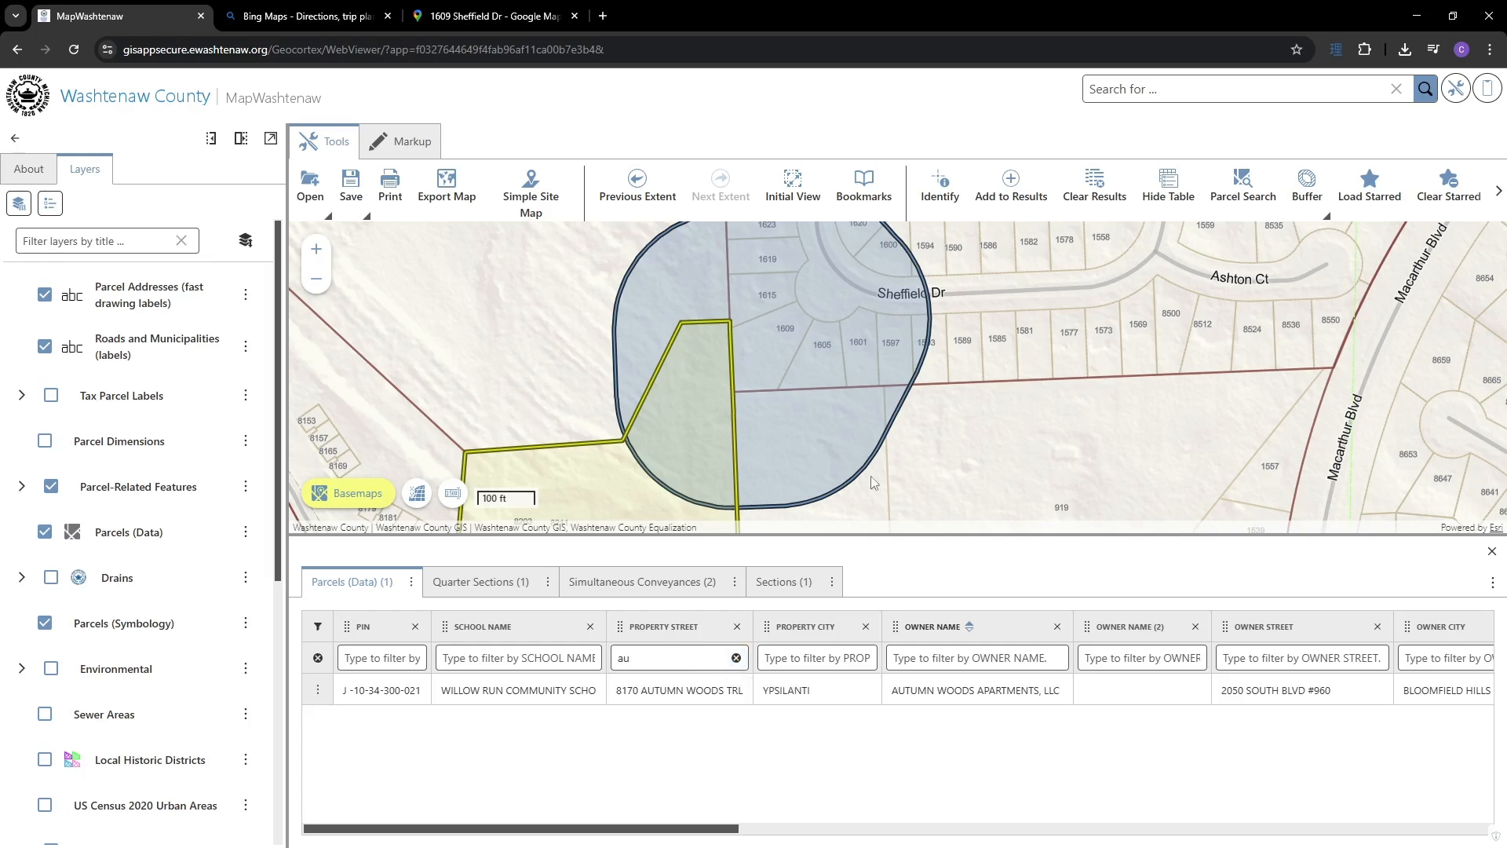
pyautogui.click(1175, 200)
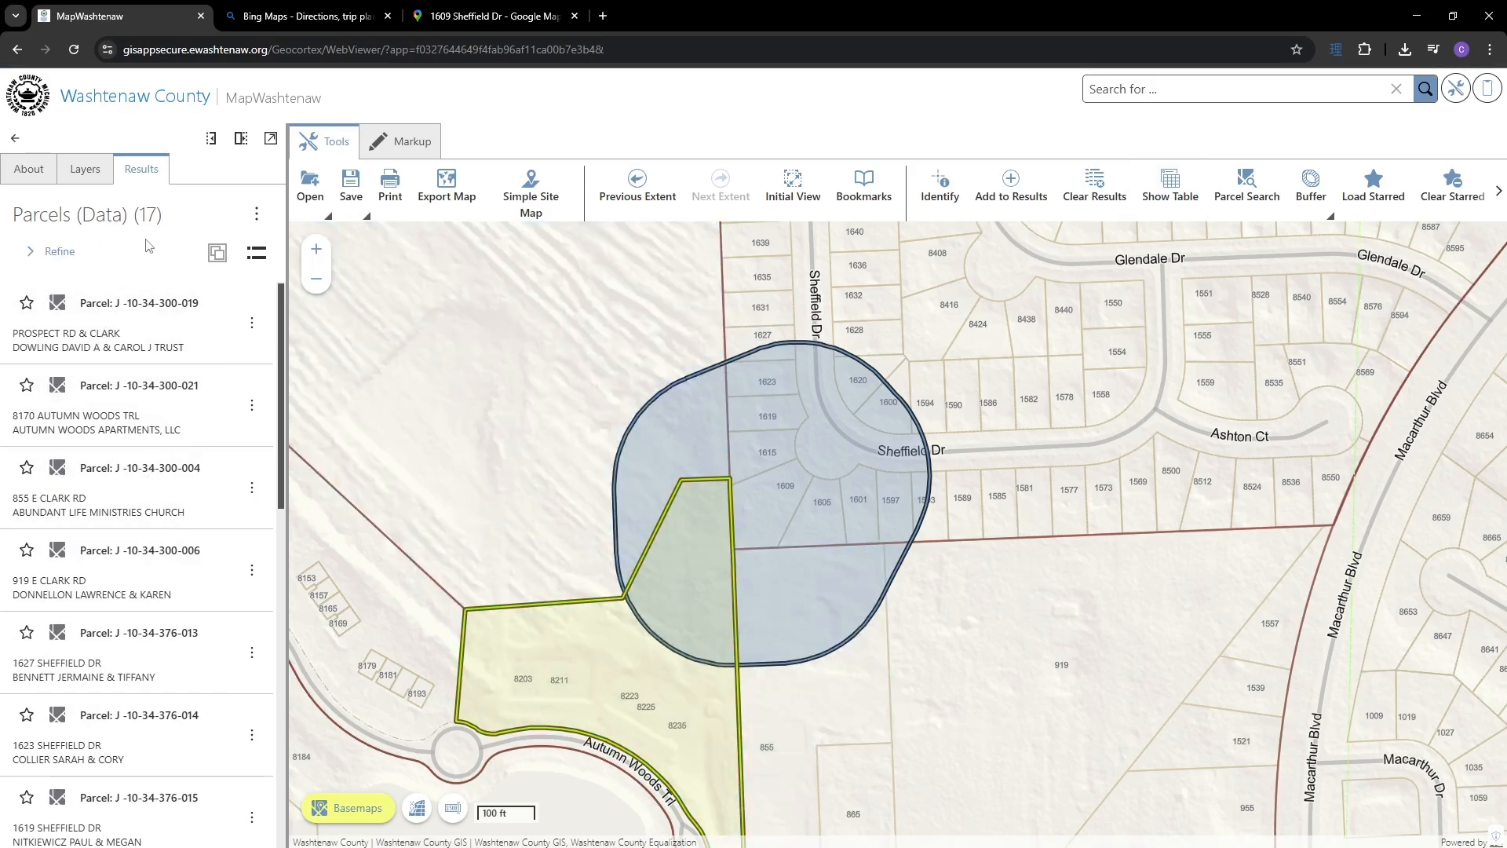
# - Review the Quarter Sections, Simultaneous Conveyances and Sections tables, return to Parcels (Data), and close the table
pyautogui.click(15, 139)
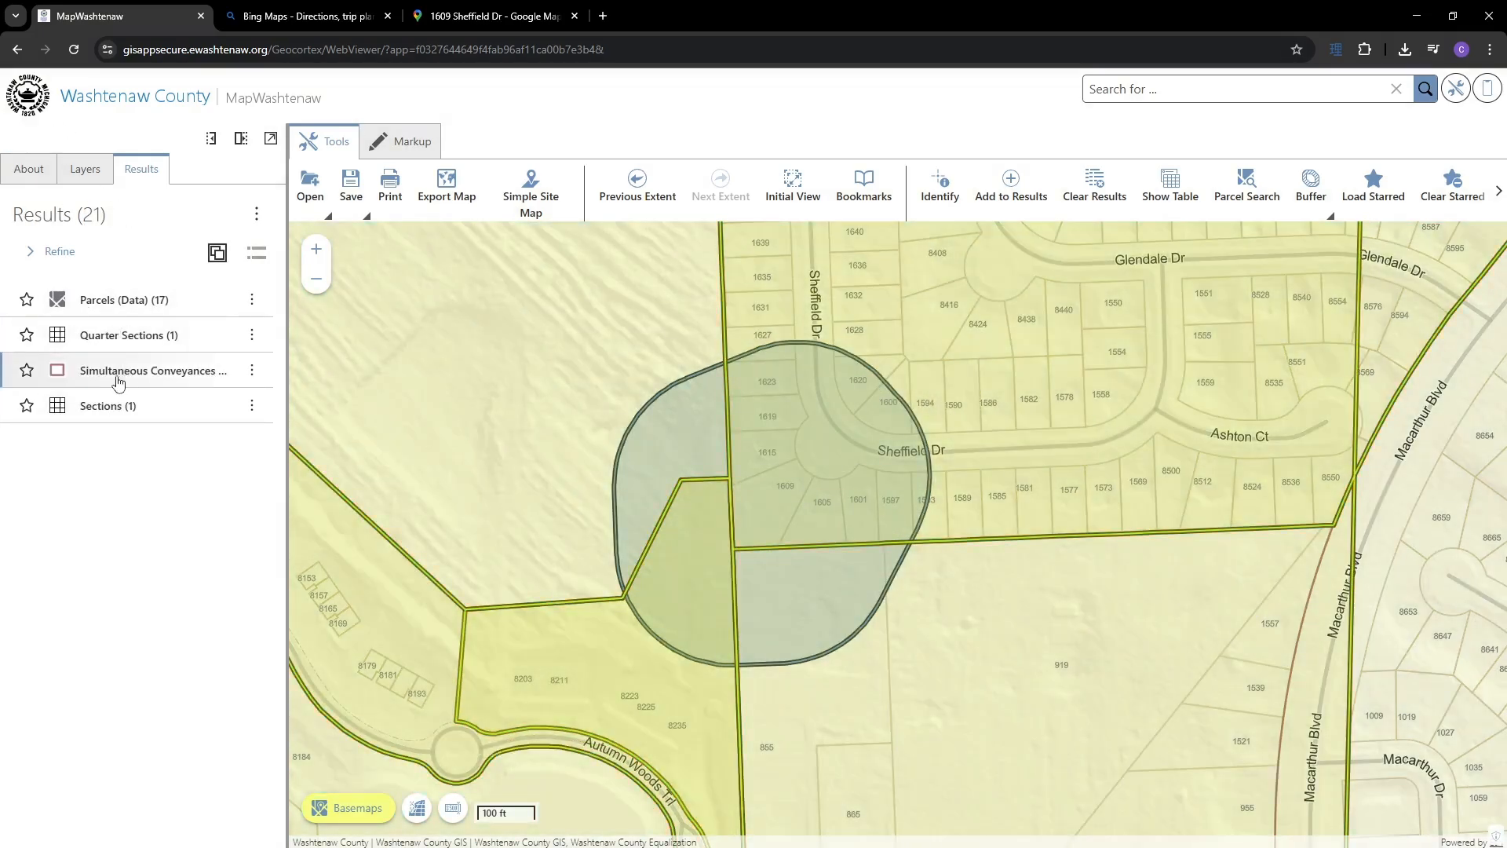
pyautogui.click(1175, 188)
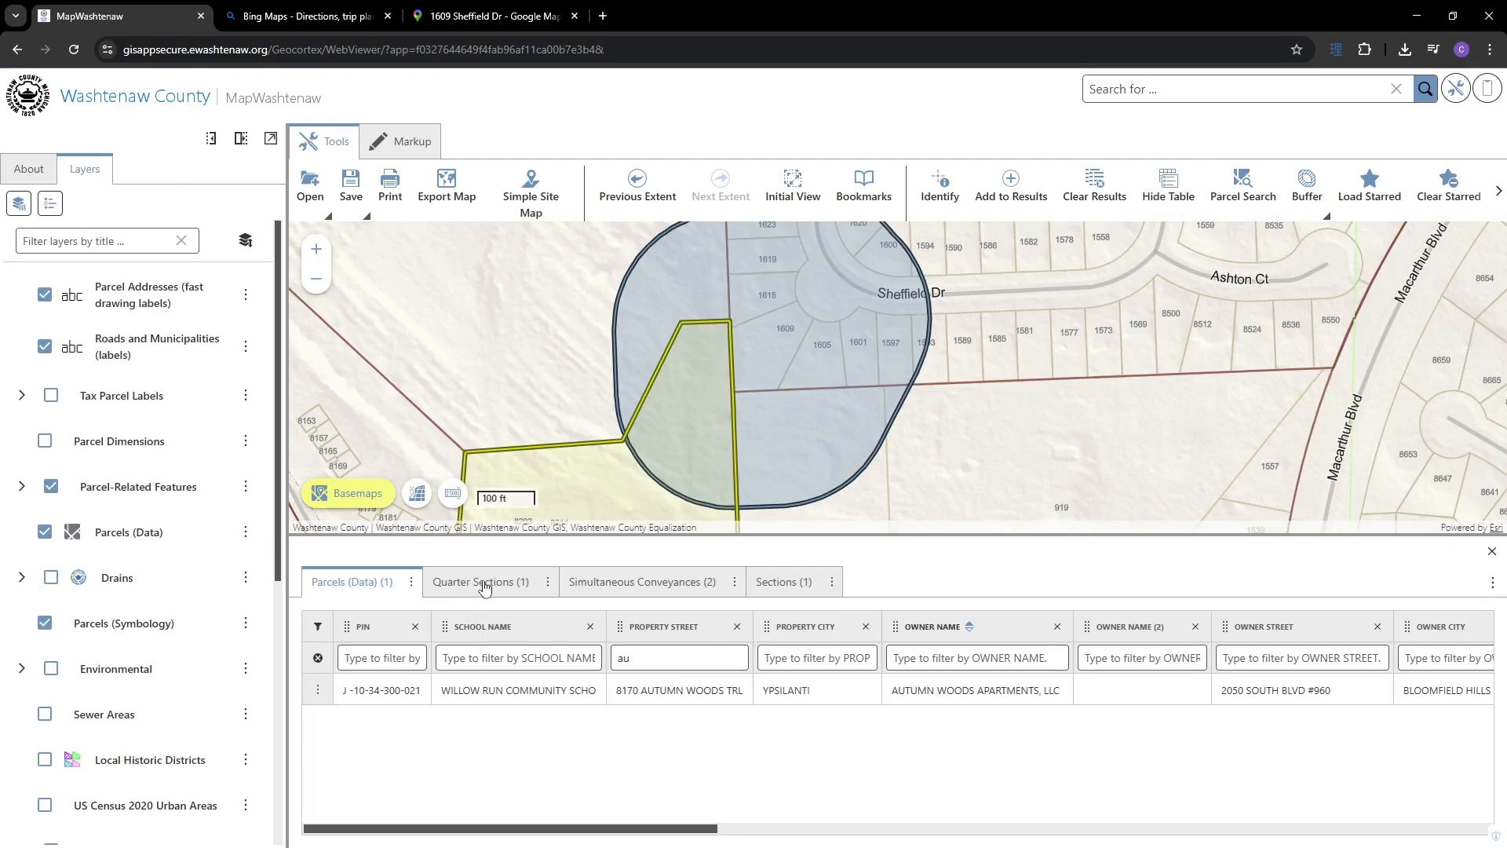
pyautogui.click(484, 584)
pyautogui.click(658, 583)
pyautogui.click(785, 587)
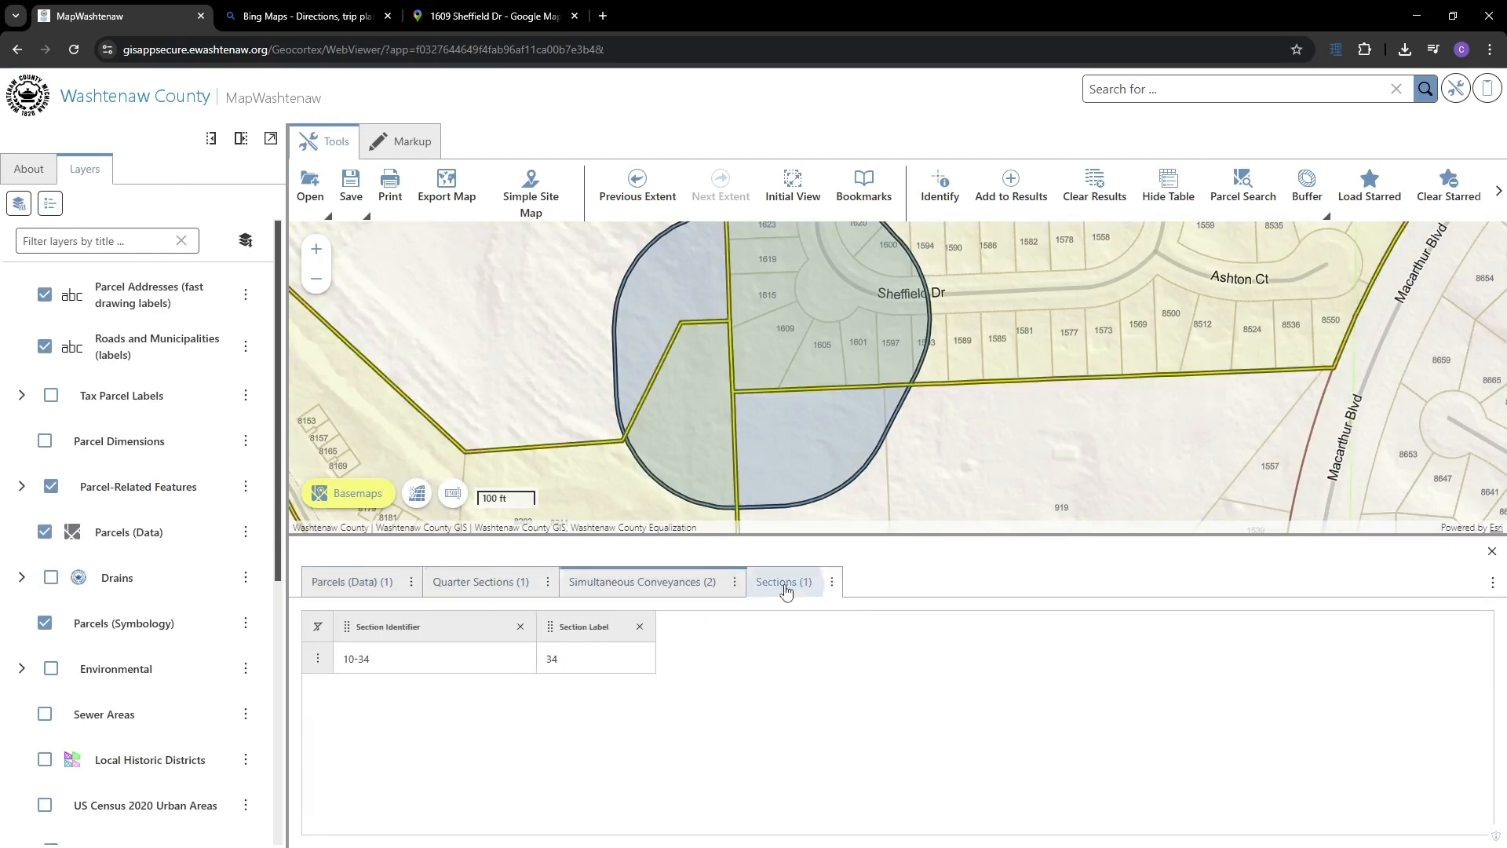
pyautogui.click(632, 585)
pyautogui.click(481, 585)
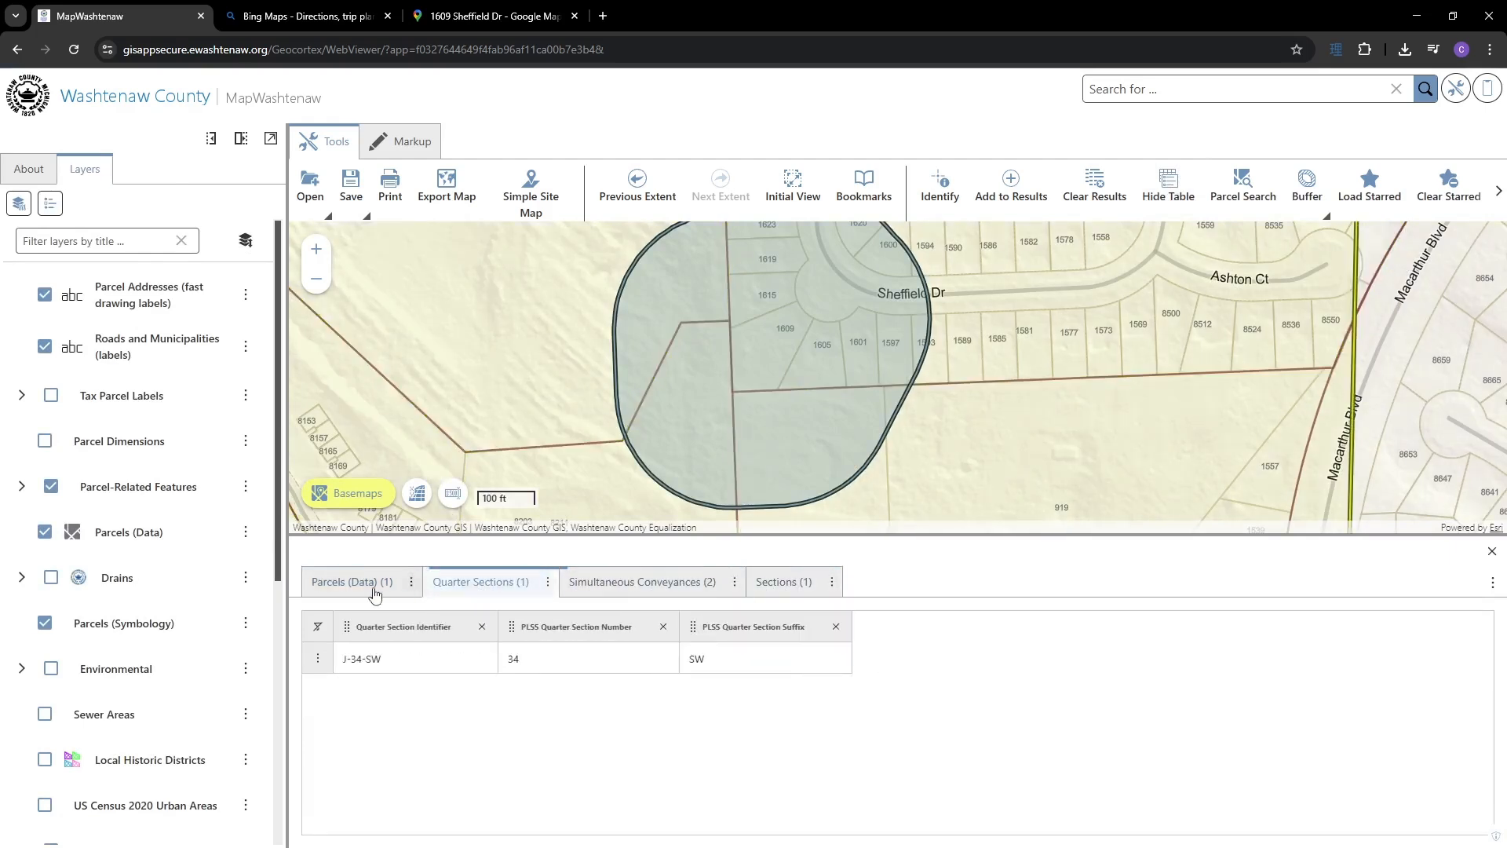
pyautogui.click(353, 583)
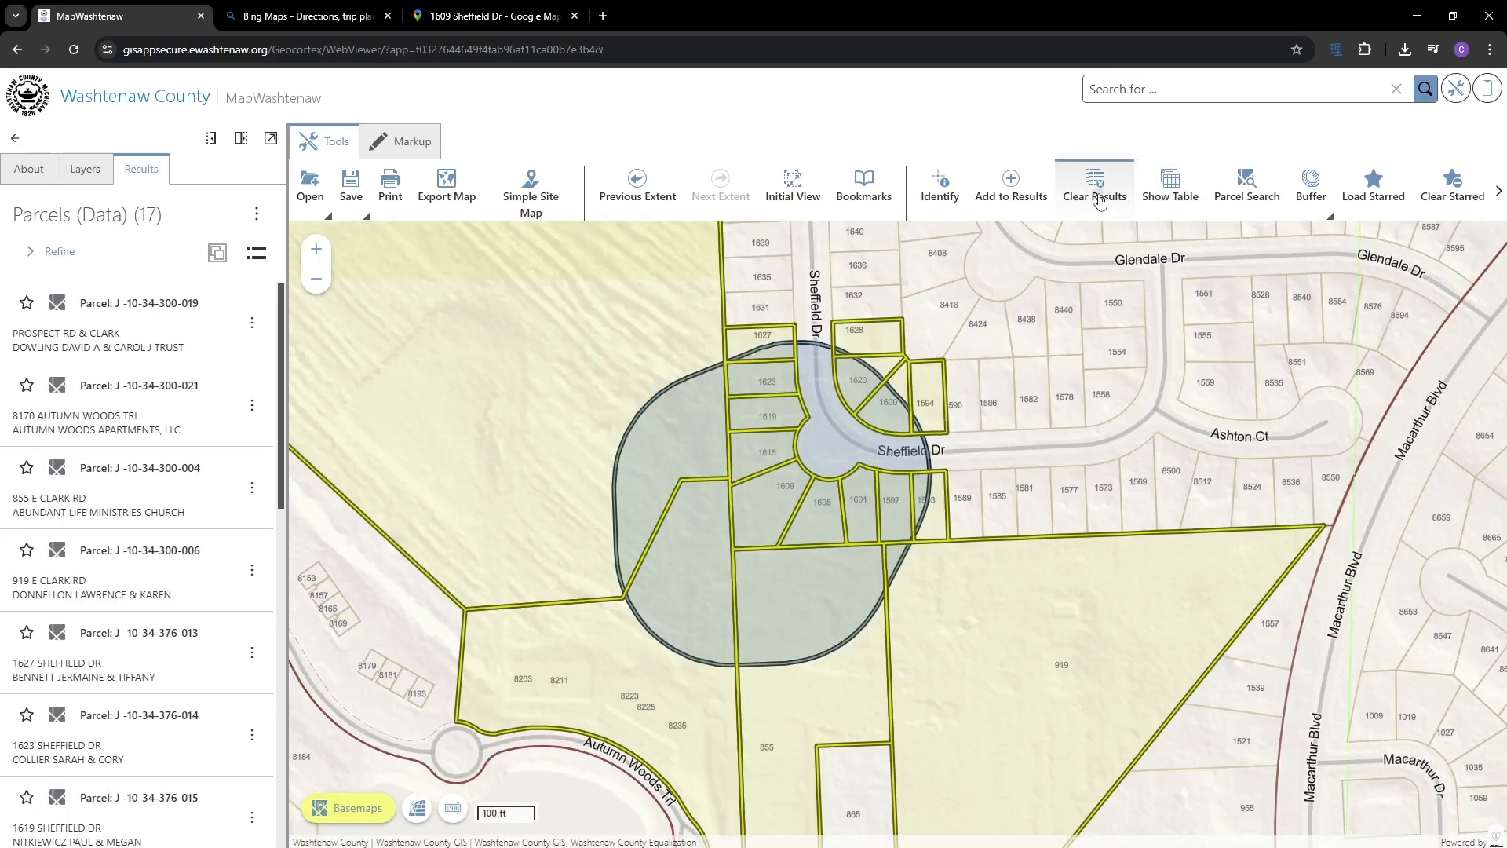
pyautogui.click(1095, 201)
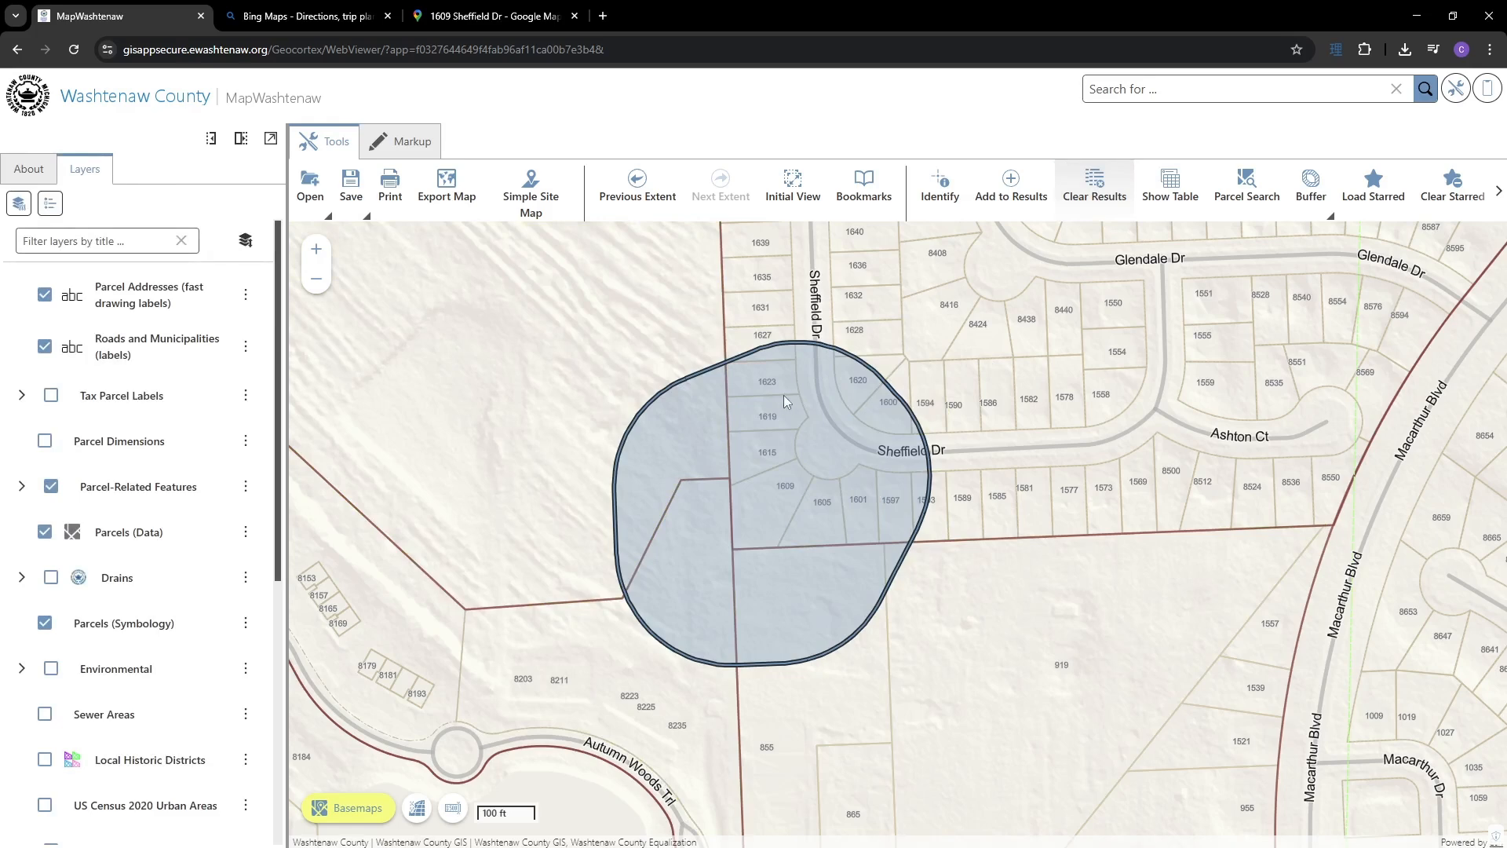
# - Identify the nine parcels around Heather Ct with an area box and list them
pyautogui.scroll(-1, 785, 396)
pyautogui.moveTo(1226, 370); pyautogui.dragTo(869, 444)
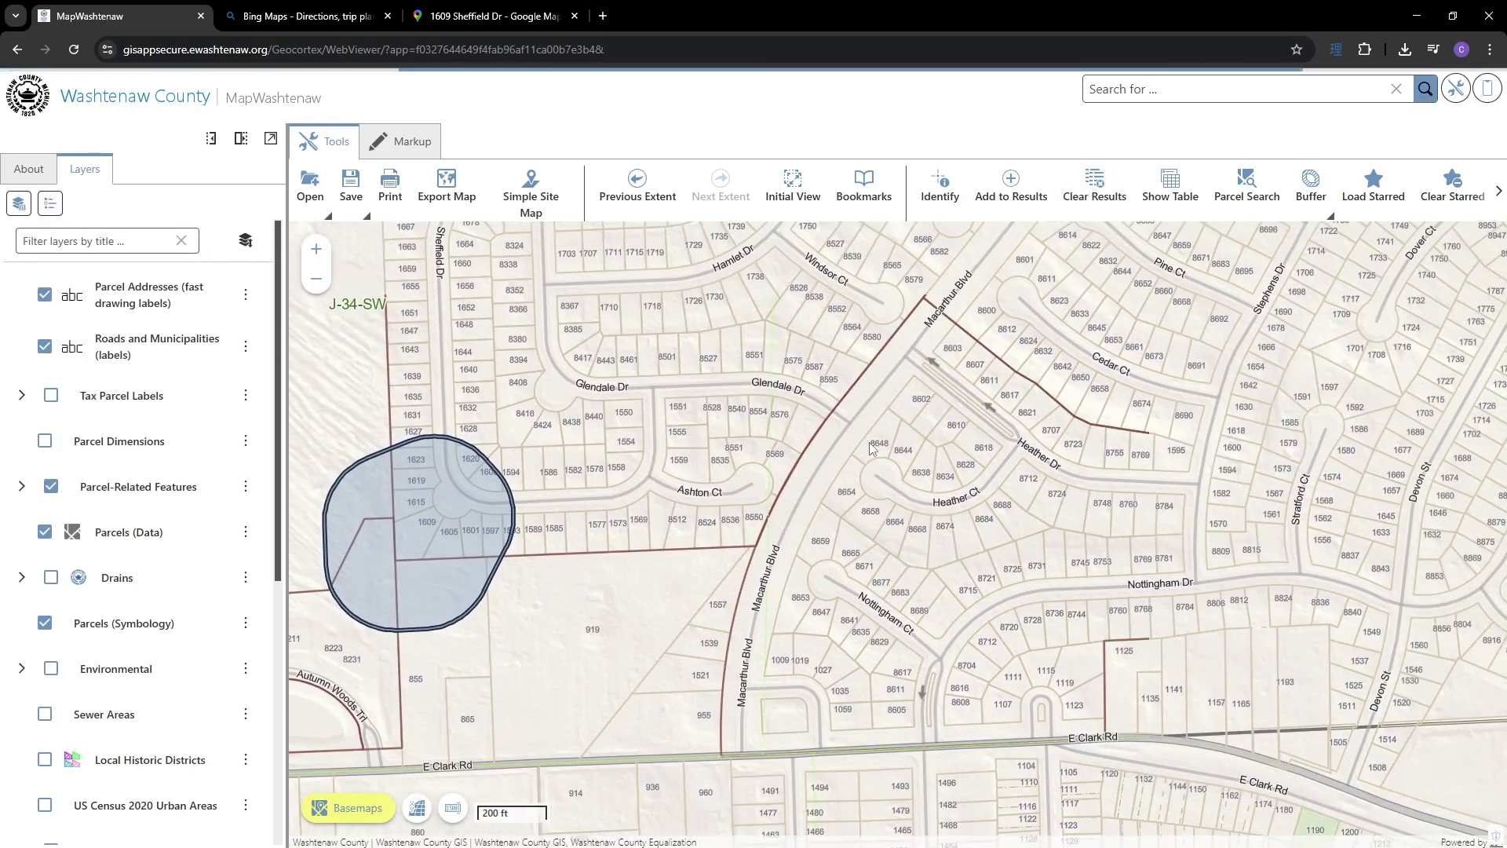
pyautogui.moveTo(1047, 311); pyautogui.dragTo(922, 338)
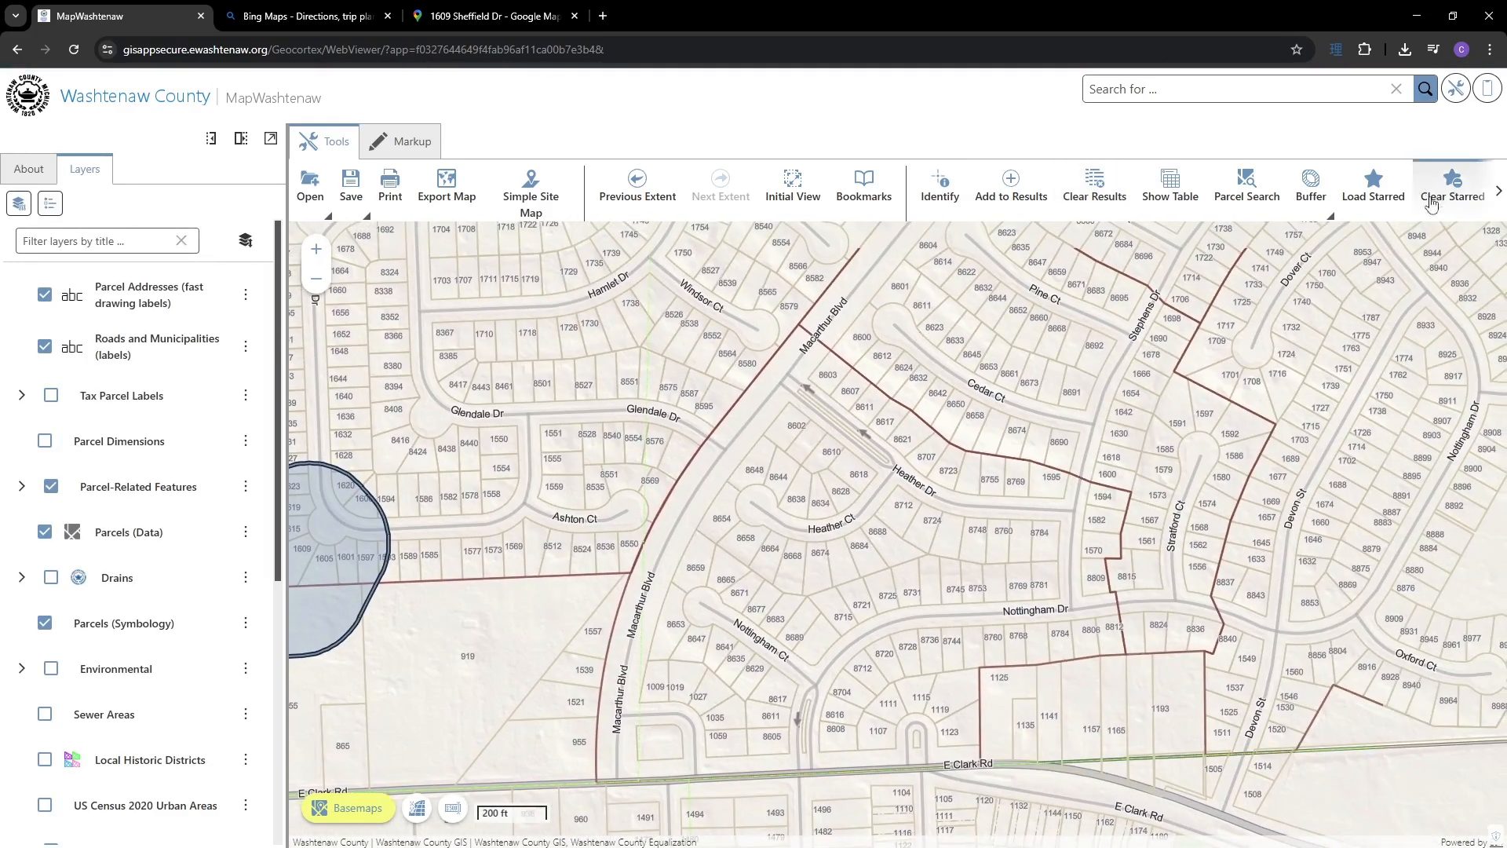
pyautogui.click(1499, 198)
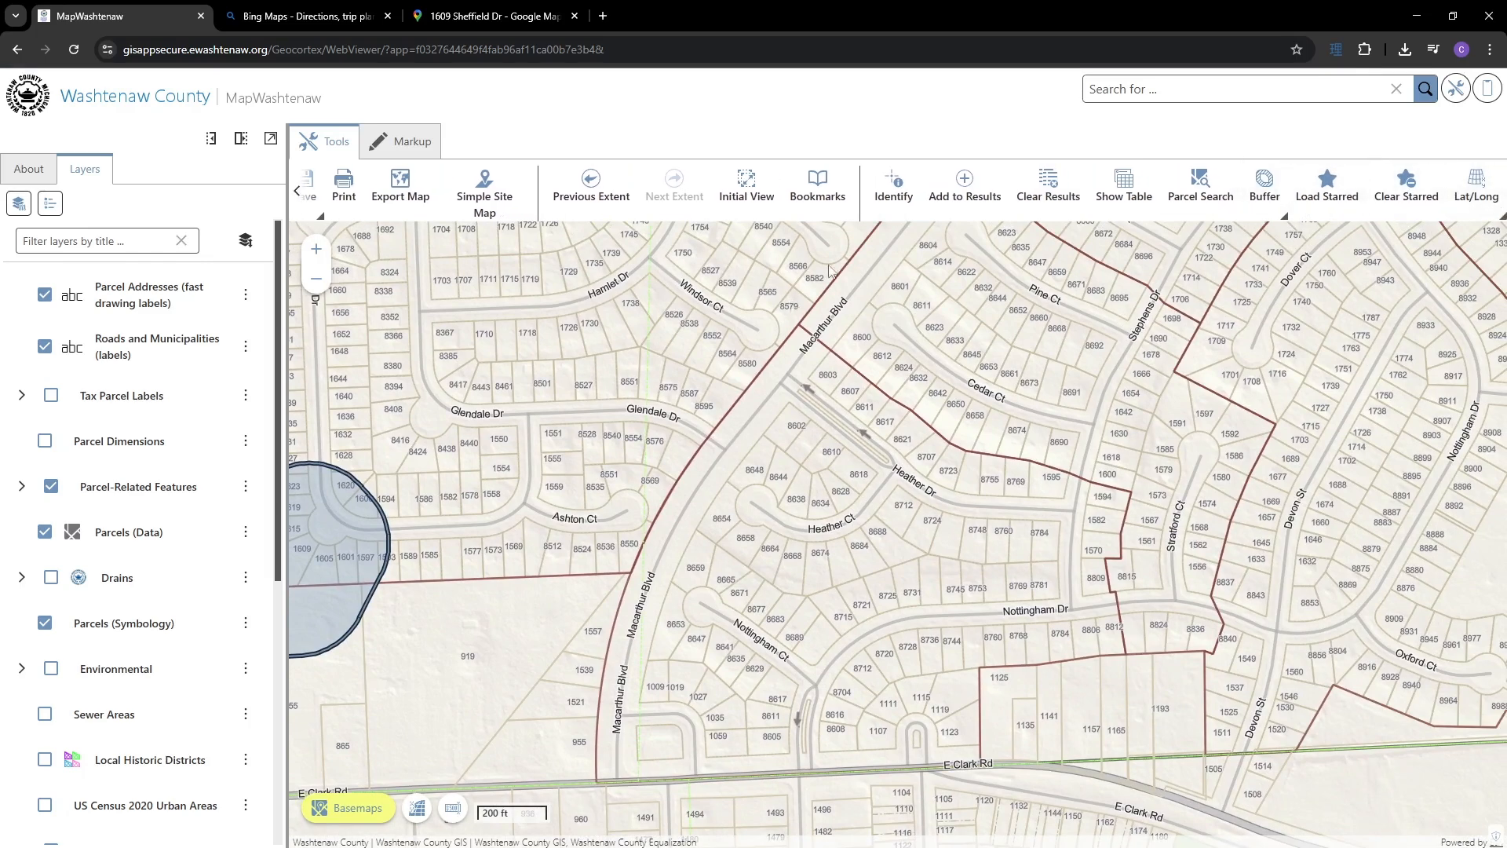
pyautogui.click(892, 174)
pyautogui.moveTo(752, 444); pyautogui.dragTo(866, 514)
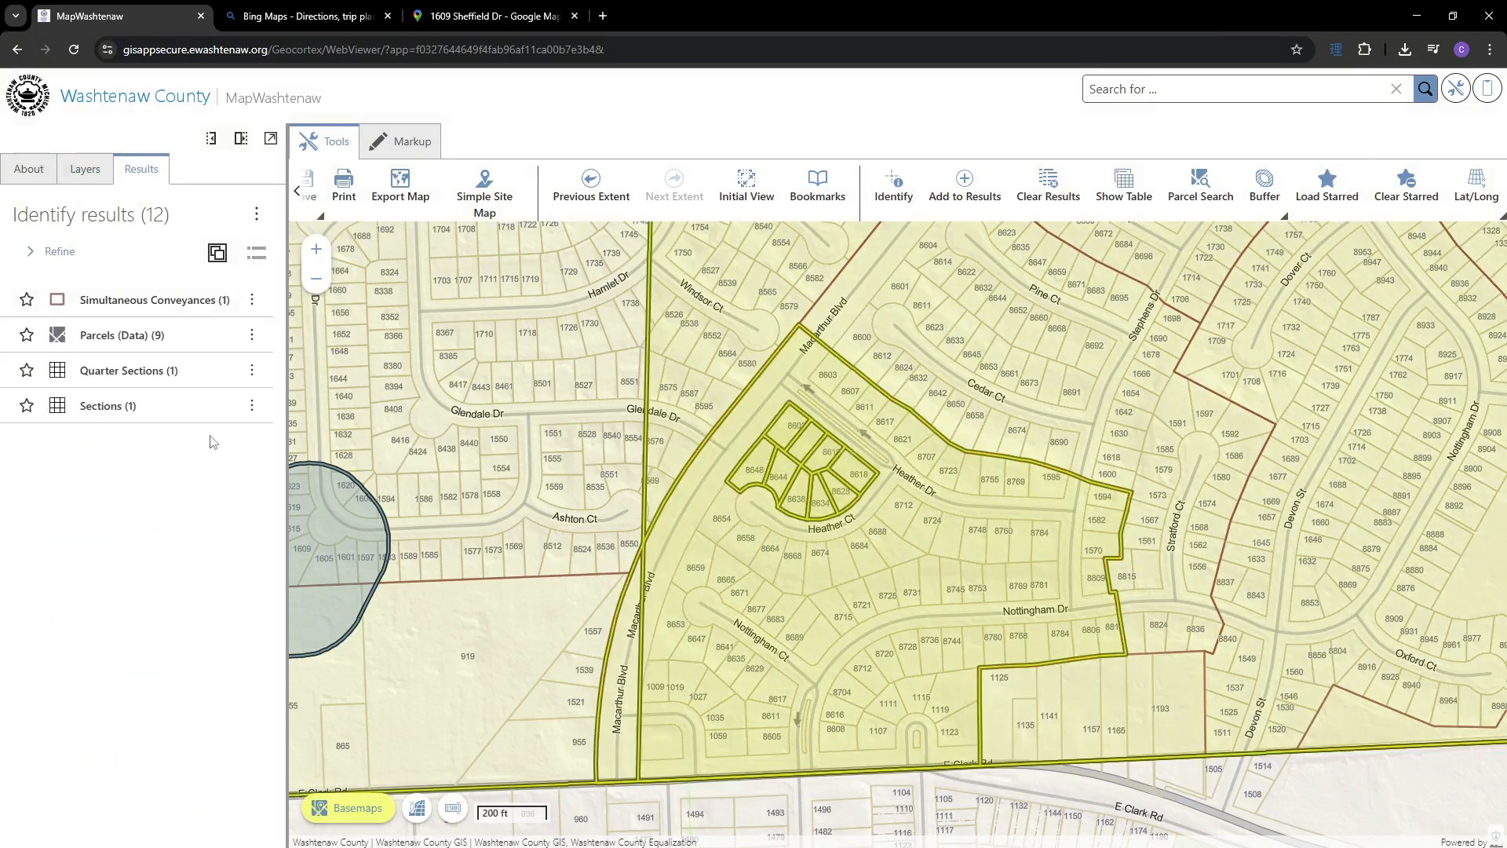
pyautogui.click(155, 340)
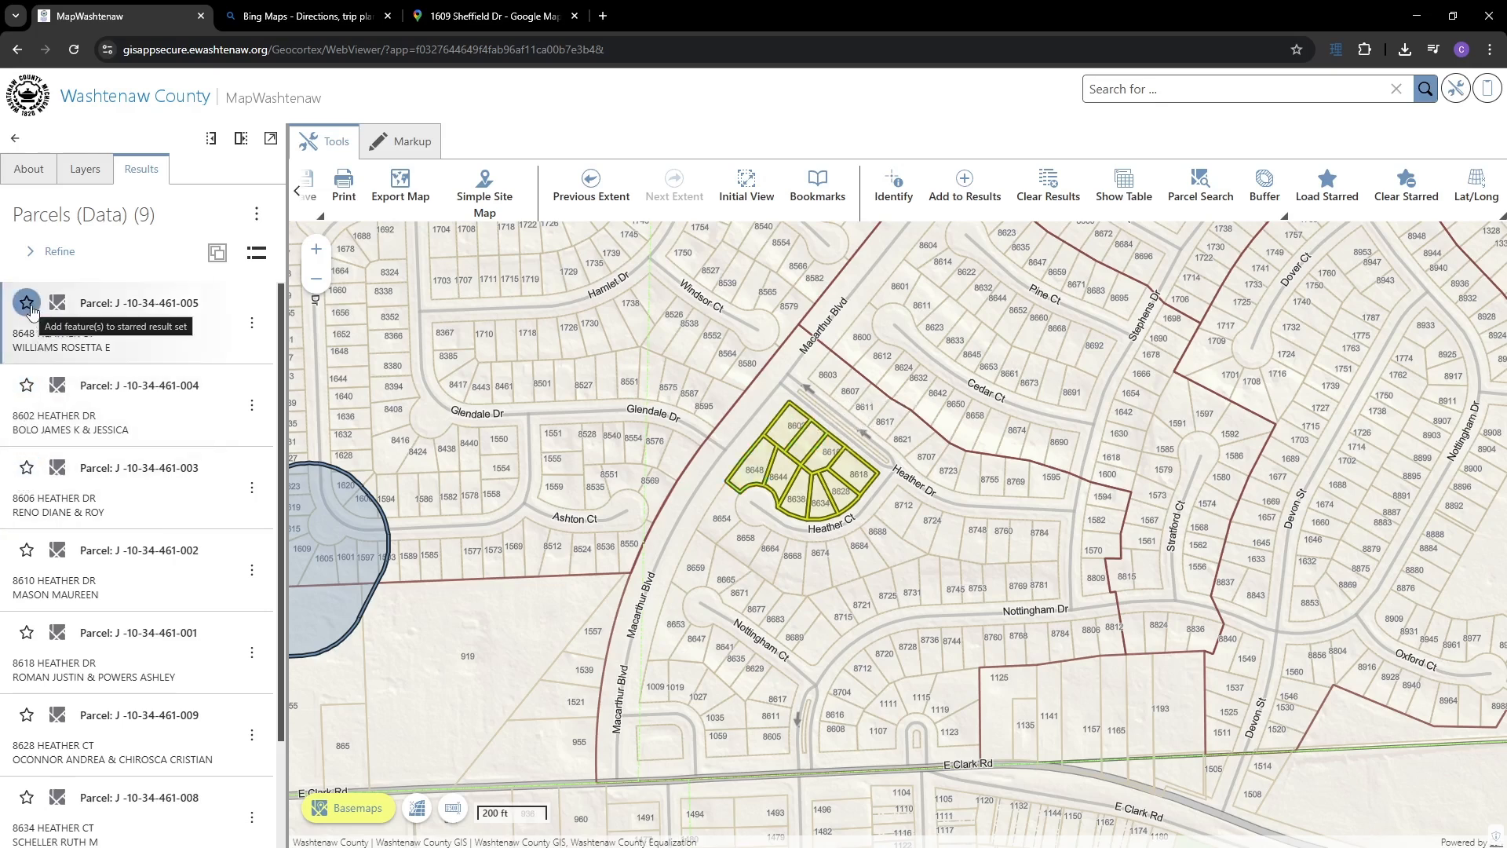
# - Star the first three identified parcels, then clear the results from the map
pyautogui.click(28, 304)
pyautogui.click(27, 386)
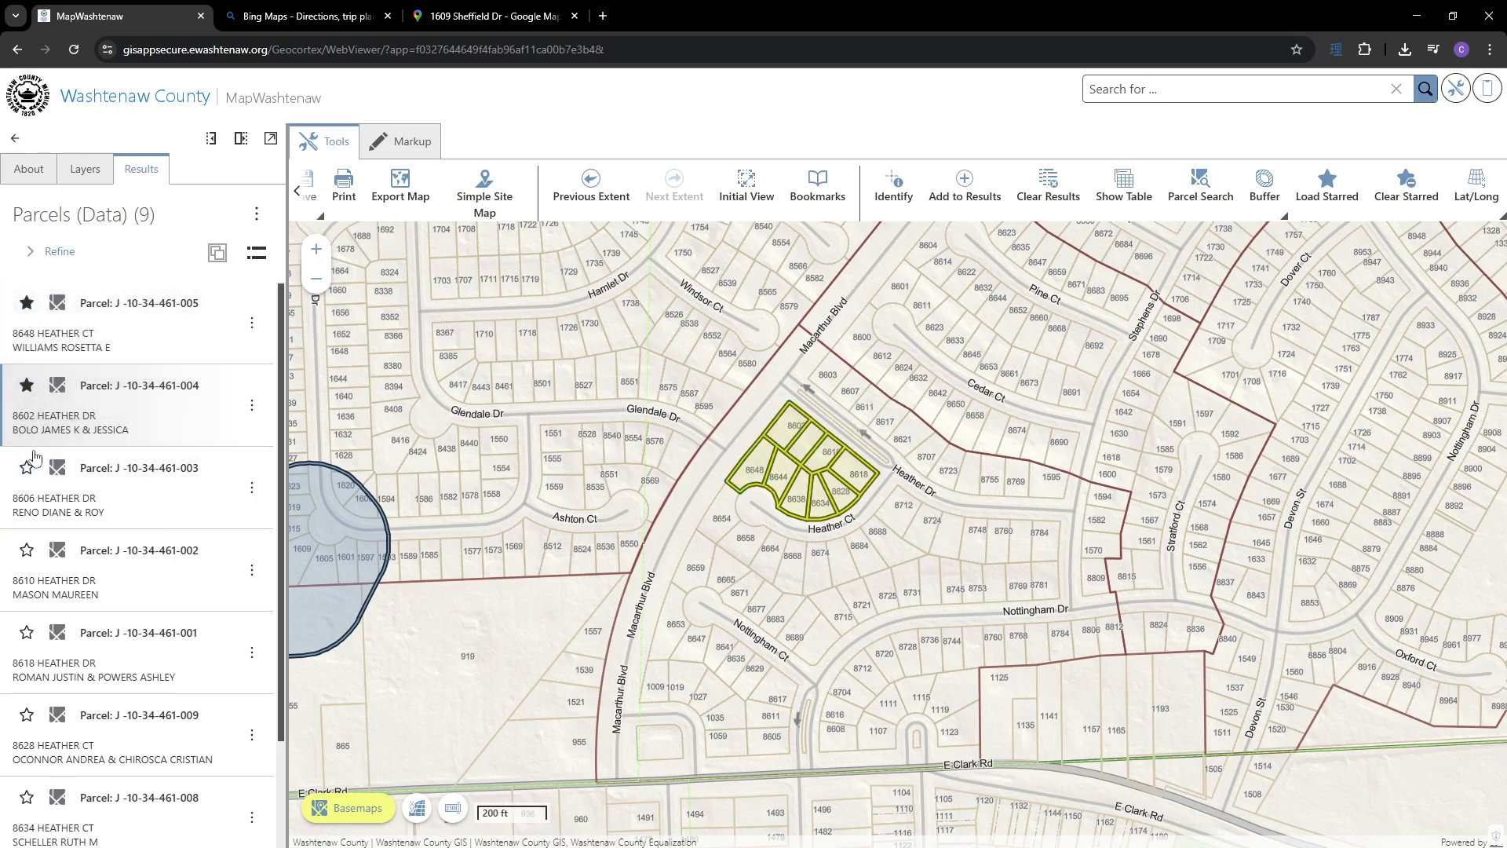
pyautogui.click(27, 468)
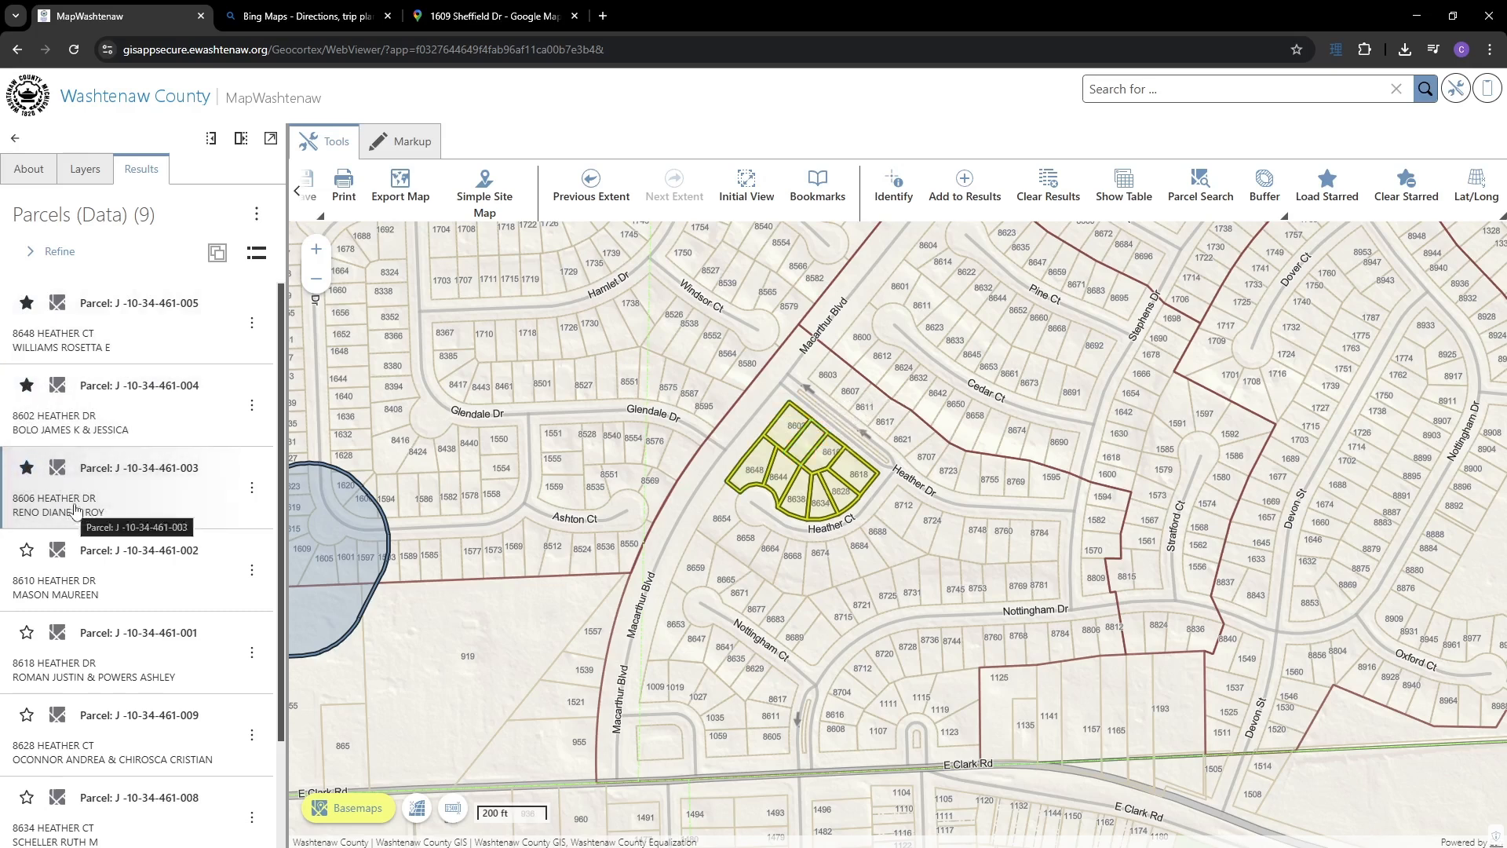
pyautogui.click(1068, 196)
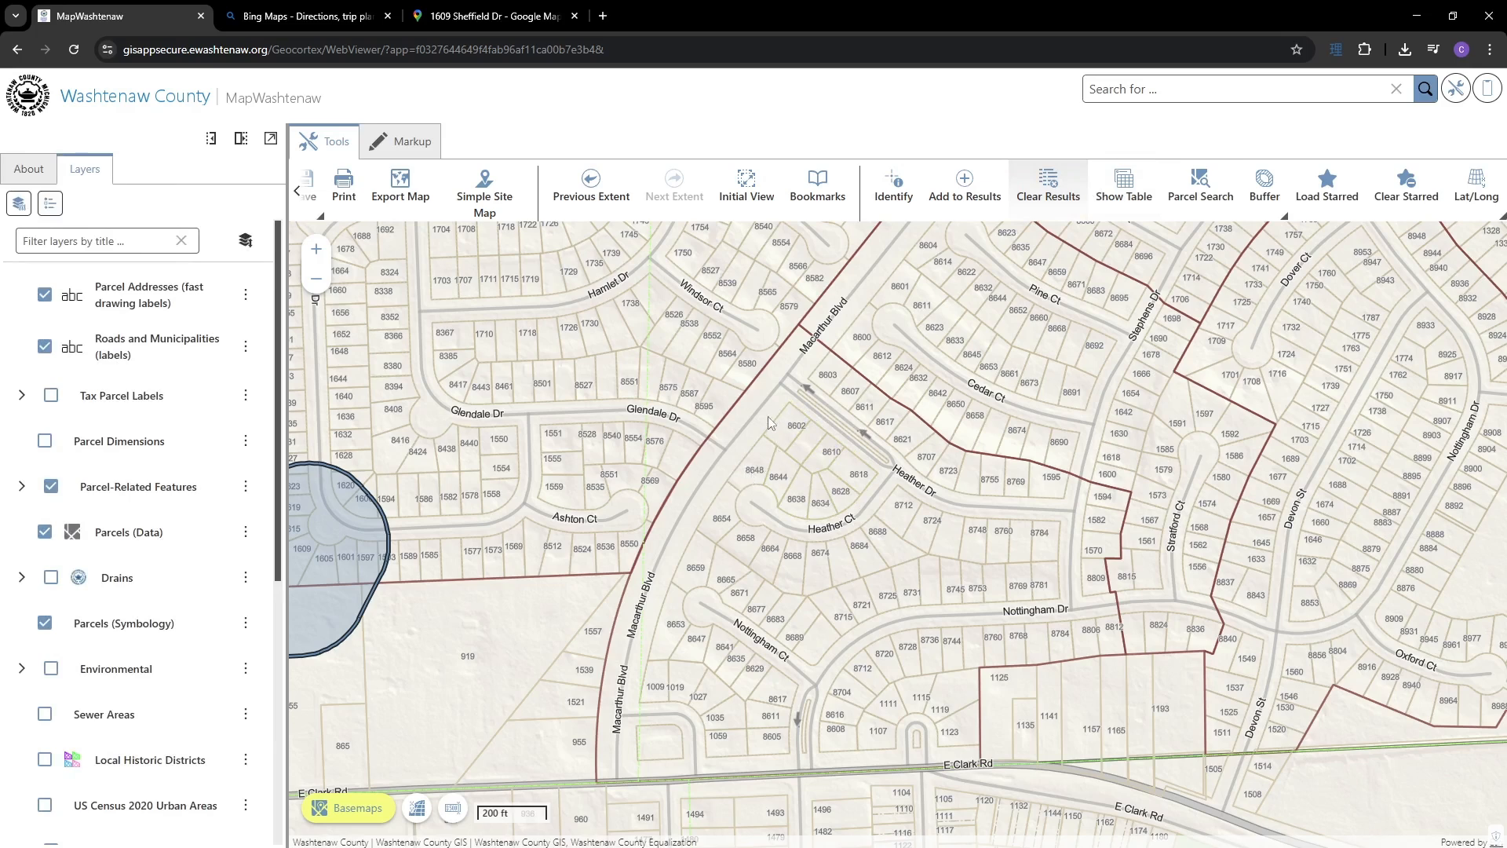
# - Load the three starred parcels, unstar the first, and reload the remaining two
pyautogui.click(1328, 190)
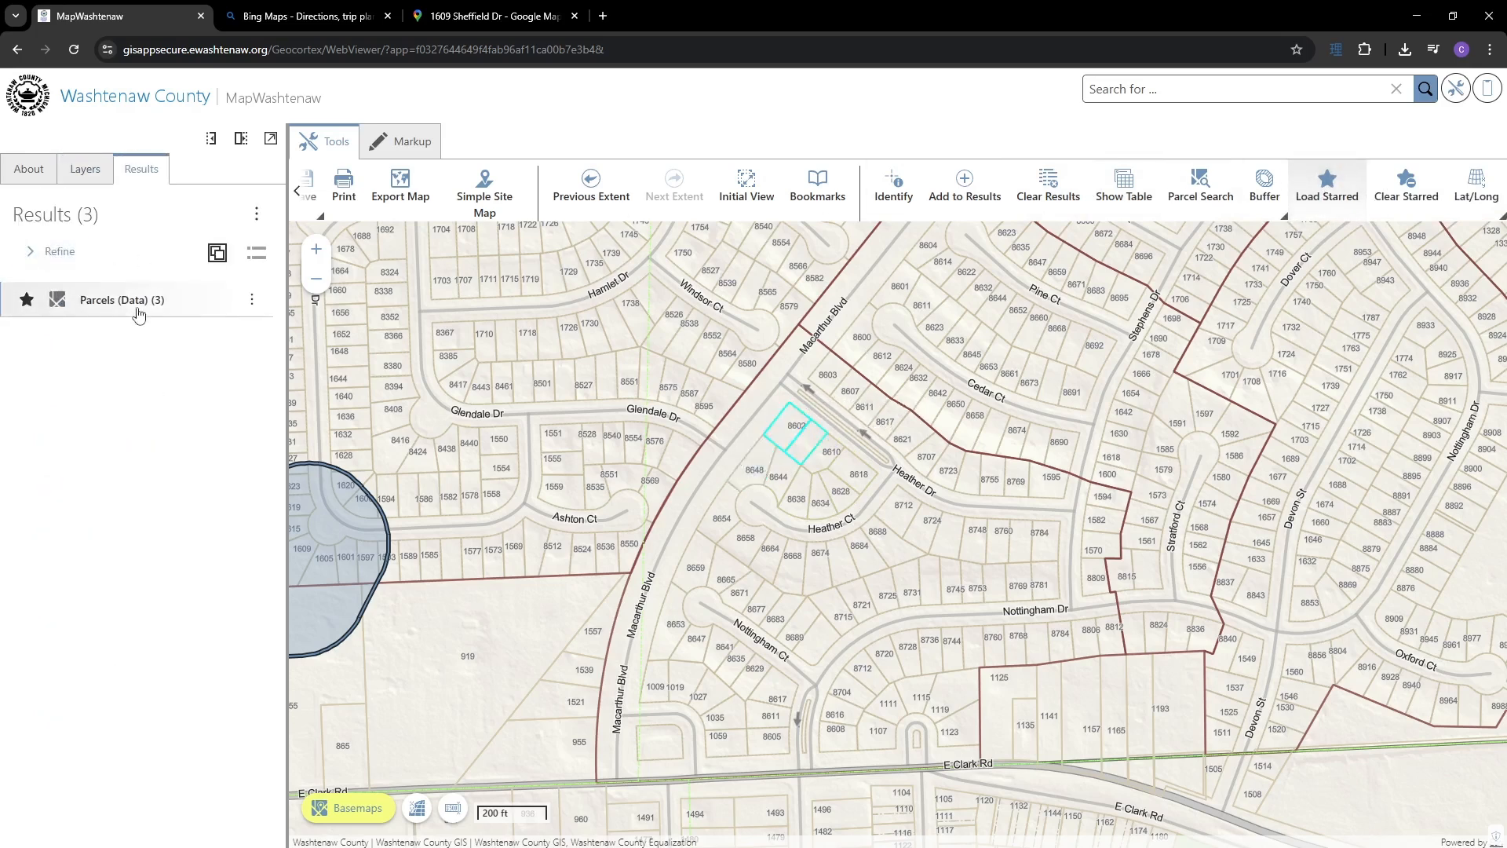
pyautogui.click(134, 312)
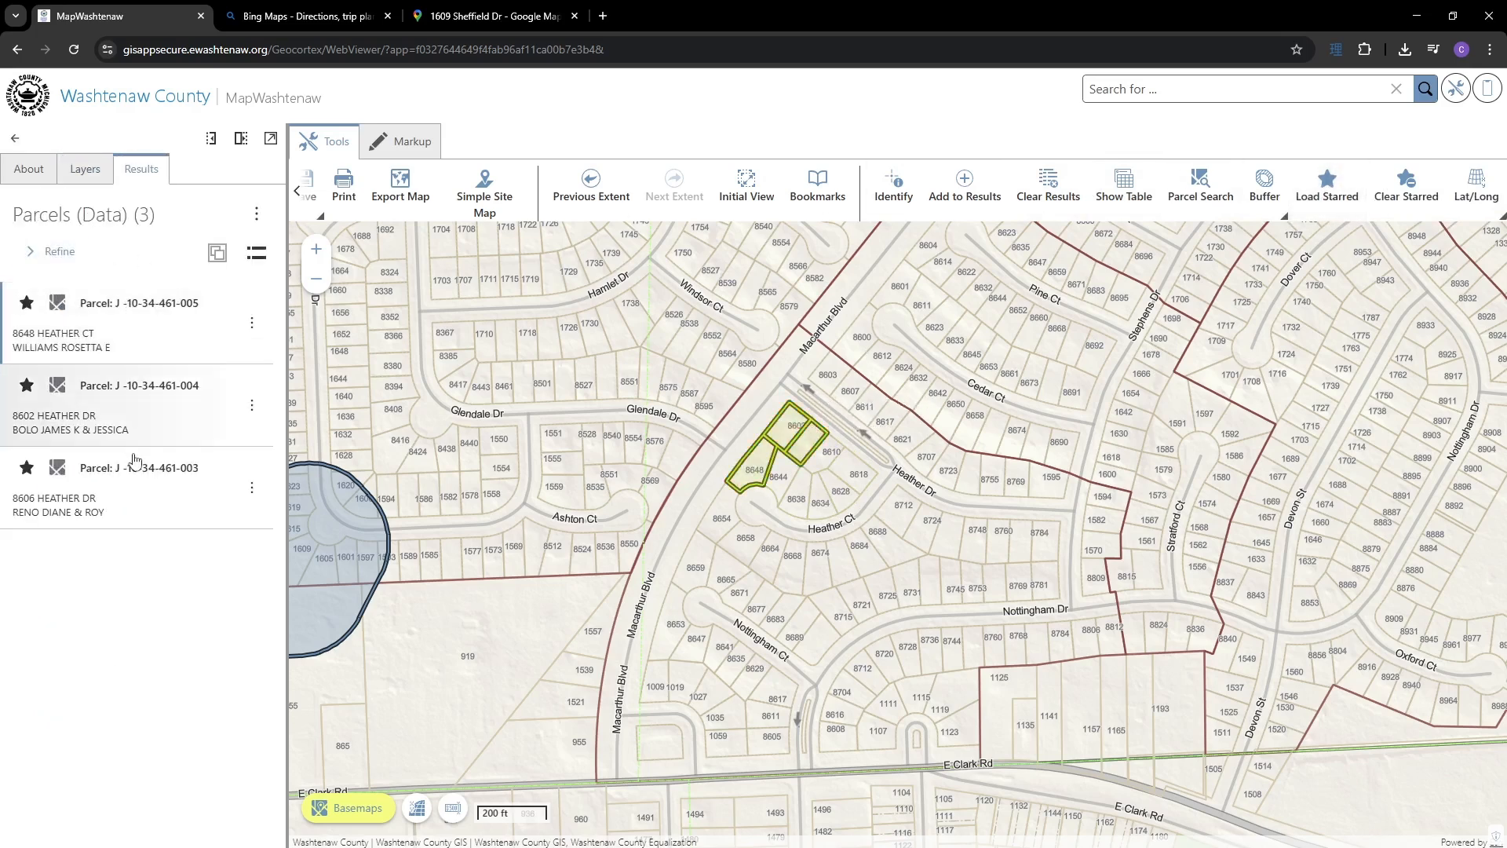
pyautogui.click(27, 303)
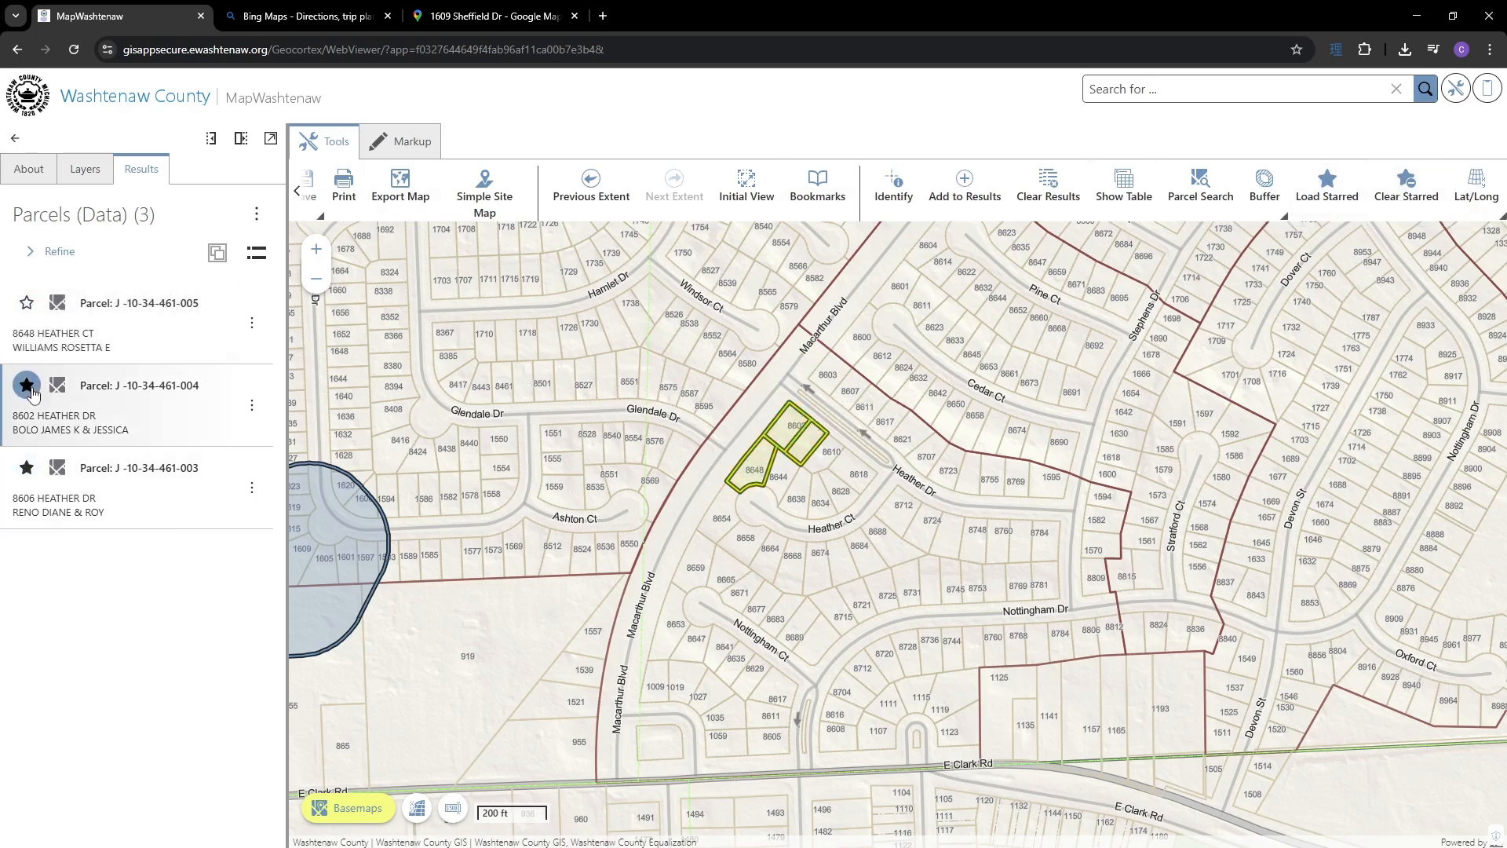
pyautogui.click(1326, 186)
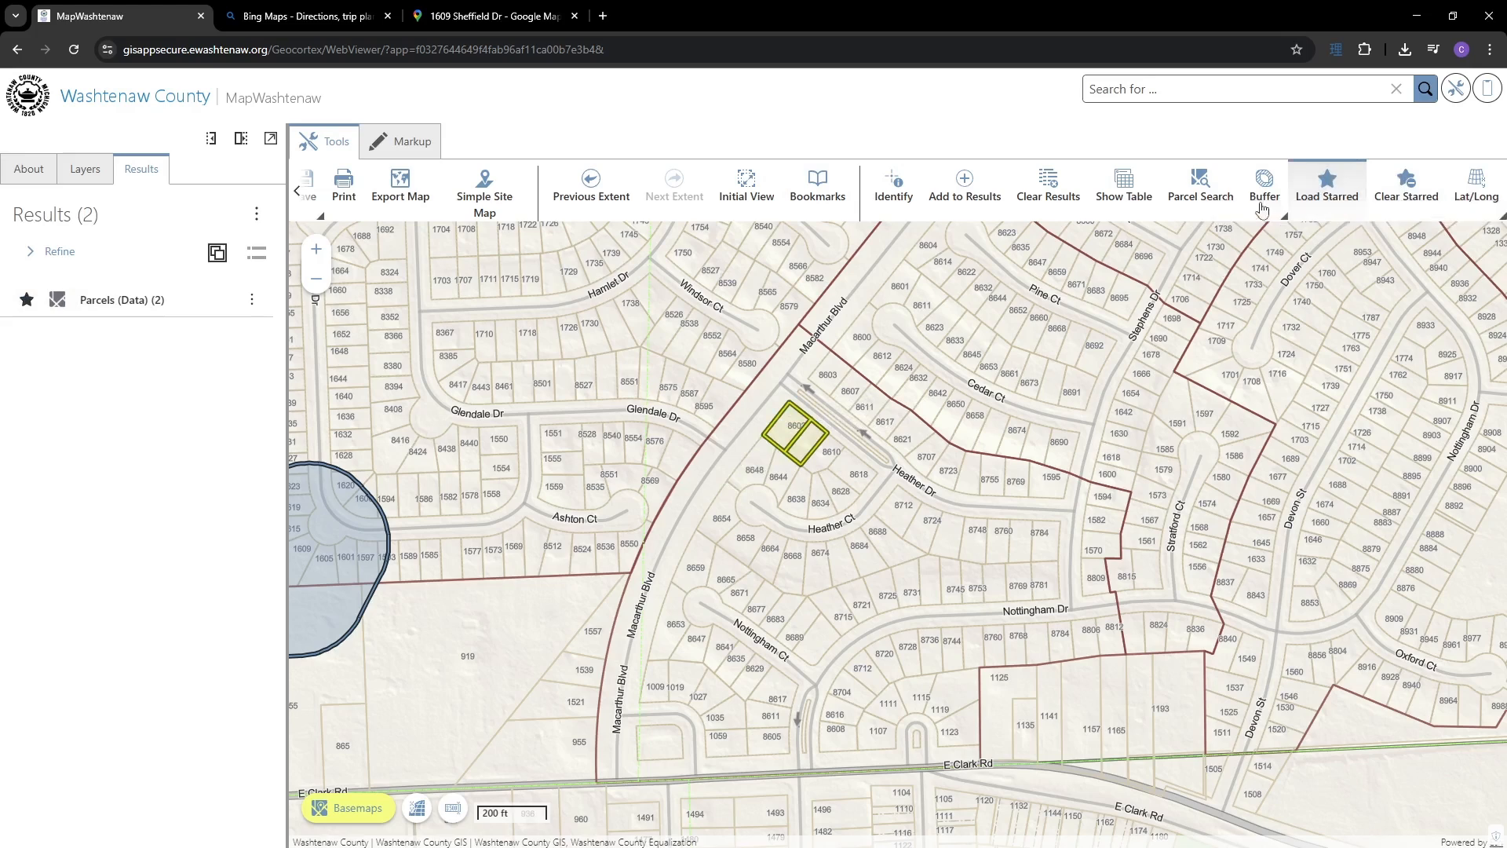
# - Clear all stars and reload starred parcels to confirm none remain
pyautogui.click(149, 300)
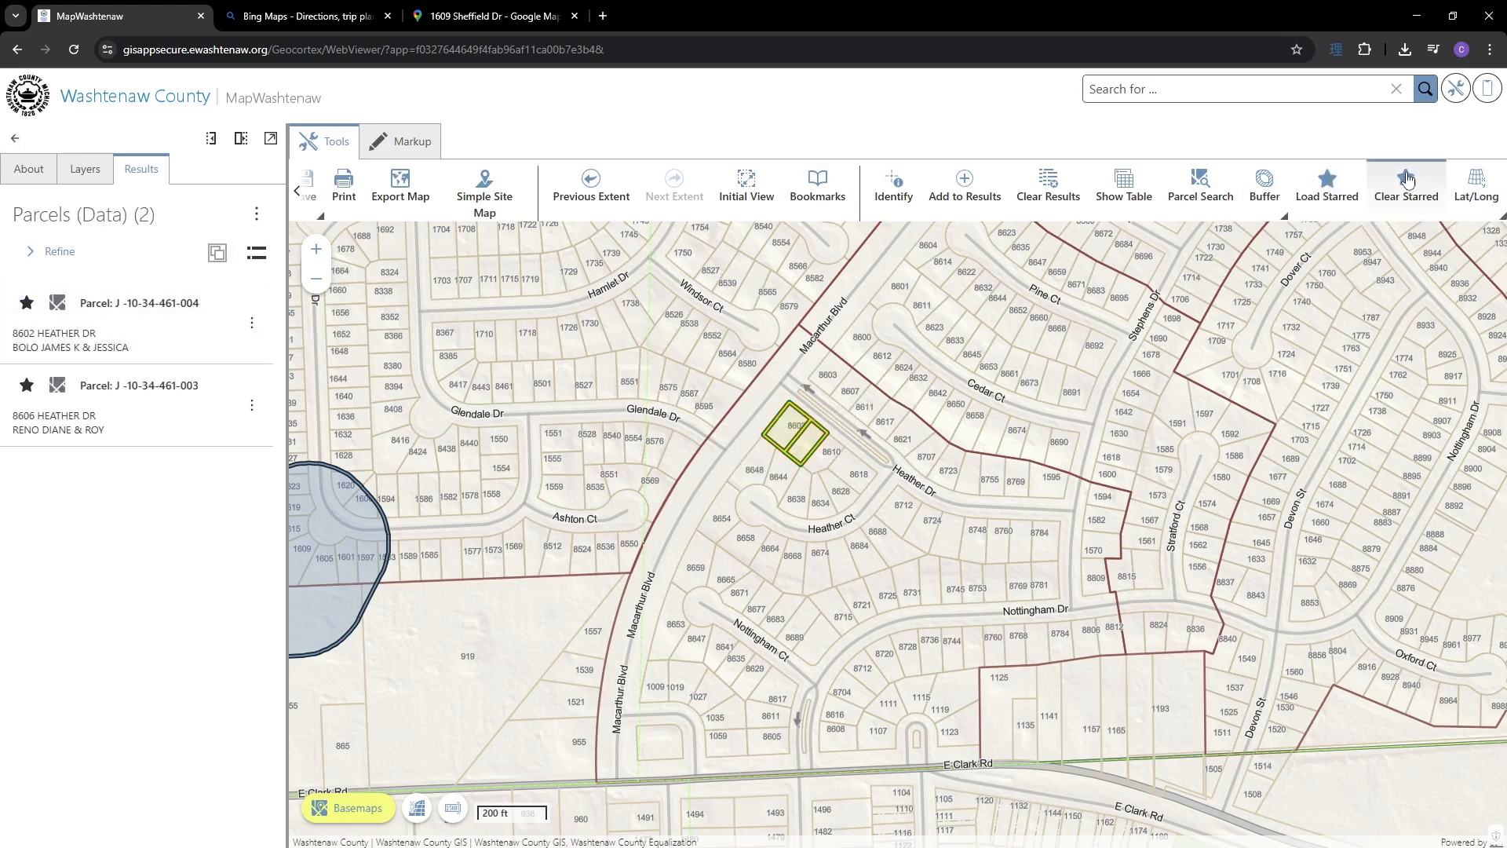
pyautogui.click(1407, 180)
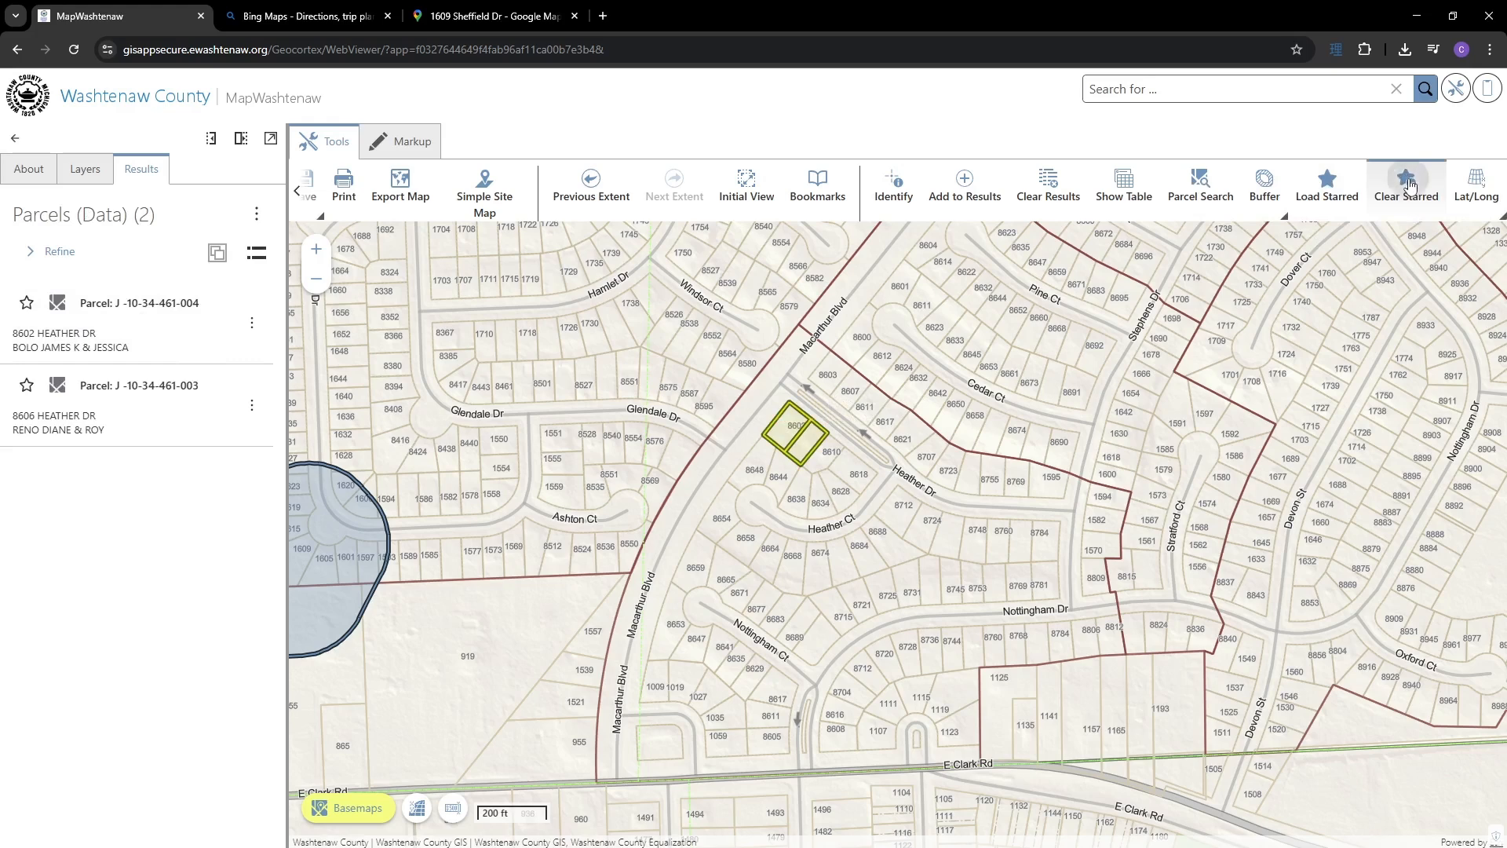
pyautogui.click(1324, 189)
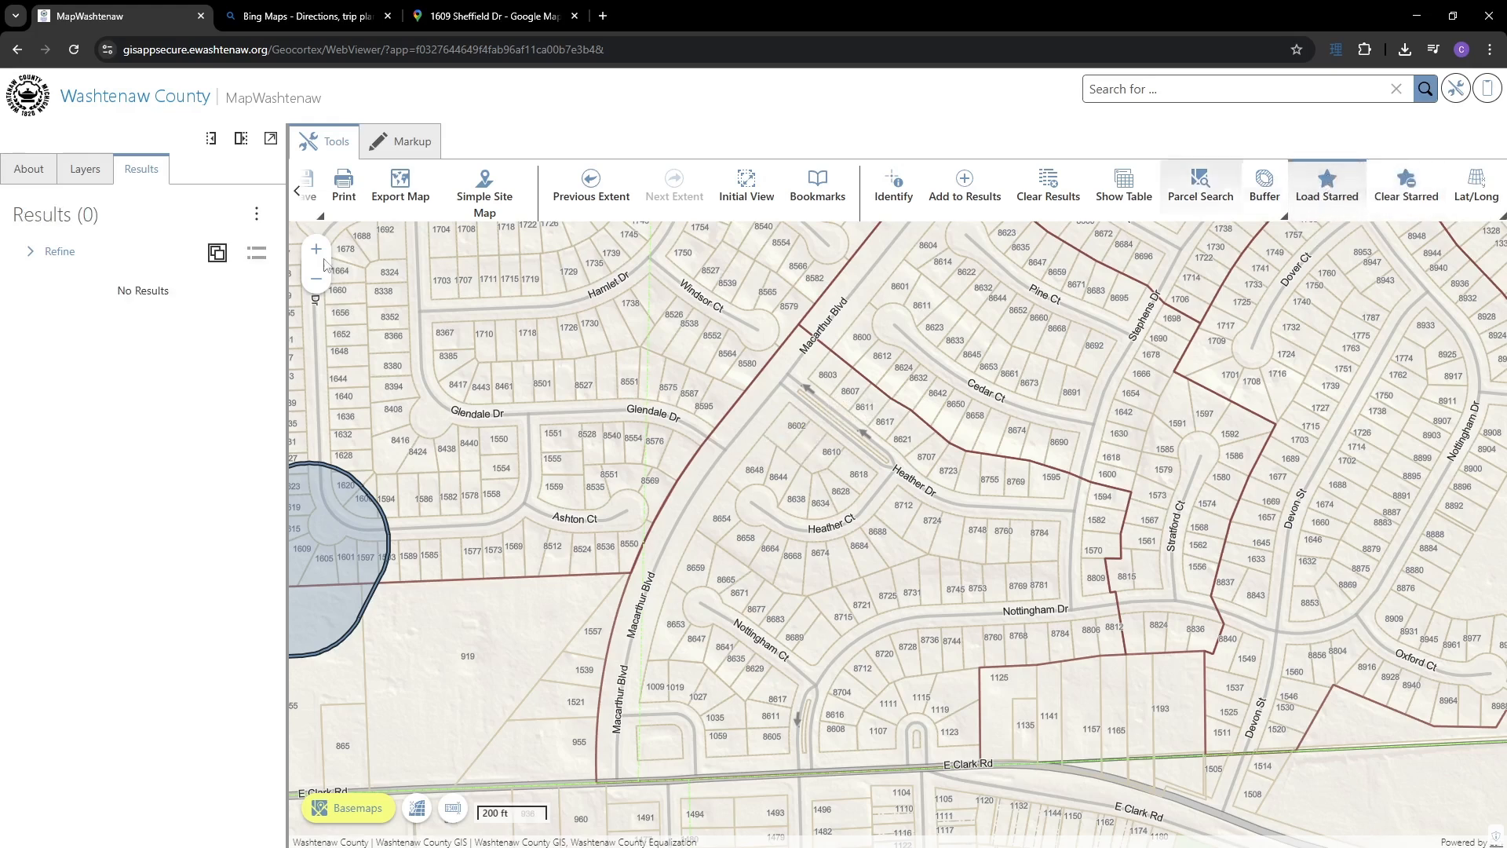